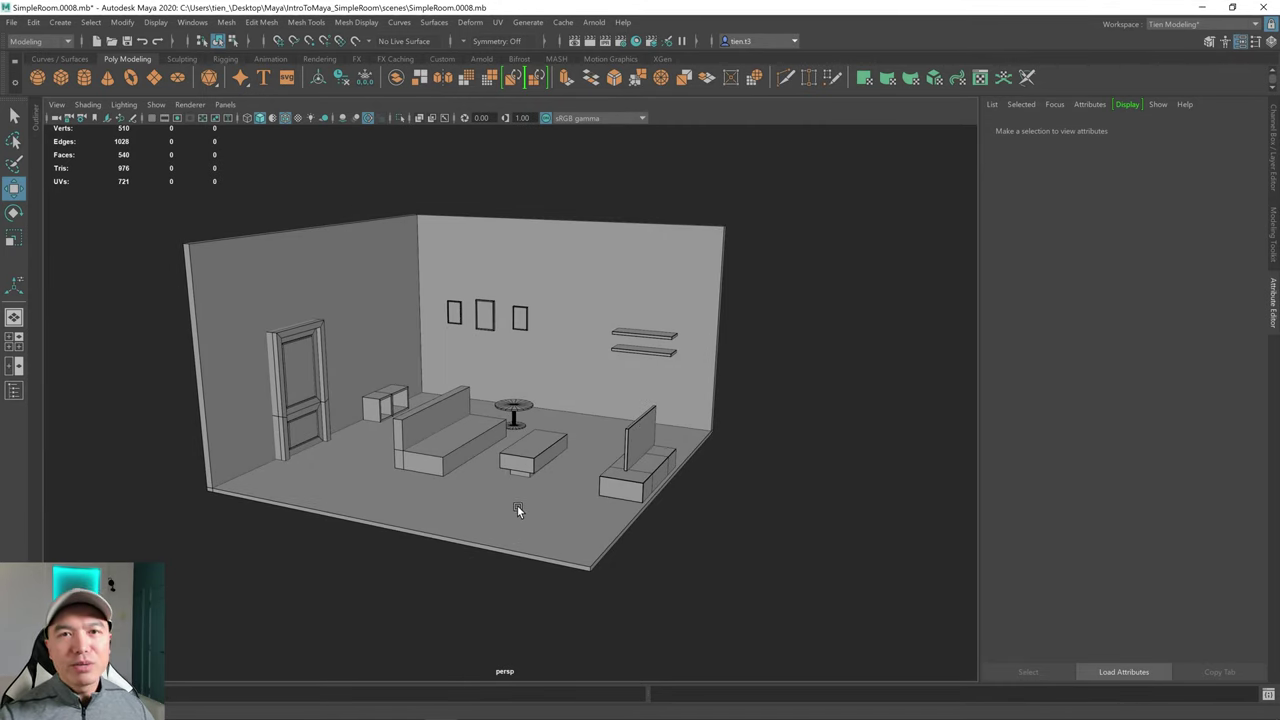
# - Create a polygon cube in the room scene and isolate it in the perspective view
pyautogui.keyDown('alt'); pyautogui.moveTo(518, 510); pyautogui.dragTo(540, 483, button='right'); pyautogui.keyUp('alt')
pyautogui.keyDown('alt'); pyautogui.moveTo(540, 483); pyautogui.dragTo(559, 492, button='middle'); pyautogui.keyUp('alt')
pyautogui.keyDown('alt'); pyautogui.moveTo(559, 492); pyautogui.dragTo(516, 481); pyautogui.keyUp('alt')
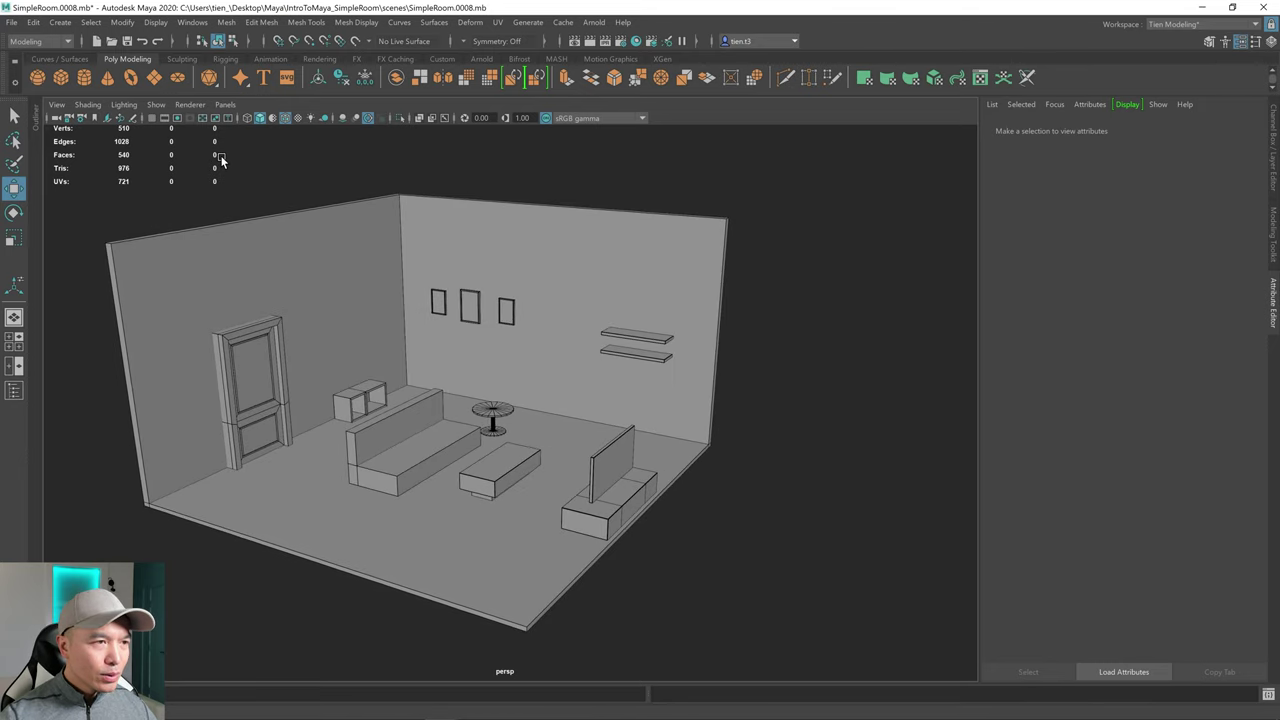
pyautogui.click(61, 77)
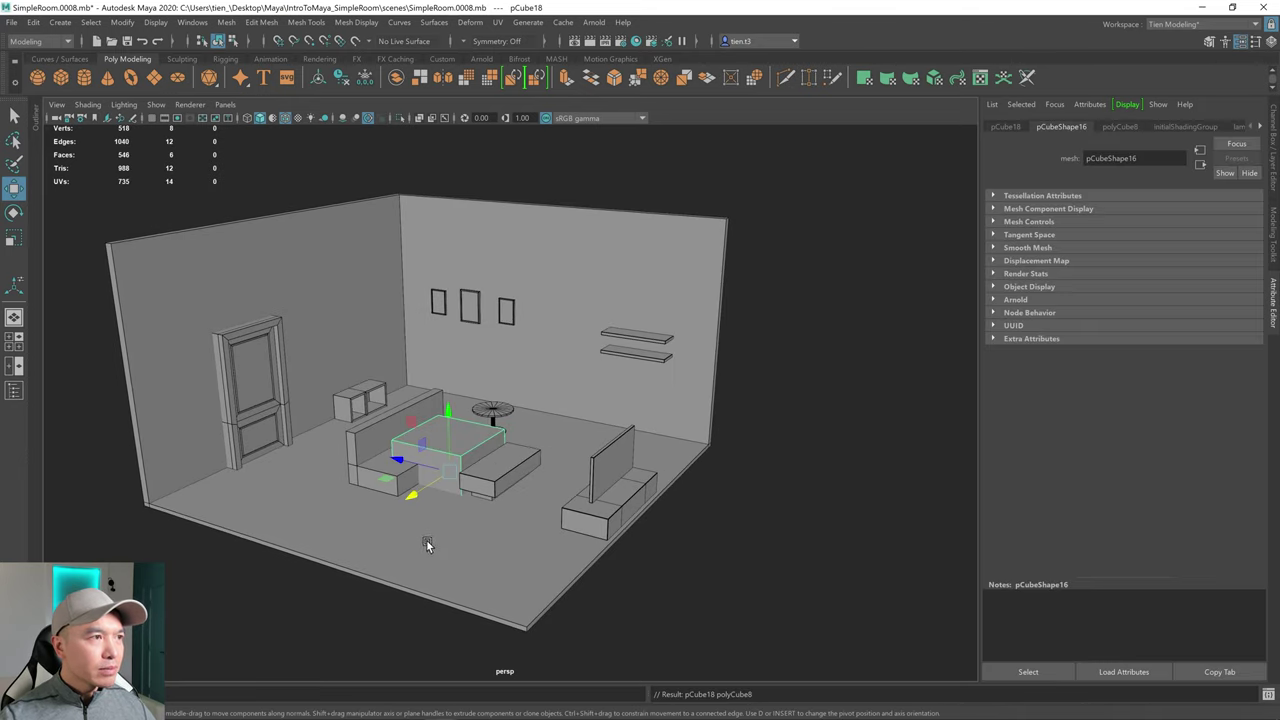
pyautogui.click(400, 118)
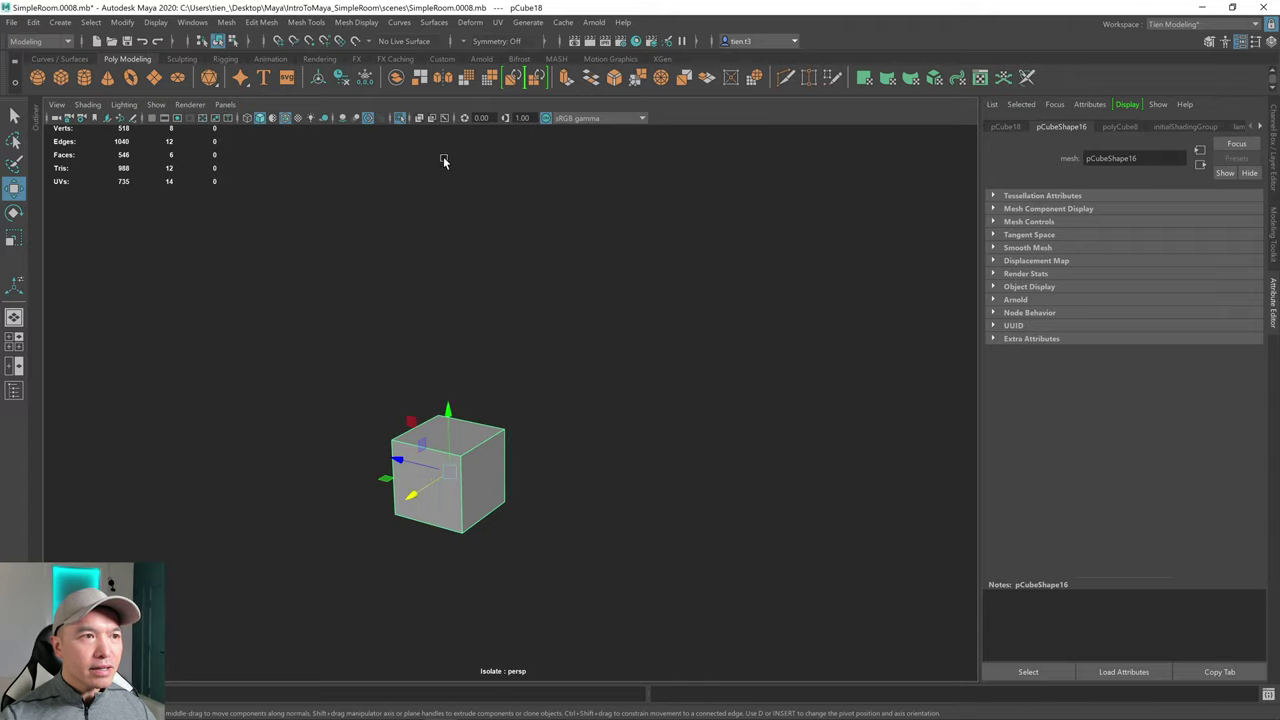
pyautogui.press('f')
pyautogui.keyDown('alt'); pyautogui.moveTo(603, 328); pyautogui.dragTo(611, 374); pyautogui.keyUp('alt')
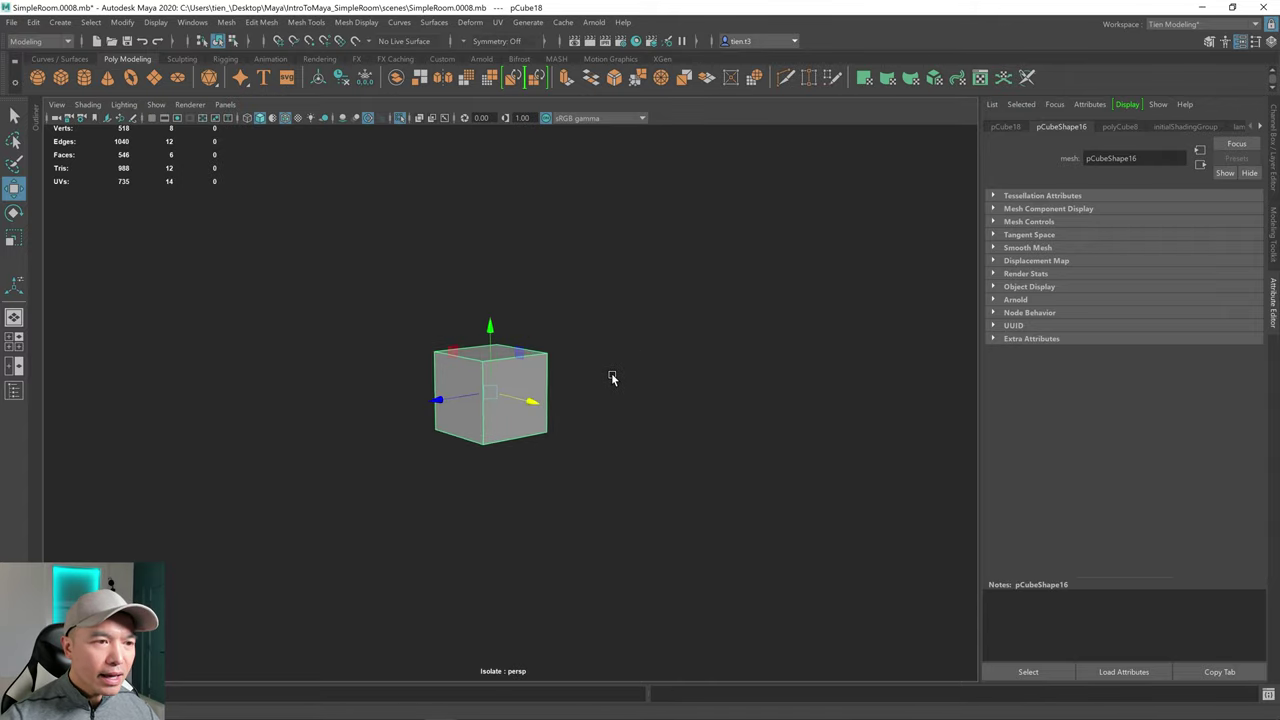
pyautogui.scroll(3, 611, 381)
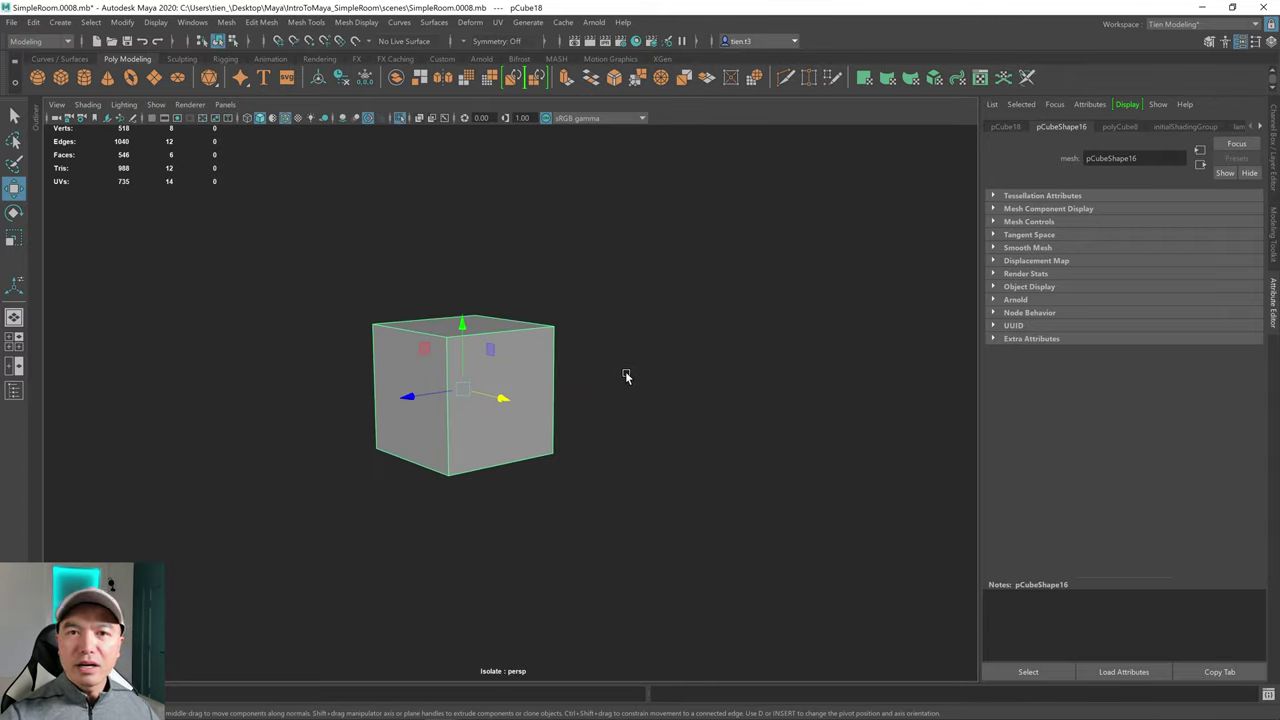
pyautogui.keyDown('alt'); pyautogui.moveTo(626, 376); pyautogui.dragTo(590, 404); pyautogui.keyUp('alt')
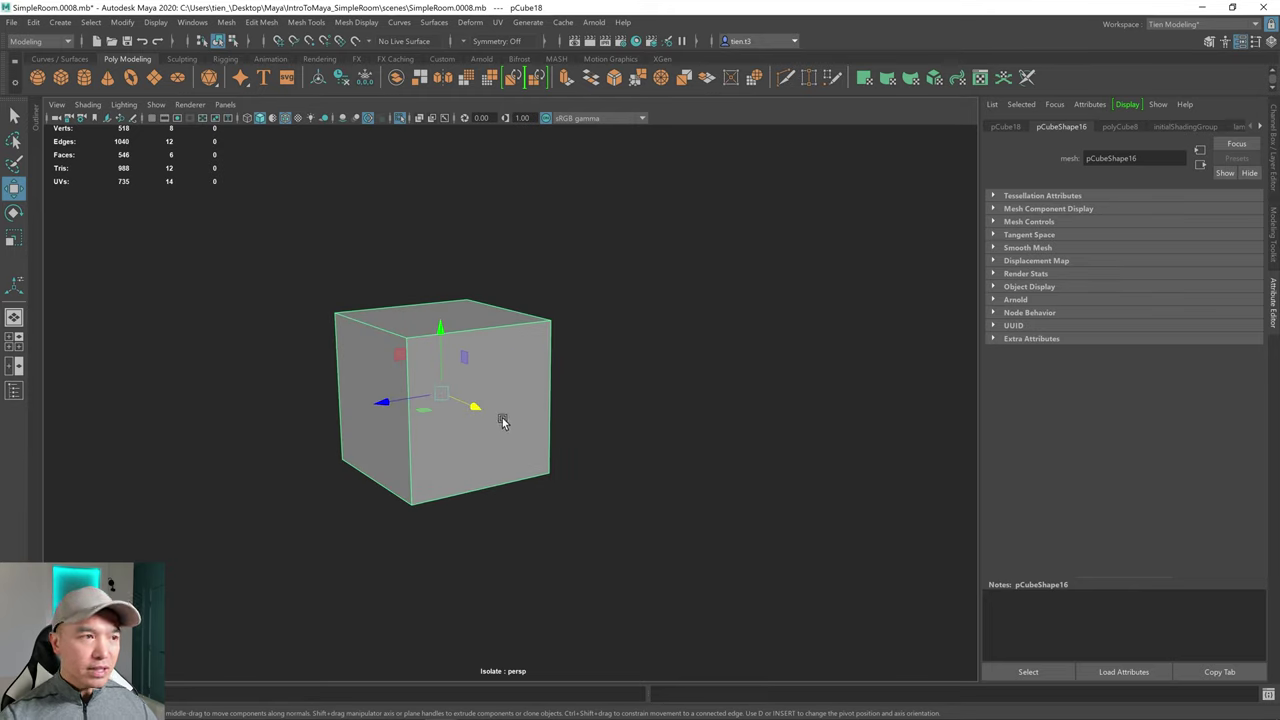
# - Preview the cube as a smooth mesh and return it to its unsmoothed display
pyautogui.press('3')
pyautogui.keyDown('alt'); pyautogui.moveTo(502, 415); pyautogui.dragTo(548, 395, button='middle'); pyautogui.keyUp('alt')
pyautogui.scroll(2, 532, 398)
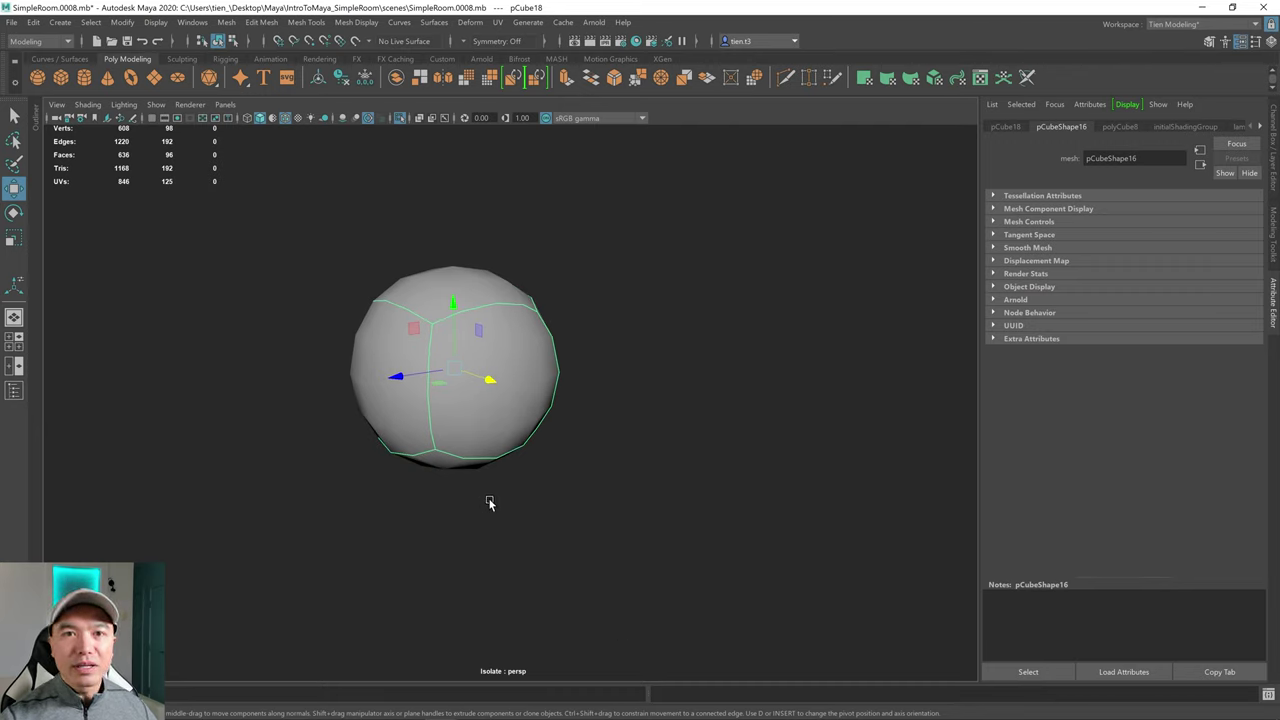
pyautogui.scroll(-3, 510, 480)
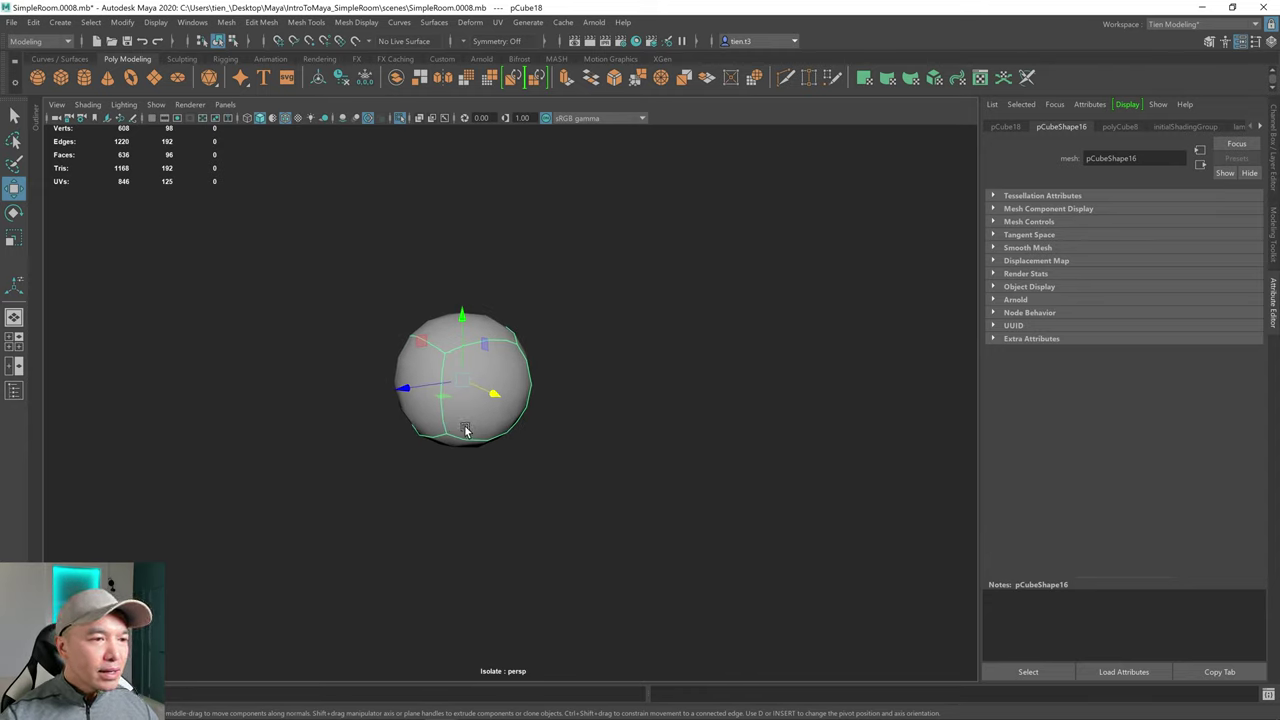
pyautogui.press('1')
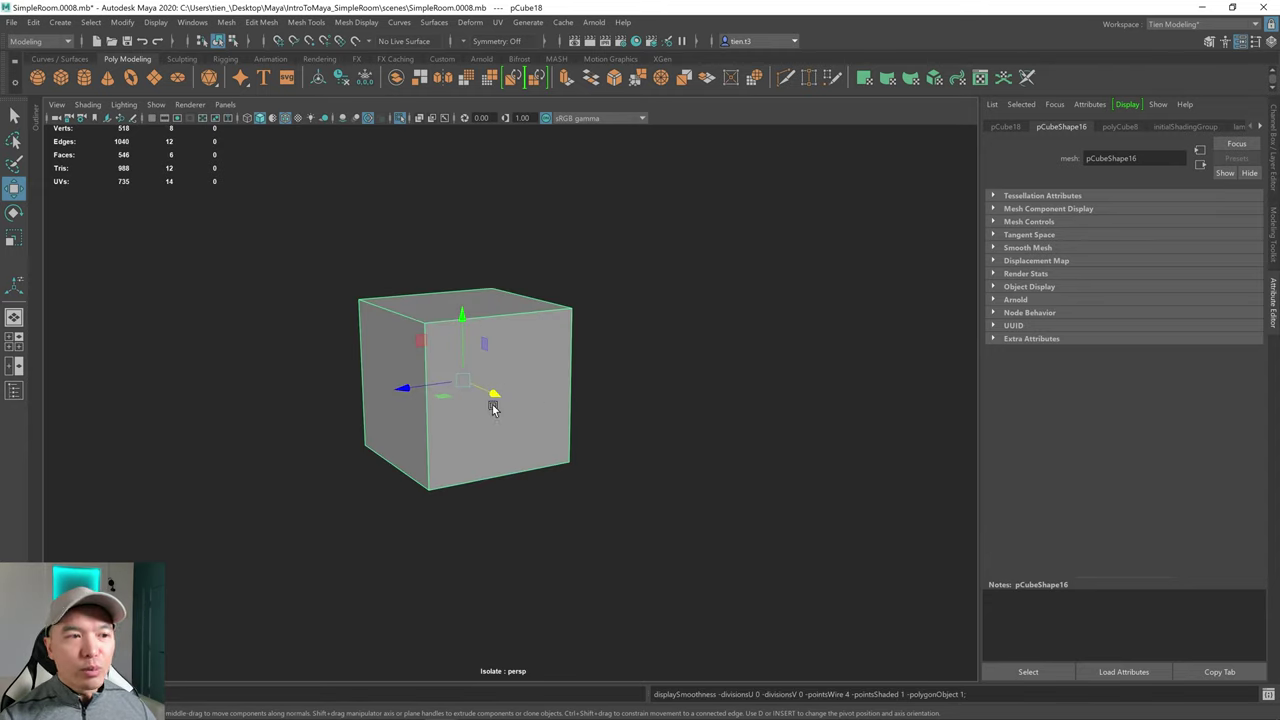
# - Duplicate the cube off to the side and apply an exponential Smooth with 2 division levels to the copy
pyautogui.hotkey('ctrl', 'd')
pyautogui.moveTo(403, 390); pyautogui.dragTo(745, 423)
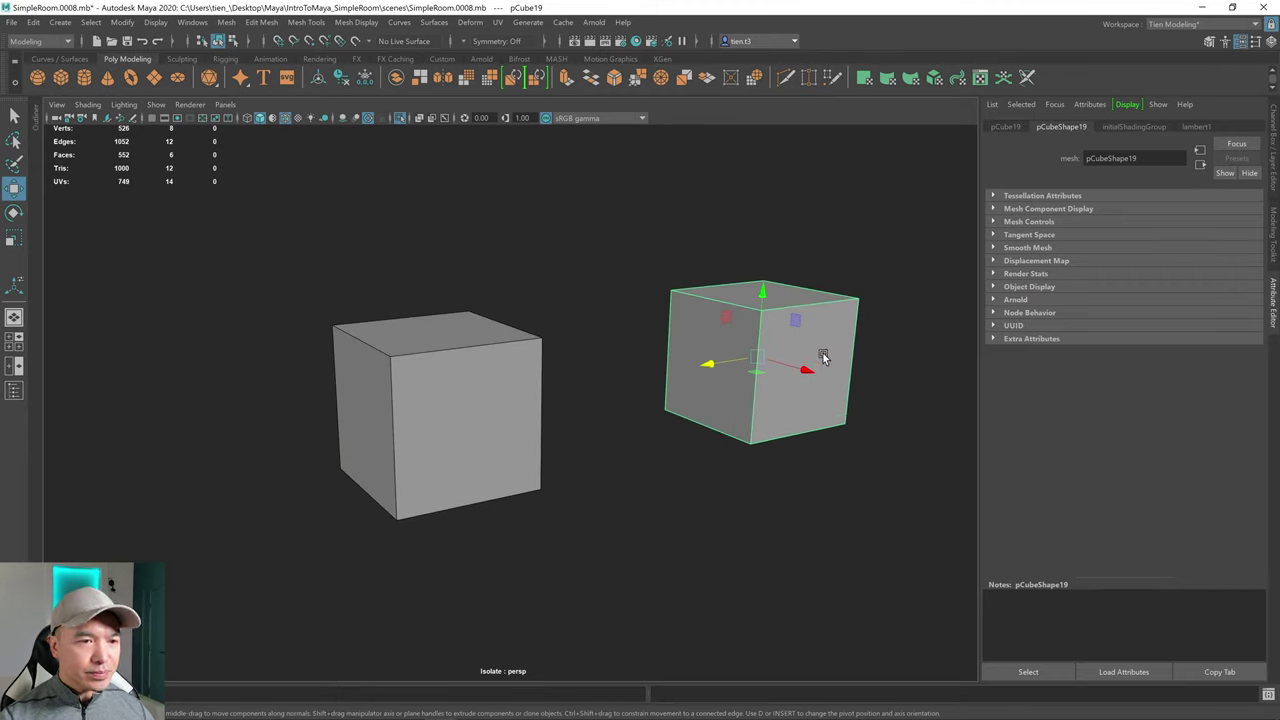
pyautogui.click(226, 22)
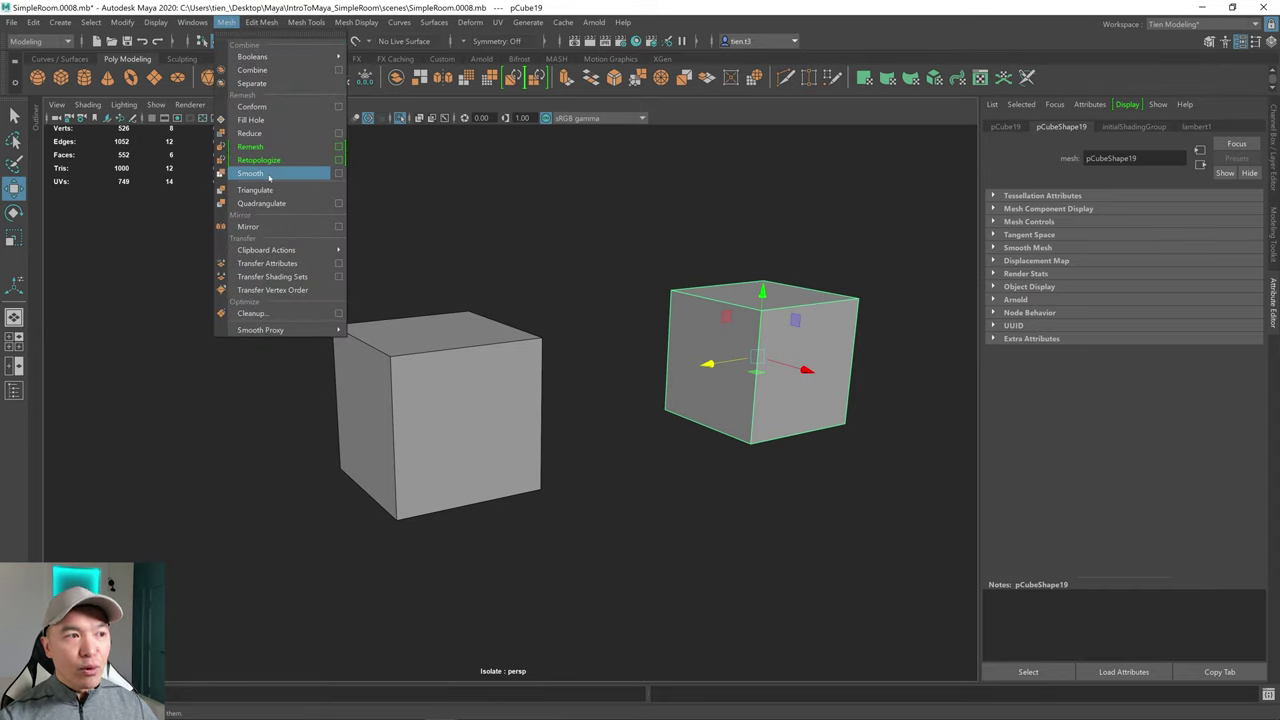
pyautogui.click(338, 173)
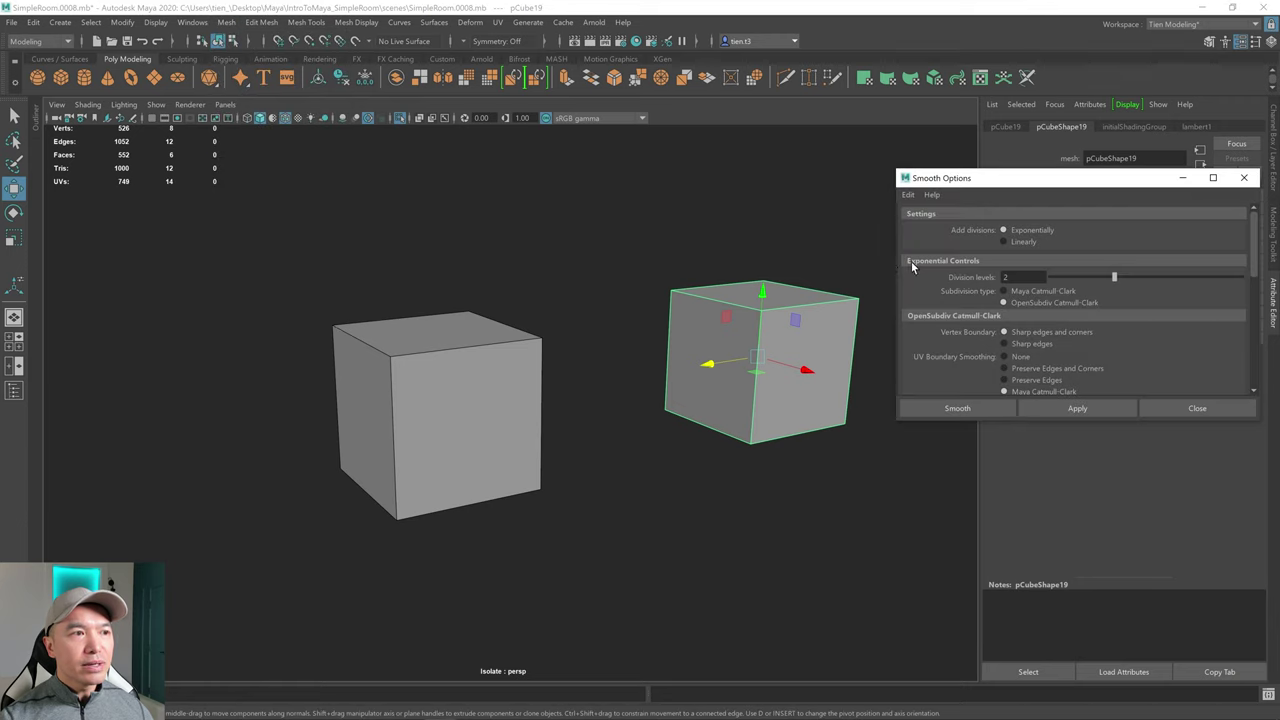
pyautogui.click(983, 411)
pyautogui.keyDown('alt'); pyautogui.moveTo(880, 400); pyautogui.dragTo(828, 412, button='middle'); pyautogui.keyUp('alt')
pyautogui.scroll(3, 826, 409)
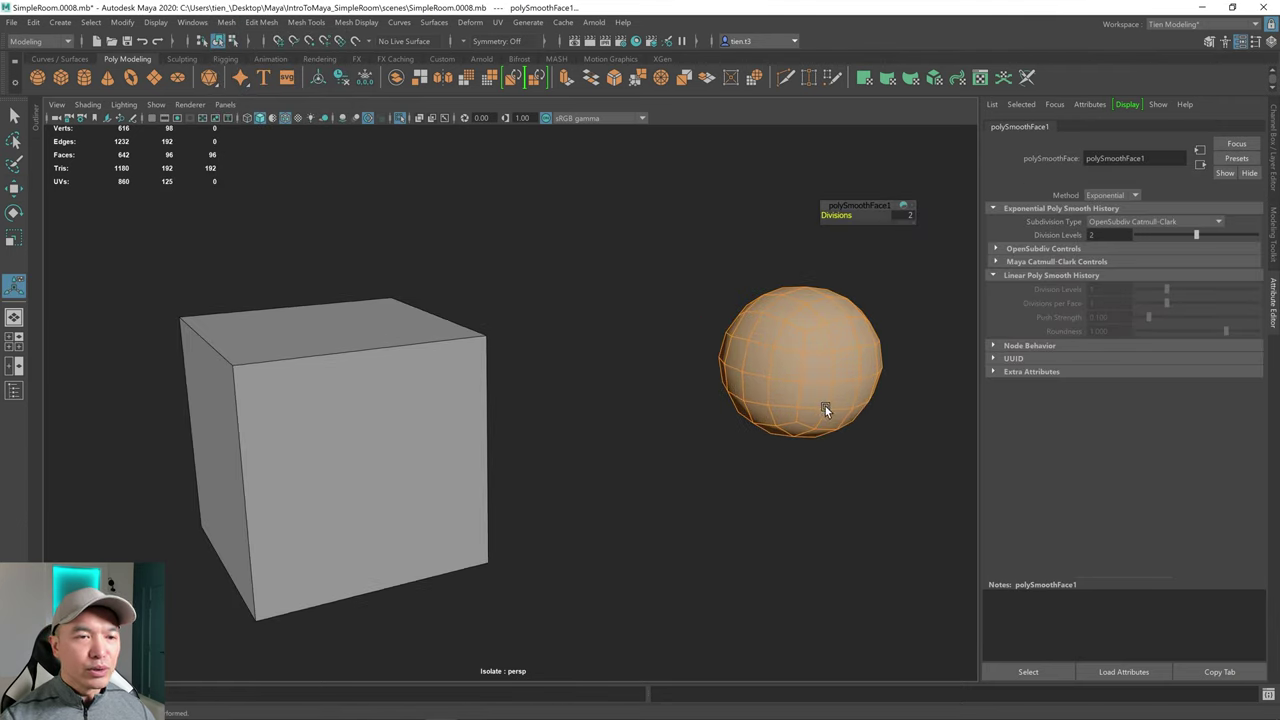
pyautogui.press('q')
pyautogui.keyDown('alt'); pyautogui.moveTo(806, 362); pyautogui.dragTo(766, 368); pyautogui.keyUp('alt')
pyautogui.moveTo(762, 349); pyautogui.dragTo(817, 328, button='right')
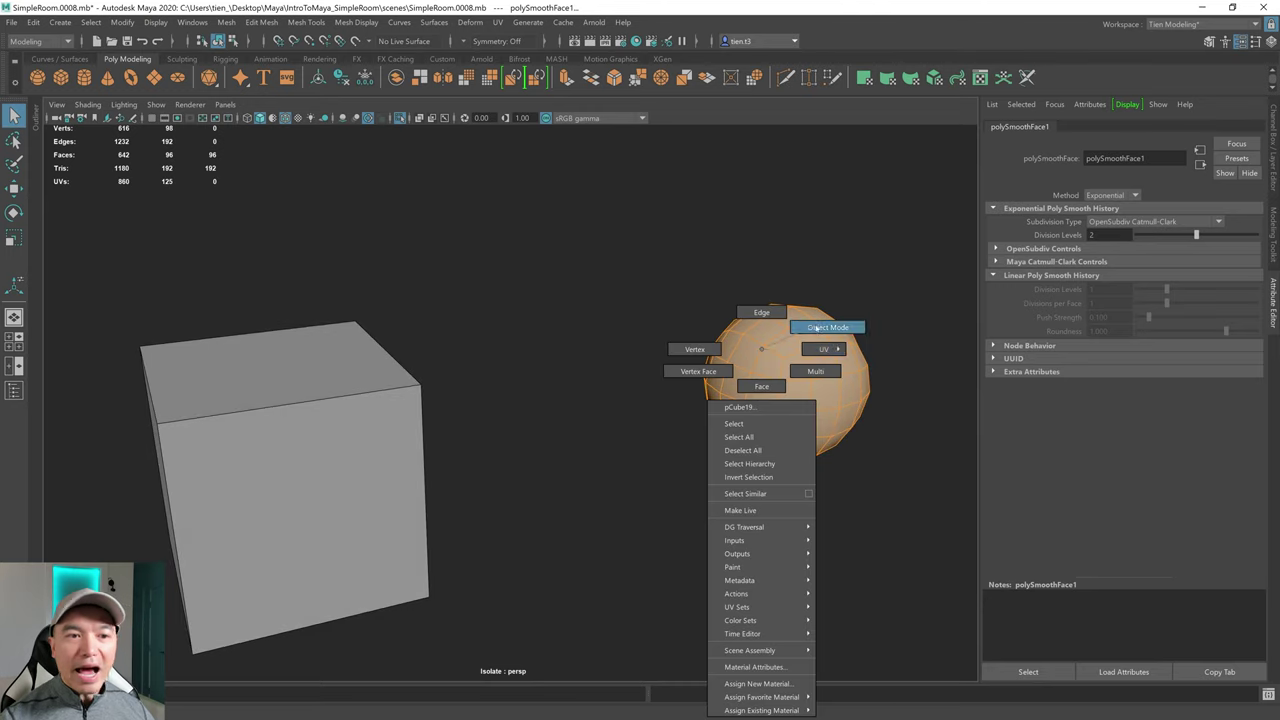
pyautogui.keyDown('alt'); pyautogui.moveTo(877, 333); pyautogui.dragTo(783, 379); pyautogui.keyUp('alt')
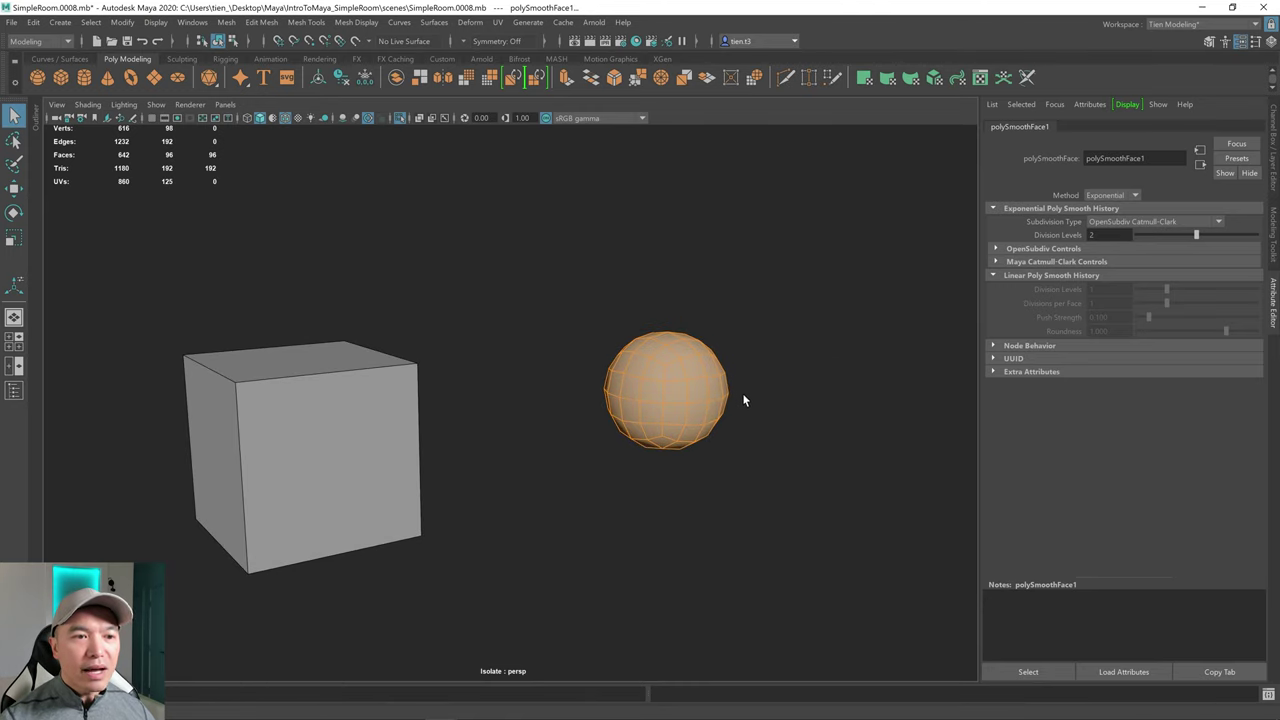
# - Show the original cube in smooth preview and move the smoothed copy closer to it
pyautogui.click(295, 410)
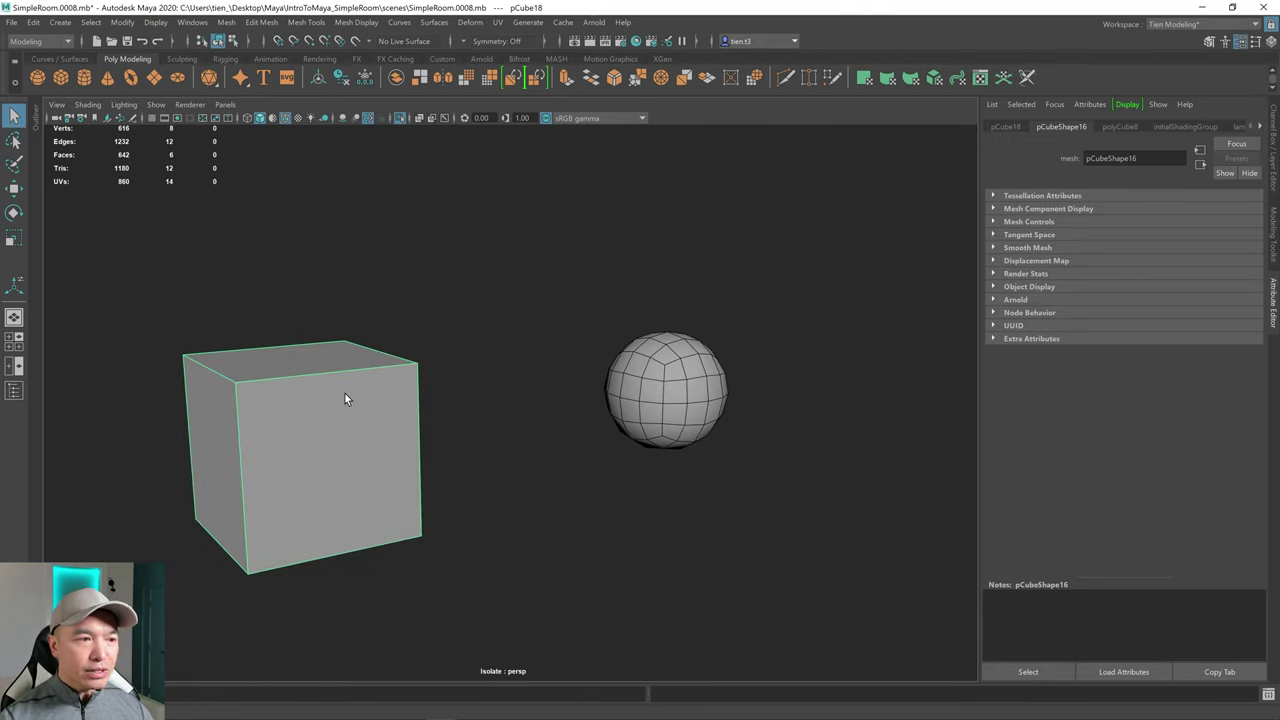
pyautogui.press('3')
pyautogui.keyDown('alt'); pyautogui.moveTo(344, 392); pyautogui.dragTo(412, 421); pyautogui.keyUp('alt')
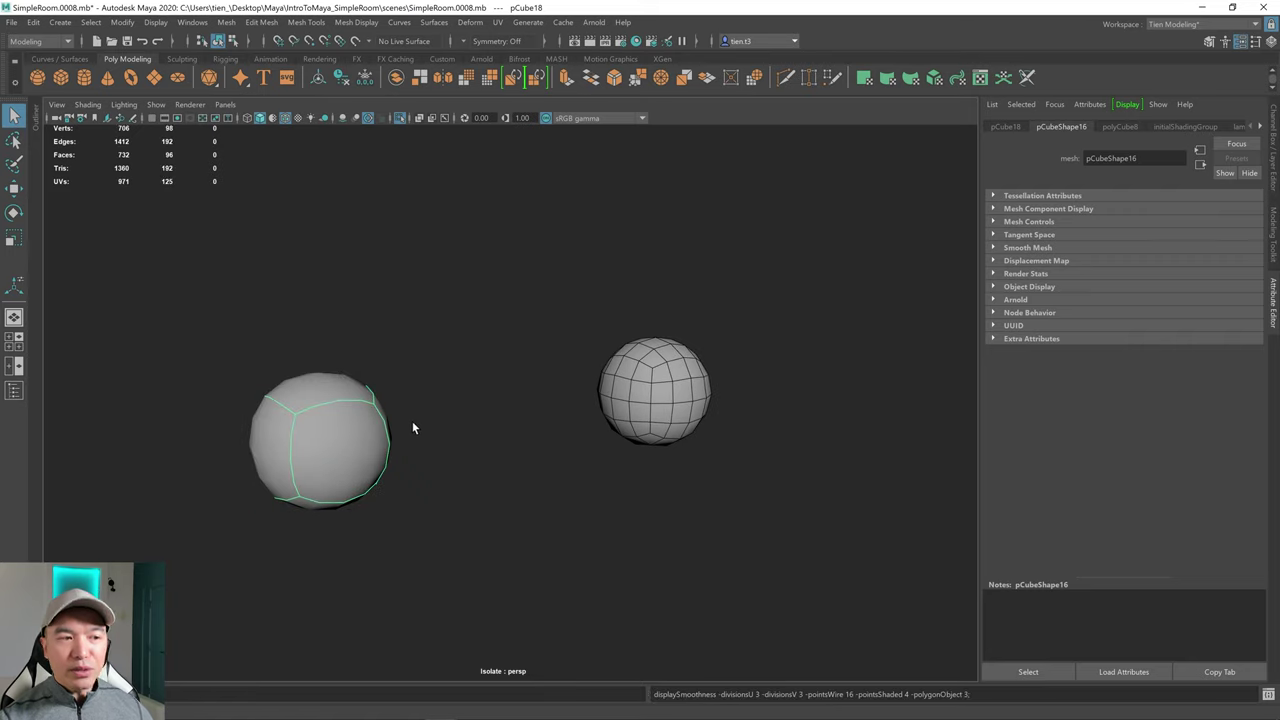
pyautogui.click(666, 383)
pyautogui.press('w')
pyautogui.moveTo(603, 400); pyautogui.dragTo(560, 405, button='middle')
pyautogui.moveTo(477, 451)
pyautogui.keyDown('alt'); pyautogui.mouseDown()
pyautogui.moveTo(491, 446)
pyautogui.moveTo(480, 452)
pyautogui.mouseUp(); pyautogui.keyUp('alt')
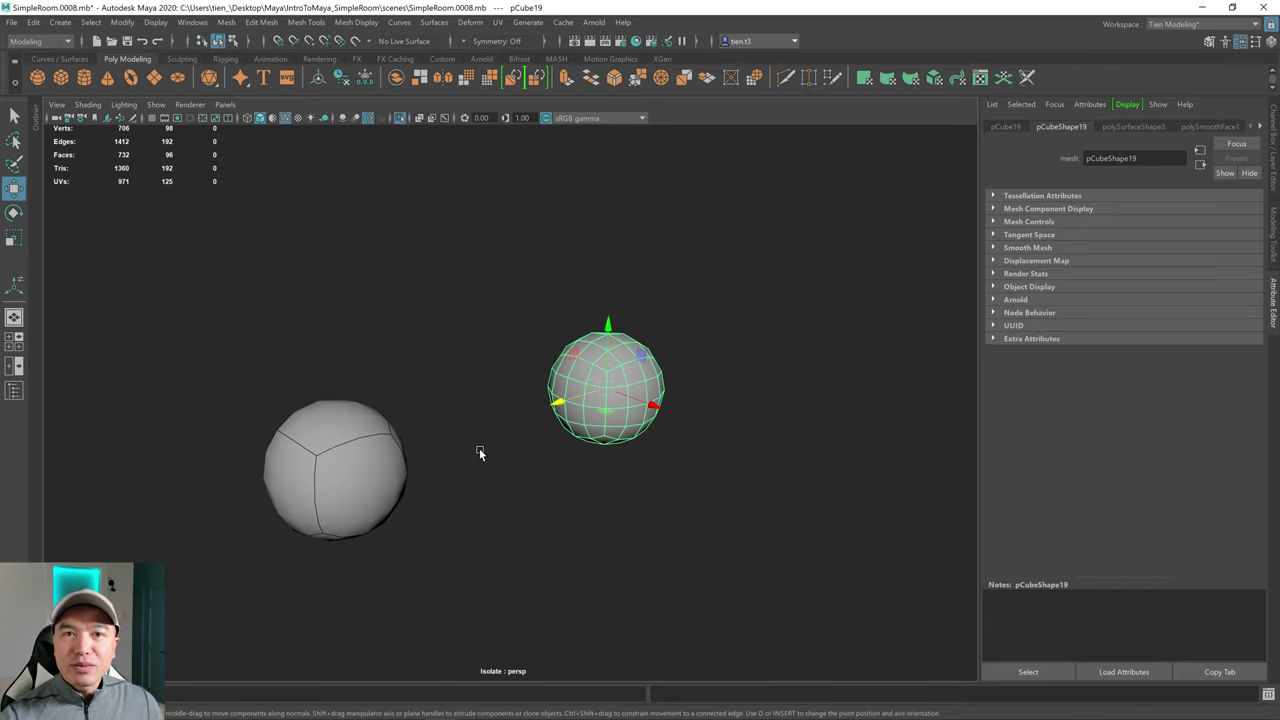
# - Open the Smooth Mesh attributes of the original cube to examine its preview division levels
pyautogui.click(321, 463)
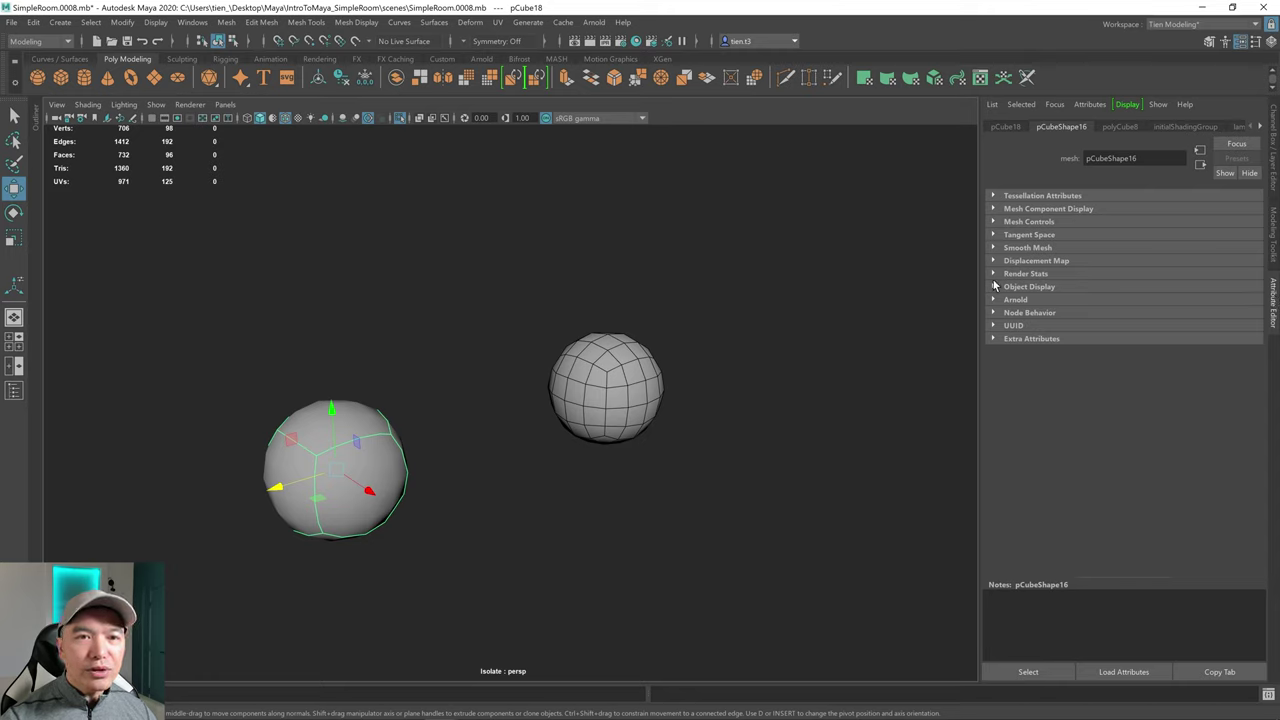
pyautogui.click(997, 248)
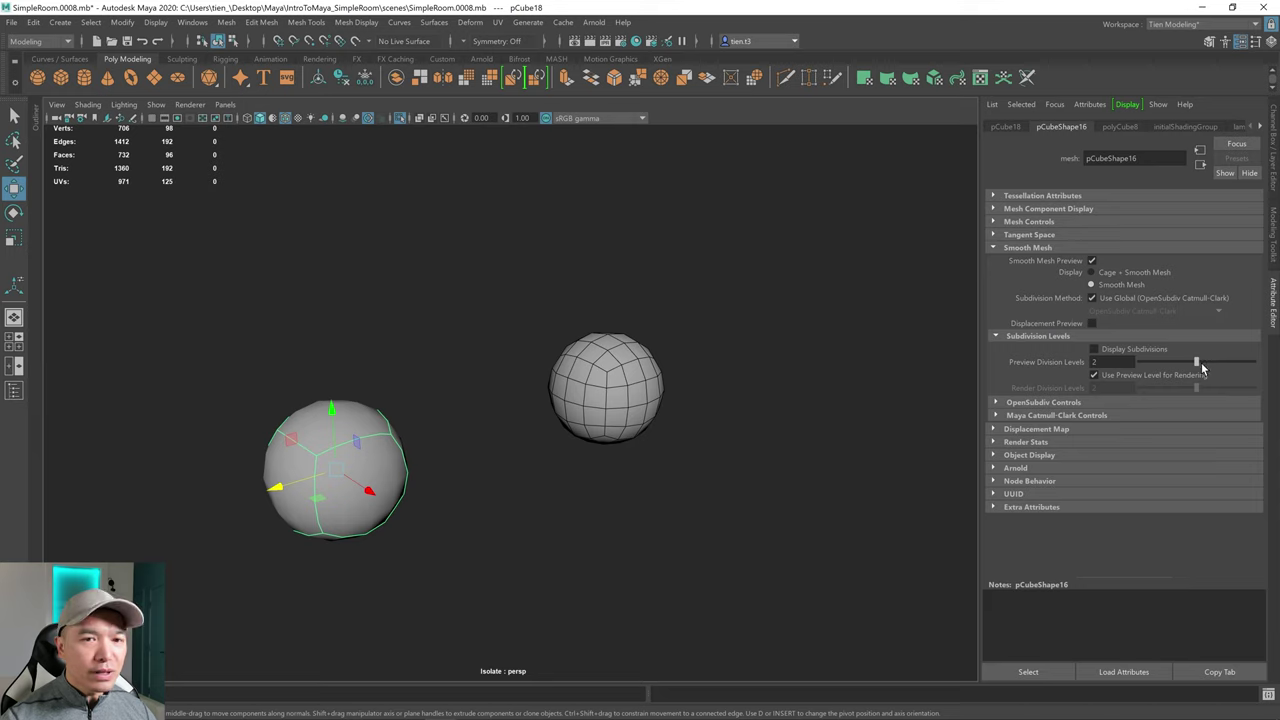
pyautogui.moveTo(1196, 362)
pyautogui.mouseDown()
pyautogui.moveTo(1178, 368)
pyautogui.moveTo(1257, 356)
pyautogui.moveTo(1203, 369)
pyautogui.mouseUp()
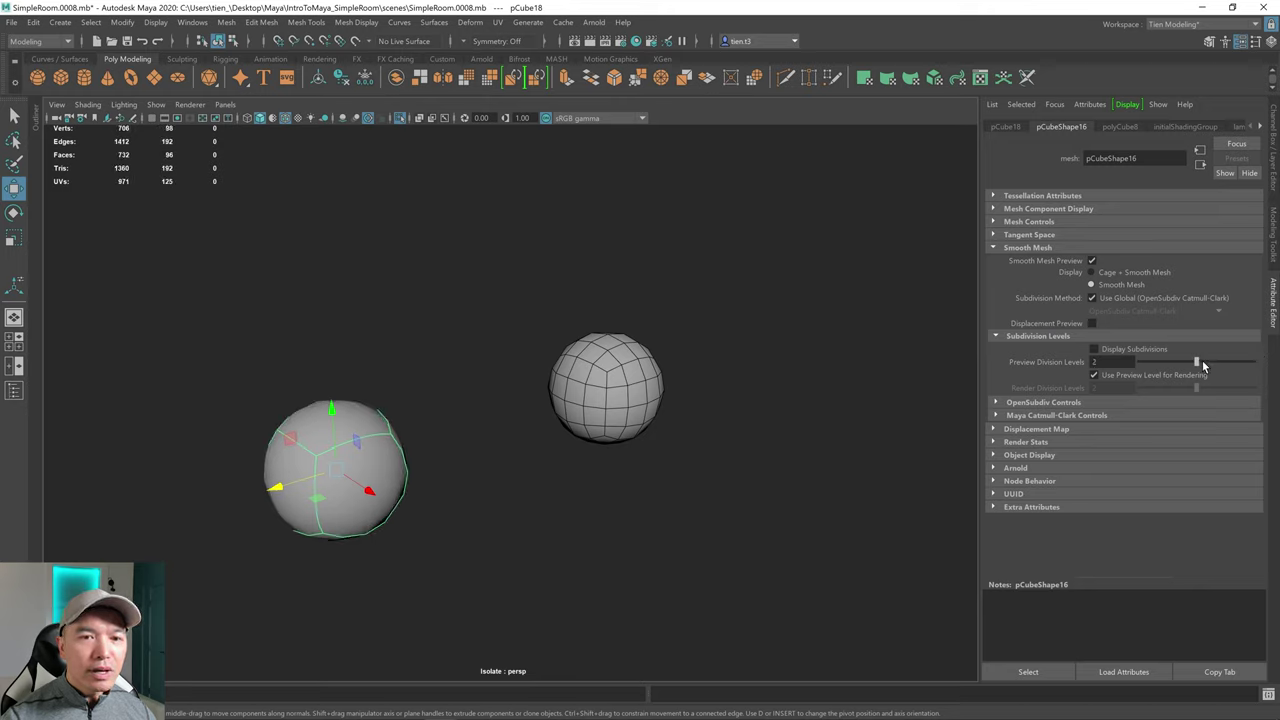
pyautogui.scroll(2, 670, 422)
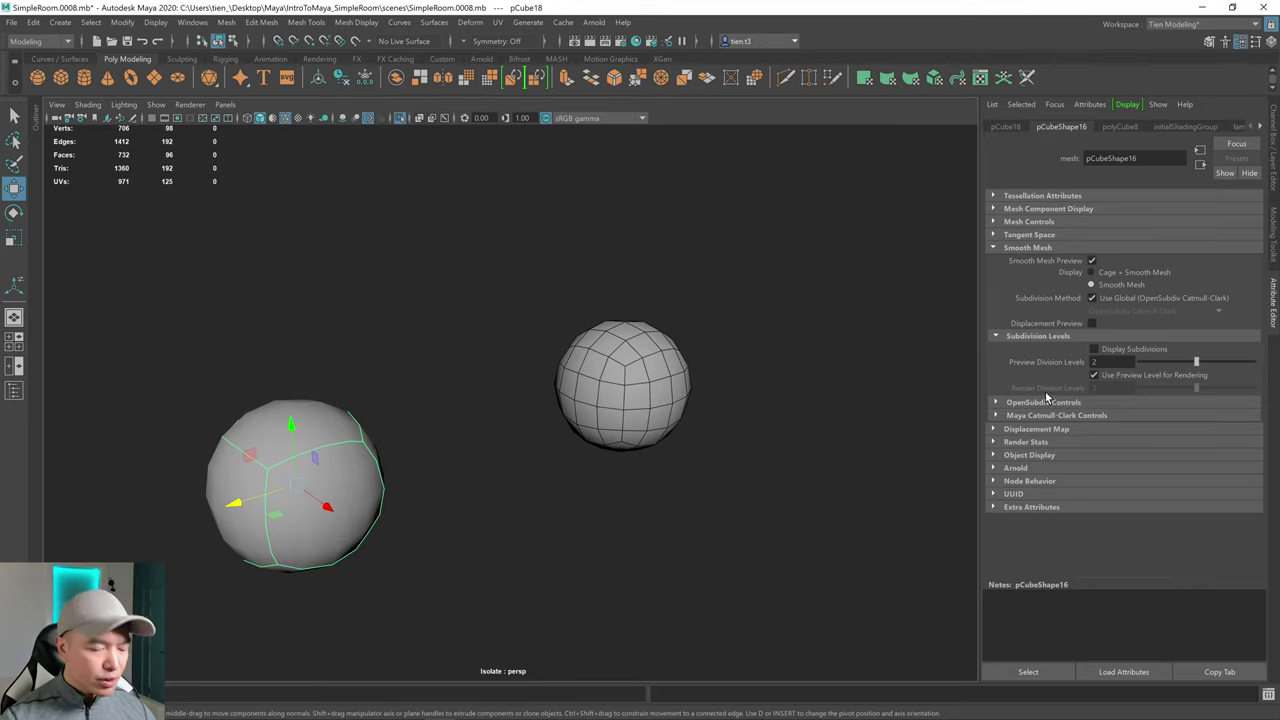
# - Try higher and lower preview division levels on the original cube, ending at level 2
pyautogui.press('pageup')
pyautogui.press('pageup')
pyautogui.press('pagedown')
pyautogui.press('pagedown')
pyautogui.press('pagedown')
pyautogui.press('pageup')
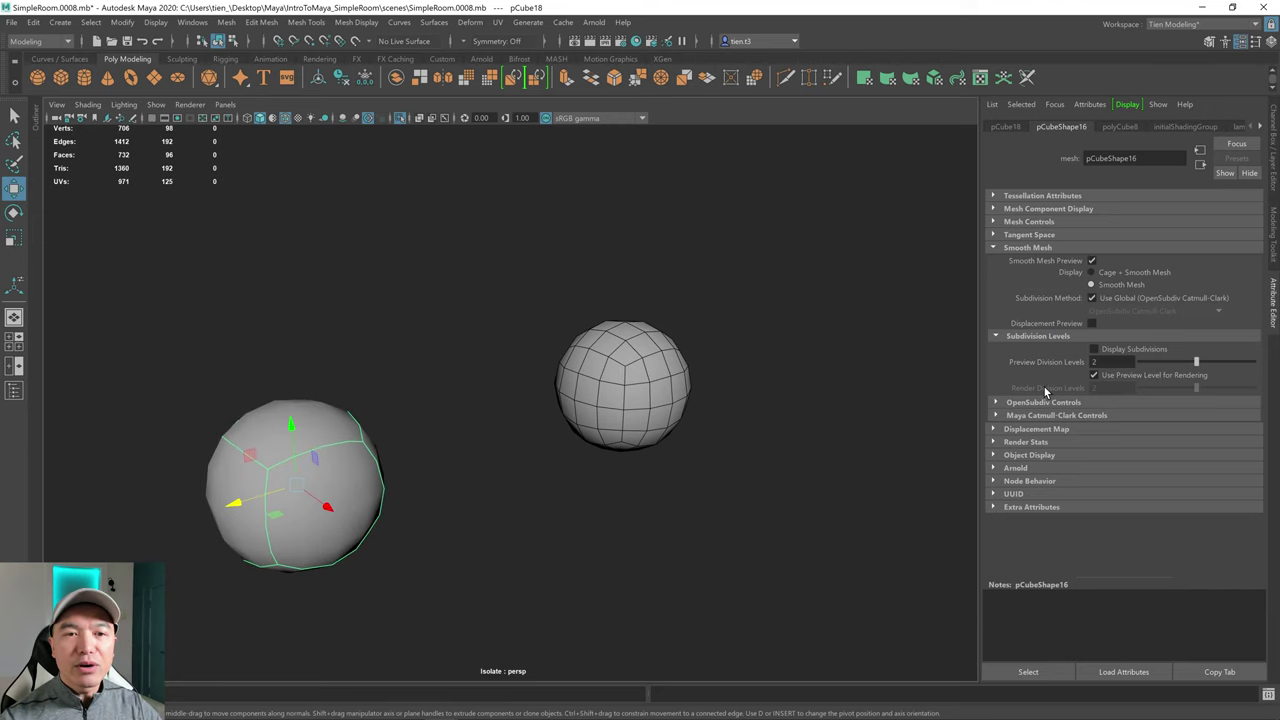
# - Display the original cube as cage plus smooth mesh
pyautogui.keyDown('alt'); pyautogui.moveTo(200, 512); pyautogui.dragTo(315, 412); pyautogui.keyUp('alt')
pyautogui.press('q')
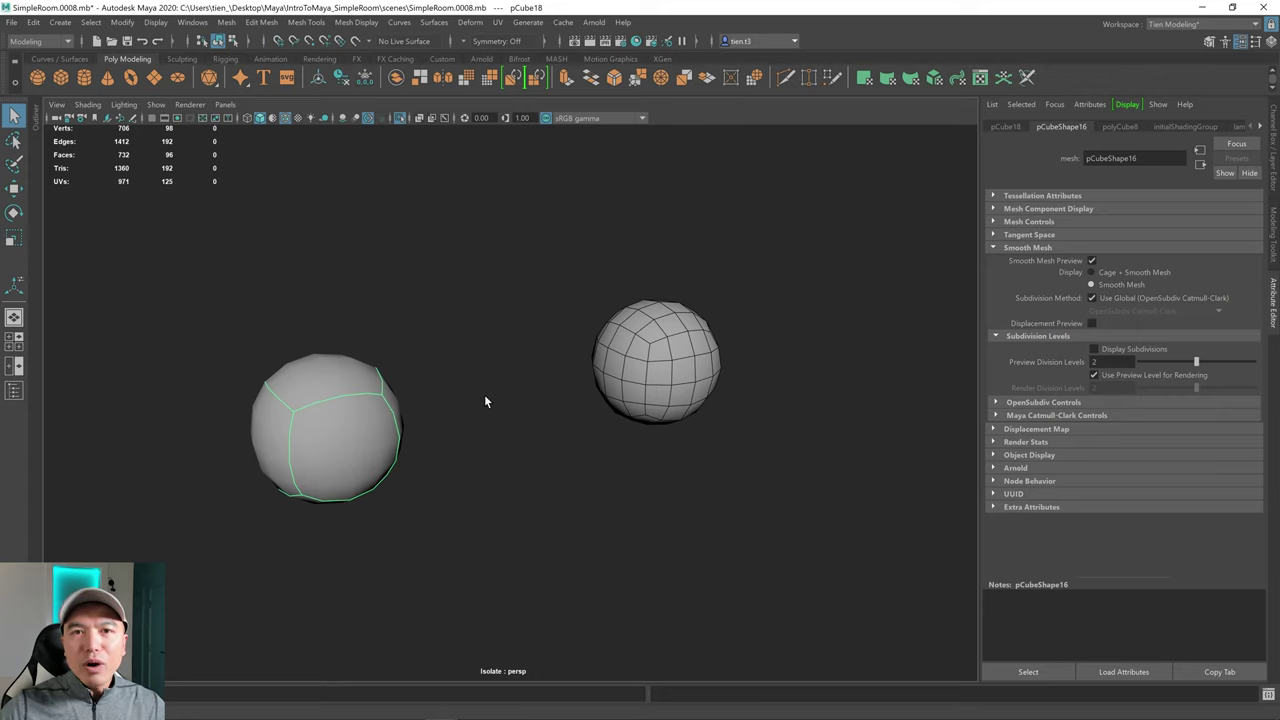
pyautogui.keyDown('alt'); pyautogui.moveTo(406, 423); pyautogui.dragTo(461, 399, button='middle'); pyautogui.keyUp('alt')
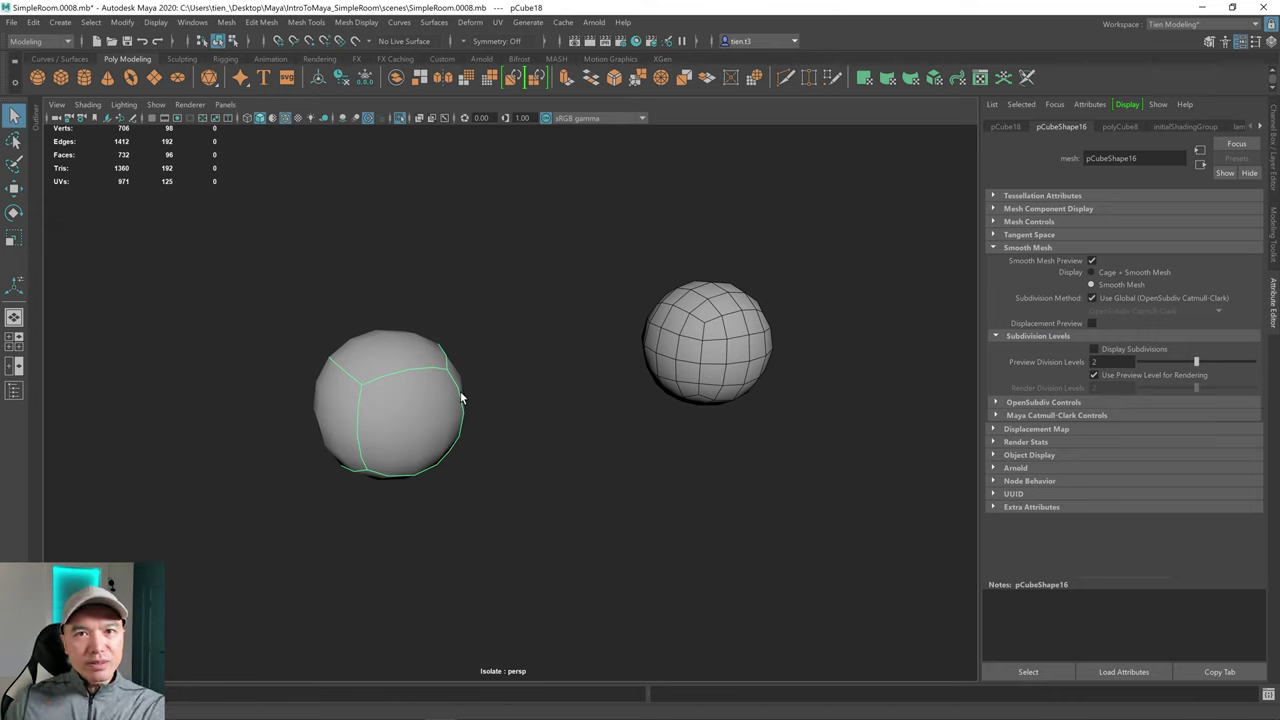
pyautogui.scroll(2, 410, 405)
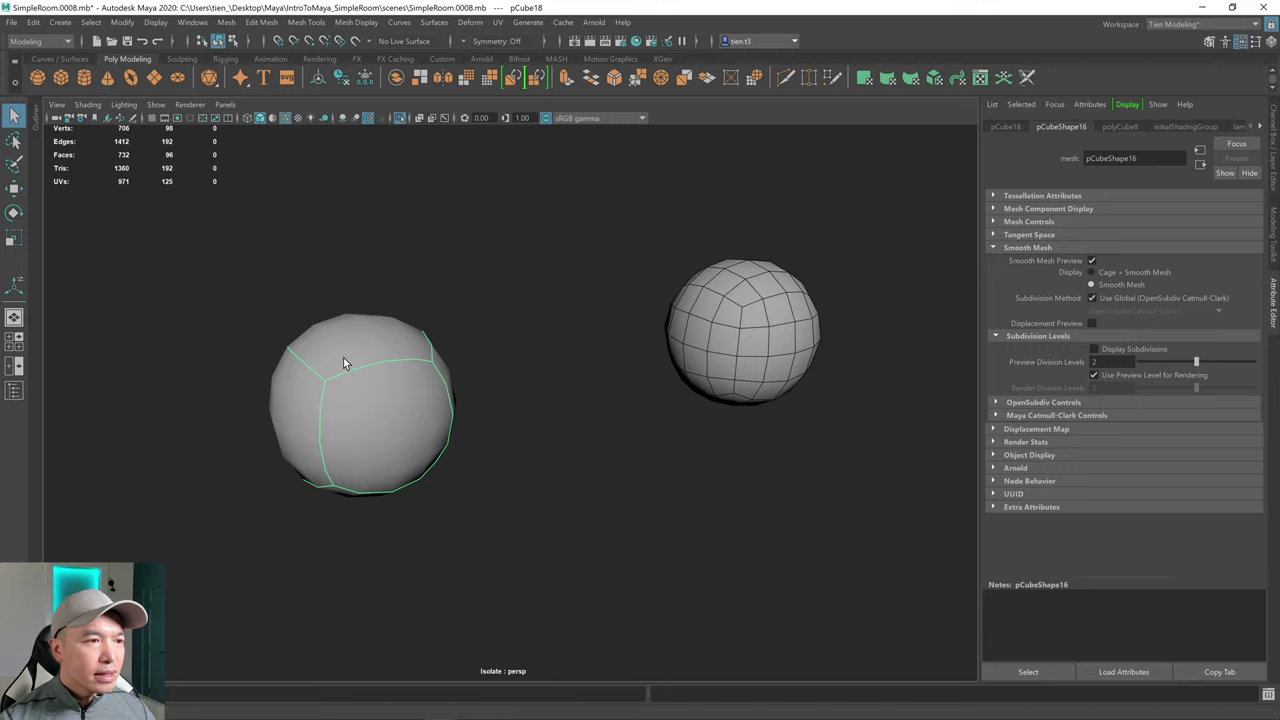
pyautogui.press('2')
pyautogui.keyDown('alt'); pyautogui.moveTo(345, 359); pyautogui.dragTo(494, 361, button='middle'); pyautogui.keyUp('alt')
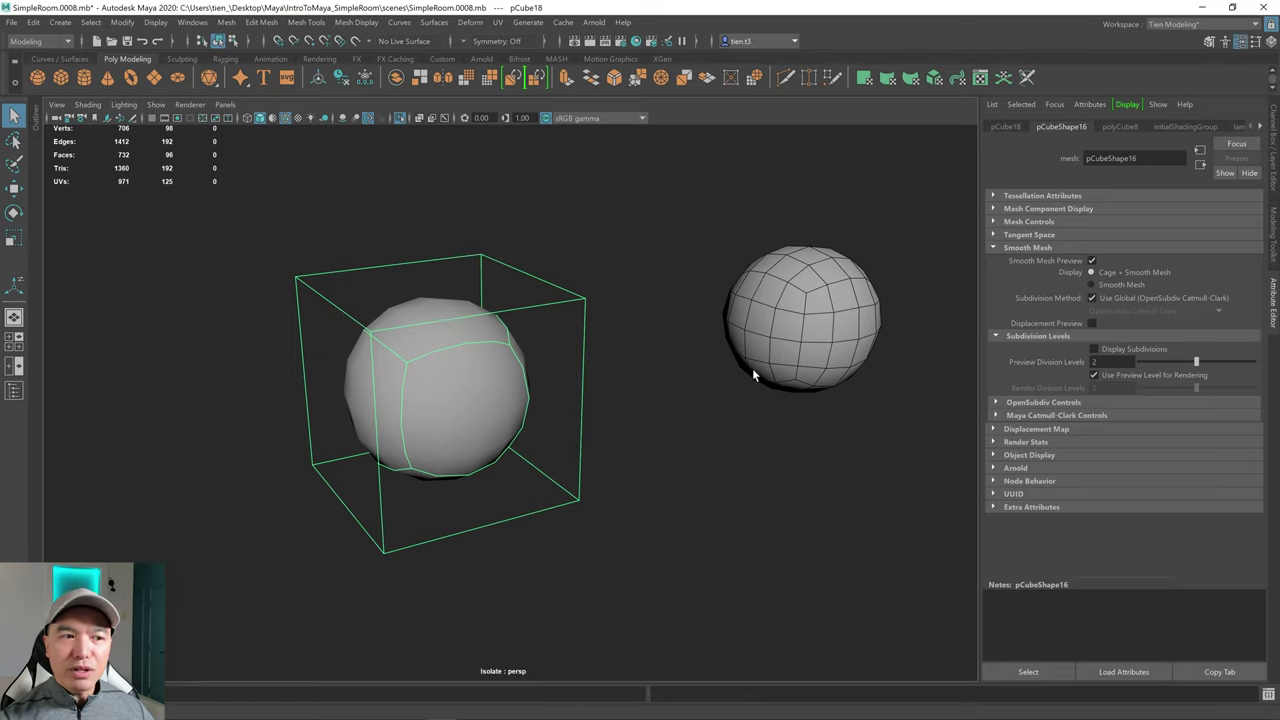
# - Try moving one upper edge of the original cube's cage and undo the move
pyautogui.moveTo(378, 269); pyautogui.dragTo(382, 239, button='right')
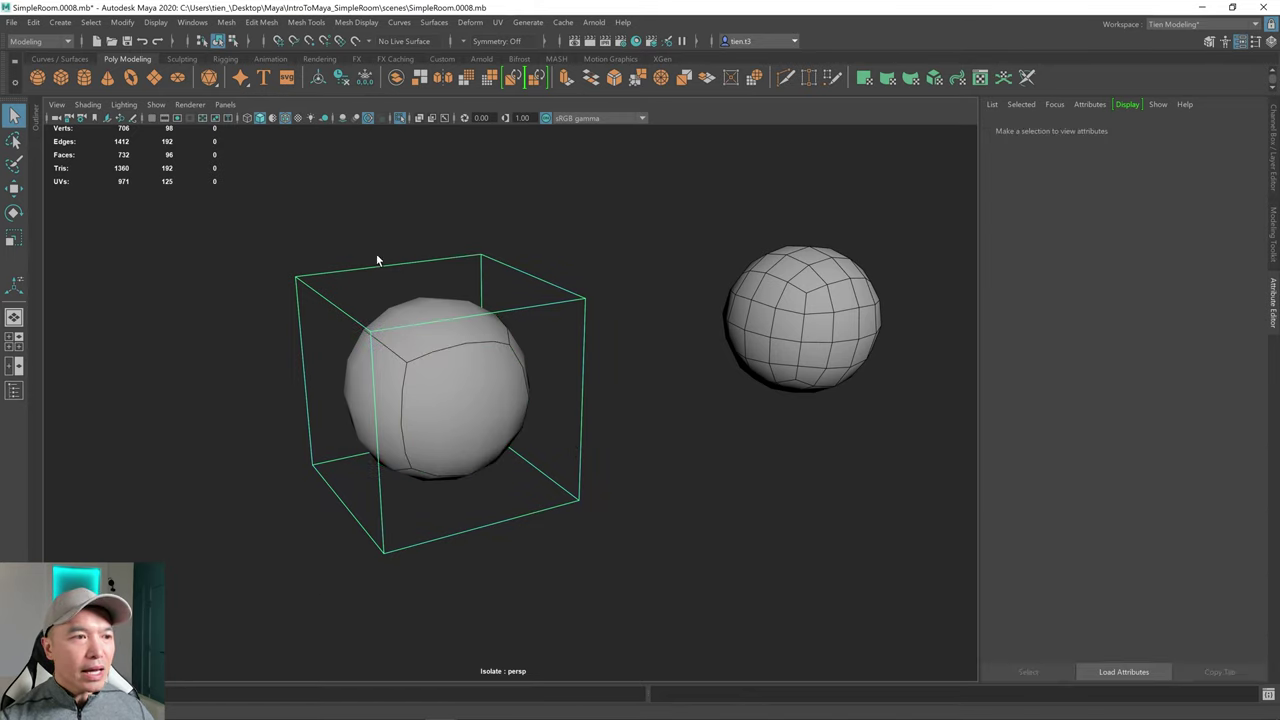
pyautogui.click(341, 311)
pyautogui.press('w')
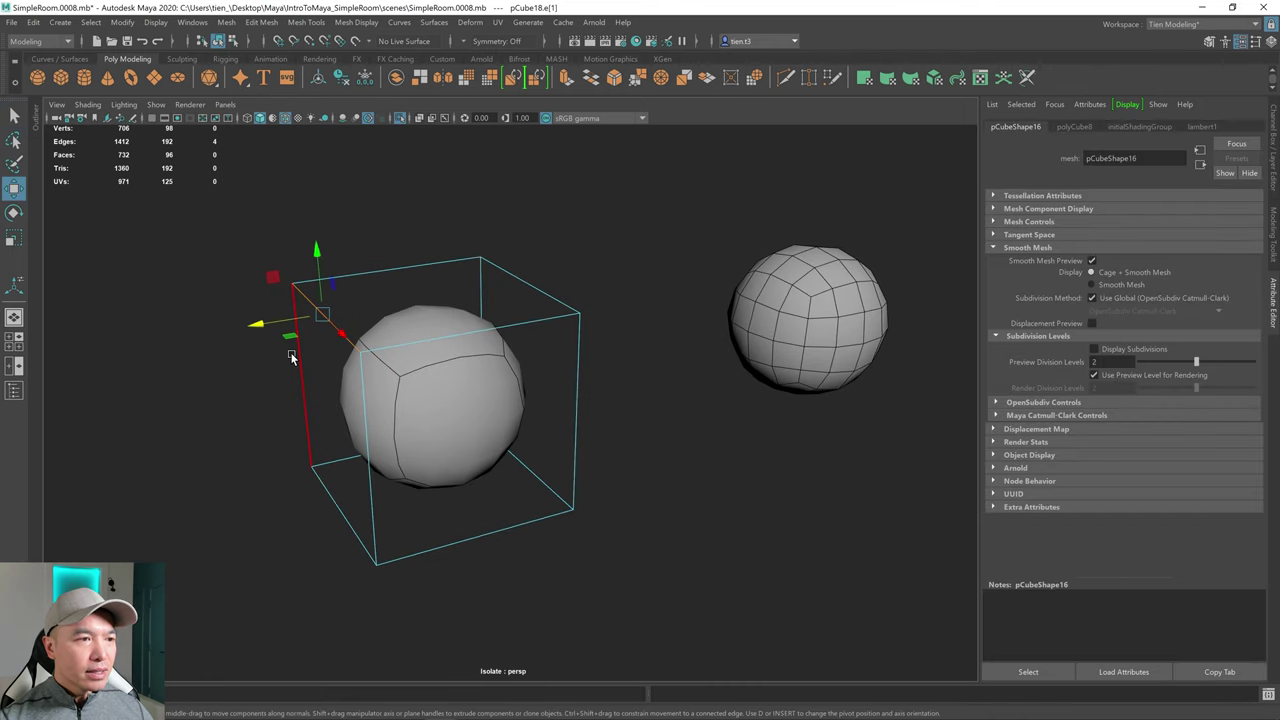
pyautogui.moveTo(262, 331); pyautogui.dragTo(271, 358)
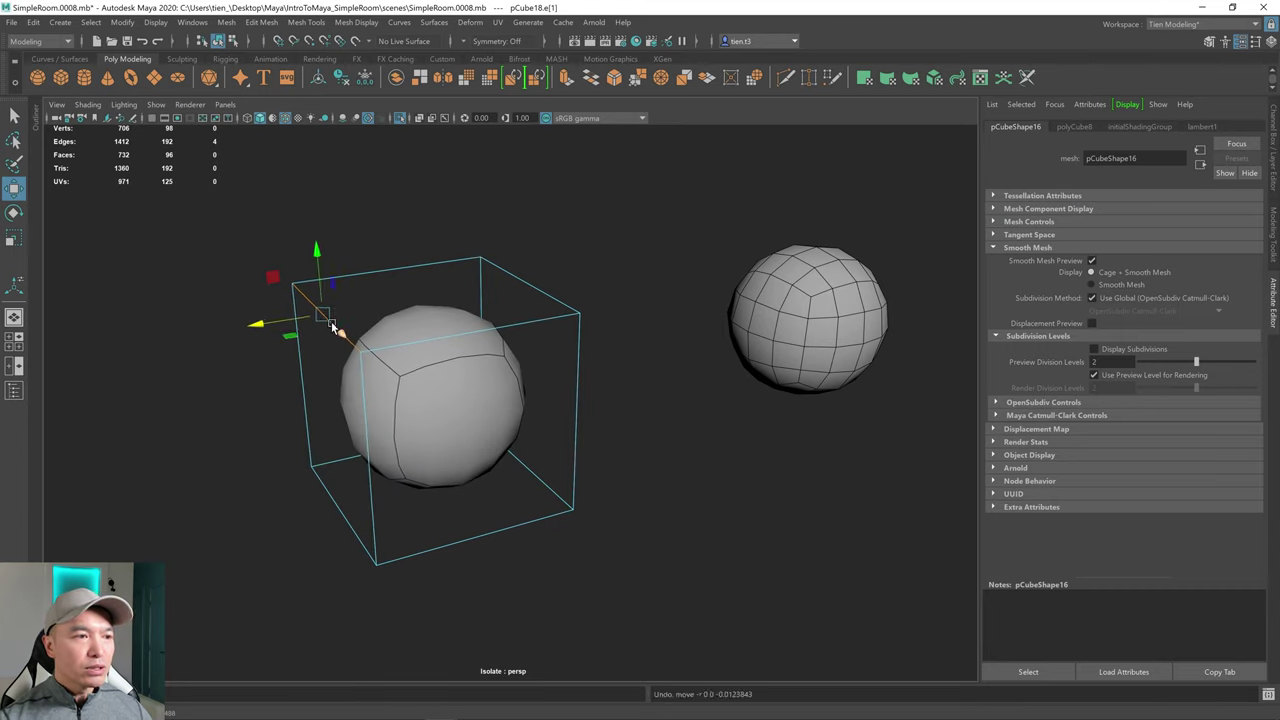
# - Compare the original cube's unsmoothed, smooth mesh and cage displays by switching between them
pyautogui.press('1')
pyautogui.press('3')
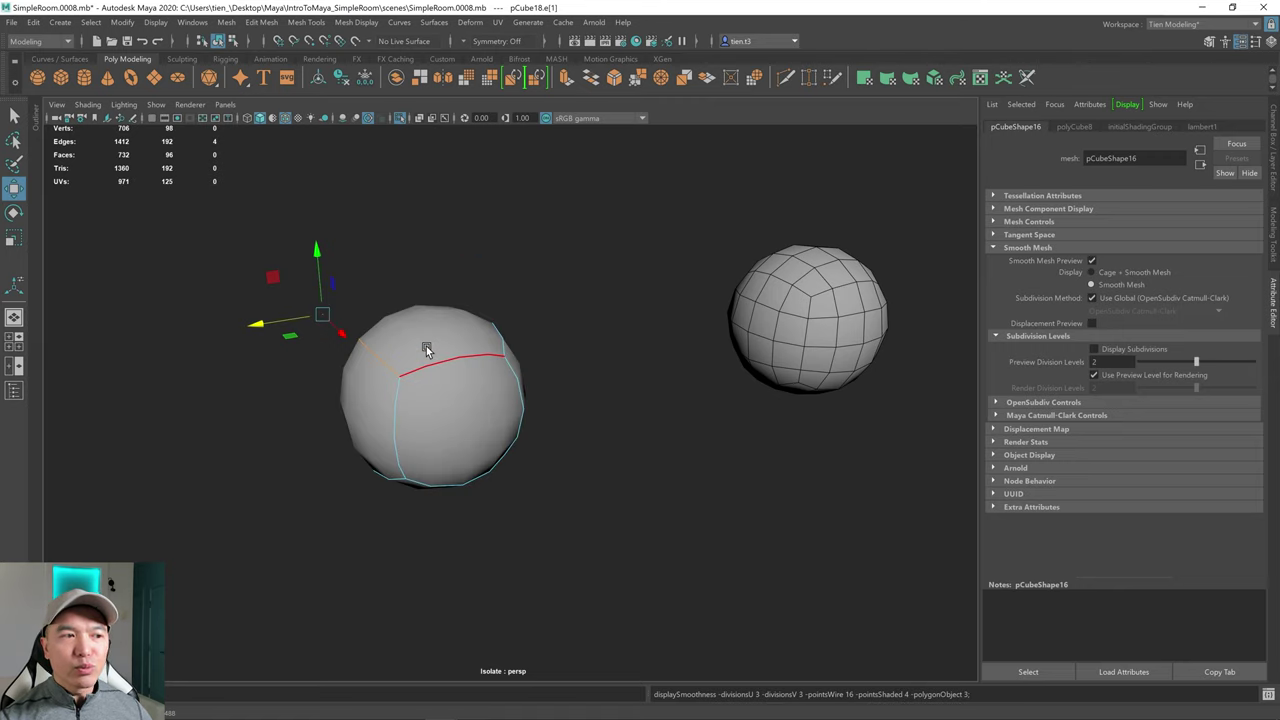
pyautogui.press('1')
pyautogui.press('3')
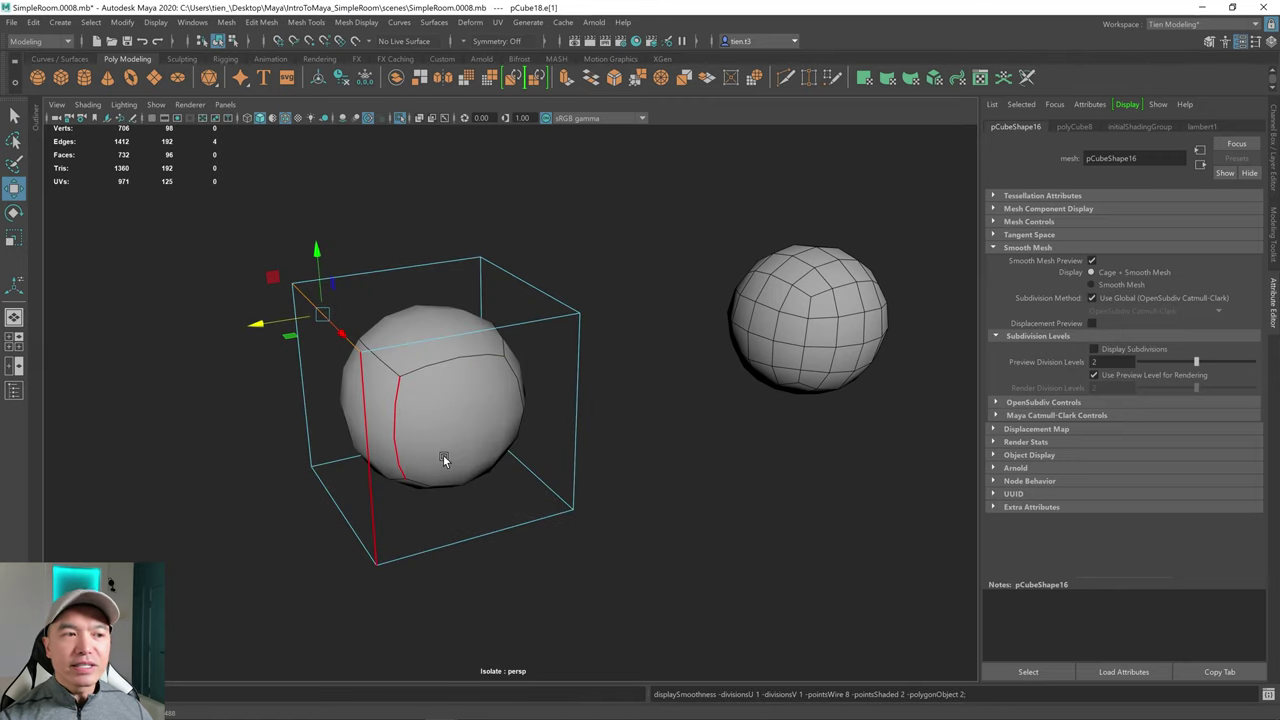
pyautogui.press('q')
pyautogui.scroll(-4, 451, 394)
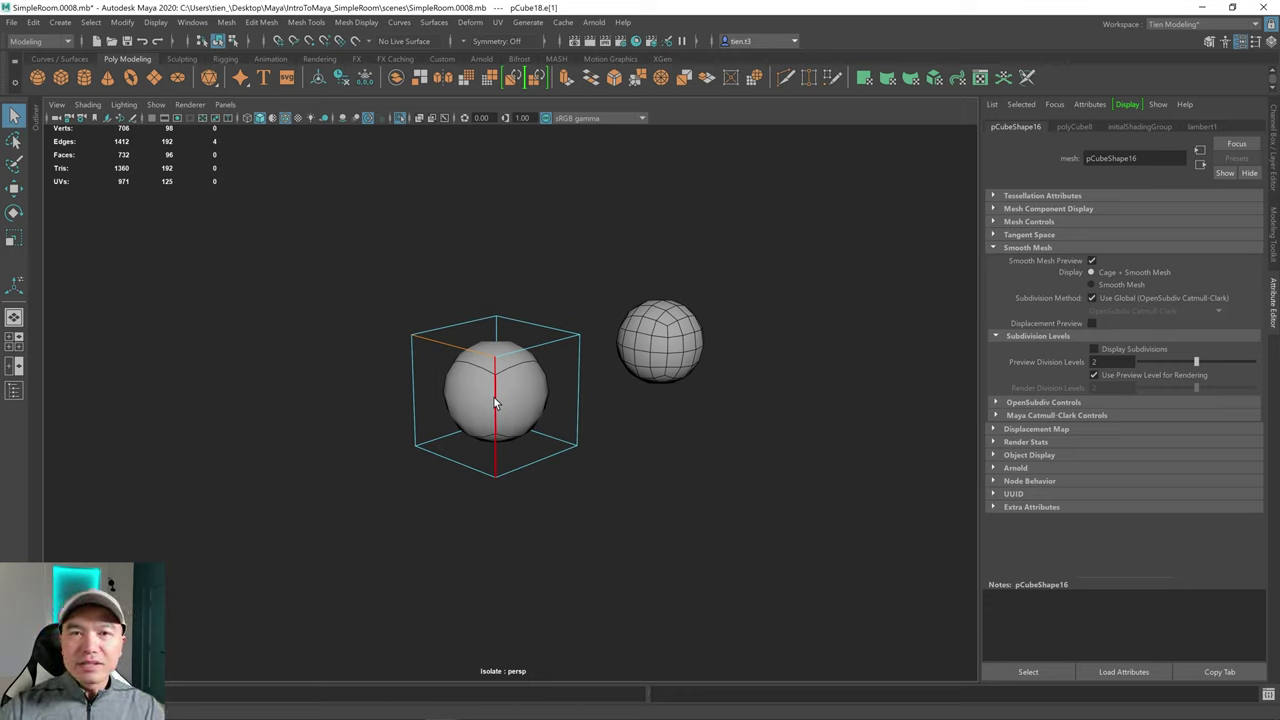
# - Return to object mode and delete both the smooth-previewed cube and its smoothed copy
pyautogui.moveTo(542, 391); pyautogui.dragTo(437, 254, button='right')
pyautogui.moveTo(437, 254); pyautogui.dragTo(716, 466)
pyautogui.press('Delete')
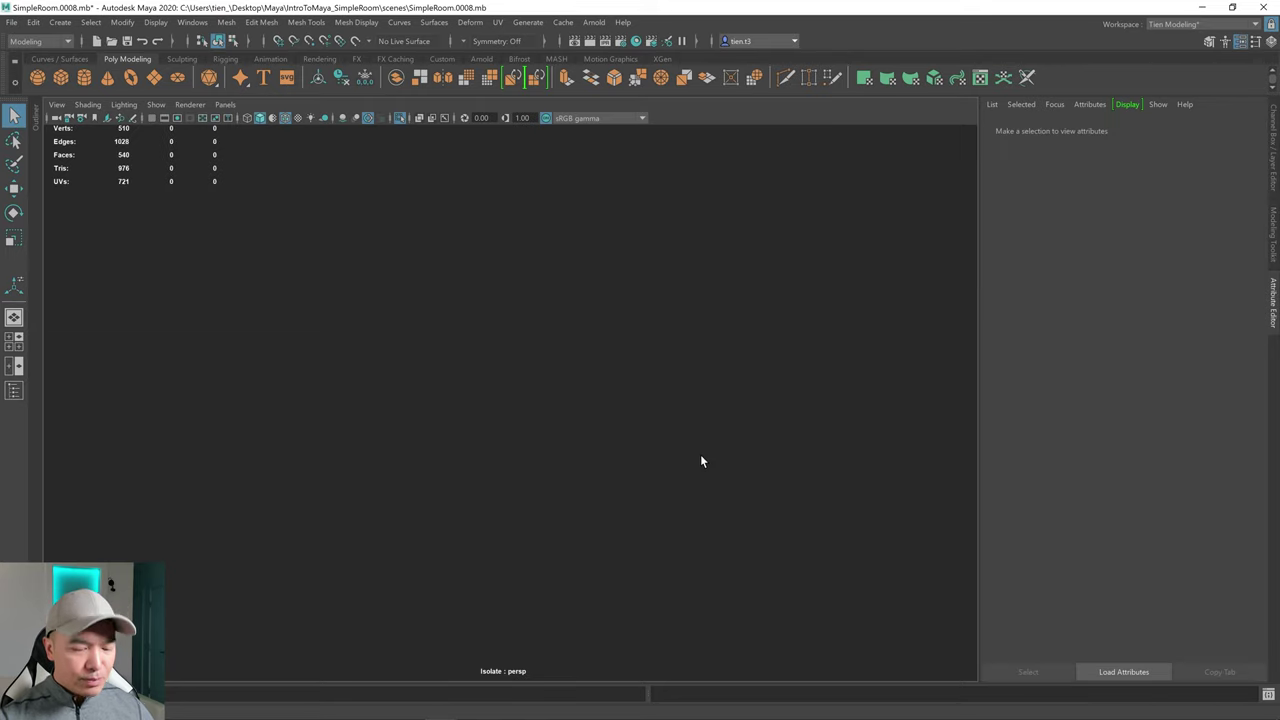
# - Create a polygon plane in the emptied isolated view
pyautogui.click(158, 80)
pyautogui.scroll(6, 620, 350)
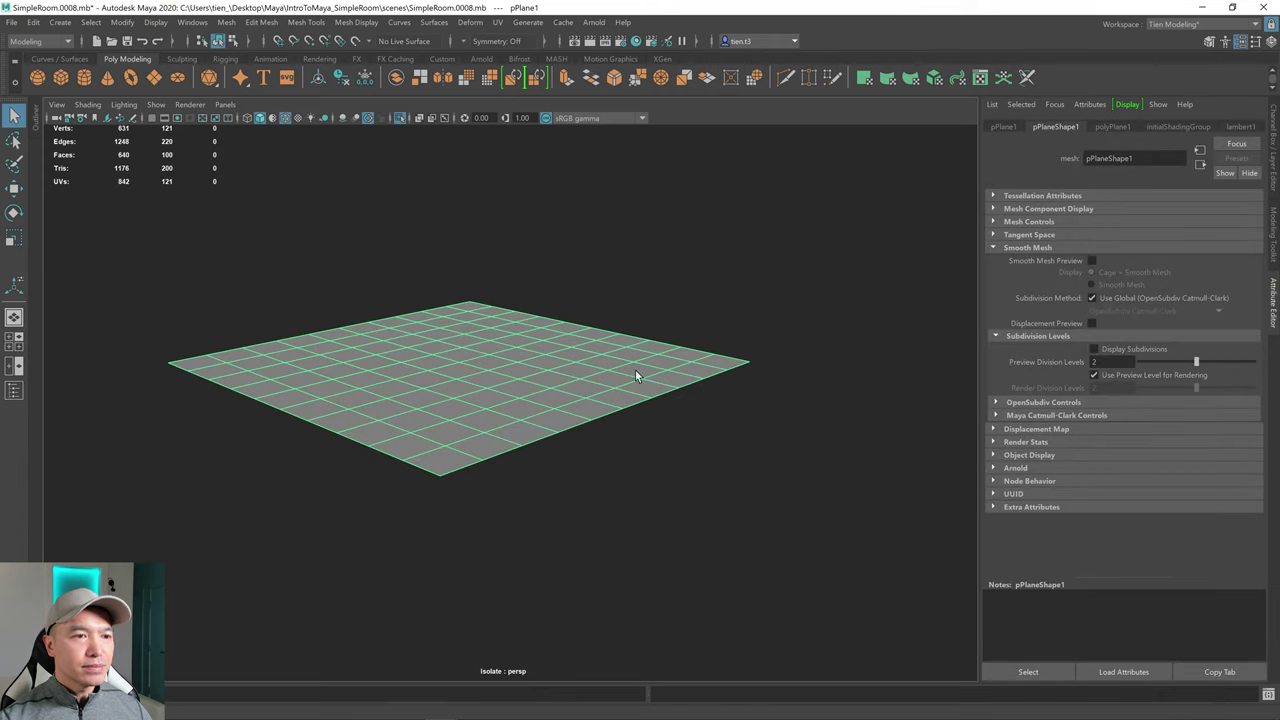
# - Reduce the plane's width and height subdivisions to 1 each
pyautogui.scroll(-3, 658, 360)
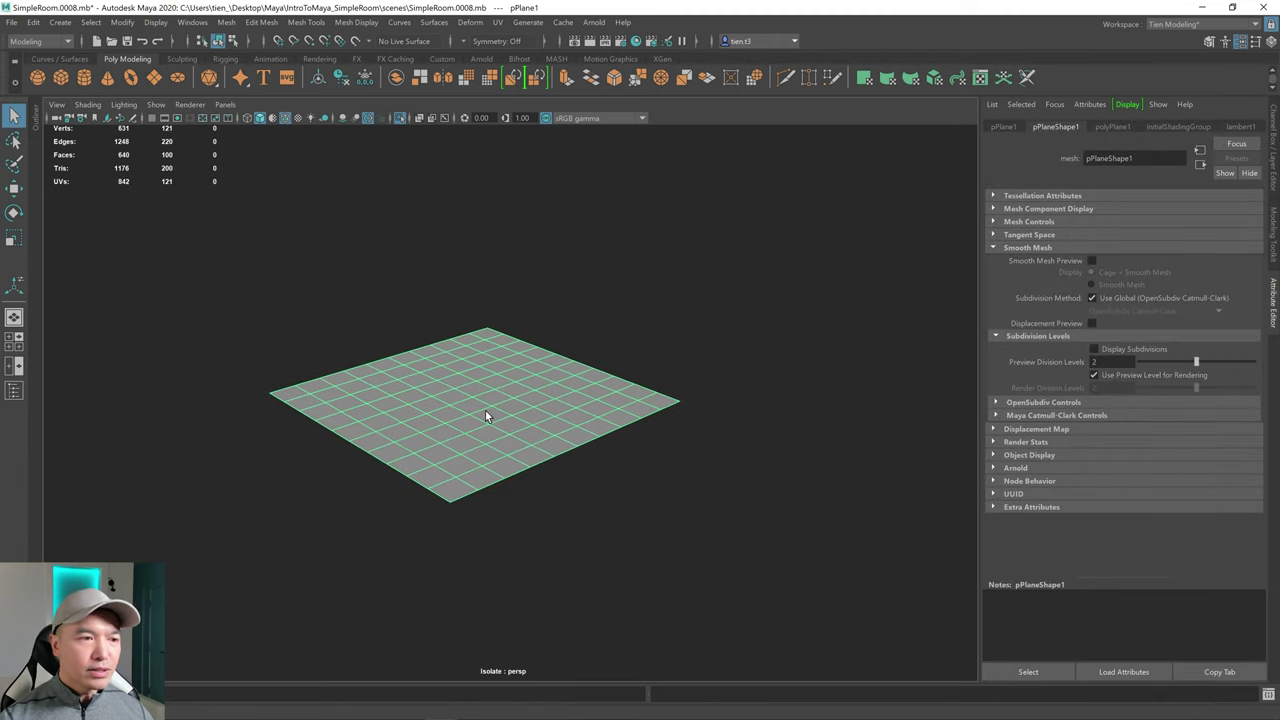
pyautogui.press('r')
pyautogui.press('e')
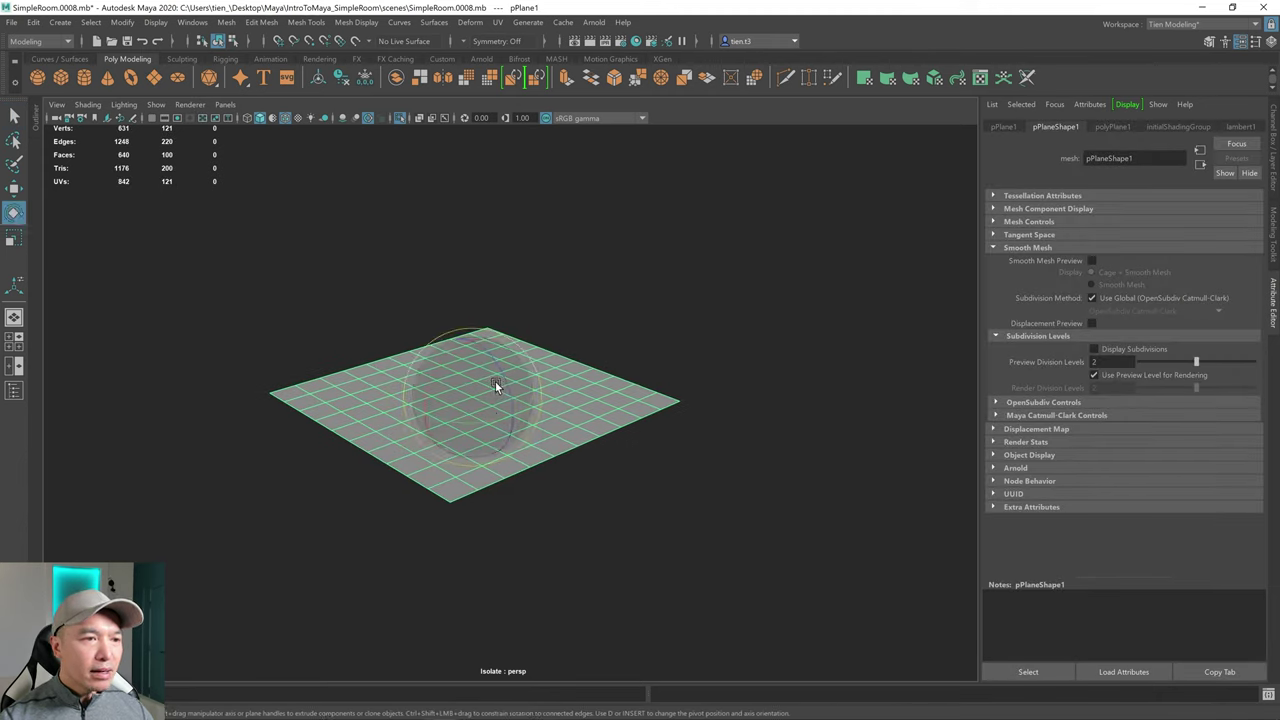
pyautogui.press('w')
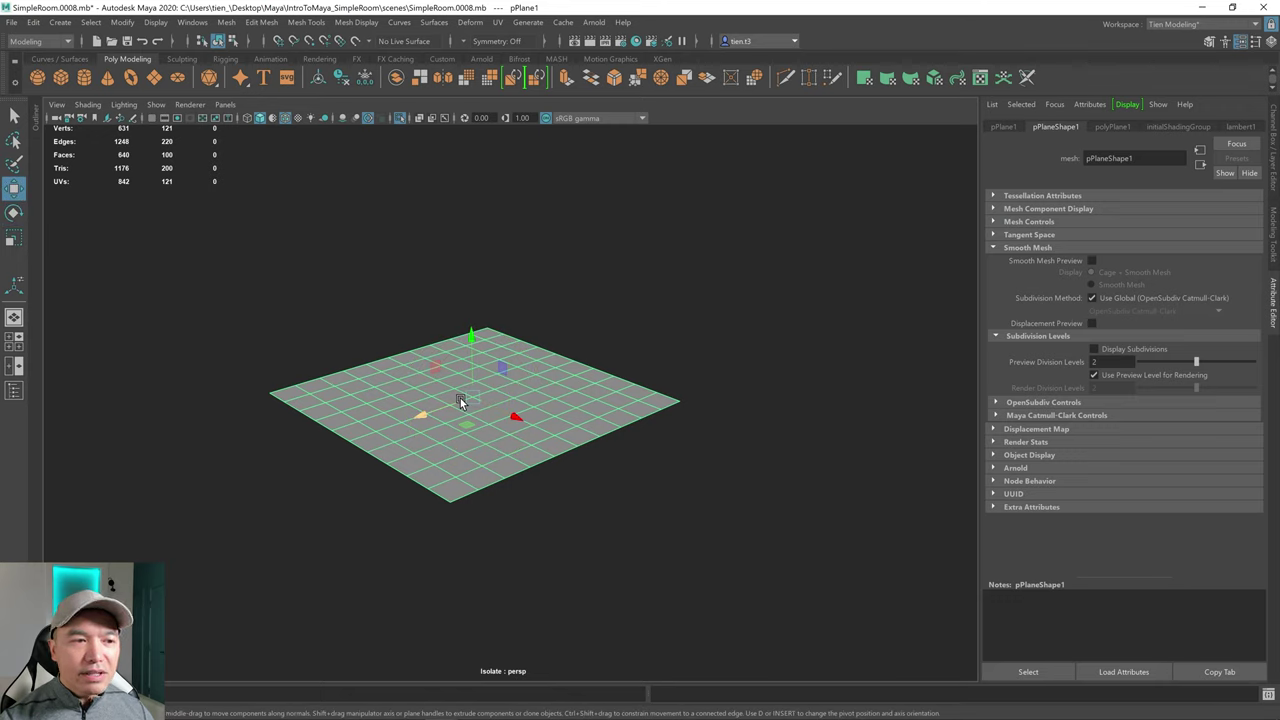
pyautogui.press('t')
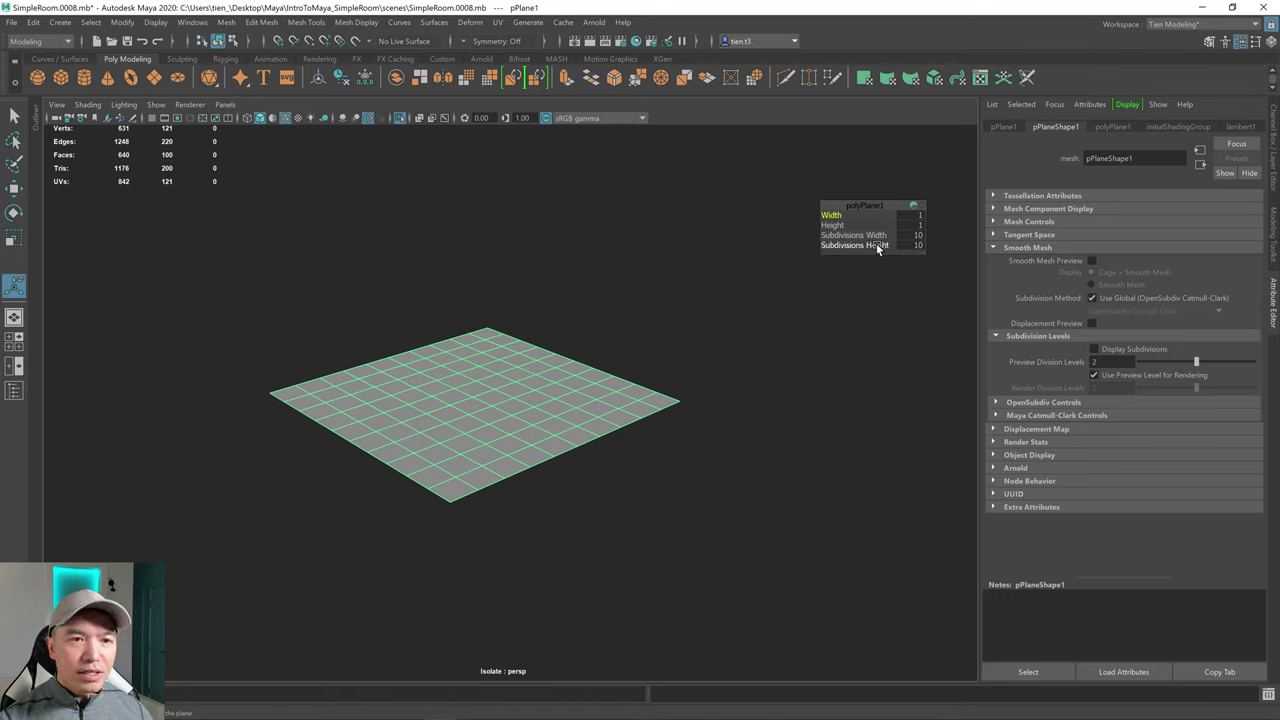
pyautogui.moveTo(865, 236); pyautogui.dragTo(630, 285)
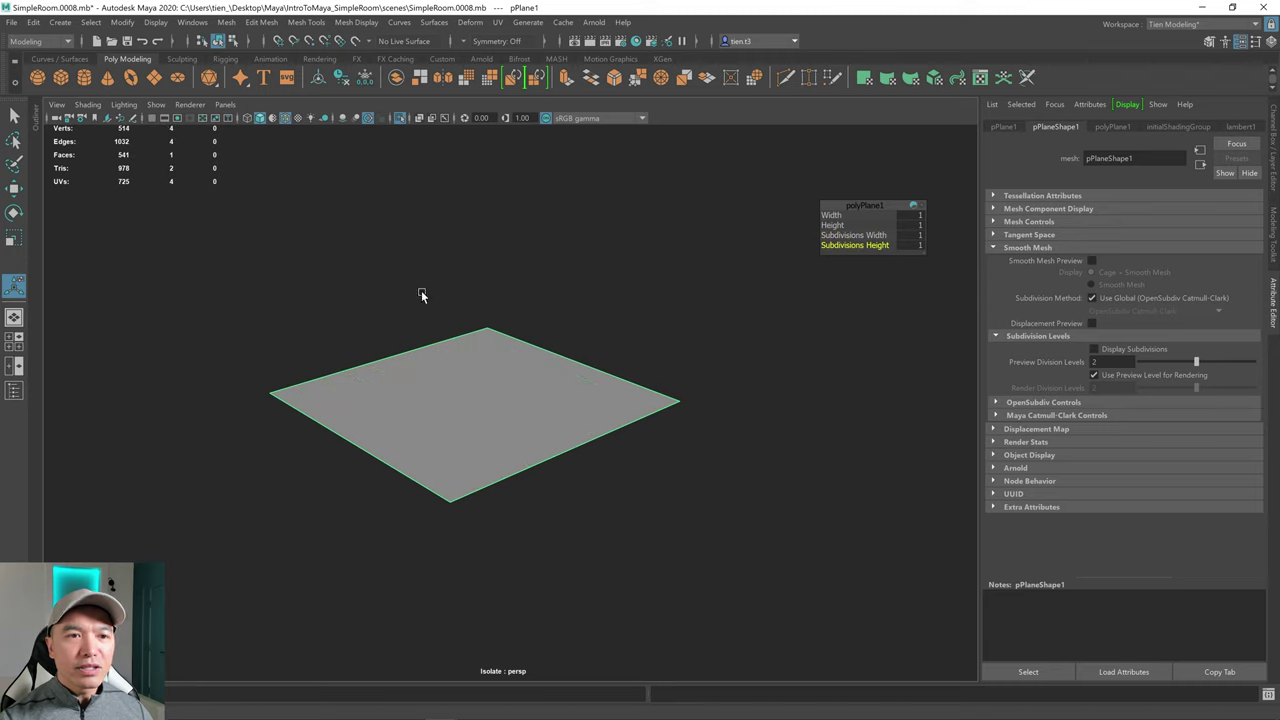
# - Extrude the plane's far edge straight up about 0.57 units to form a vertical wall
pyautogui.scroll(5, 573, 337)
pyautogui.scroll(-4, 648, 362)
pyautogui.keyDown('alt'); pyautogui.moveTo(643, 368); pyautogui.dragTo(622, 369); pyautogui.keyUp('alt')
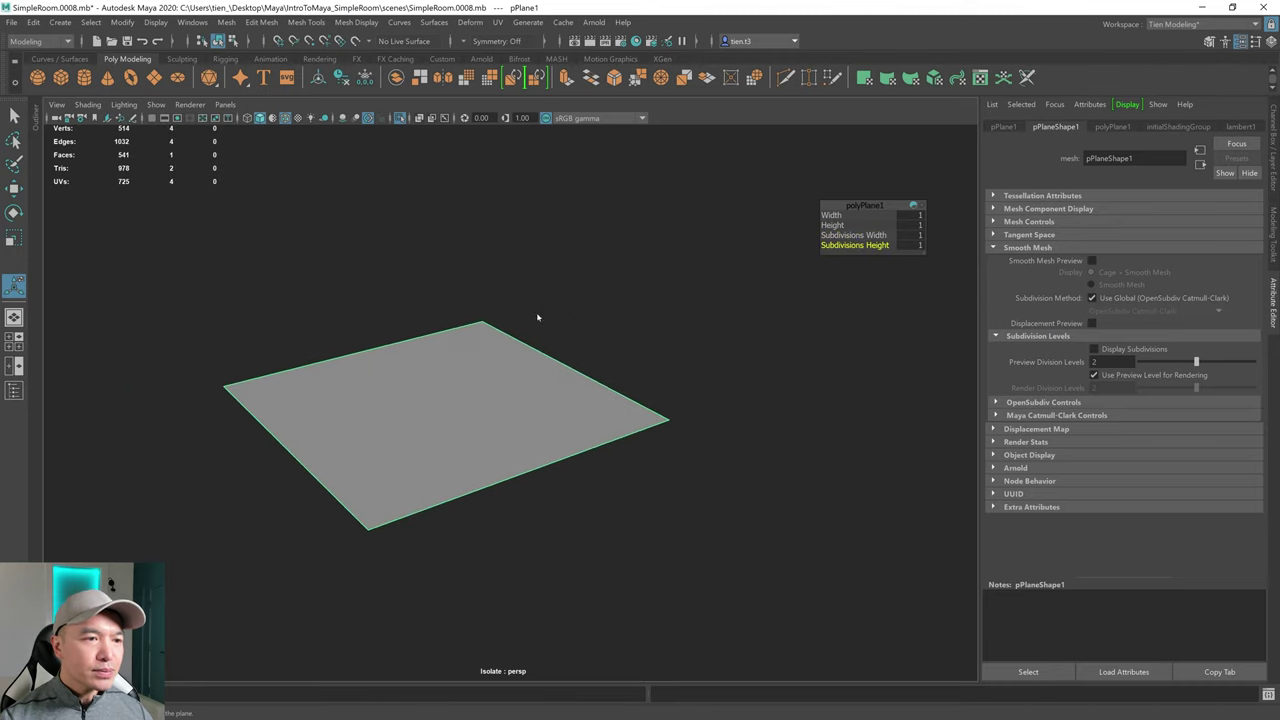
pyautogui.moveTo(548, 340); pyautogui.dragTo(530, 276, button='right')
pyautogui.click(545, 357)
pyautogui.moveTo(680, 355)
pyautogui.keyDown('alt'); pyautogui.mouseDown()
pyautogui.moveTo(666, 346)
pyautogui.moveTo(694, 354)
pyautogui.moveTo(669, 340)
pyautogui.mouseUp(); pyautogui.keyUp('alt')
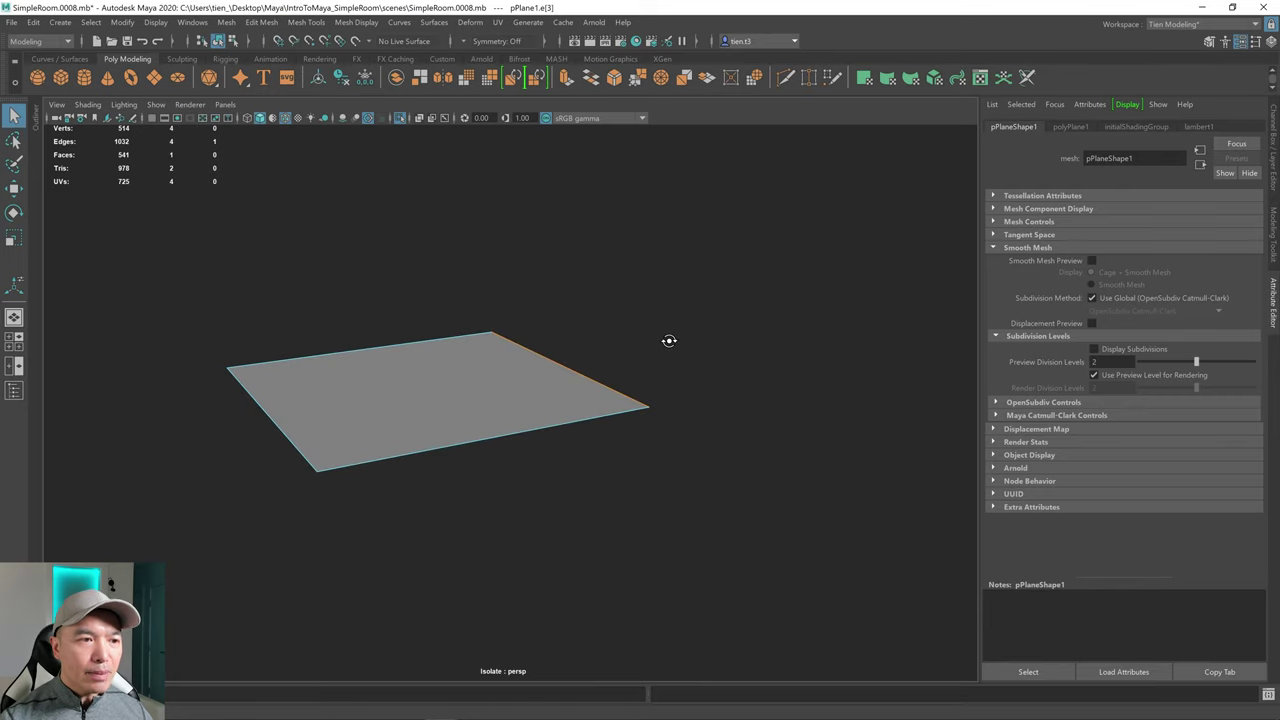
pyautogui.click(1274, 232)
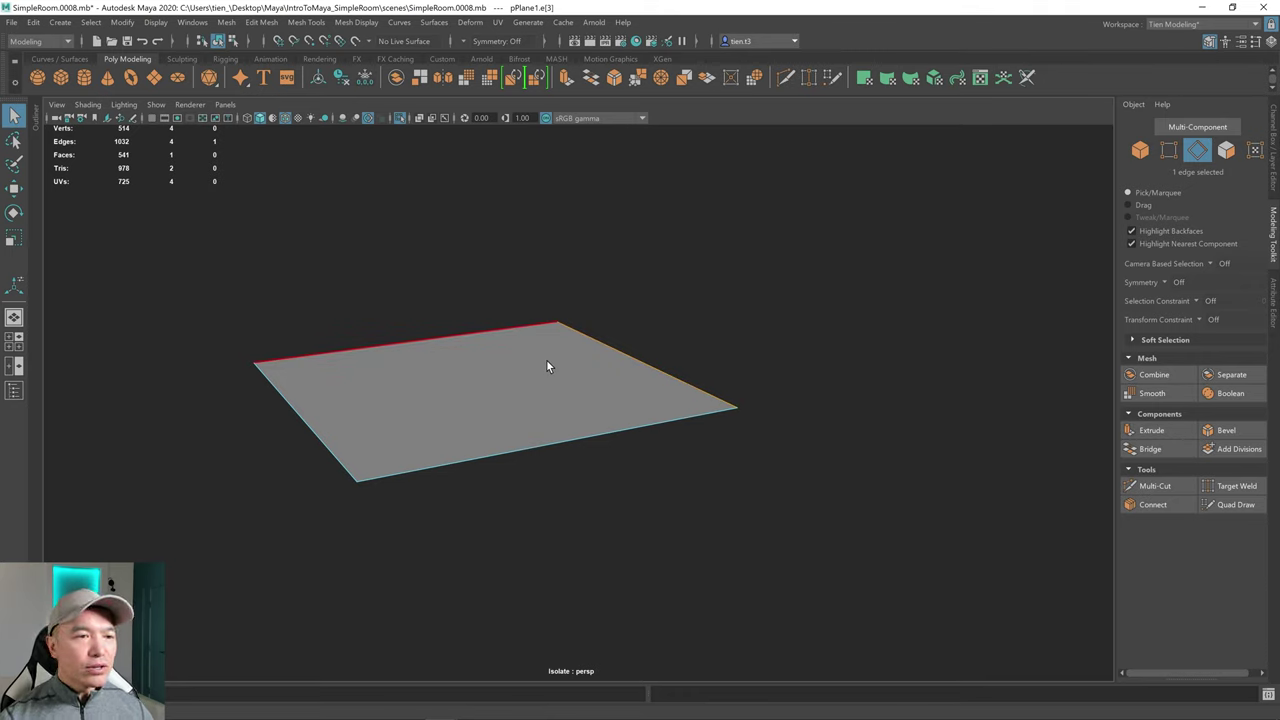
pyautogui.press('w')
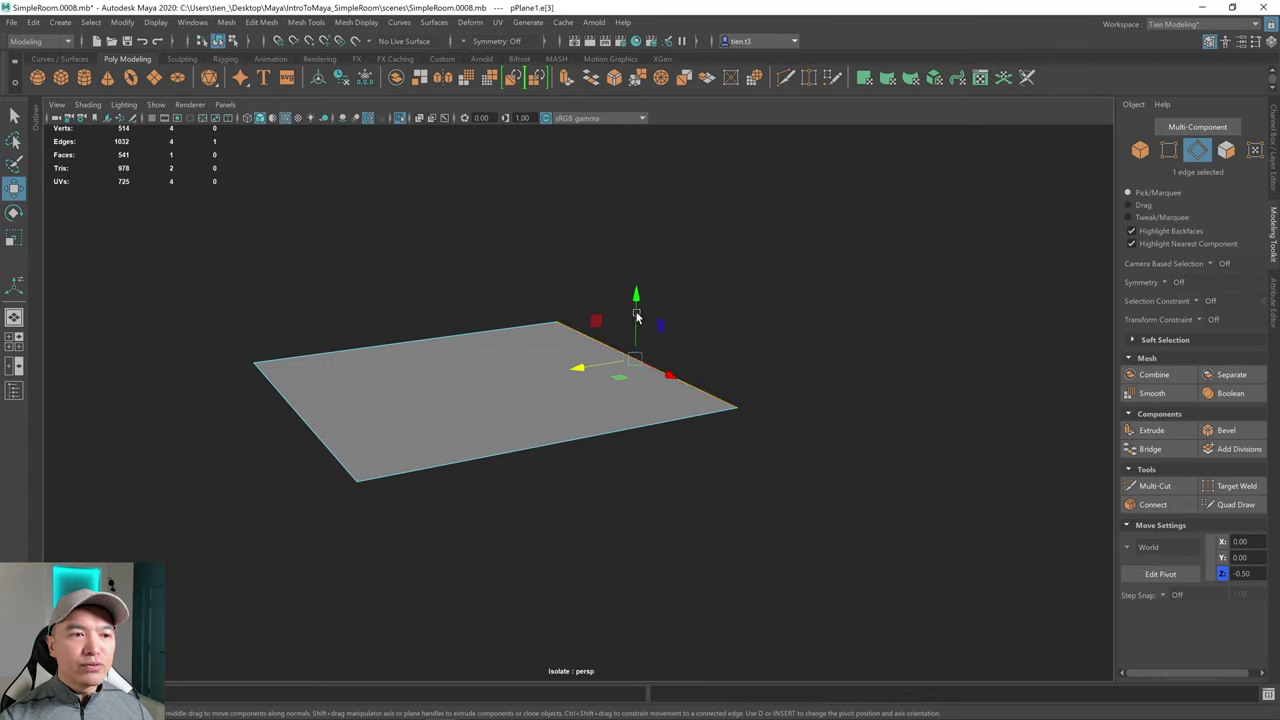
pyautogui.keyDown('shift'); pyautogui.moveTo(638, 308); pyautogui.dragTo(618, 100); pyautogui.keyUp('shift')
pyautogui.scroll(-2, 777, 238)
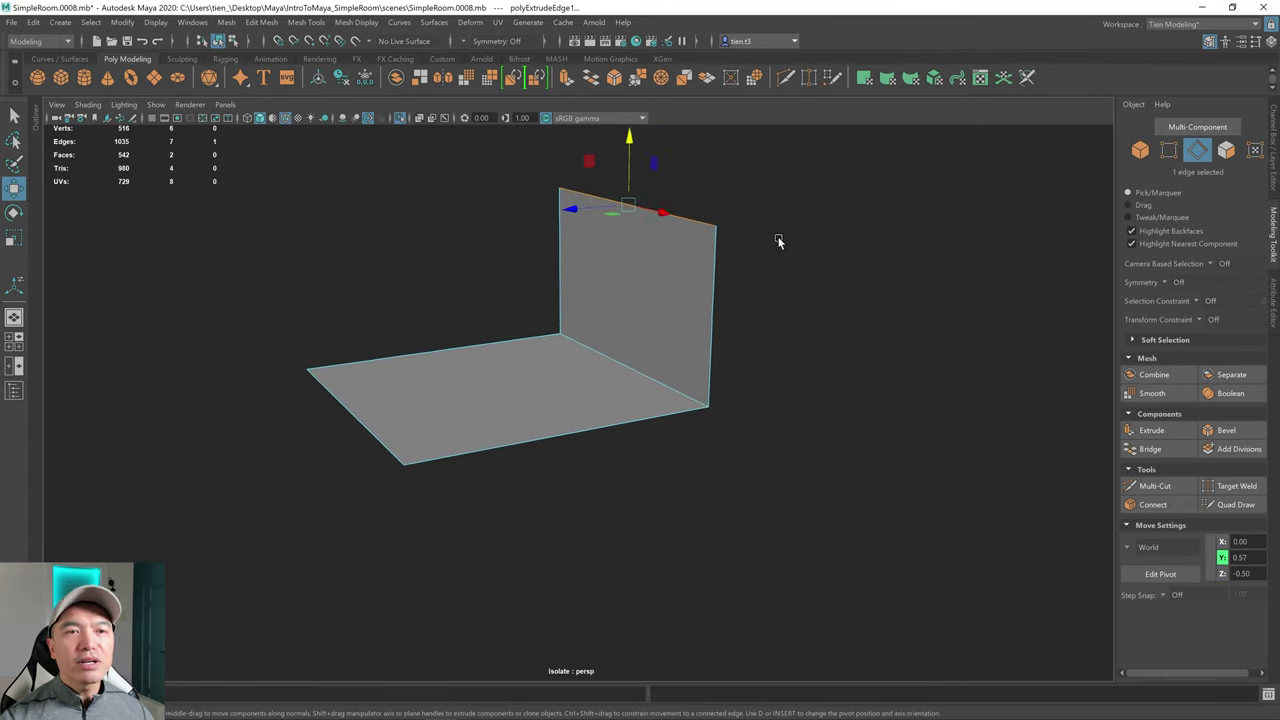
pyautogui.keyDown('alt'); pyautogui.moveTo(769, 245); pyautogui.dragTo(757, 274); pyautogui.keyUp('alt')
# - Return to object mode and compare the L-shaped mesh in smooth preview with its unsmoothed display
pyautogui.moveTo(622, 272); pyautogui.dragTo(688, 246, button='right')
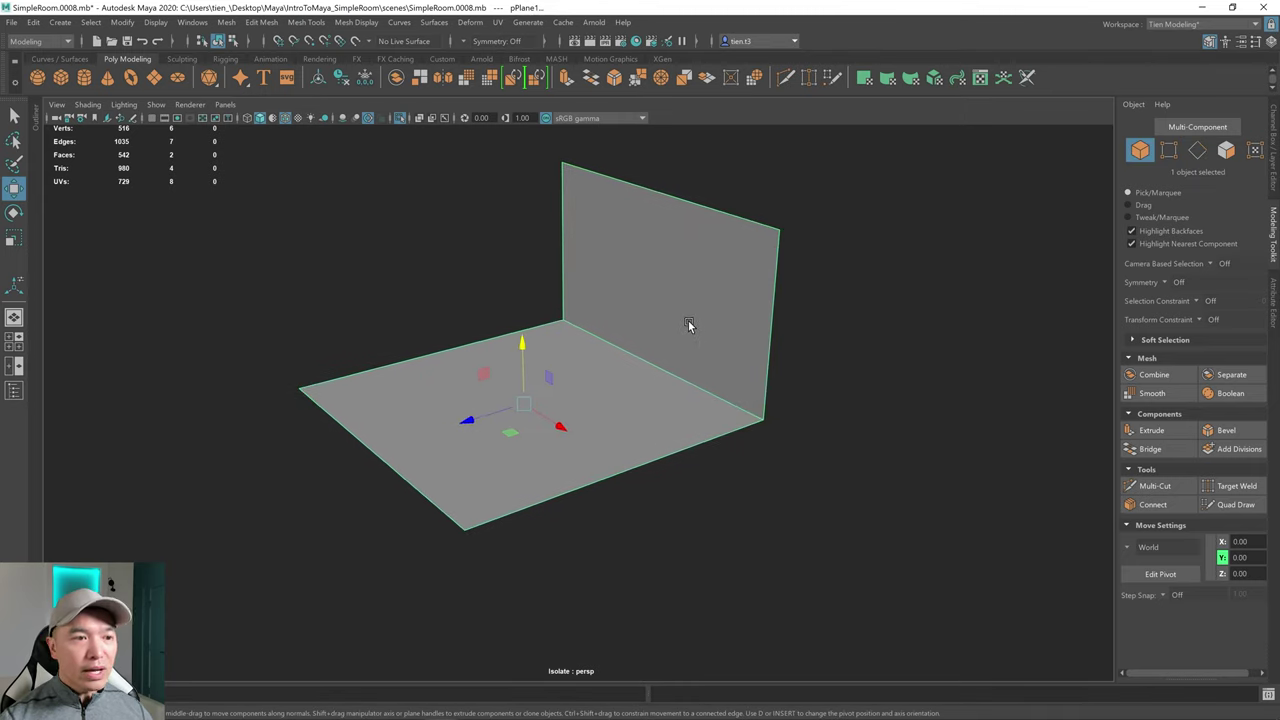
pyautogui.press('3')
pyautogui.keyDown('alt'); pyautogui.moveTo(687, 324); pyautogui.dragTo(658, 333); pyautogui.keyUp('alt')
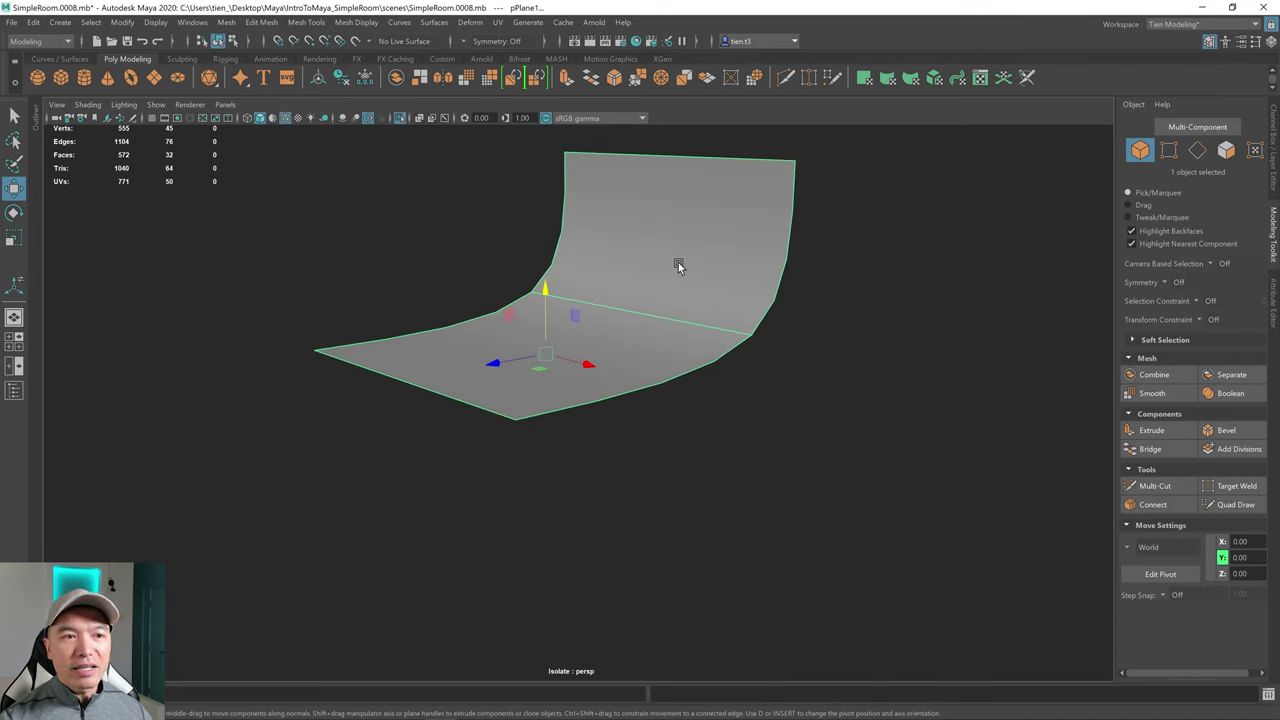
pyautogui.press('1')
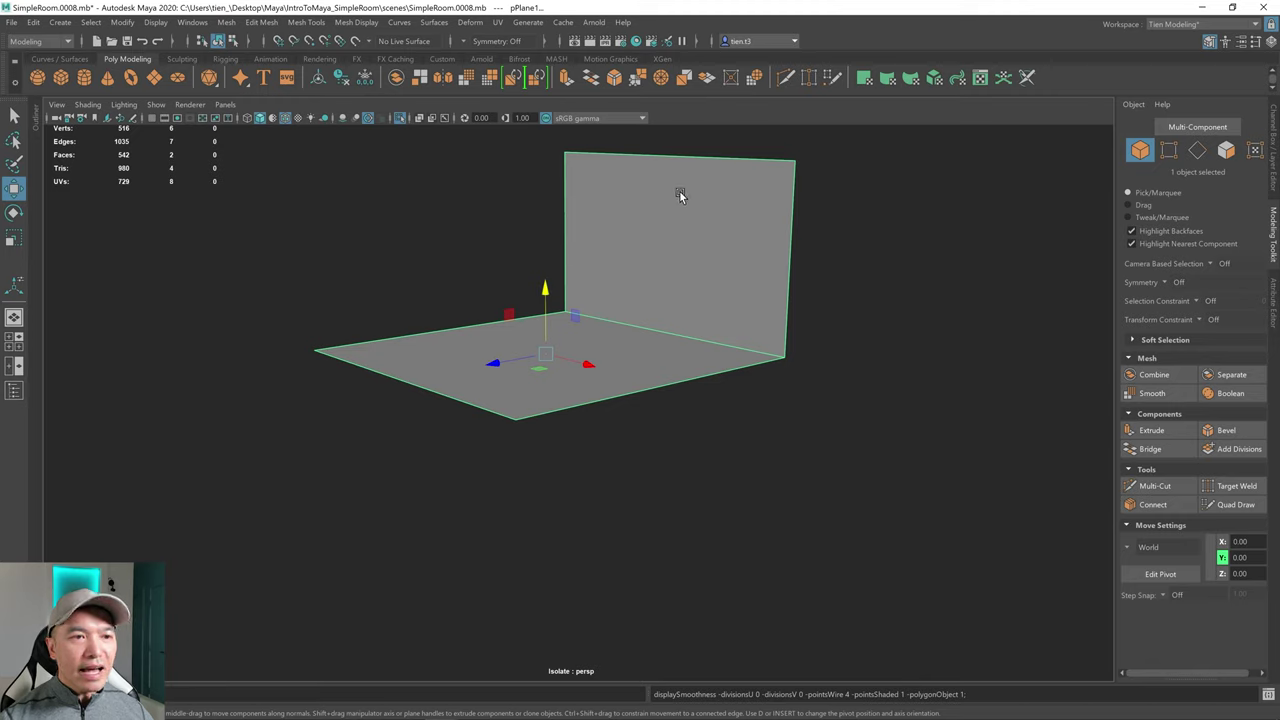
pyautogui.keyDown('alt'); pyautogui.moveTo(641, 291); pyautogui.dragTo(635, 292); pyautogui.keyUp('alt')
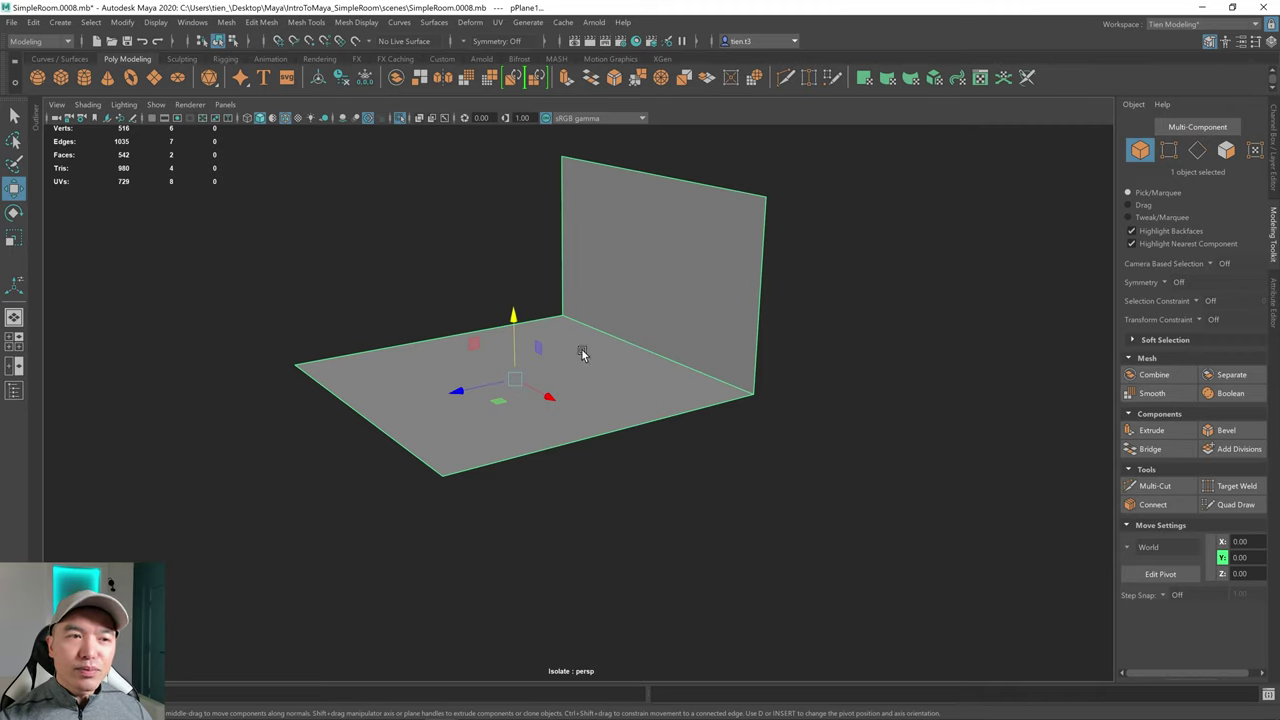
pyautogui.scroll(2, 650, 325)
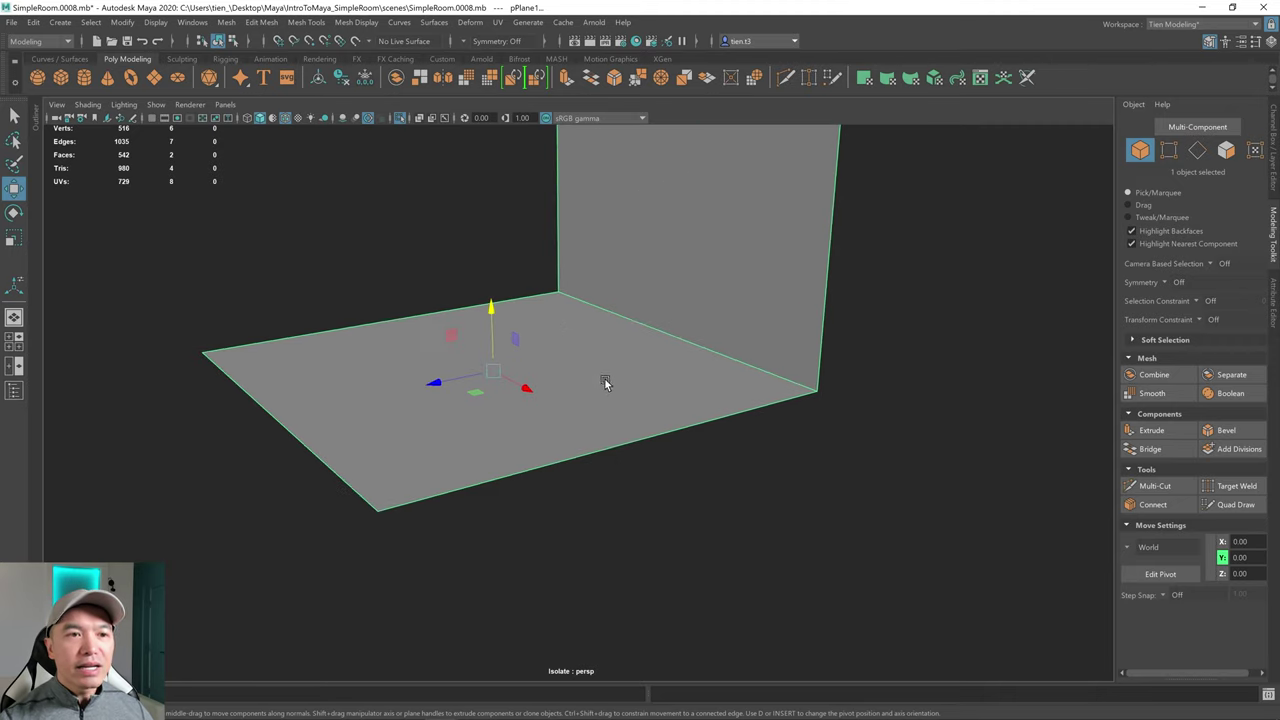
pyautogui.scroll(-3, 625, 367)
pyautogui.scroll(1, 624, 368)
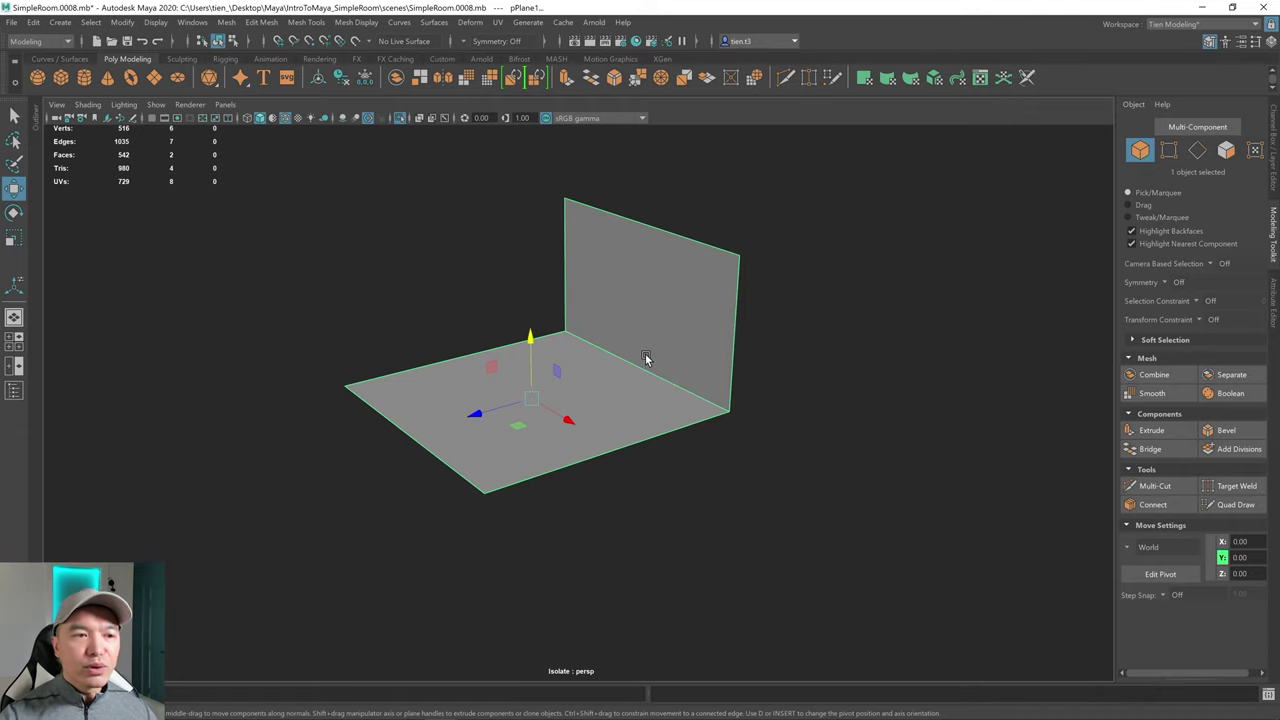
pyautogui.scroll(-2, 650, 362)
pyautogui.scroll(3, 674, 366)
pyautogui.scroll(-2, 683, 389)
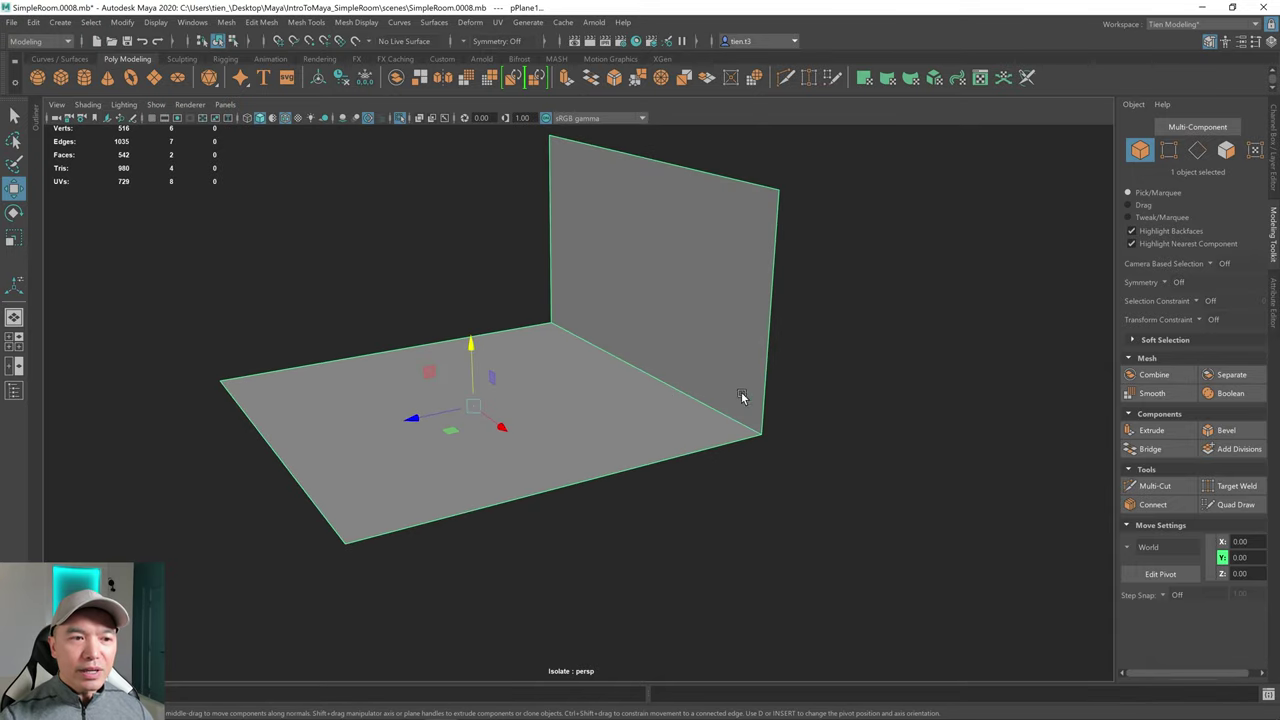
pyautogui.scroll(-2, 721, 396)
pyautogui.scroll(1, 697, 376)
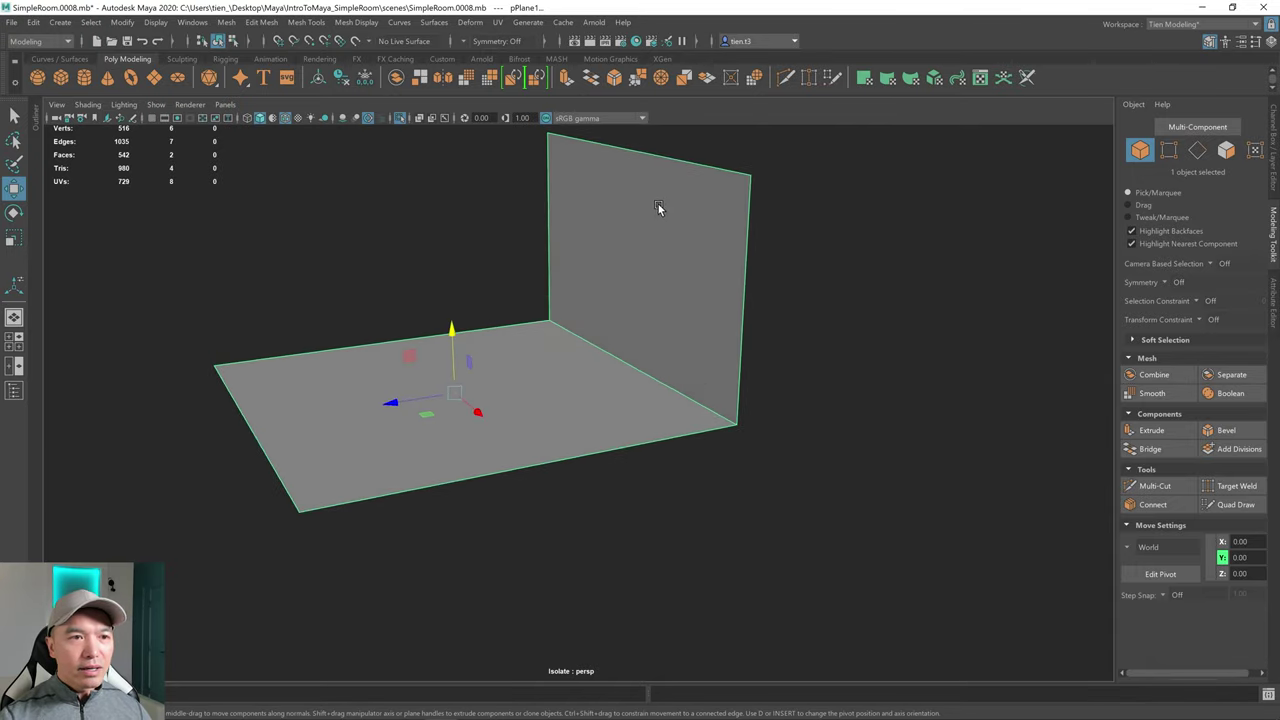
pyautogui.keyDown('alt'); pyautogui.moveTo(374, 528); pyautogui.dragTo(457, 491); pyautogui.keyUp('alt')
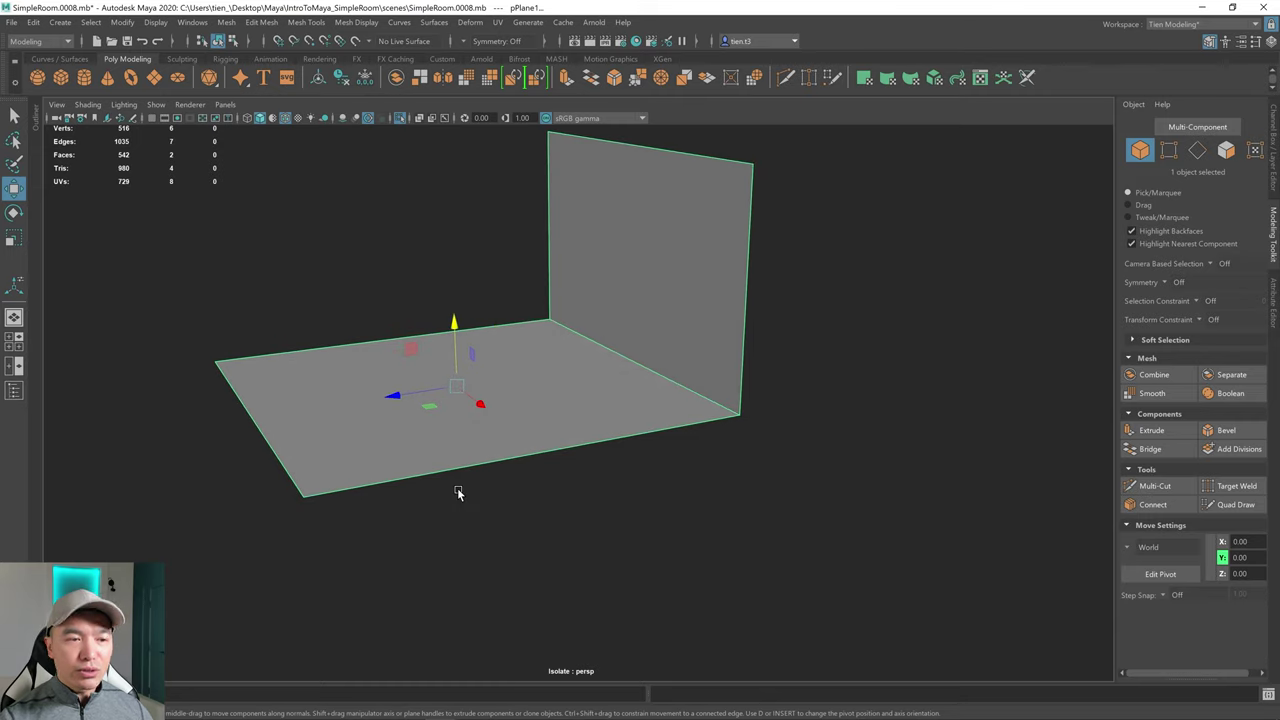
pyautogui.keyDown('alt'); pyautogui.moveTo(646, 323); pyautogui.dragTo(661, 185); pyautogui.keyUp('alt')
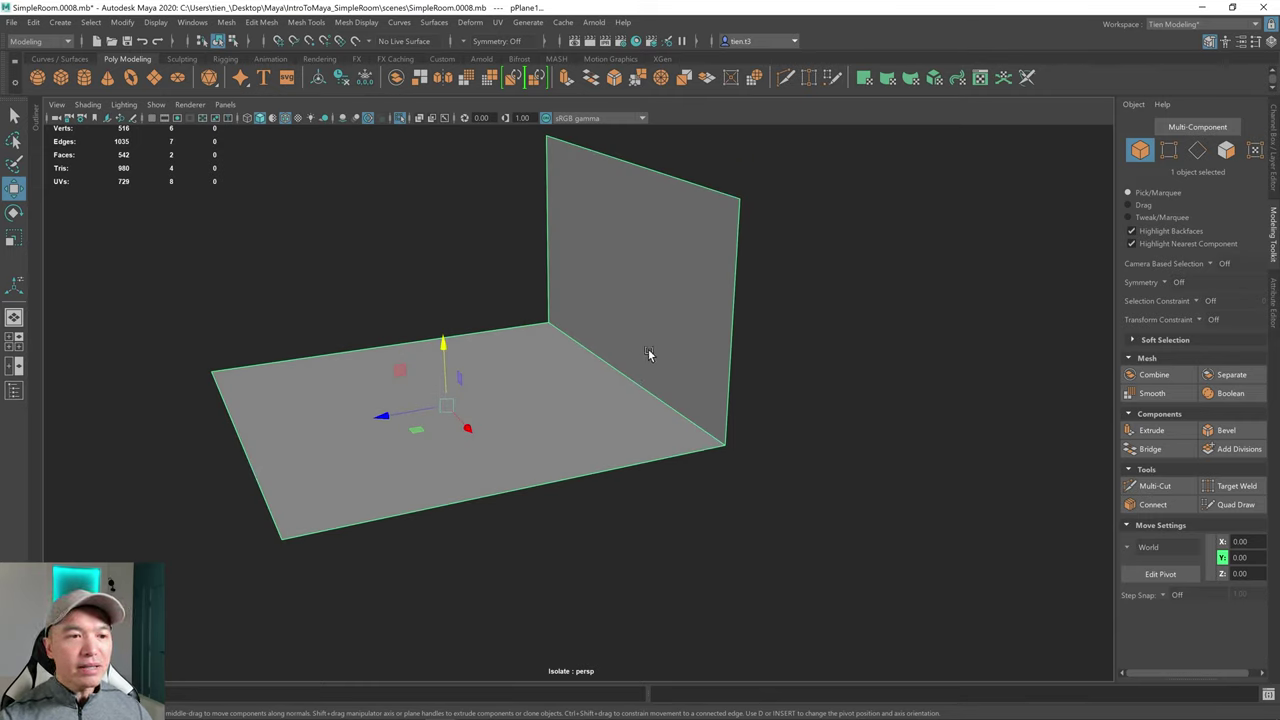
# - Insert an edge loop with Multi-Cut across the floor face, close to the fold between floor and wall
pyautogui.keyDown('shift'); pyautogui.moveTo(649, 352); pyautogui.dragTo(578, 352, button='right'); pyautogui.keyUp('shift')
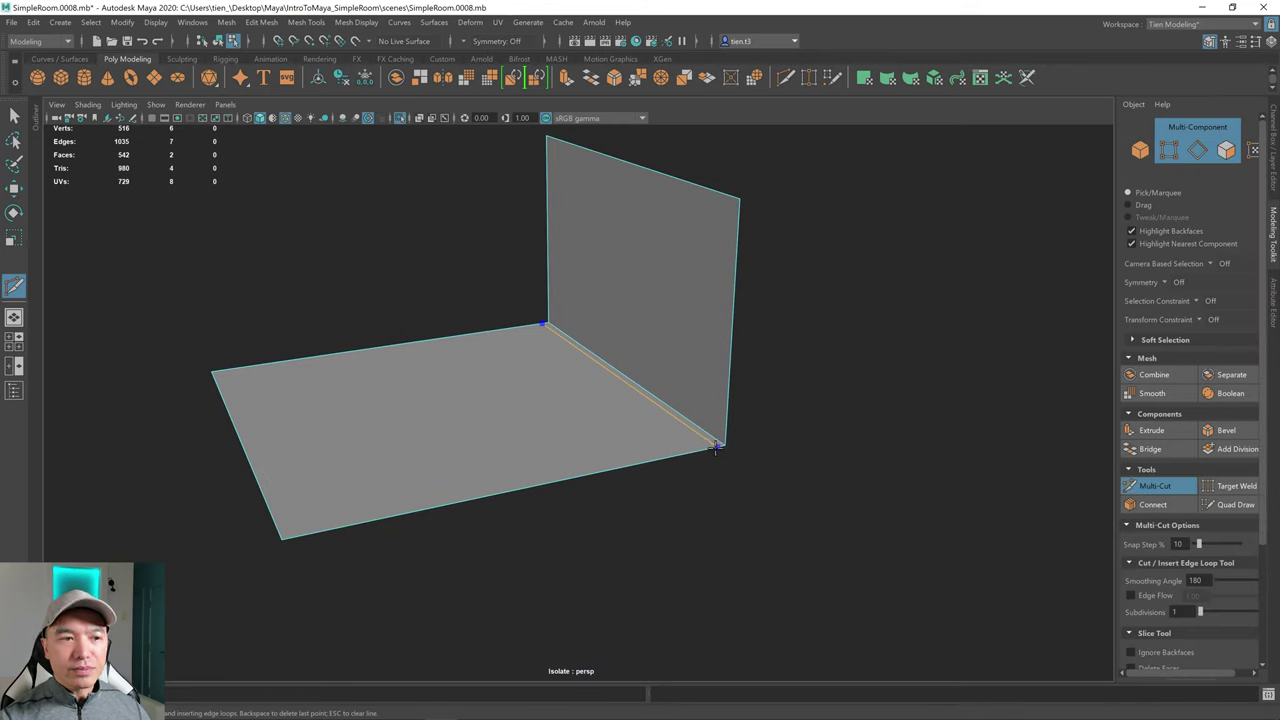
pyautogui.keyDown('ctrl'); pyautogui.click(718, 446); pyautogui.keyUp('ctrl')
pyautogui.keyDown('alt'); pyautogui.moveTo(705, 588); pyautogui.dragTo(734, 517); pyautogui.keyUp('alt')
# - Inspect the tightened corner curve in smooth mesh preview, then restore the unsmoothed display
pyautogui.click(770, 436)
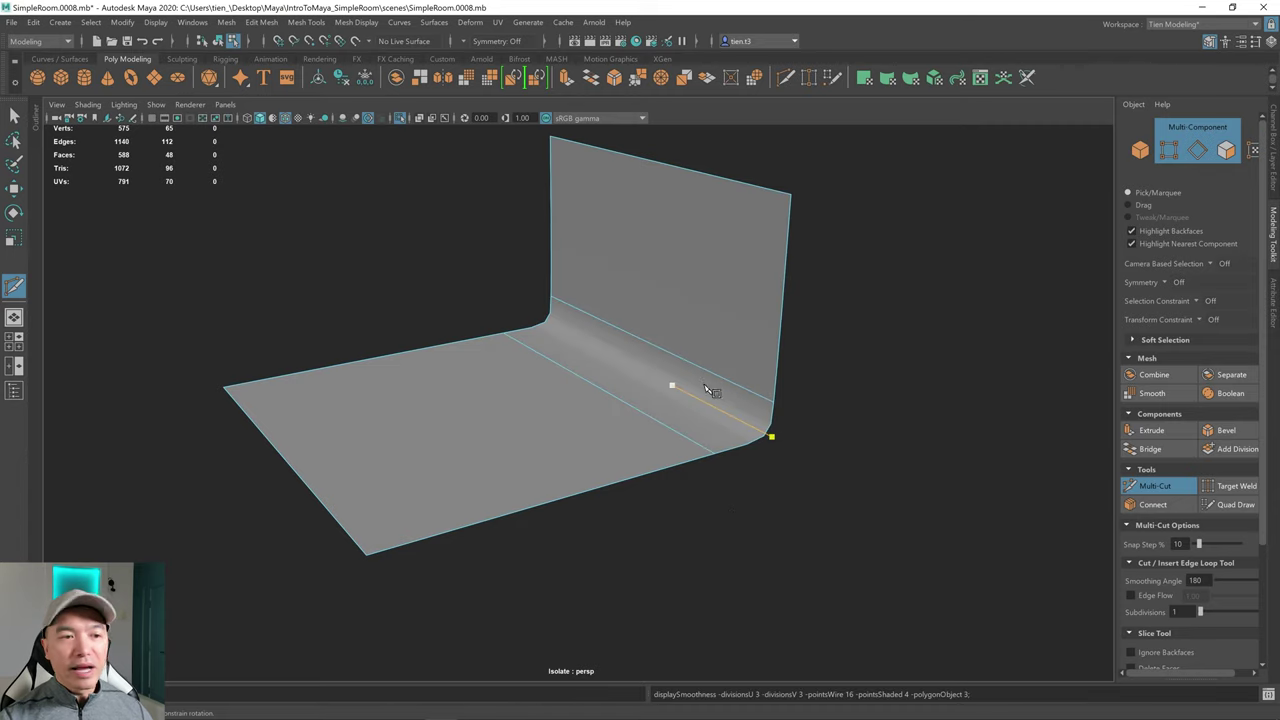
pyautogui.keyDown('alt'); pyautogui.moveTo(671, 380); pyautogui.dragTo(680, 420); pyautogui.keyUp('alt')
pyautogui.click(800, 148)
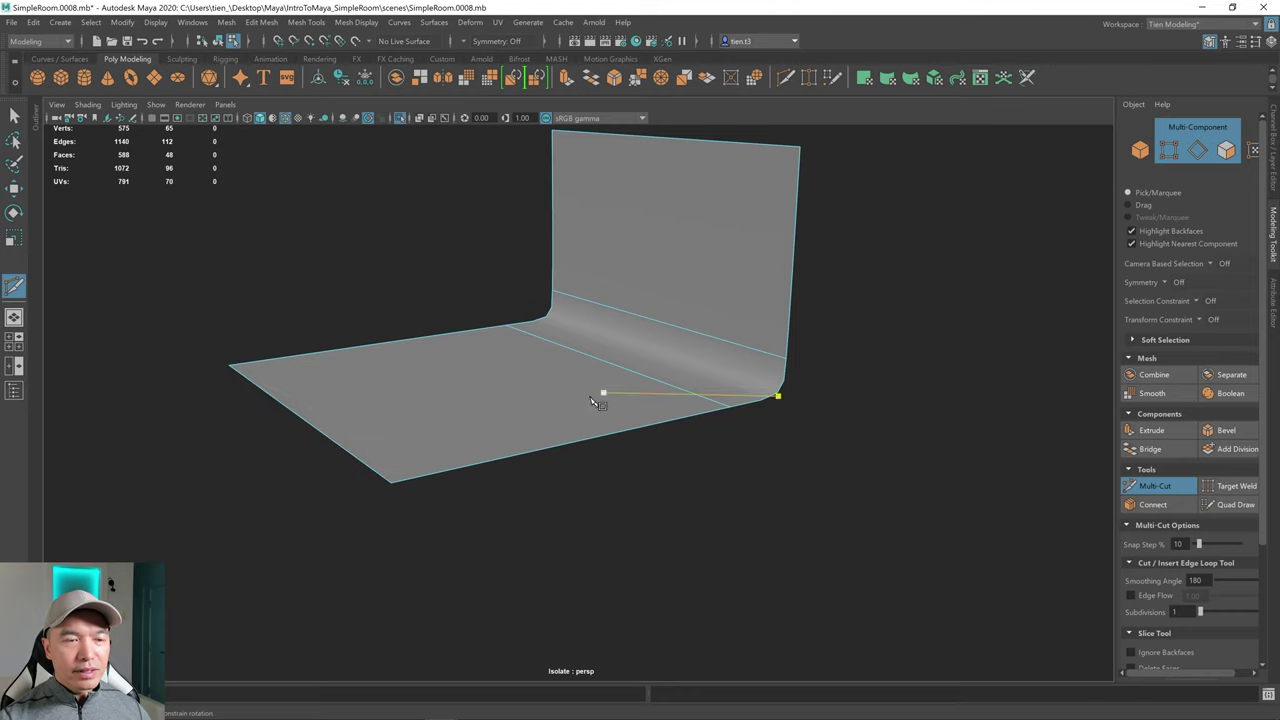
pyautogui.moveTo(519, 424)
pyautogui.keyDown('alt'); pyautogui.mouseDown()
pyautogui.moveTo(538, 418)
pyautogui.moveTo(524, 420)
pyautogui.mouseUp(); pyautogui.keyUp('alt')
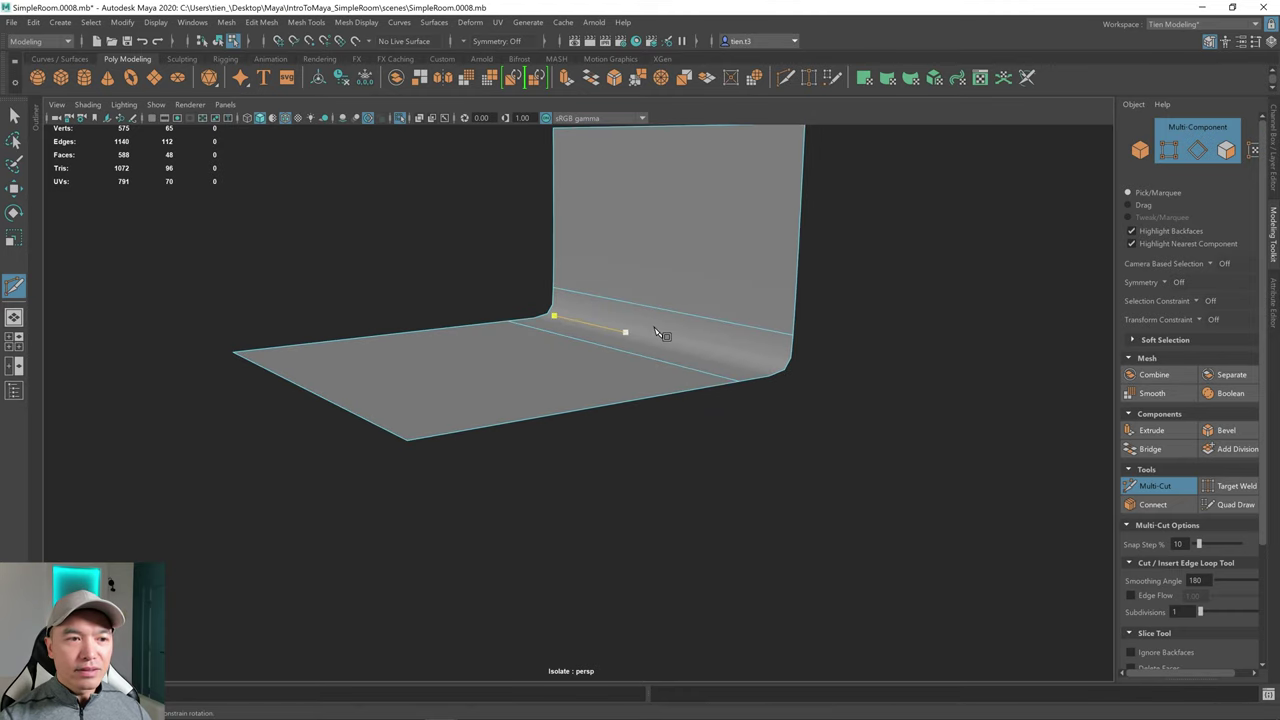
pyautogui.press('1')
pyautogui.keyDown('alt'); pyautogui.moveTo(672, 356); pyautogui.dragTo(659, 376); pyautogui.keyUp('alt')
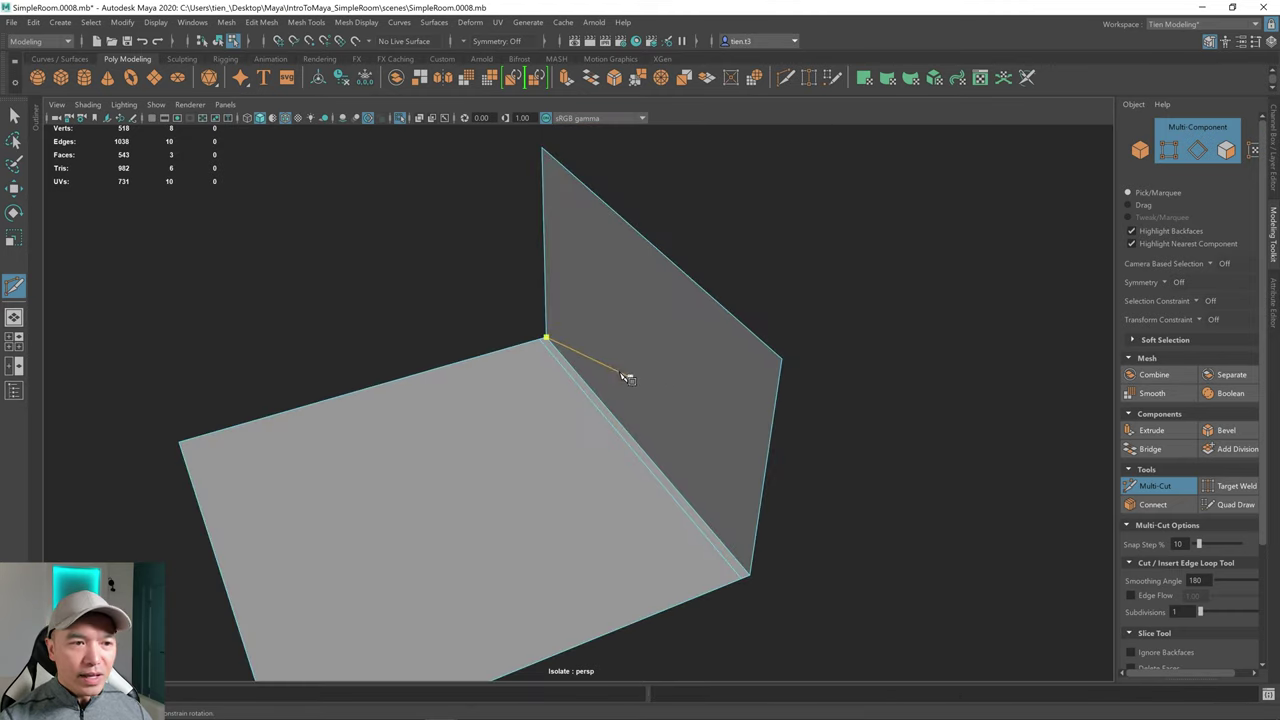
# - Select the inserted floor edge and, with smooth mesh preview on, move it away from the corner to about Z 0.14
pyautogui.moveTo(620, 351); pyautogui.dragTo(626, 312, button='right')
pyautogui.press('q')
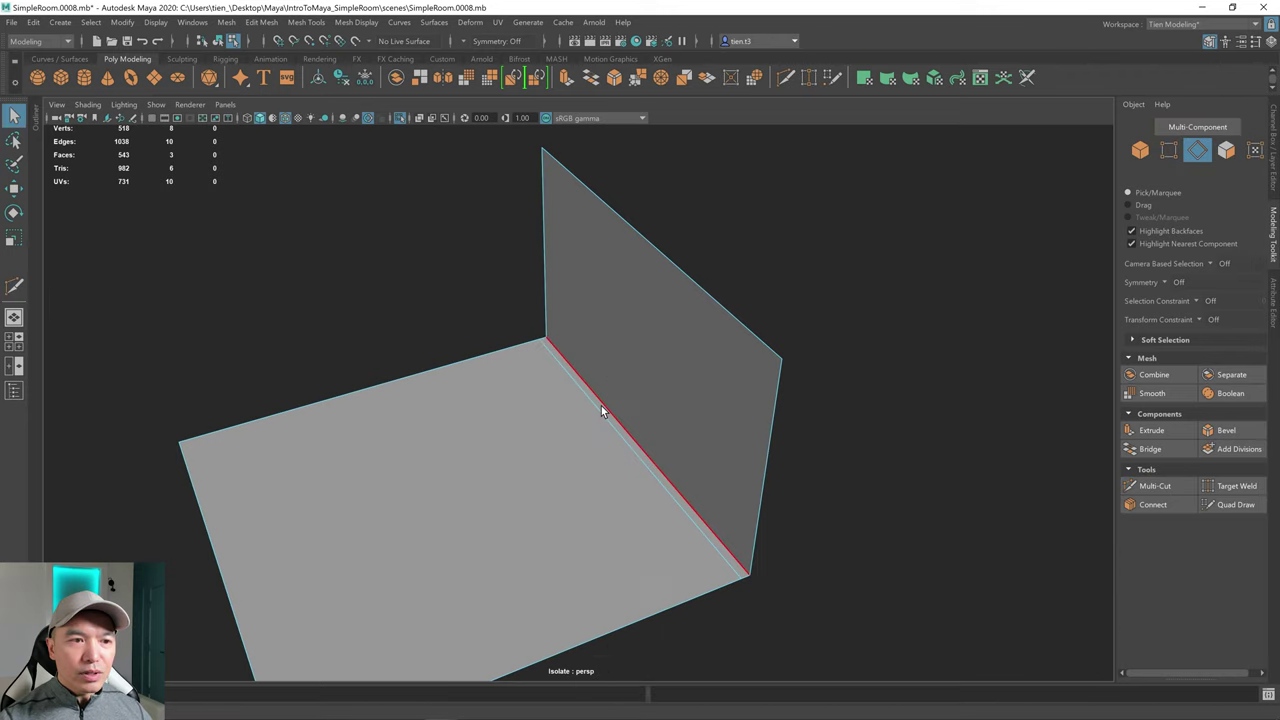
pyautogui.click(601, 406)
pyautogui.keyDown('alt'); pyautogui.moveTo(603, 420); pyautogui.dragTo(622, 413); pyautogui.keyUp('alt')
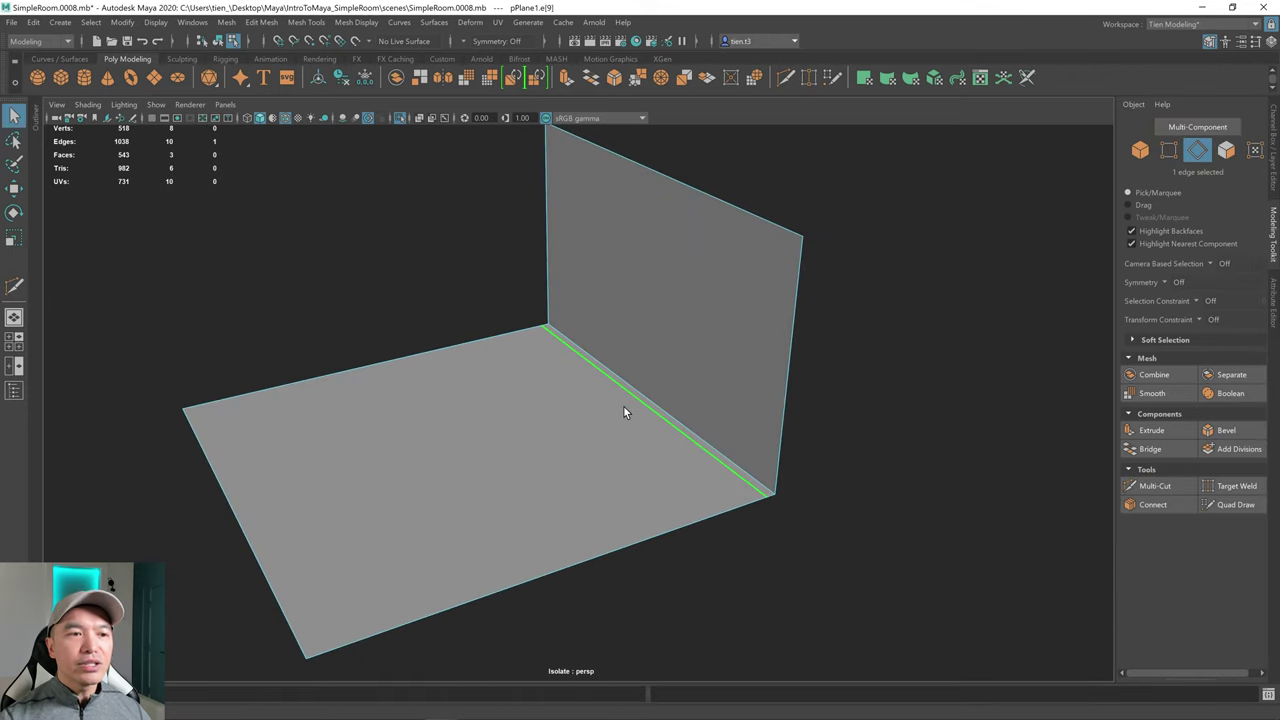
pyautogui.hotkey('ctrl', 'b')
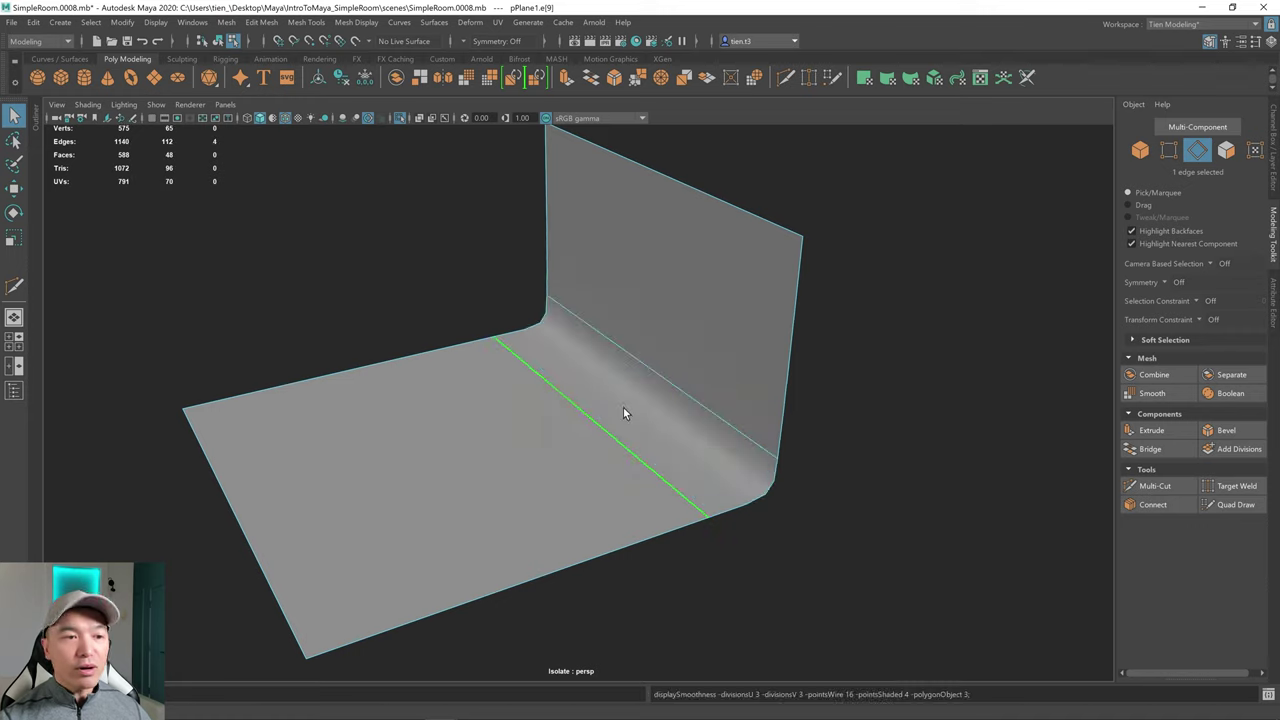
pyautogui.press('w')
pyautogui.moveTo(587, 400); pyautogui.dragTo(357, 491)
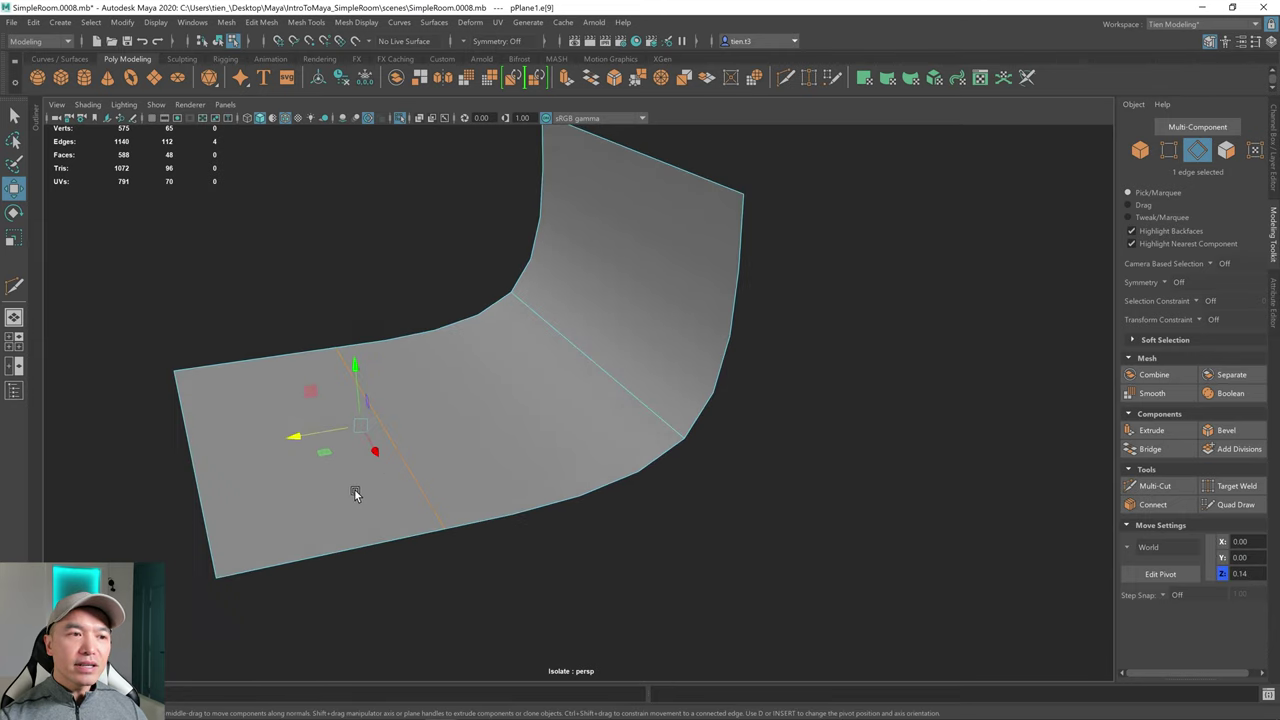
pyautogui.keyDown('alt'); pyautogui.moveTo(555, 434); pyautogui.dragTo(555, 419); pyautogui.keyUp('alt')
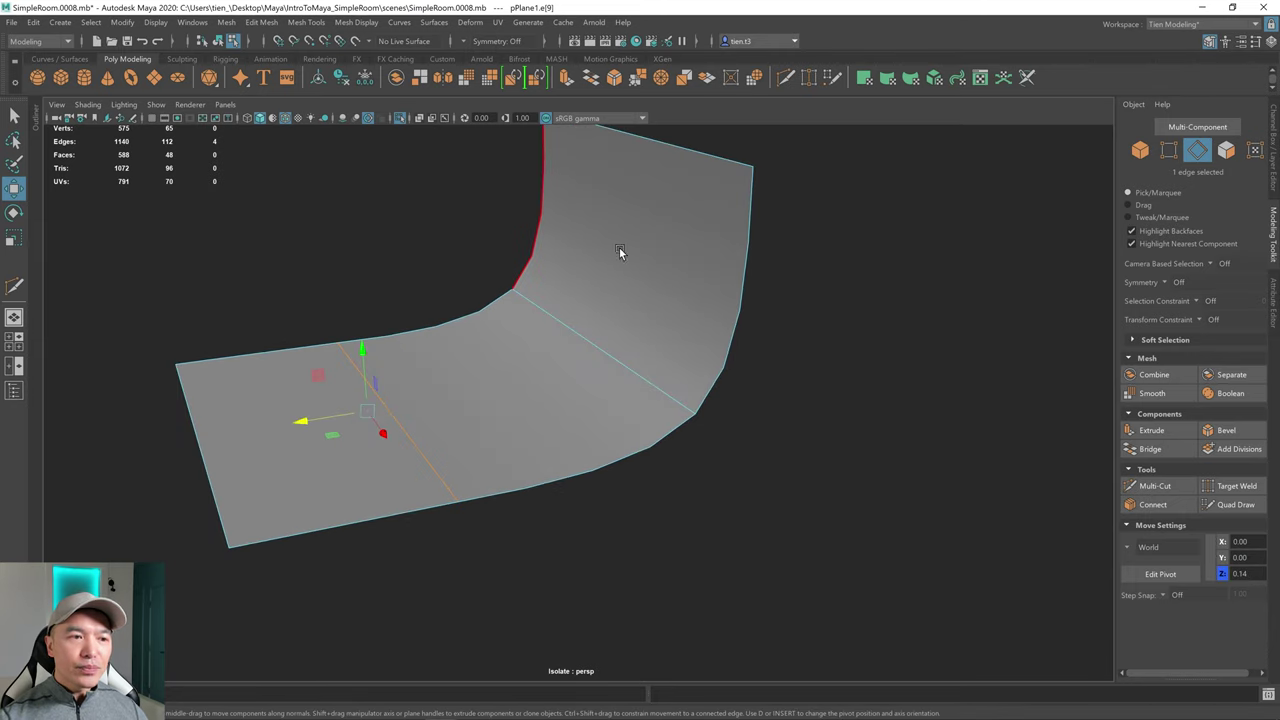
pyautogui.keyDown('alt'); pyautogui.moveTo(446, 438); pyautogui.dragTo(469, 429); pyautogui.keyUp('alt')
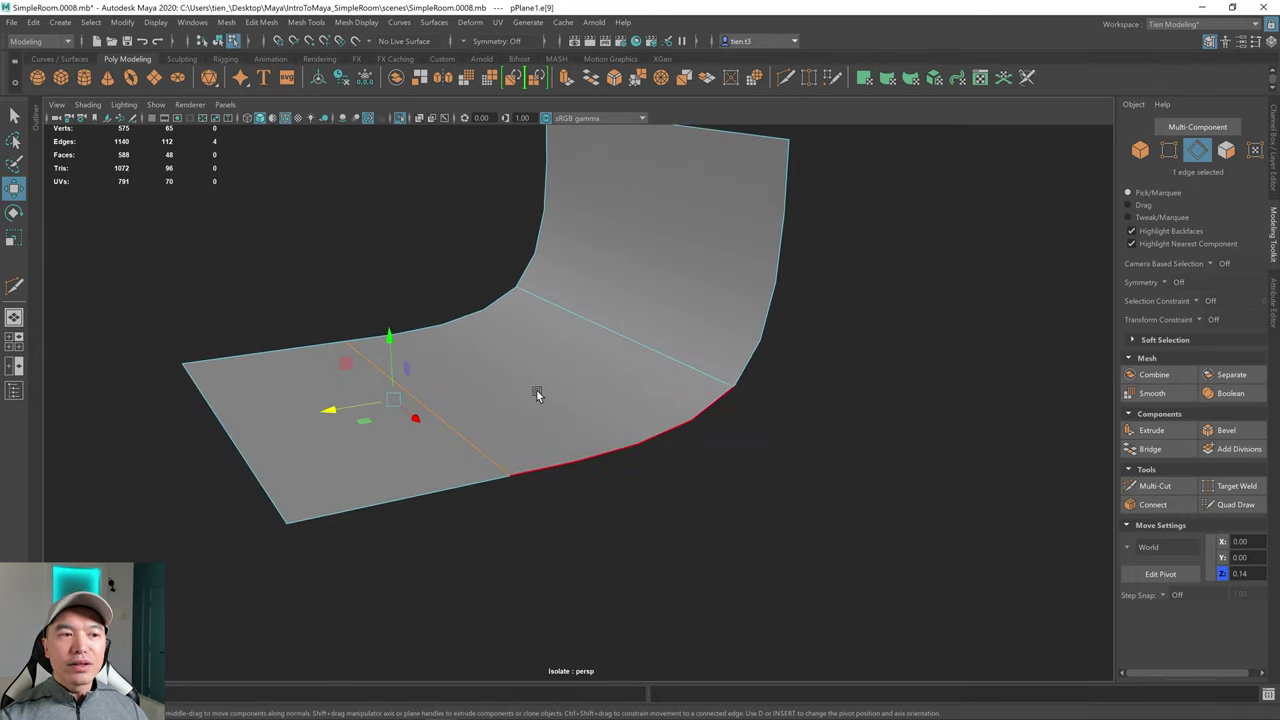
# - Move the floor edge back beside the corner to about Z -0.46 and switch the mesh to its unsmoothed display
pyautogui.moveTo(329, 412); pyautogui.dragTo(551, 349)
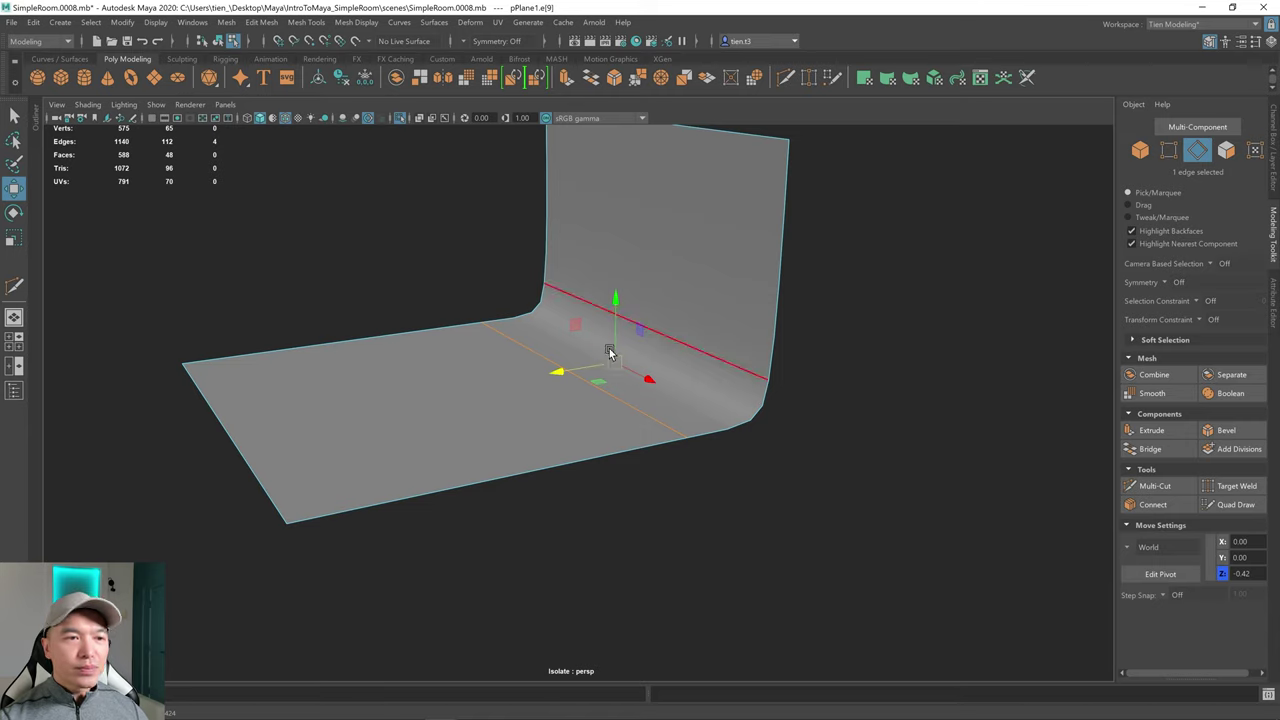
pyautogui.press('1')
pyautogui.moveTo(558, 373); pyautogui.dragTo(574, 369)
pyautogui.scroll(3, 633, 378)
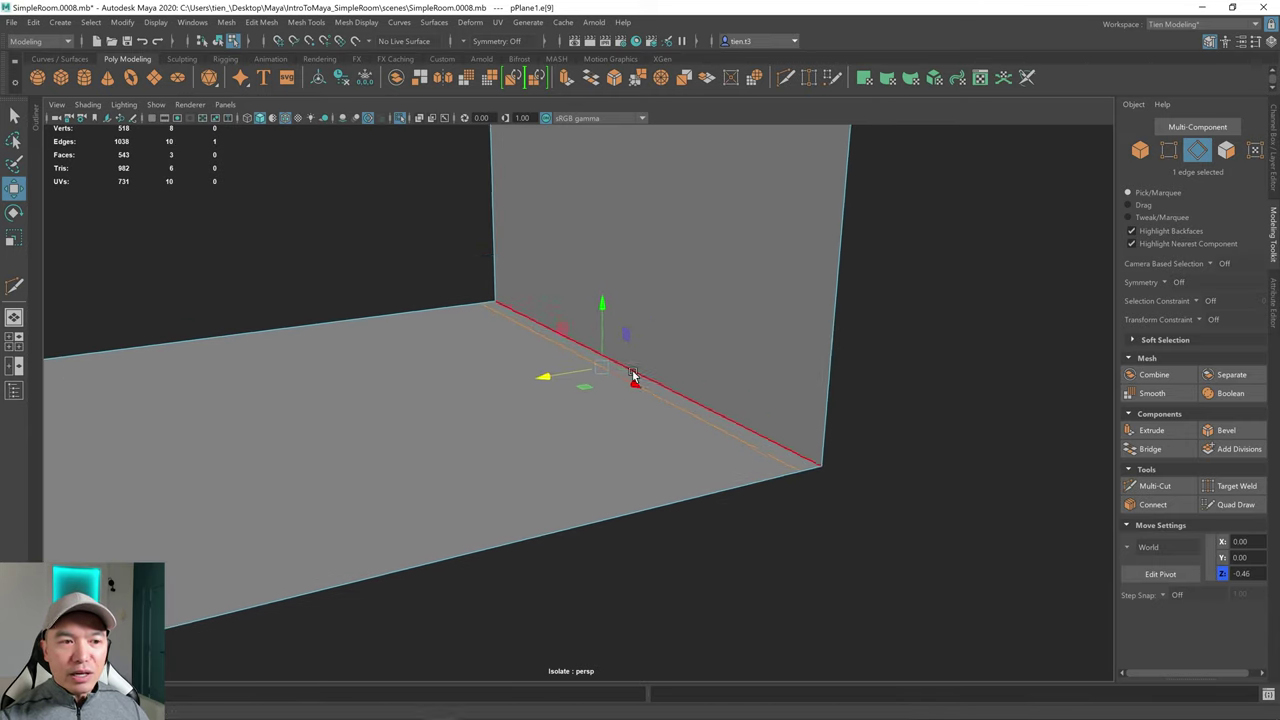
pyautogui.keyDown('alt'); pyautogui.moveTo(633, 375); pyautogui.dragTo(620, 382, button='middle'); pyautogui.keyUp('alt')
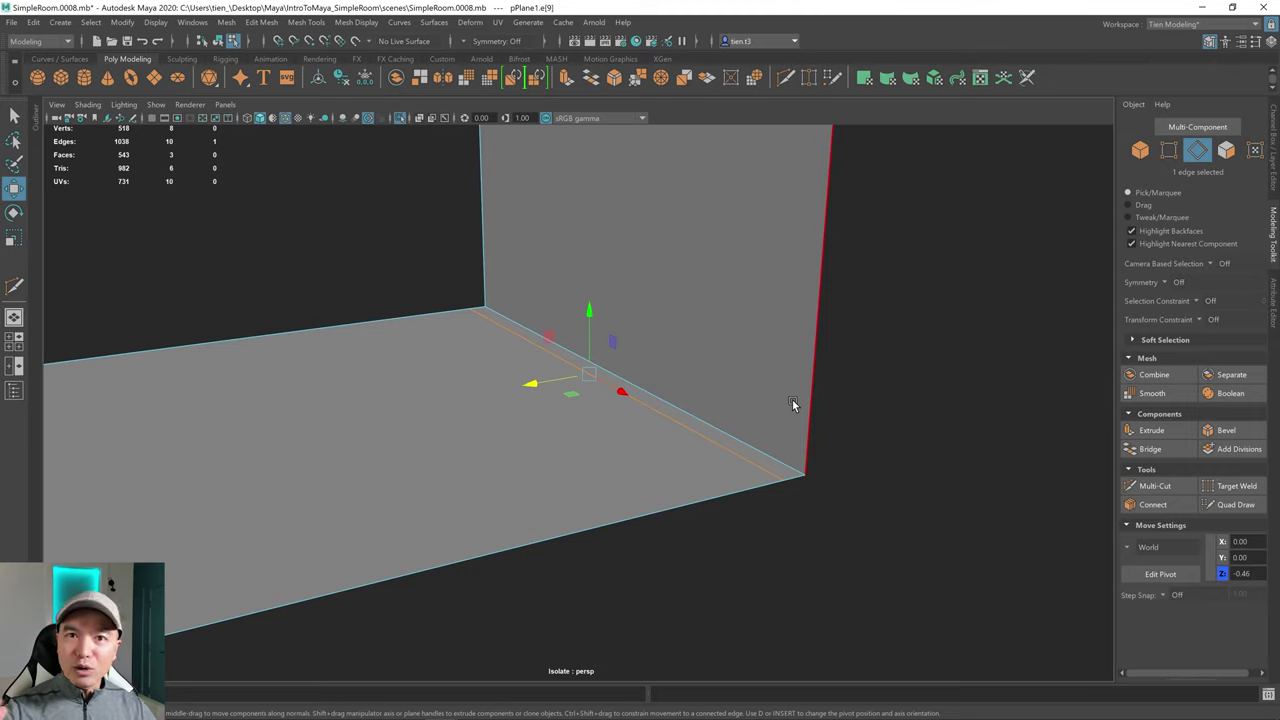
pyautogui.press('q')
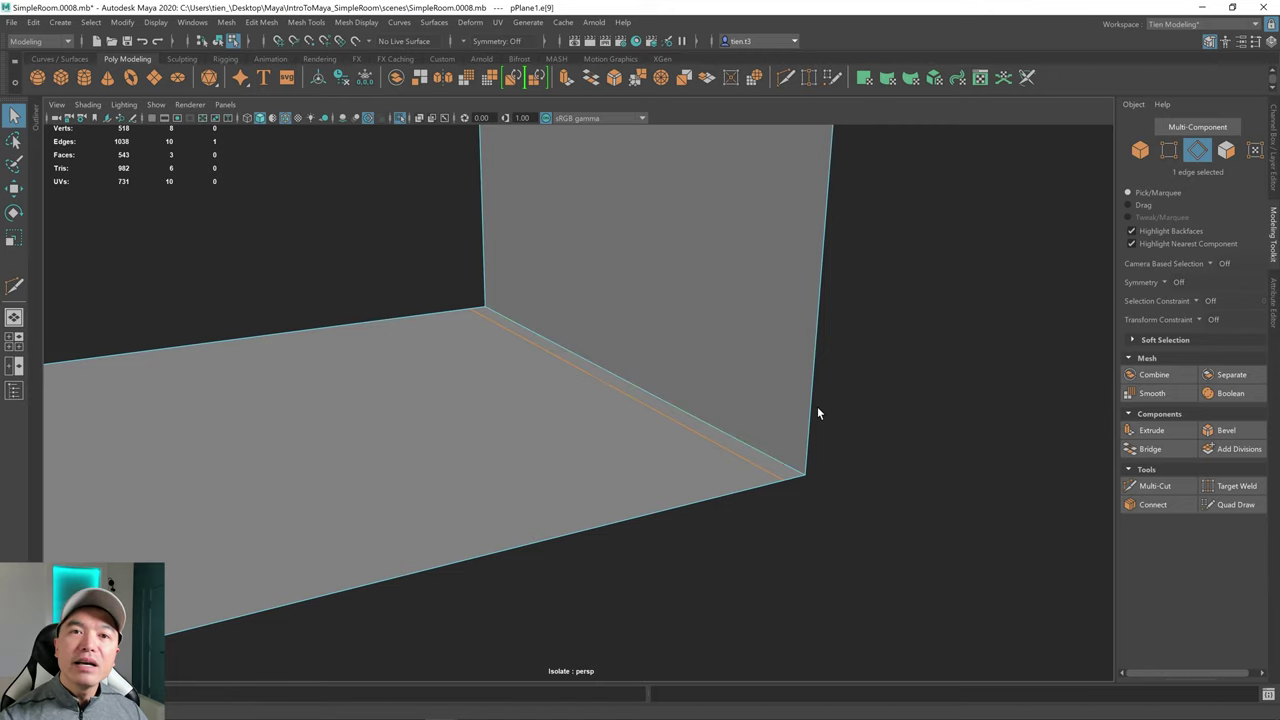
# - Insert an edge loop with Multi-Cut across the wall face close to the fold, and show the mesh in smooth preview
pyautogui.click(14, 288)
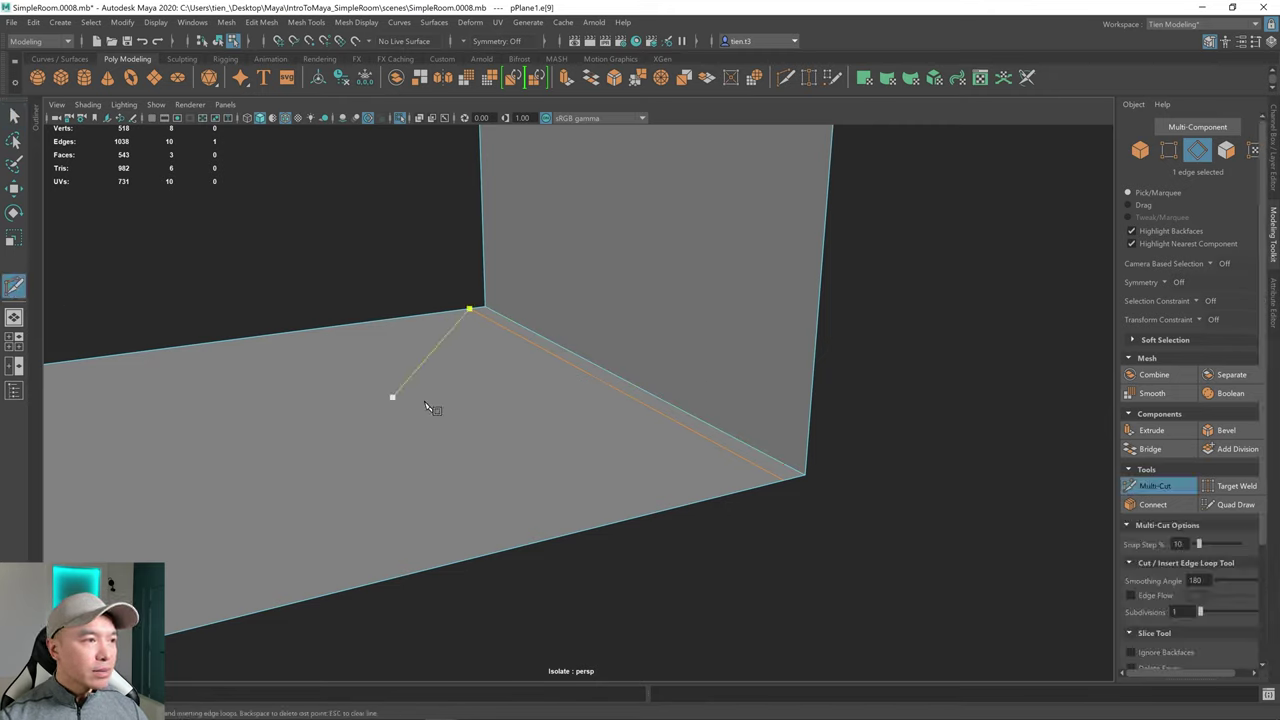
pyautogui.click(805, 450)
pyautogui.press('Return')
pyautogui.press('3')
pyautogui.scroll(-5, 777, 442)
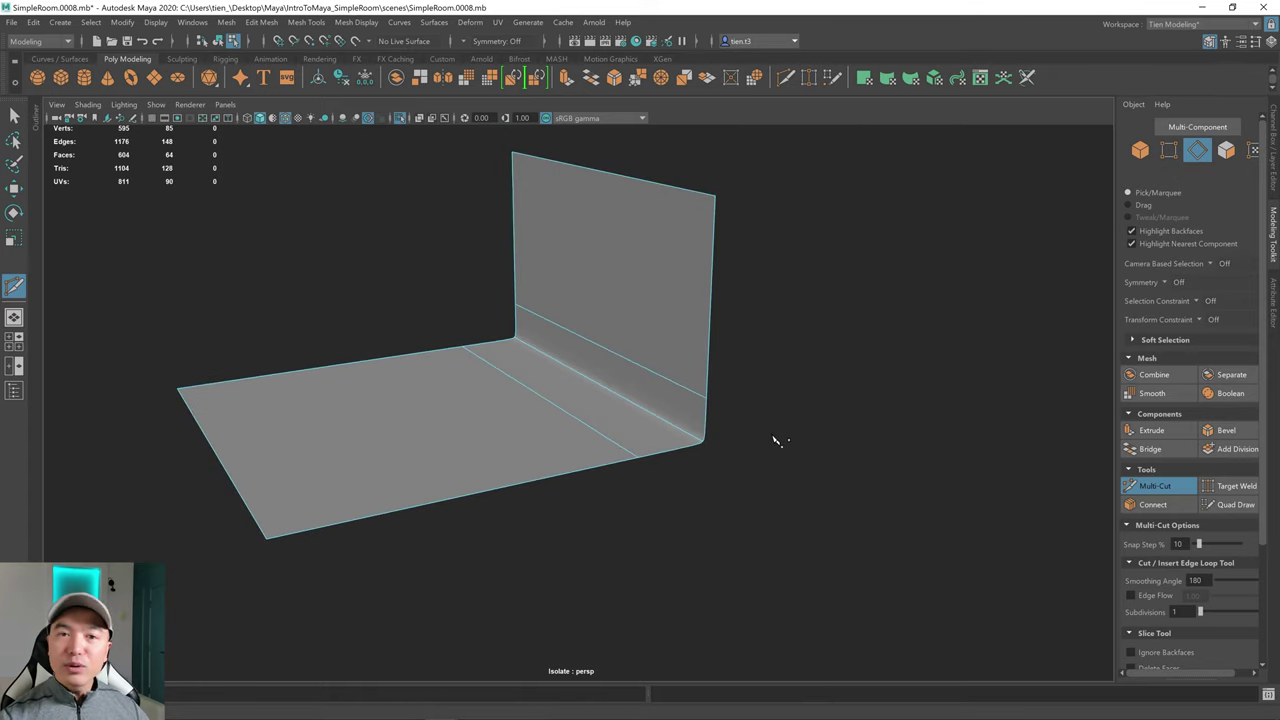
# - Return to object mode, inspect the smoothed corner between floor and wall, and delete the L-shaped plane
pyautogui.press('q')
pyautogui.moveTo(511, 363); pyautogui.dragTo(616, 316, button='right')
pyautogui.click(714, 335)
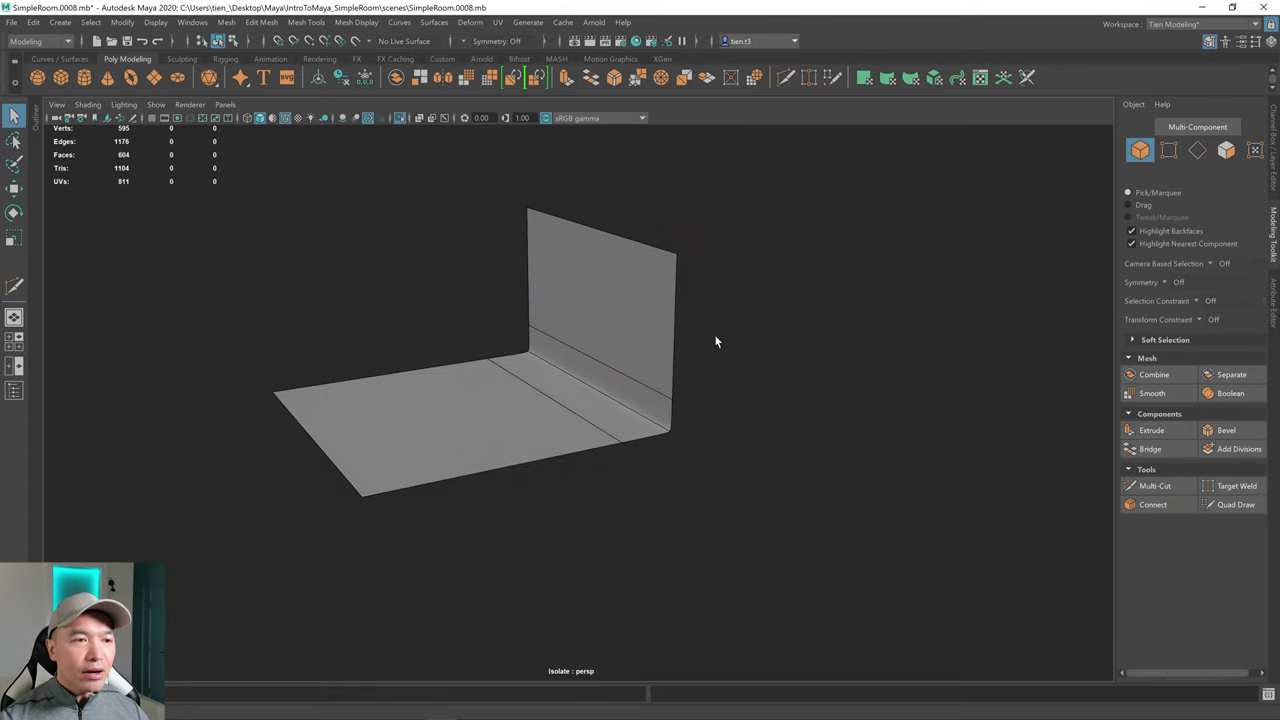
pyautogui.moveTo(714, 335)
pyautogui.keyDown('alt'); pyautogui.mouseDown()
pyautogui.moveTo(670, 337)
pyautogui.moveTo(724, 342)
pyautogui.mouseUp(); pyautogui.keyUp('alt')
pyautogui.moveTo(684, 382)
pyautogui.keyDown('alt'); pyautogui.mouseDown()
pyautogui.moveTo(676, 372)
pyautogui.moveTo(727, 387)
pyautogui.moveTo(689, 381)
pyautogui.mouseUp(); pyautogui.keyUp('alt')
pyautogui.scroll(3, 690, 380)
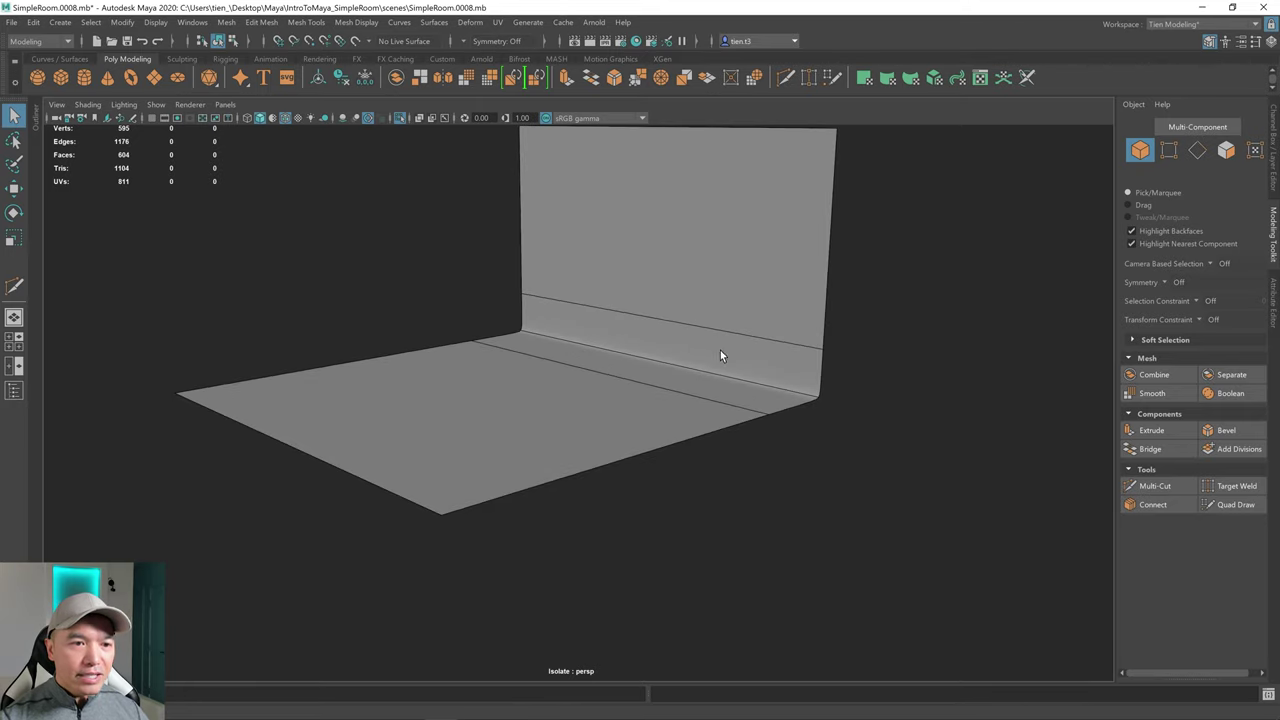
pyautogui.scroll(-3, 720, 355)
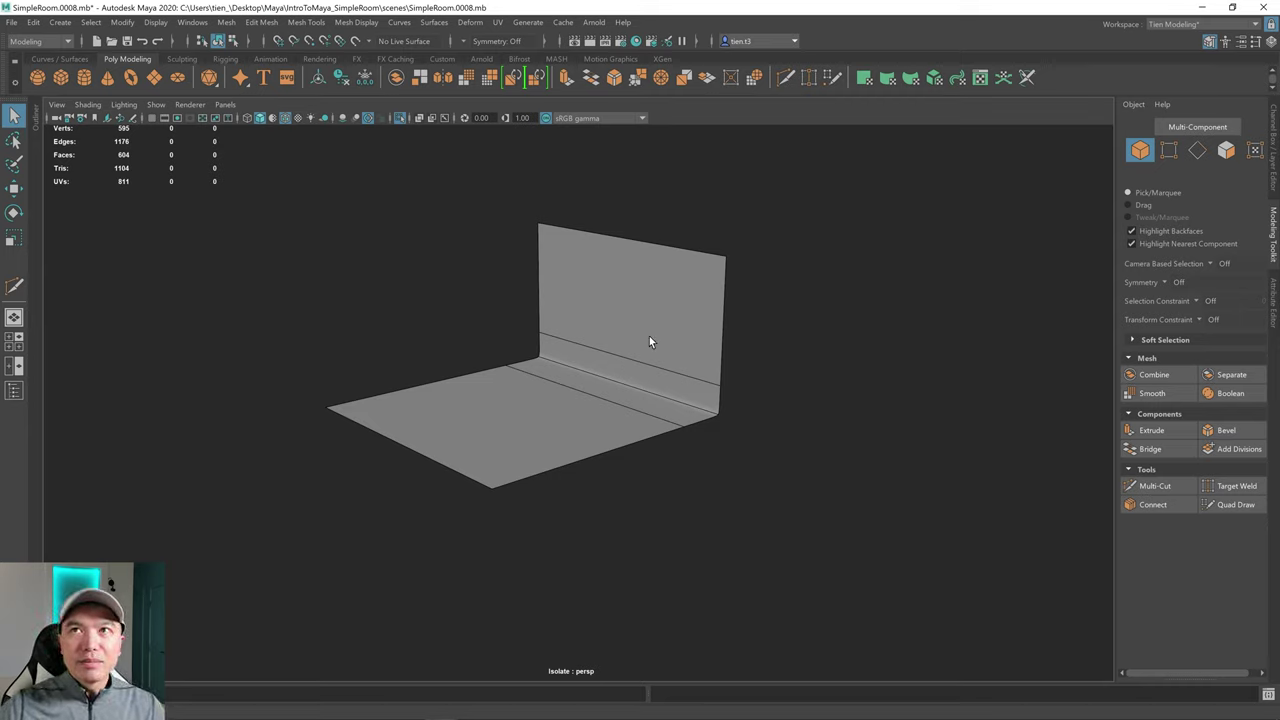
pyautogui.click(597, 353)
pyautogui.press('Delete')
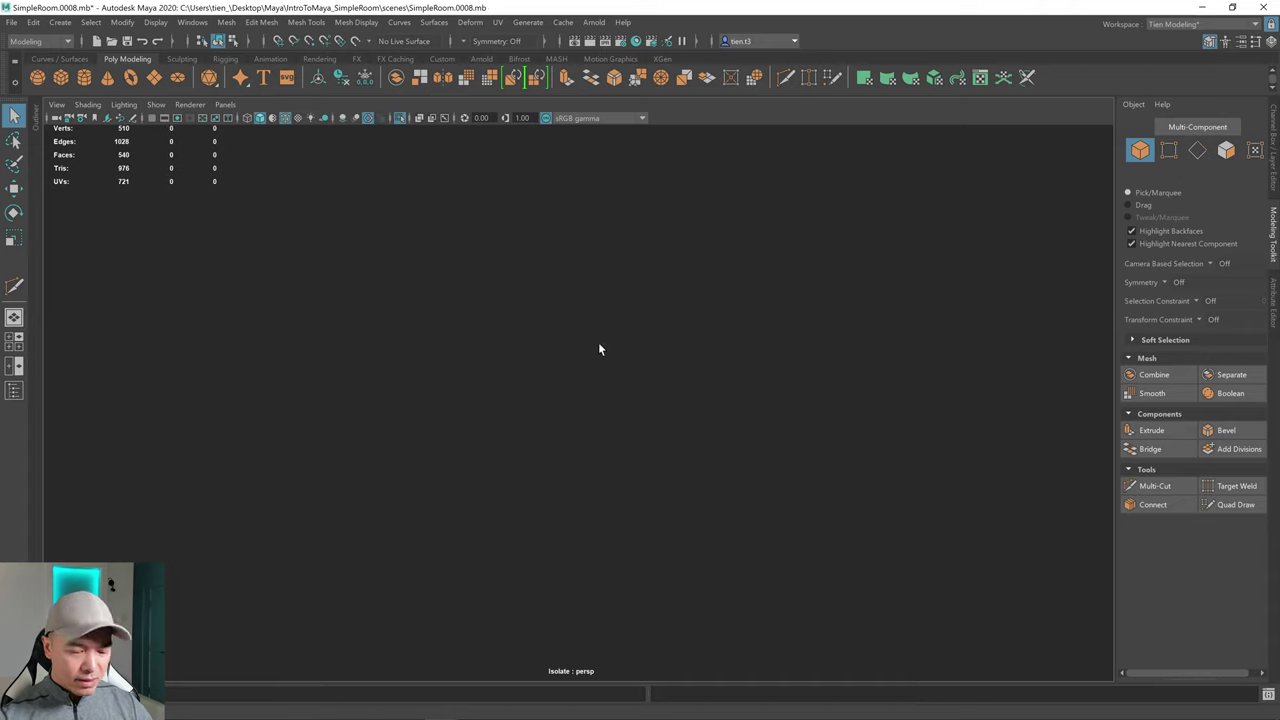
# - Create a polygon cube and place a duplicate of it along Z at about -2.63
pyautogui.click(60, 78)
pyautogui.scroll(-3, 718, 392)
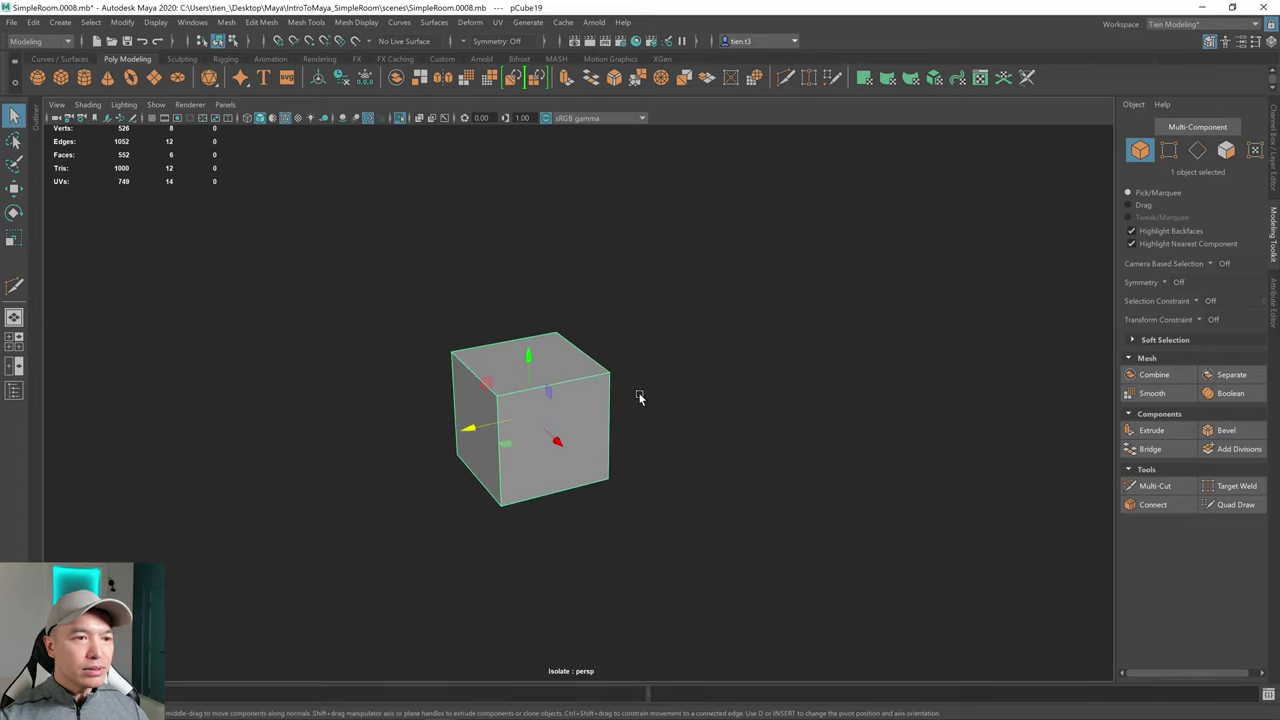
pyautogui.press('w')
pyautogui.keyDown('shift'); pyautogui.moveTo(528, 421); pyautogui.dragTo(745, 392); pyautogui.keyUp('shift')
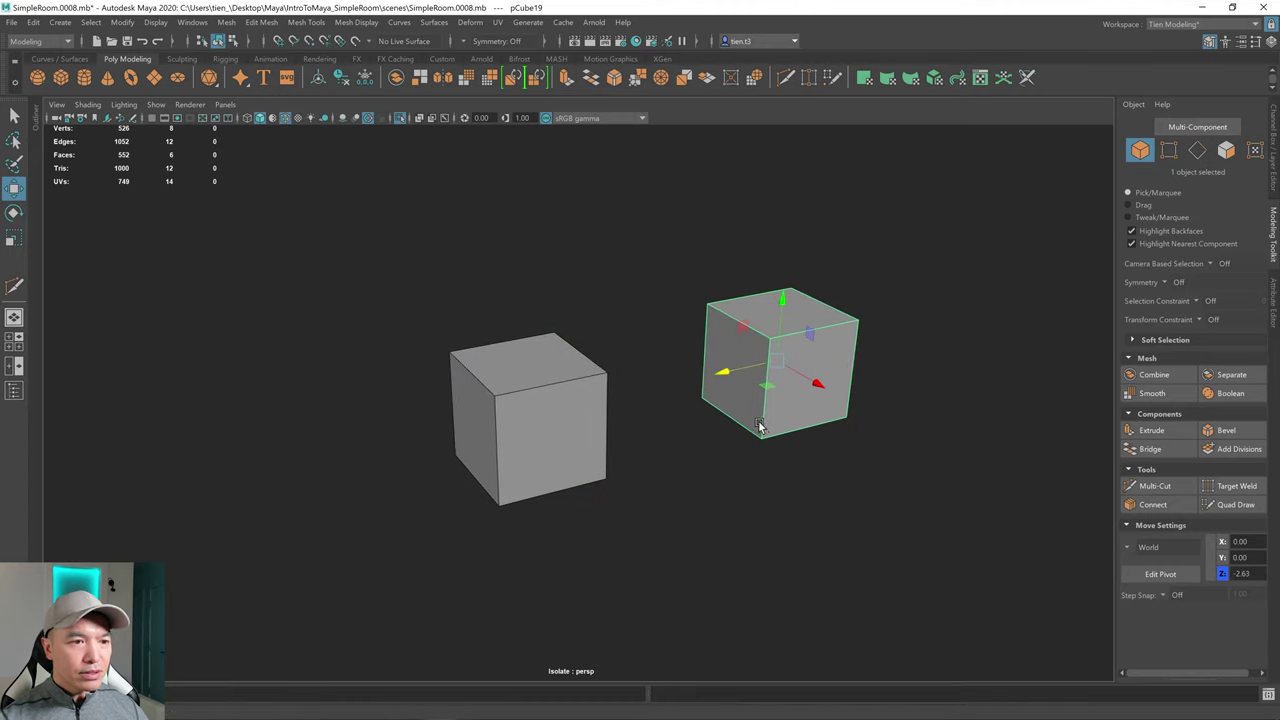
# - Select all twelve edges of the original cube and bevel them
pyautogui.click(569, 409)
pyautogui.rightClick(540, 350)
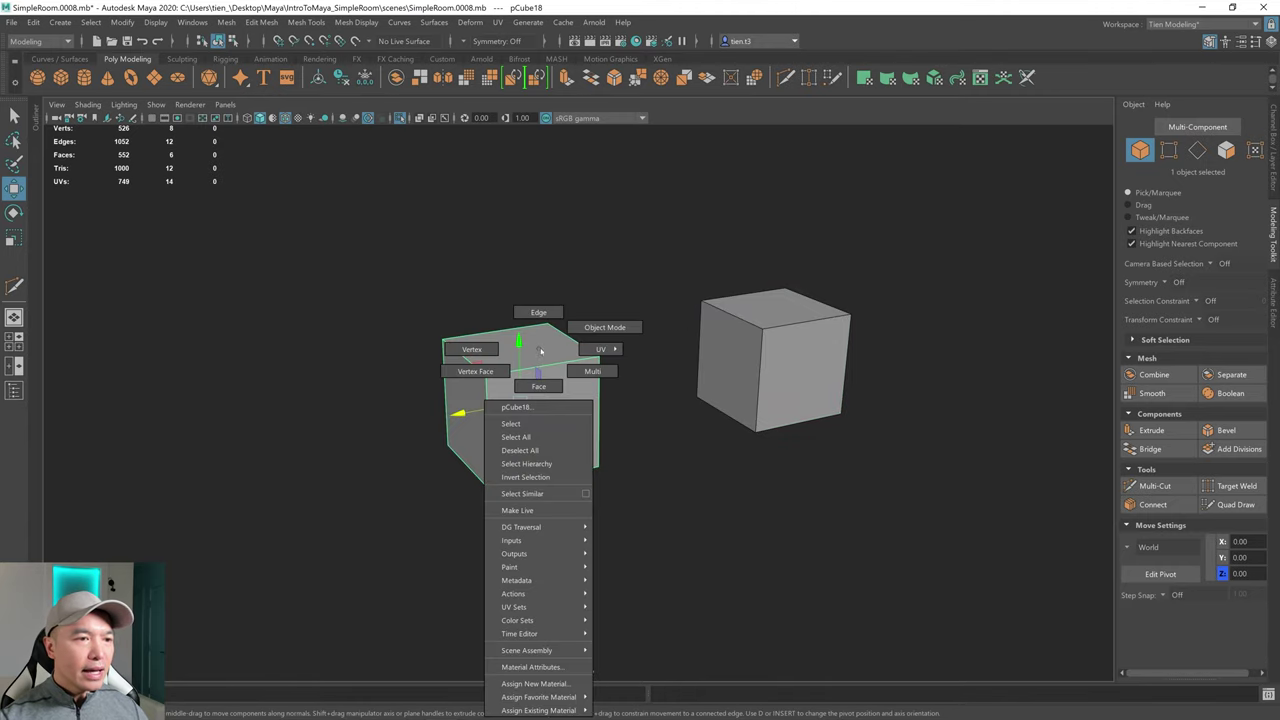
pyautogui.moveTo(540, 350); pyautogui.dragTo(538, 311, button='right')
pyautogui.moveTo(398, 298); pyautogui.dragTo(699, 531)
pyautogui.keyDown('alt'); pyautogui.moveTo(698, 532); pyautogui.dragTo(605, 480); pyautogui.keyUp('alt')
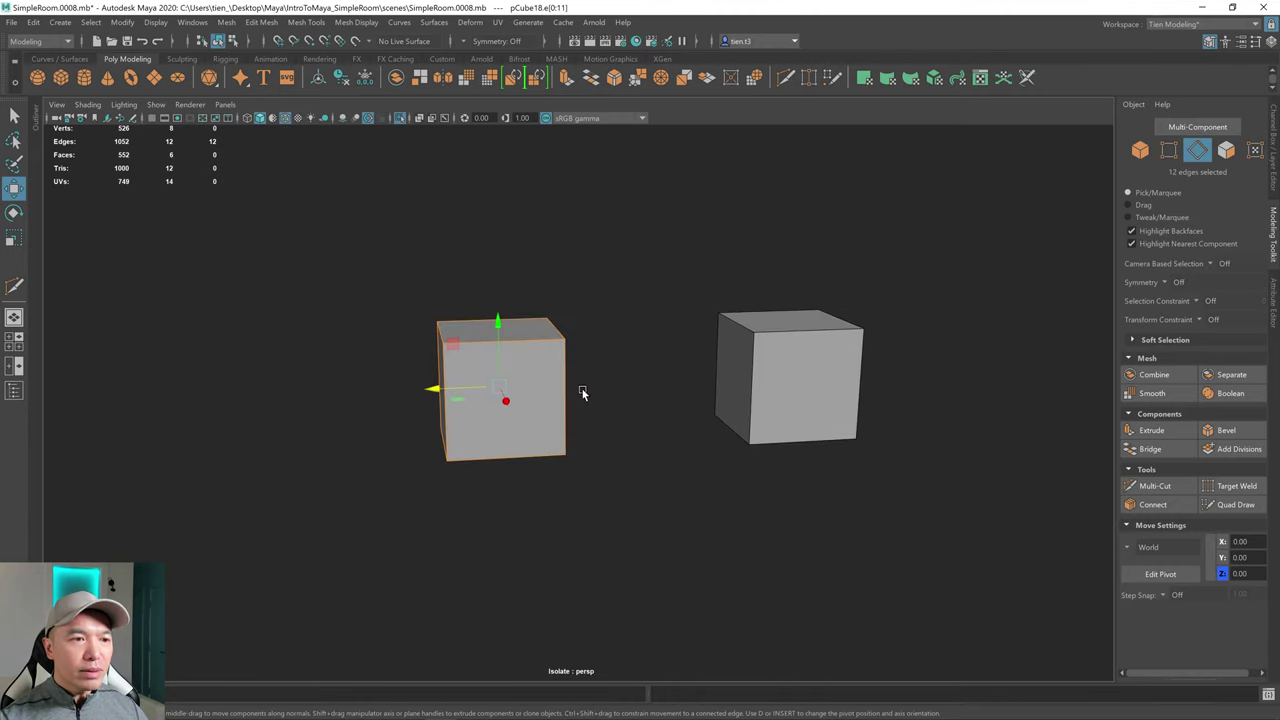
pyautogui.keyDown('shift'); pyautogui.moveTo(591, 373); pyautogui.dragTo(656, 376, button='right'); pyautogui.keyUp('shift')
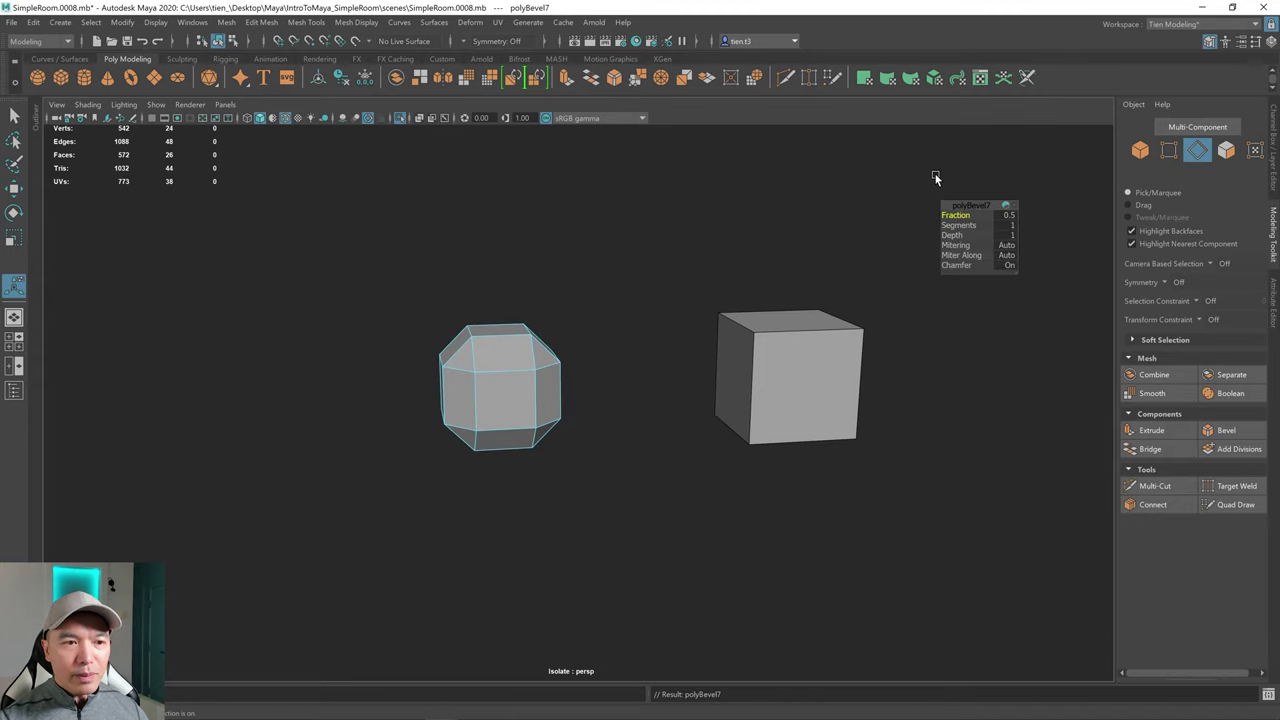
# - Set the original cube's bevel fraction to 0.1
pyautogui.moveTo(956, 215); pyautogui.dragTo(930, 215)
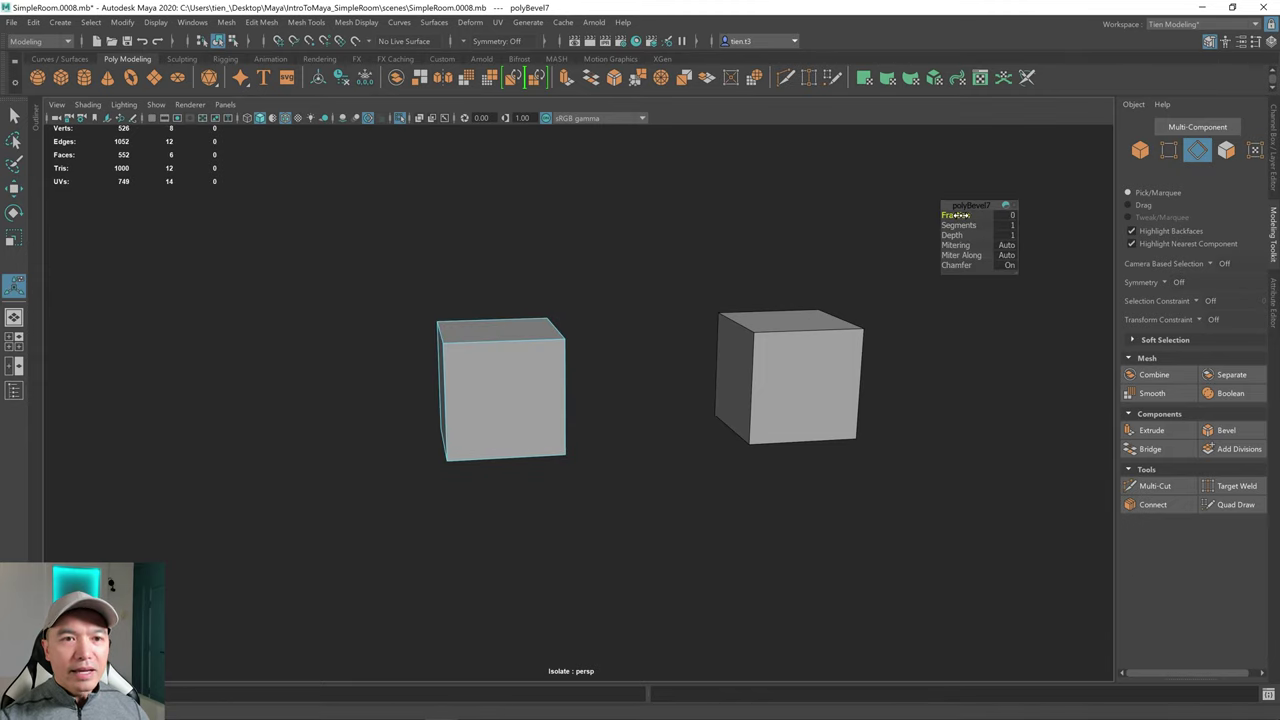
pyautogui.click(1022, 222)
pyautogui.write('.1')
pyautogui.press('Return')
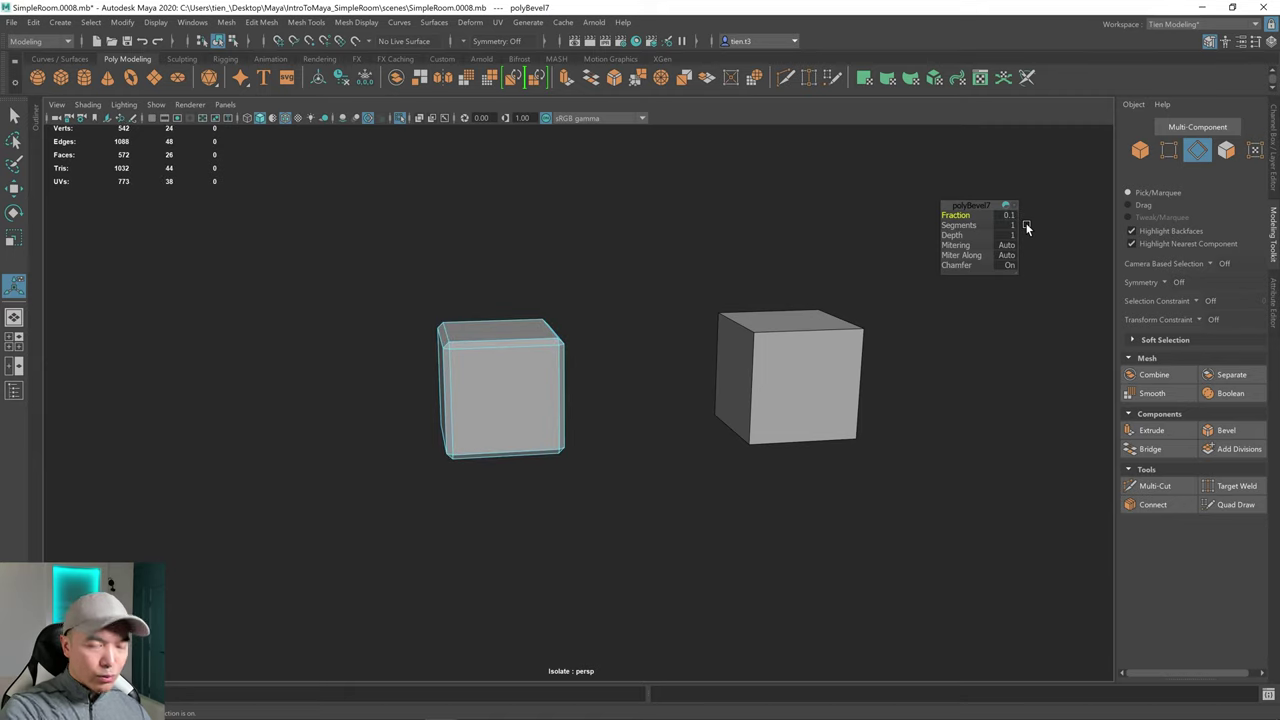
# - Select all twelve edges of the duplicate cube and apply Bevel Edge
pyautogui.click(797, 381)
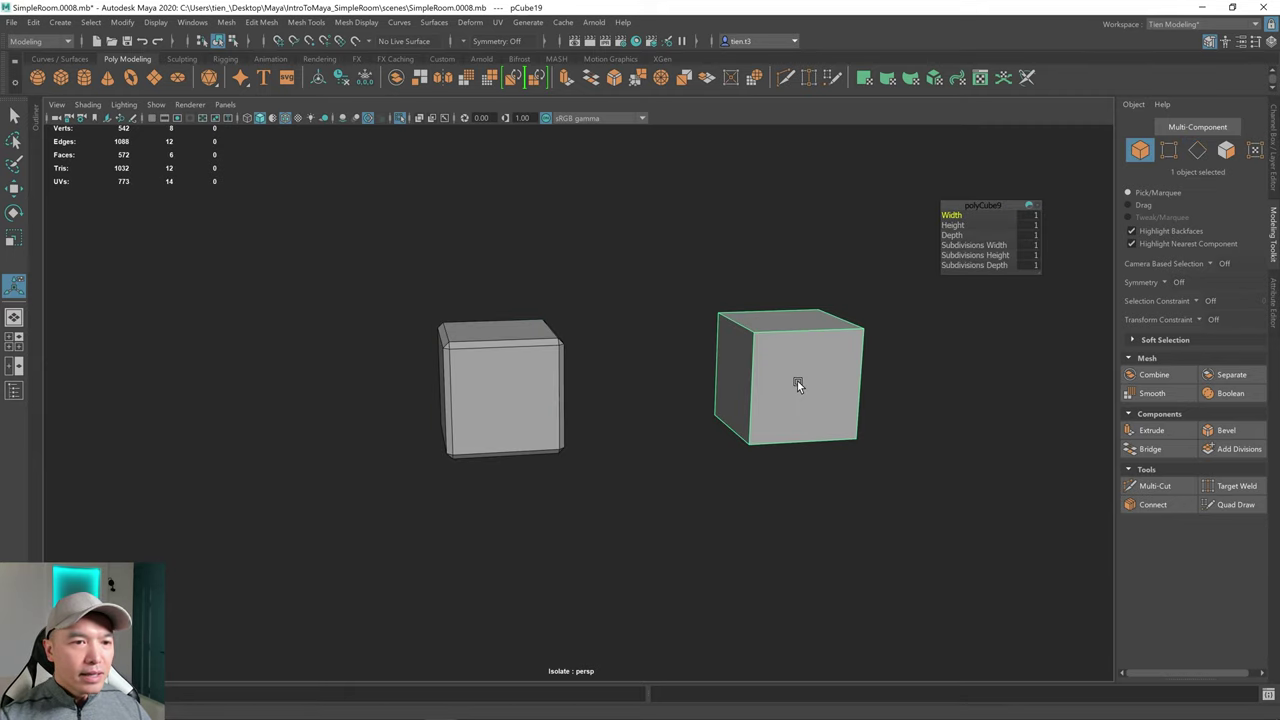
pyautogui.moveTo(797, 349); pyautogui.dragTo(806, 280, button='right')
pyautogui.moveTo(669, 271); pyautogui.dragTo(876, 460)
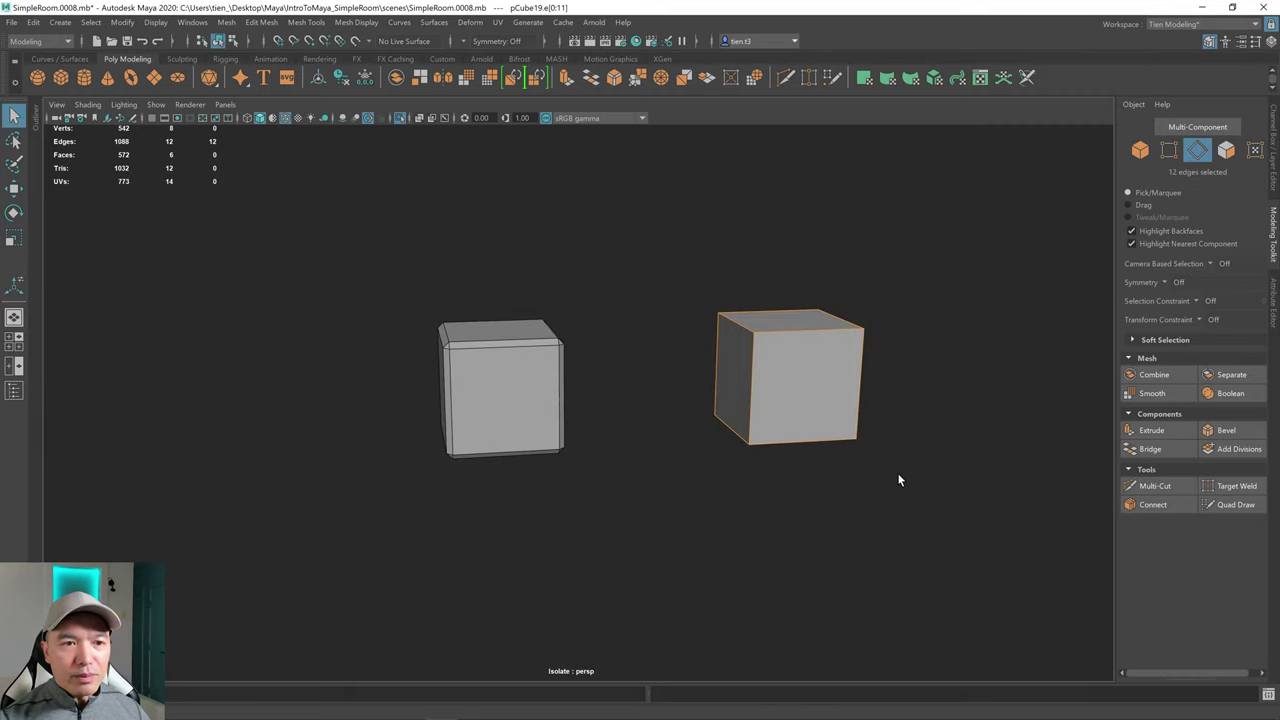
pyautogui.keyDown('shift'); pyautogui.rightClick(888, 391); pyautogui.keyUp('shift')
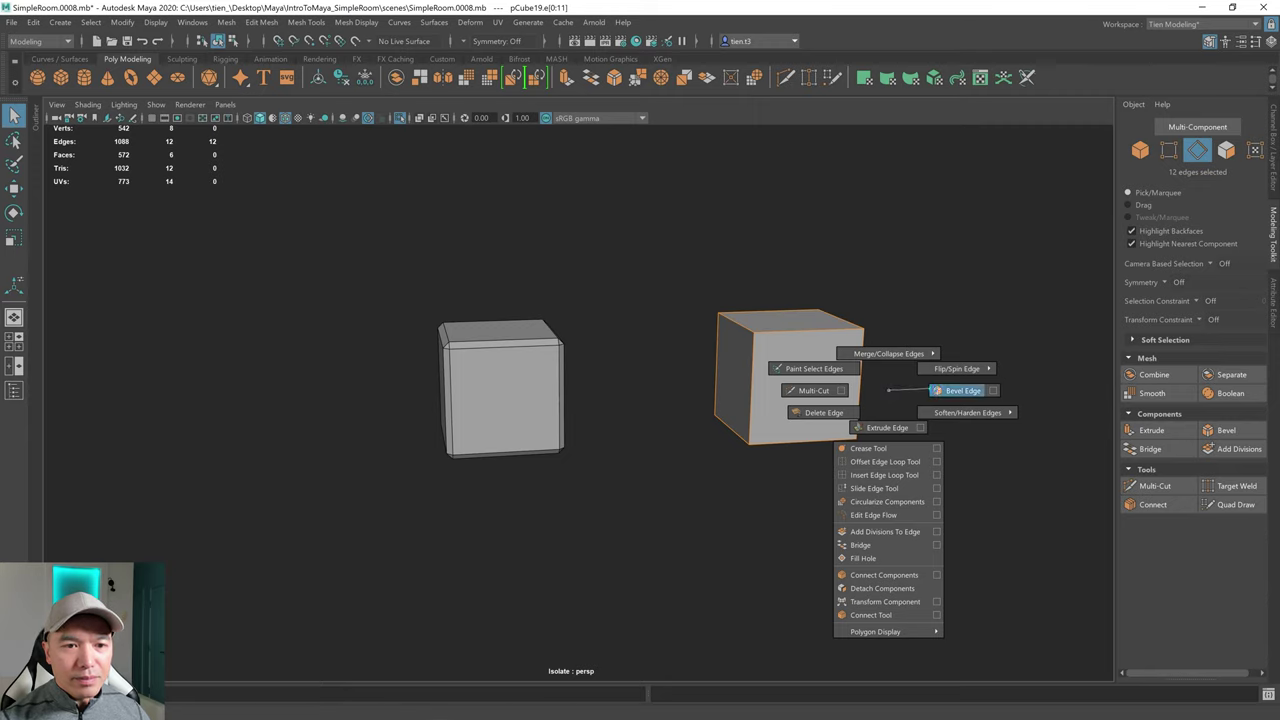
pyautogui.click(960, 390)
# - Set the duplicate cube's bevel fraction to 0.1 and switch its Chamfer option off
pyautogui.click(1006, 215)
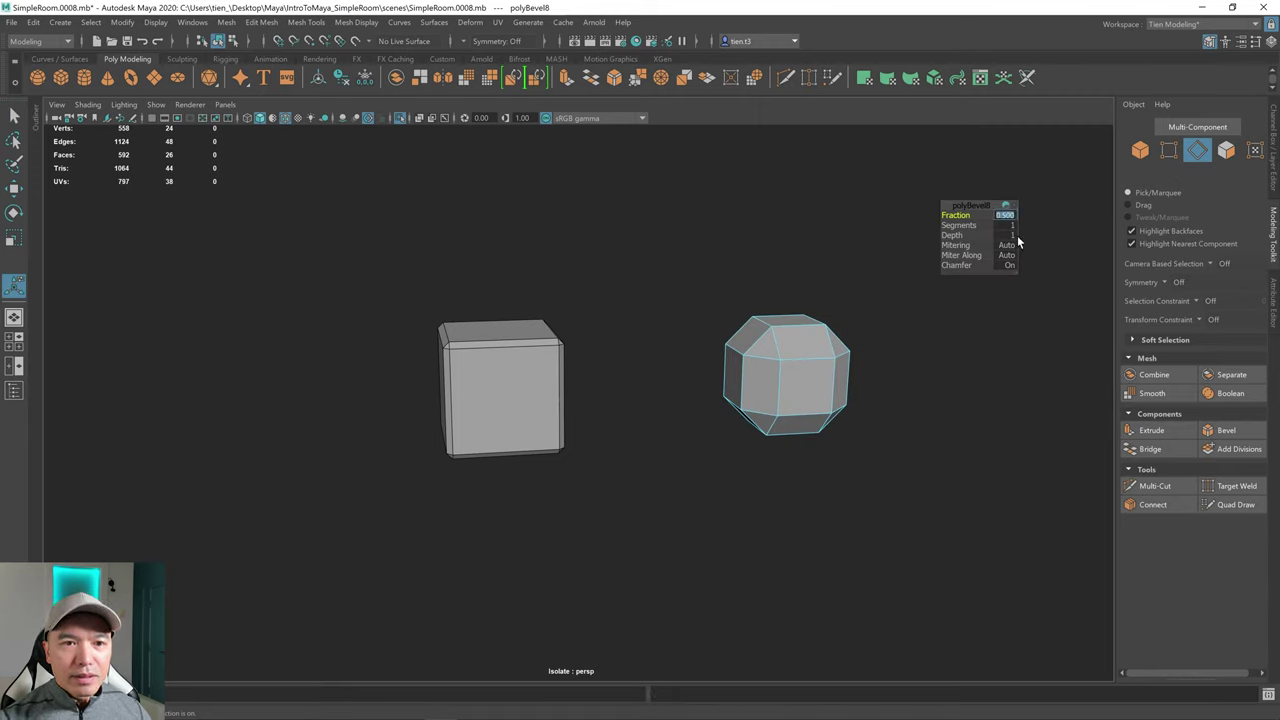
pyautogui.write('0.1')
pyautogui.press('Return')
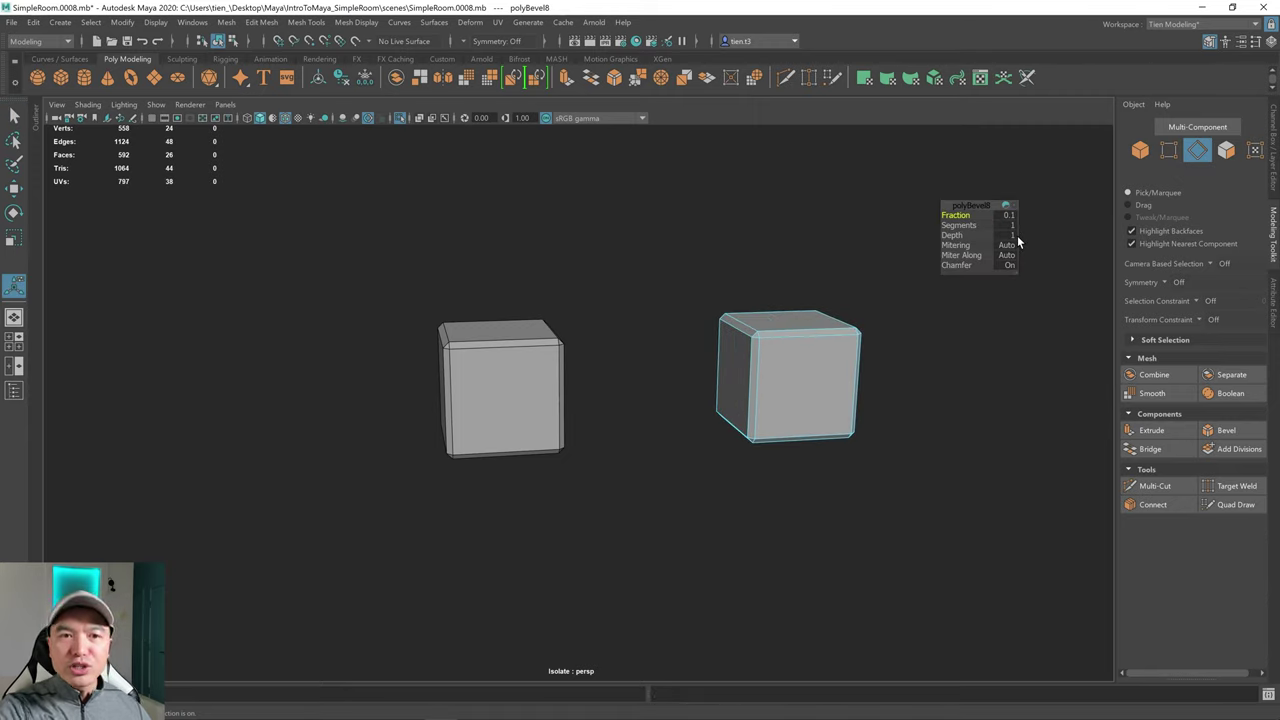
pyautogui.click(1009, 265)
# - Return to object mode, select both beveled cubes and display them in smooth mesh preview
pyautogui.keyDown('alt'); pyautogui.moveTo(990, 300); pyautogui.dragTo(874, 387); pyautogui.keyUp('alt')
pyautogui.press('q')
pyautogui.moveTo(627, 338); pyautogui.dragTo(778, 275, button='right')
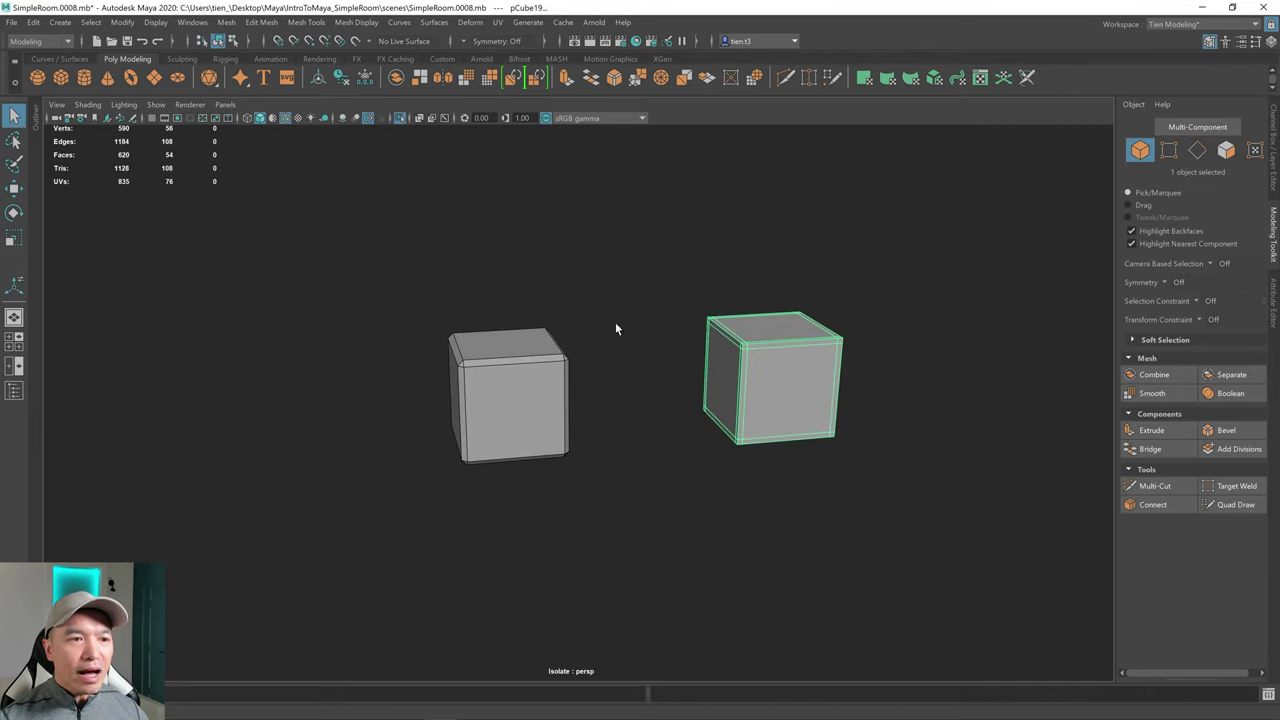
pyautogui.moveTo(336, 238); pyautogui.dragTo(812, 548)
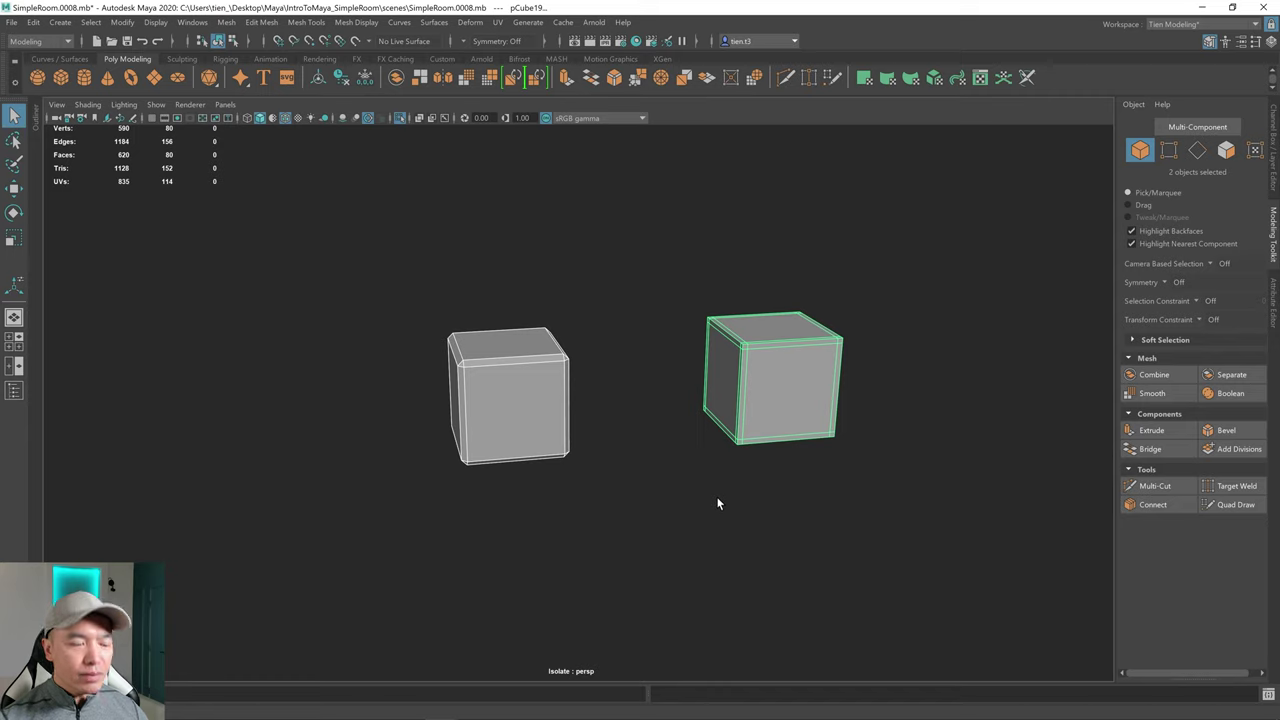
pyautogui.press('3')
pyautogui.scroll(2, 663, 509)
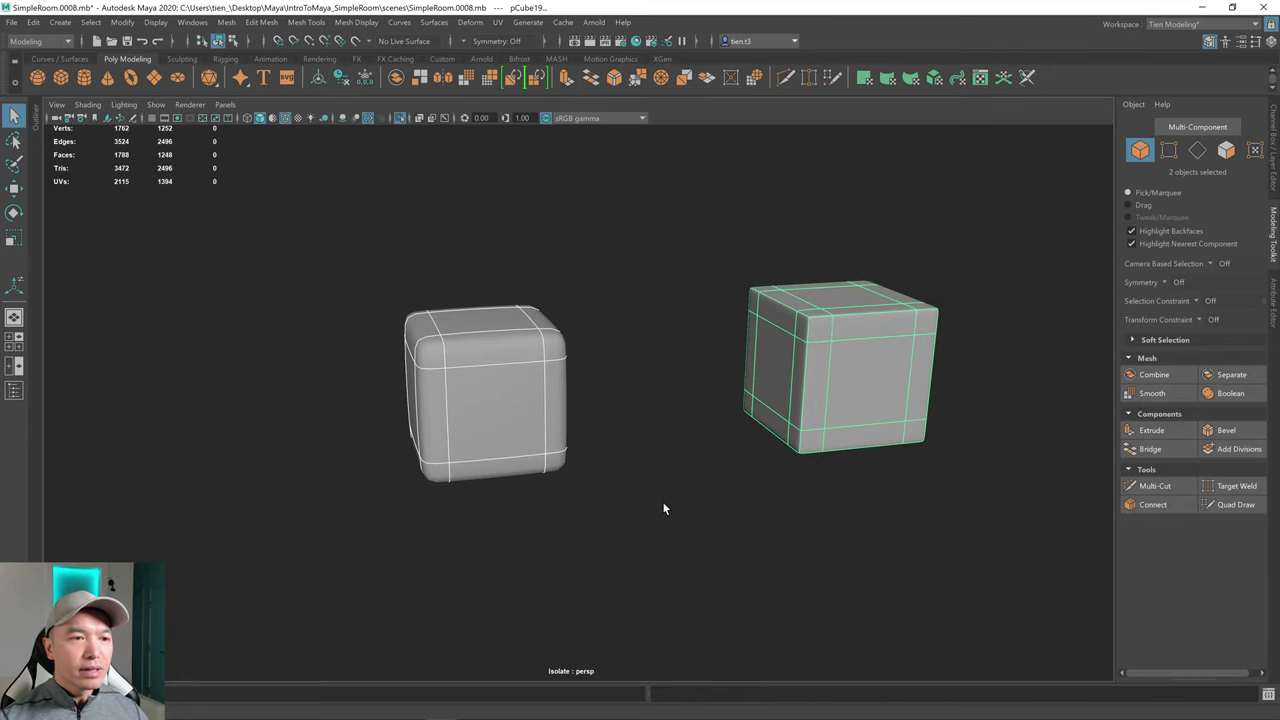
# - Turn off the wireframe on shaded display and compare the corner tightness of the two smoothed cubes
pyautogui.keyDown('alt'); pyautogui.moveTo(664, 508); pyautogui.dragTo(660, 501); pyautogui.keyUp('alt')
pyautogui.click(639, 442)
pyautogui.click(438, 399)
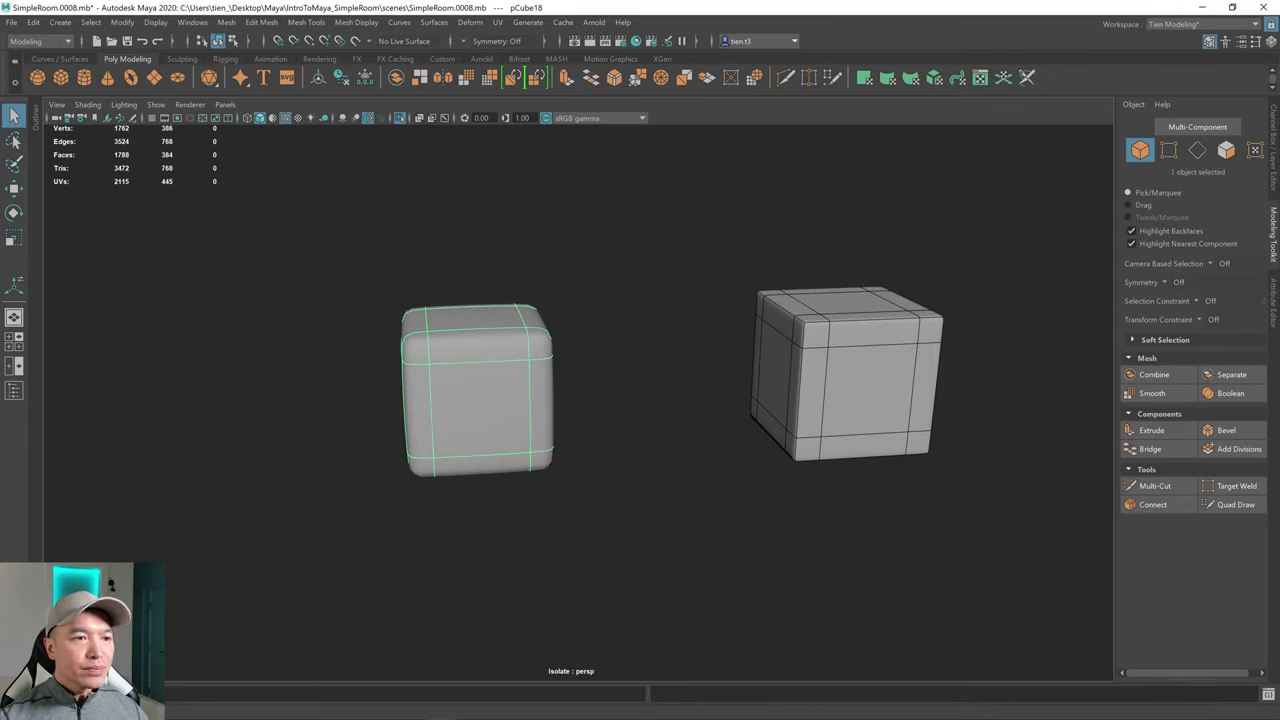
pyautogui.click(285, 118)
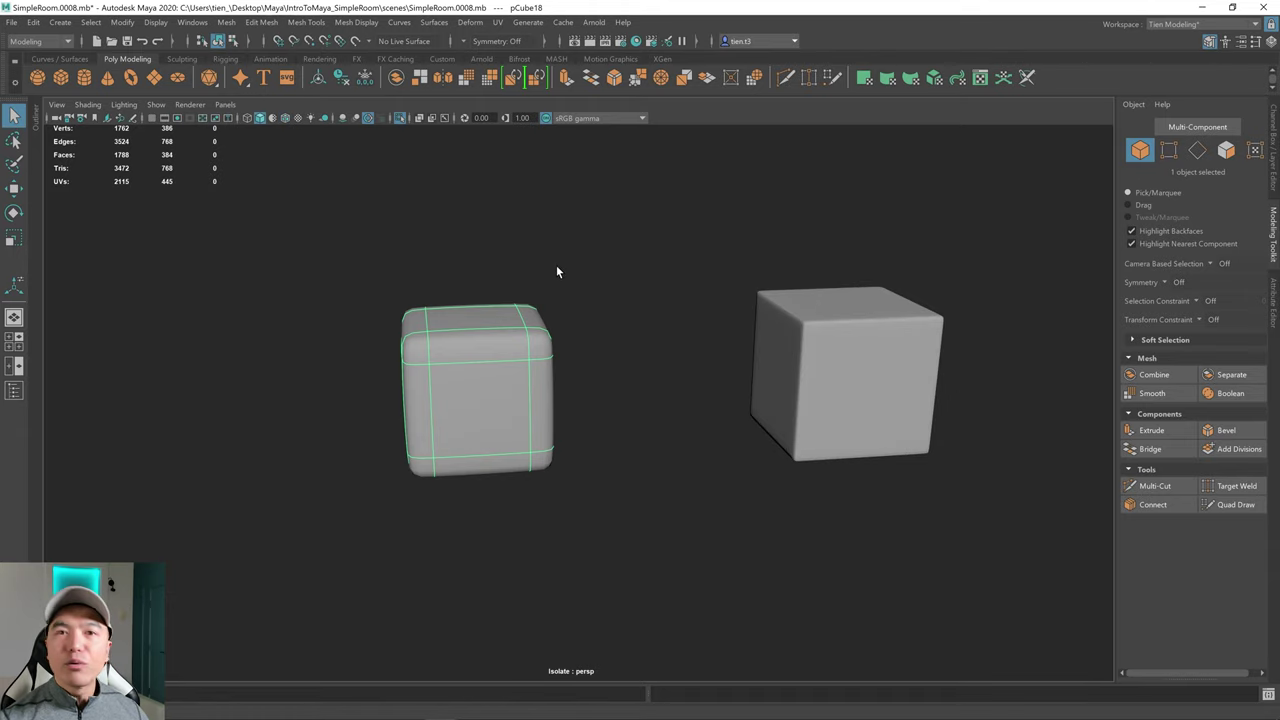
pyautogui.click(614, 338)
pyautogui.moveTo(614, 338)
pyautogui.keyDown('alt'); pyautogui.mouseDown()
pyautogui.moveTo(597, 435)
pyautogui.moveTo(538, 430)
pyautogui.mouseUp(); pyautogui.keyUp('alt')
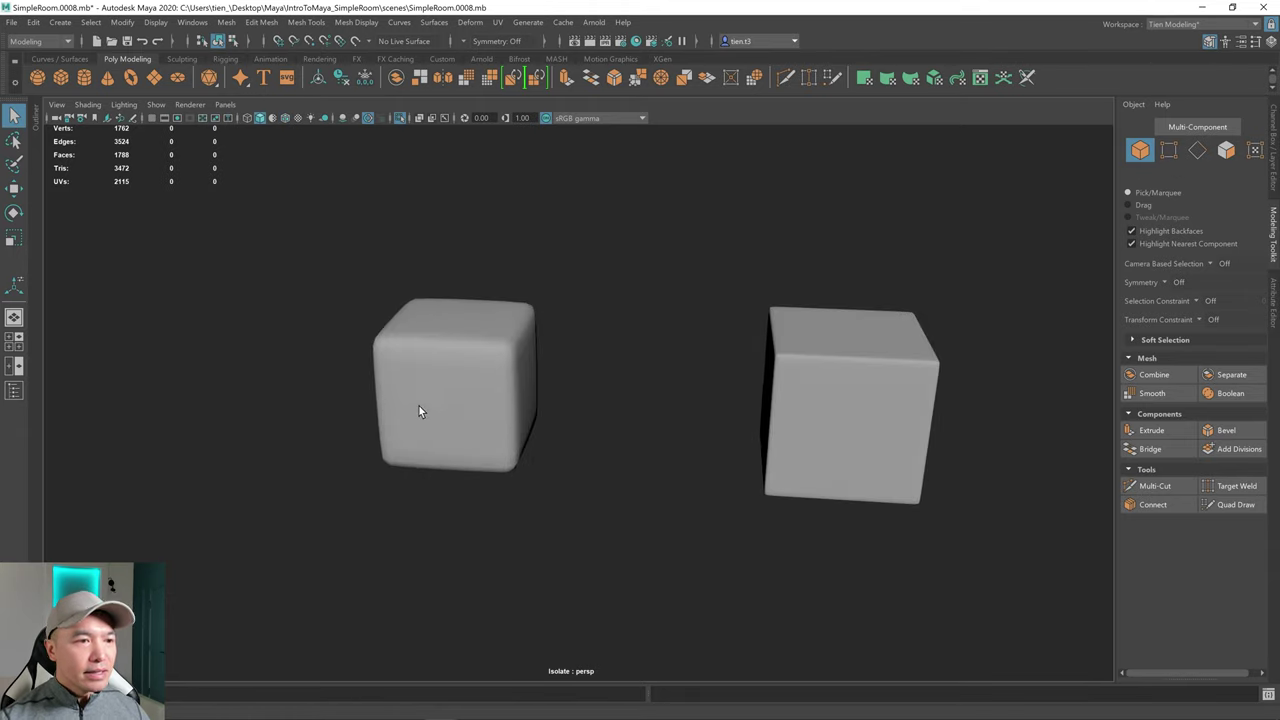
pyautogui.keyDown('alt'); pyautogui.moveTo(419, 407); pyautogui.dragTo(461, 405); pyautogui.keyUp('alt')
pyautogui.click(769, 358)
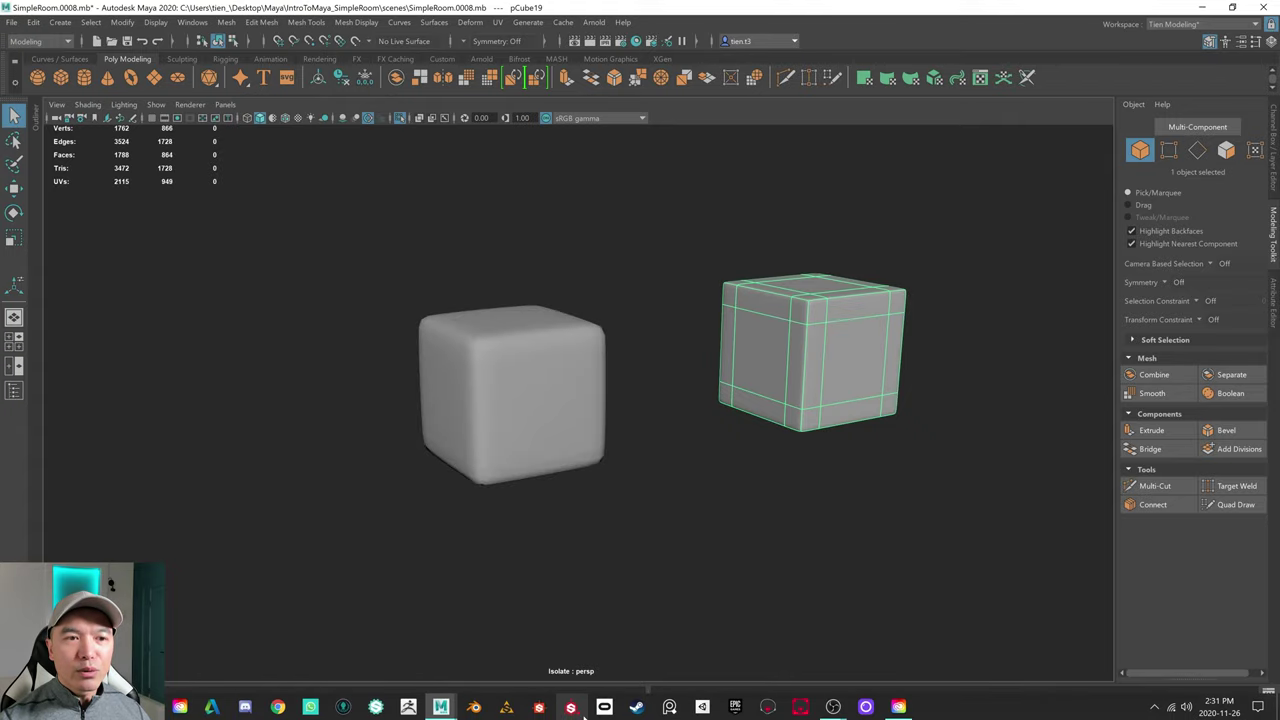
# - Reduce the chamfered cube's bevel fraction to about 0.032 and compare its smoothed edges with the other cube
pyautogui.click(525, 420)
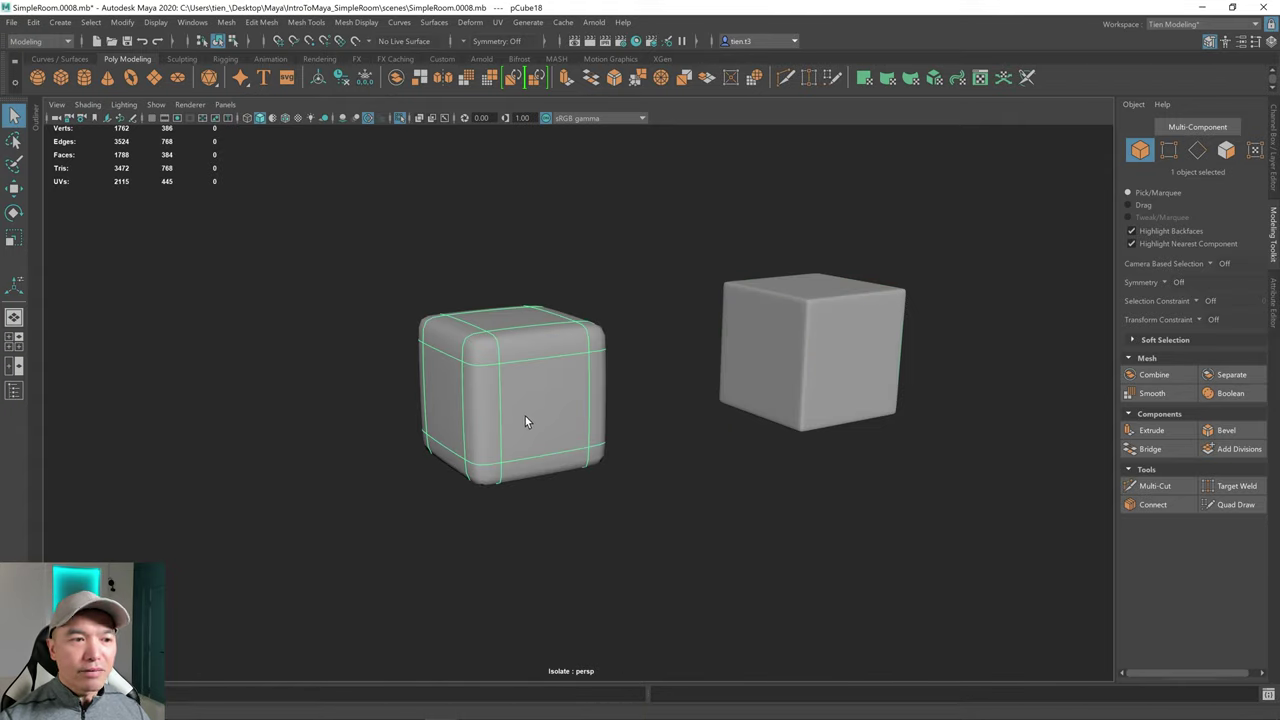
pyautogui.hotkey('ctrl', 'b')
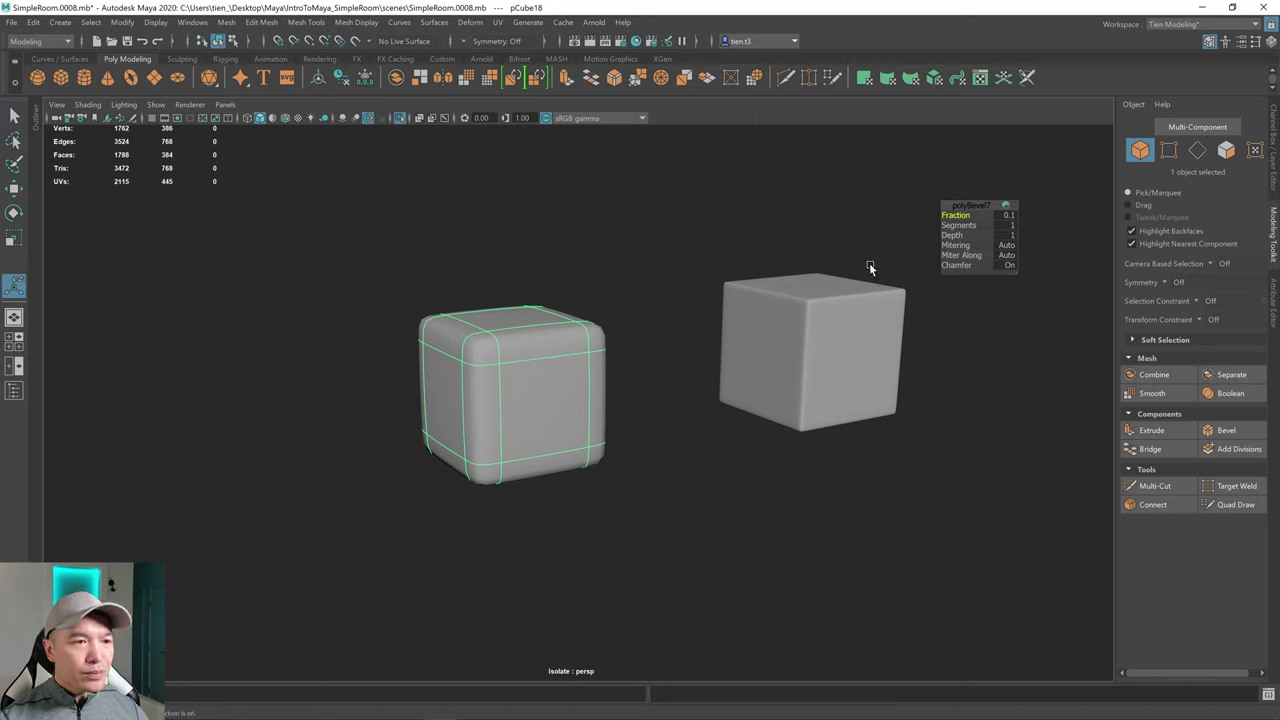
pyautogui.moveTo(956, 214); pyautogui.dragTo(937, 218)
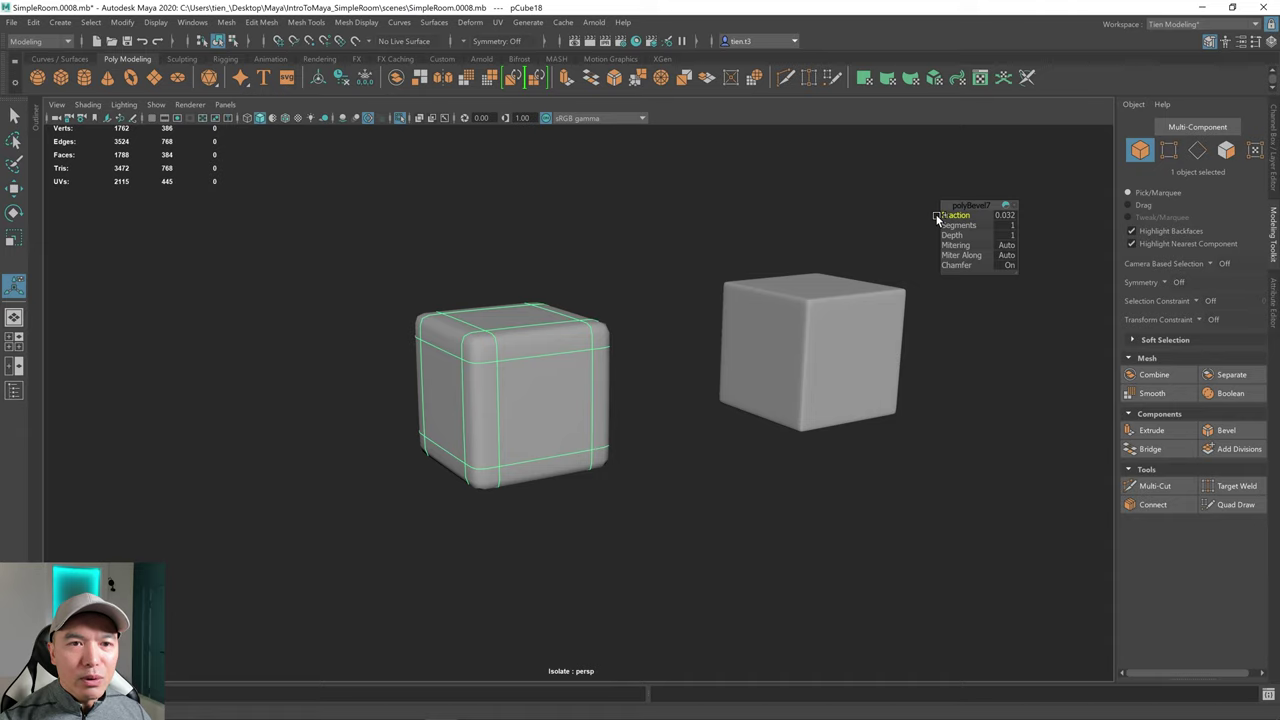
pyautogui.click(663, 354)
pyautogui.keyDown('alt'); pyautogui.moveTo(663, 400); pyautogui.dragTo(626, 431); pyautogui.keyUp('alt')
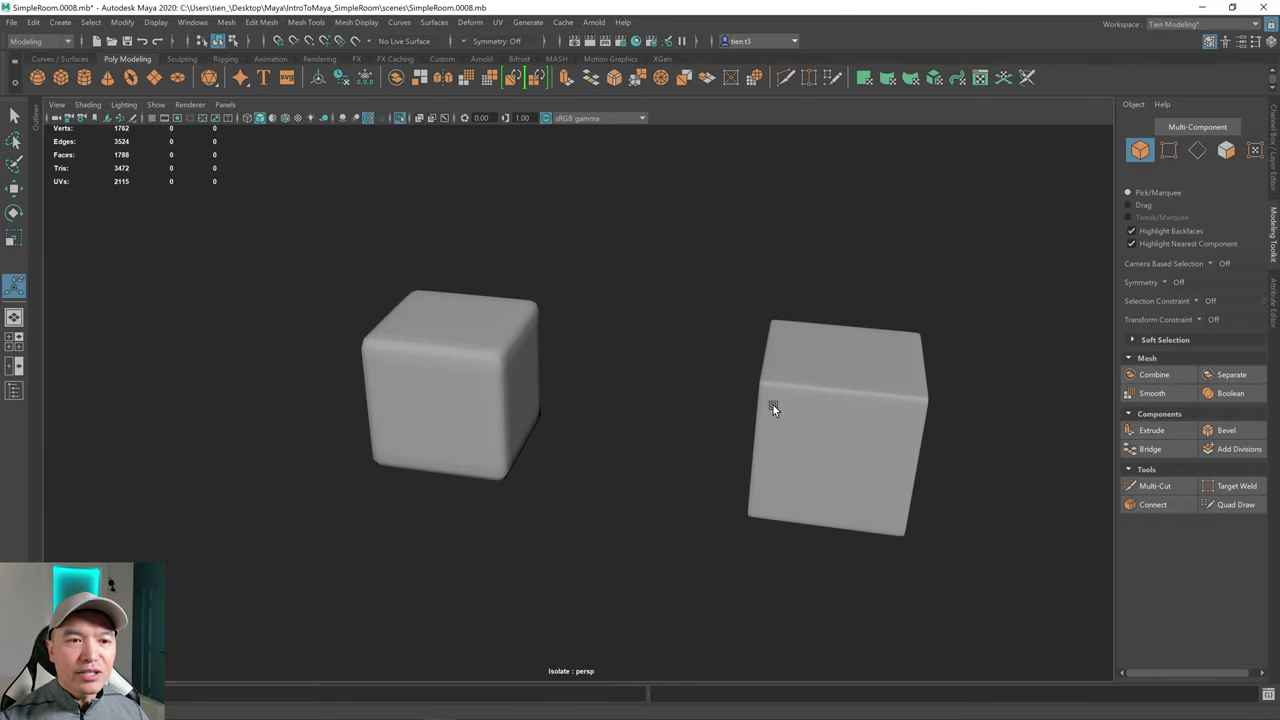
pyautogui.keyDown('alt'); pyautogui.moveTo(771, 403); pyautogui.dragTo(857, 364); pyautogui.keyUp('alt')
# - Reduce the bevel fraction of the cube with Chamfer off to about 0.02 and view its smoothed edges
pyautogui.click(857, 364)
pyautogui.hotkey('ctrl', 'b')
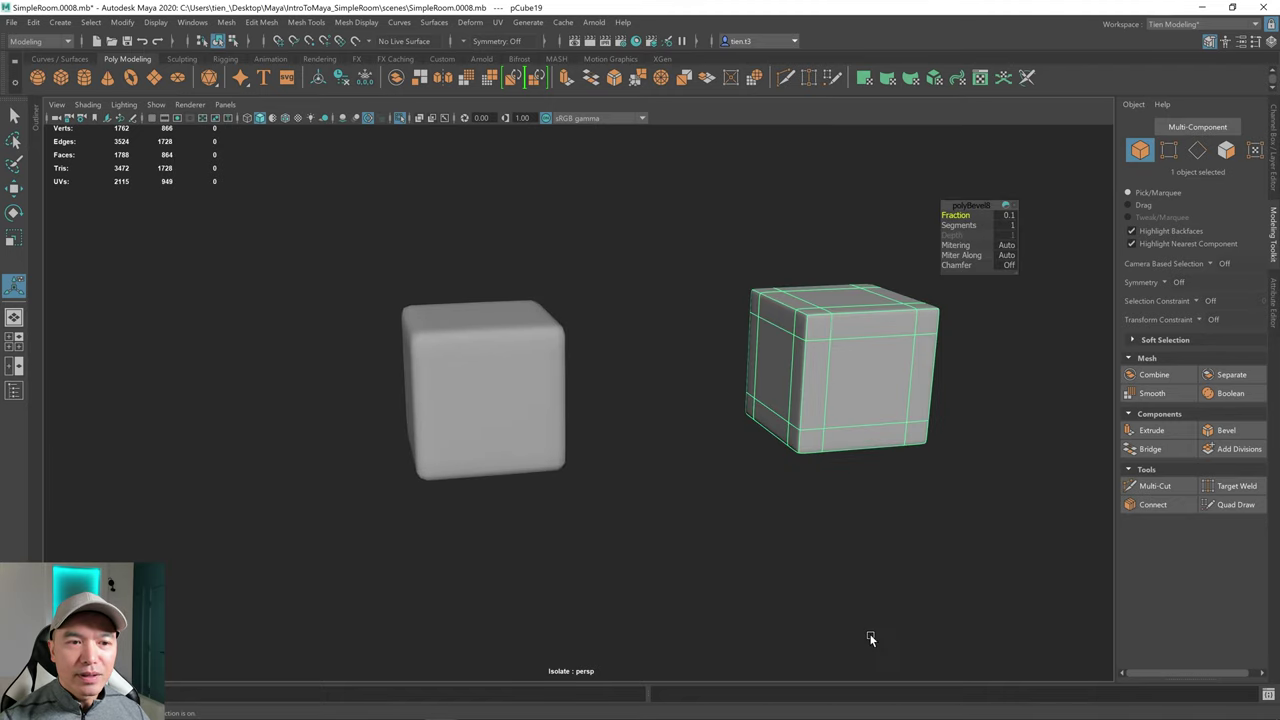
pyautogui.moveTo(955, 214); pyautogui.dragTo(928, 215)
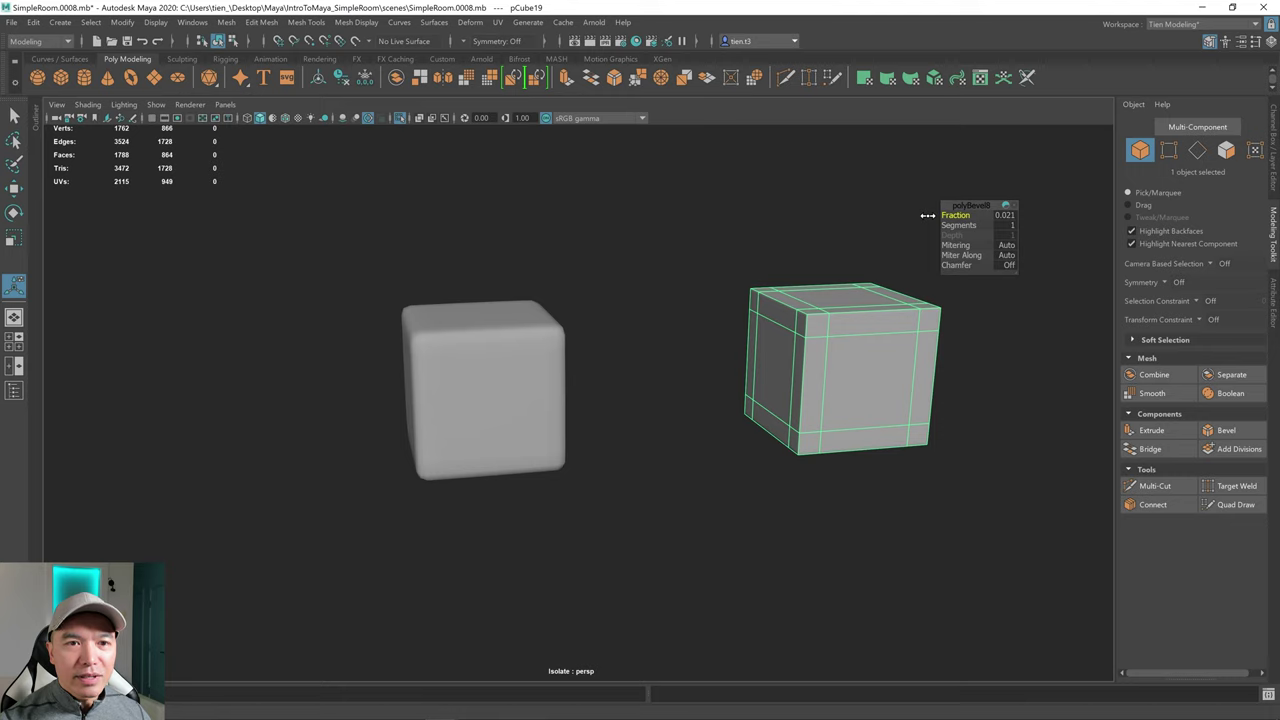
pyautogui.keyDown('alt'); pyautogui.moveTo(921, 288); pyautogui.dragTo(796, 390); pyautogui.keyUp('alt')
pyautogui.keyDown('alt'); pyautogui.moveTo(796, 388); pyautogui.dragTo(754, 402, button='right'); pyautogui.keyUp('alt')
pyautogui.keyDown('alt'); pyautogui.moveTo(754, 402); pyautogui.dragTo(680, 434, button='middle'); pyautogui.keyUp('alt')
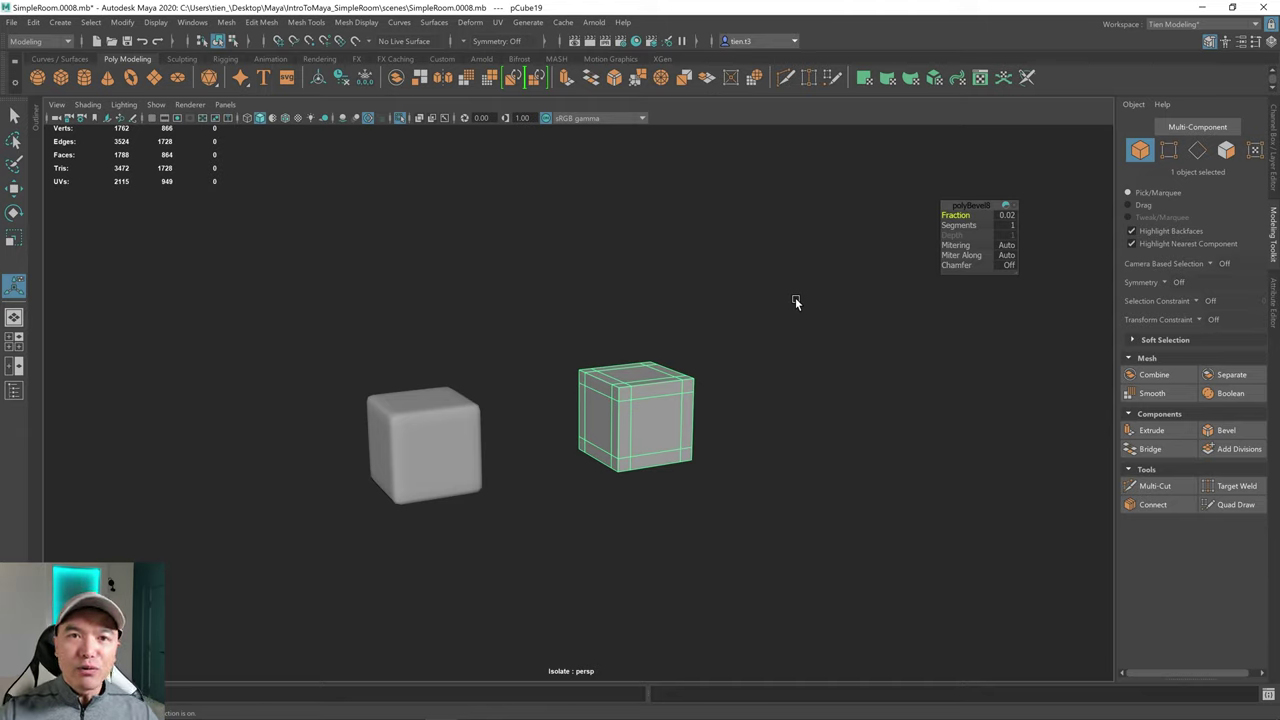
# - Delete both demo cubes and turn off isolate select to show the whole room scene
pyautogui.press('q')
pyautogui.moveTo(597, 348); pyautogui.dragTo(669, 341, button='right')
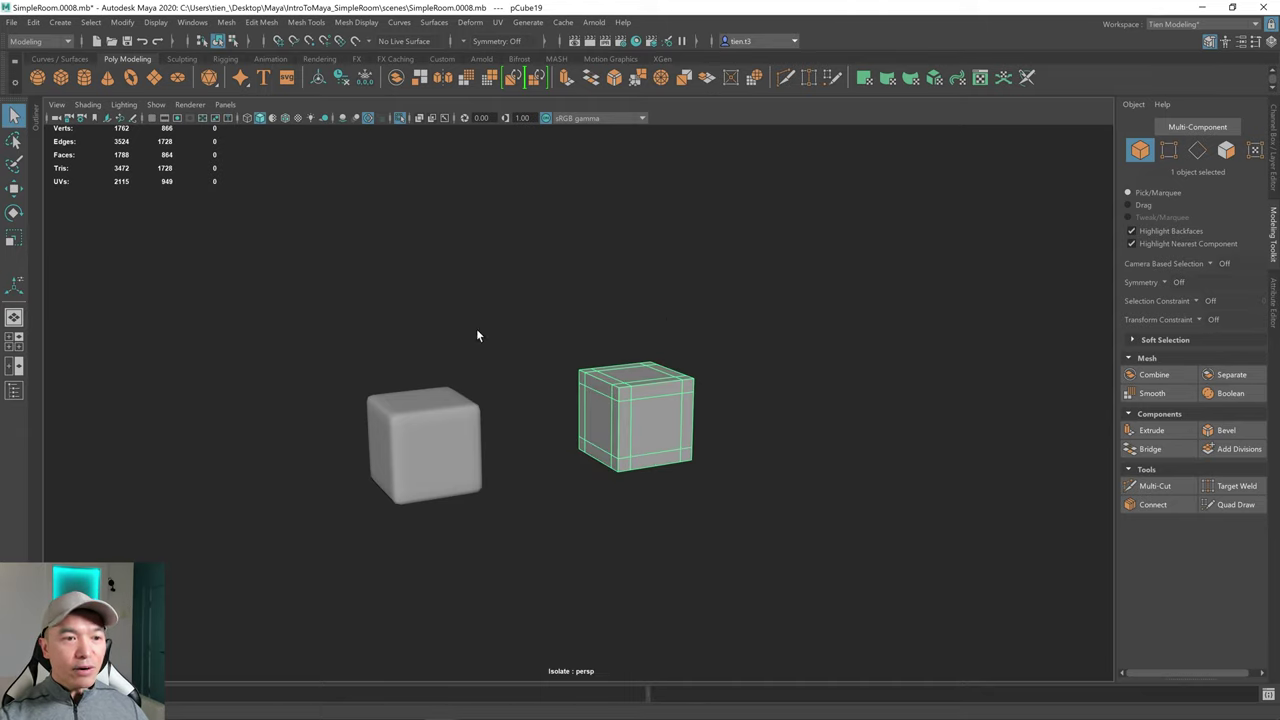
pyautogui.moveTo(476, 330); pyautogui.dragTo(810, 532)
pyautogui.press('Delete')
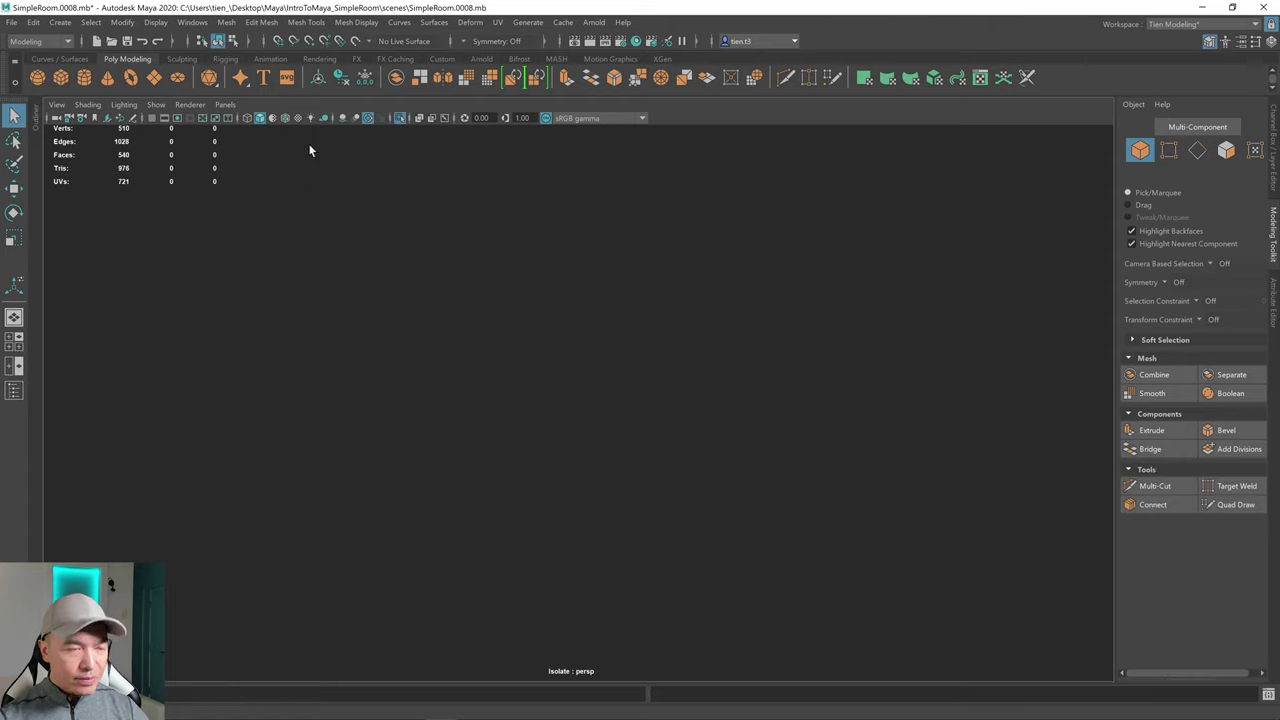
pyautogui.click(399, 118)
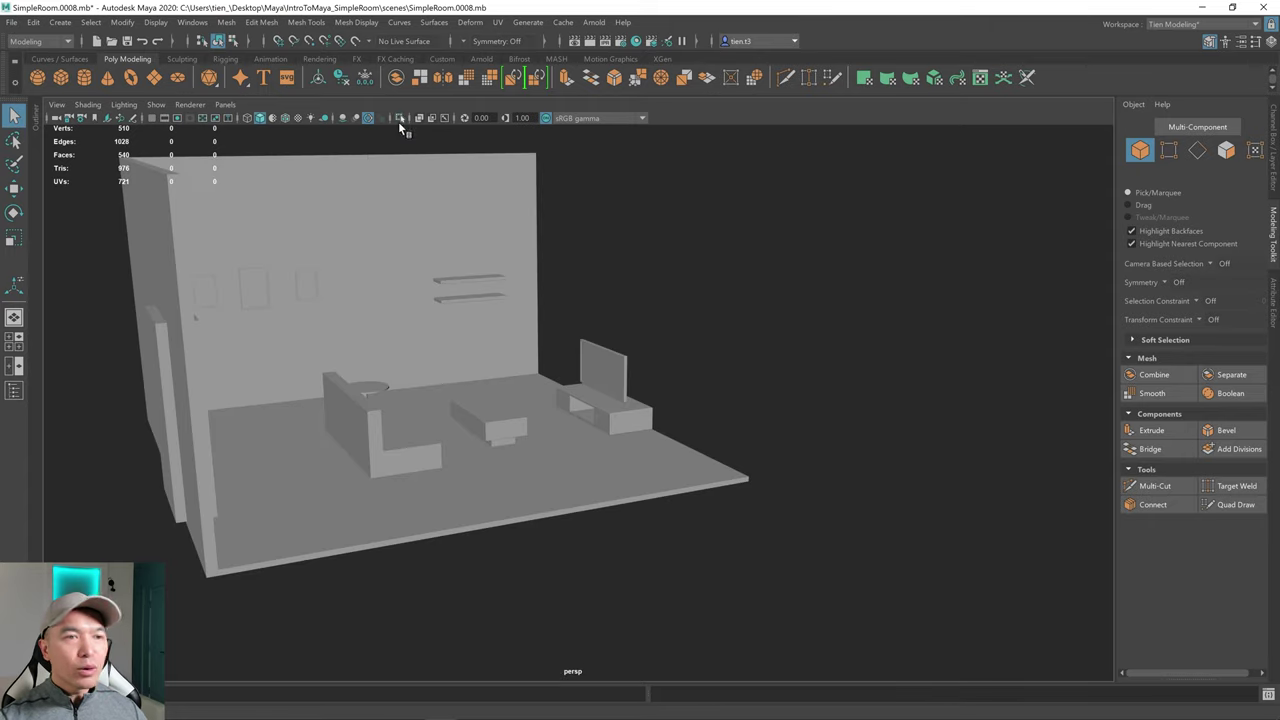
# - Turn on the wireframe on shaded display, frame the whole room, and save the scene
pyautogui.click(285, 118)
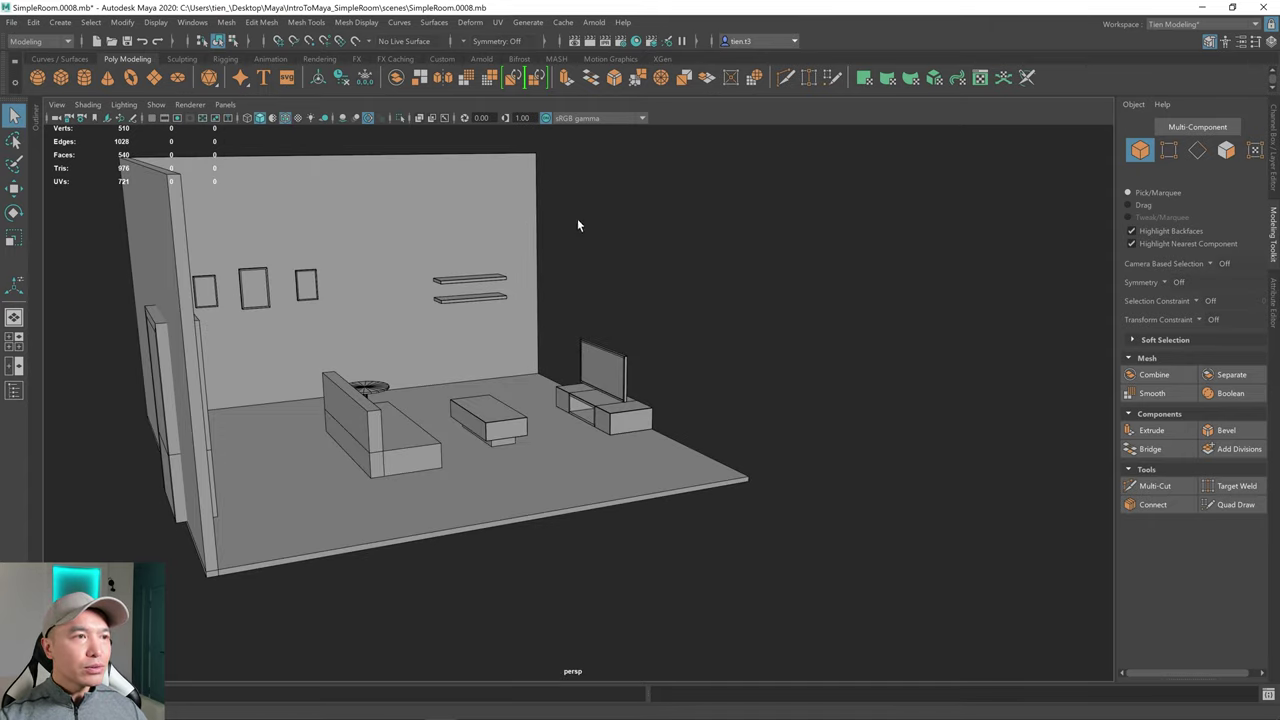
pyautogui.moveTo(577, 218)
pyautogui.keyDown('alt'); pyautogui.mouseDown()
pyautogui.moveTo(528, 241)
pyautogui.moveTo(525, 256)
pyautogui.mouseUp(); pyautogui.keyUp('alt')
pyautogui.keyDown('alt'); pyautogui.moveTo(525, 256); pyautogui.dragTo(576, 369, button='right'); pyautogui.keyUp('alt')
pyautogui.keyDown('alt'); pyautogui.moveTo(575, 369); pyautogui.dragTo(577, 363); pyautogui.keyUp('alt')
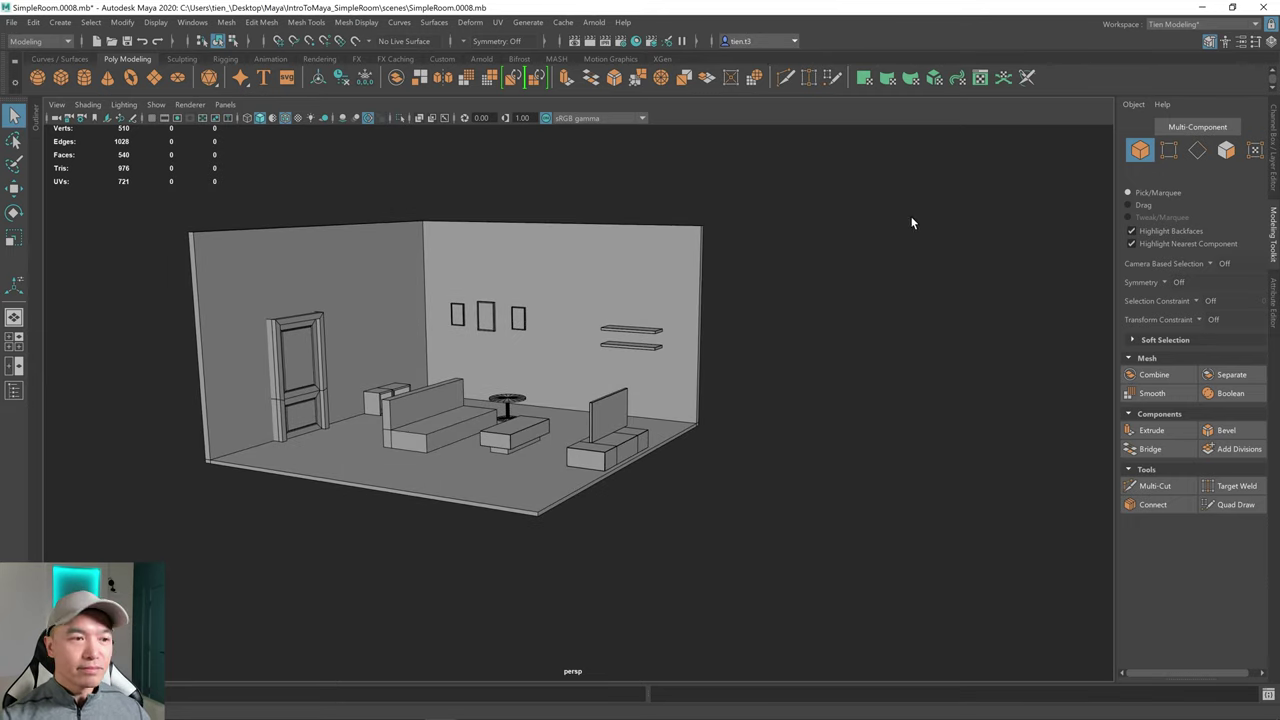
pyautogui.hotkey('ctrl', 's')
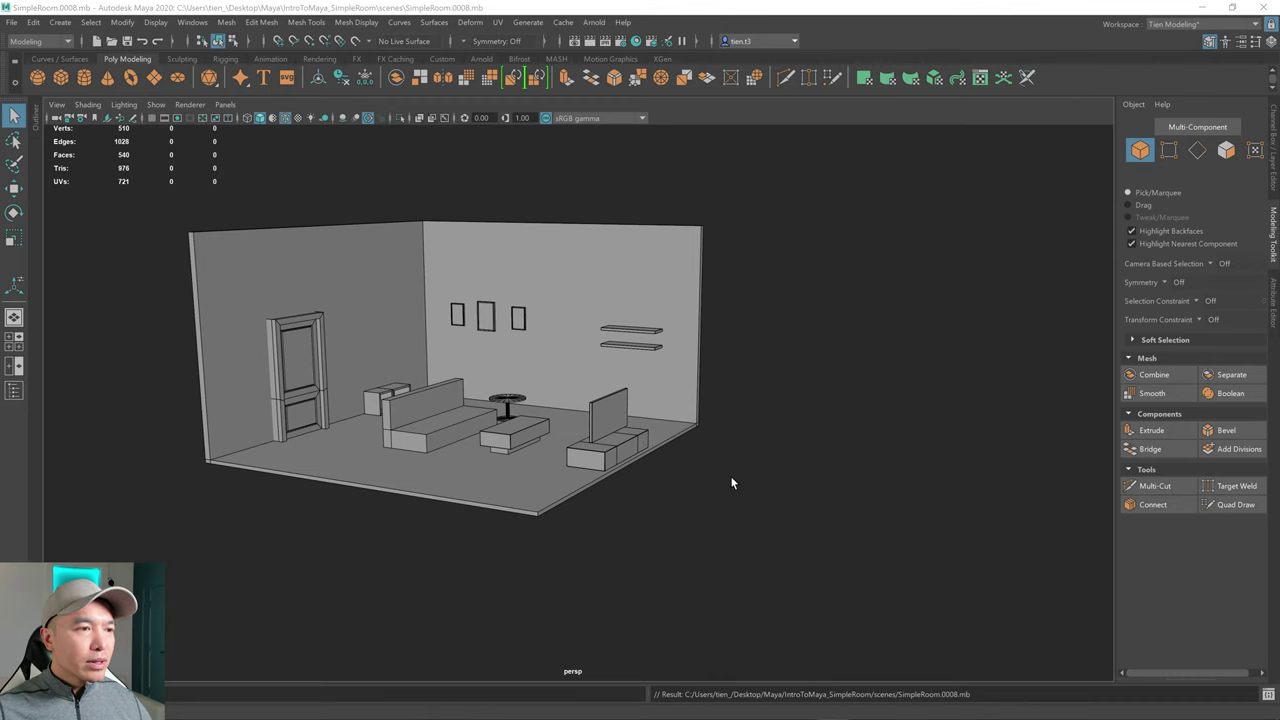
pyautogui.keyDown('alt'); pyautogui.moveTo(745, 507); pyautogui.dragTo(712, 513); pyautogui.keyUp('alt')
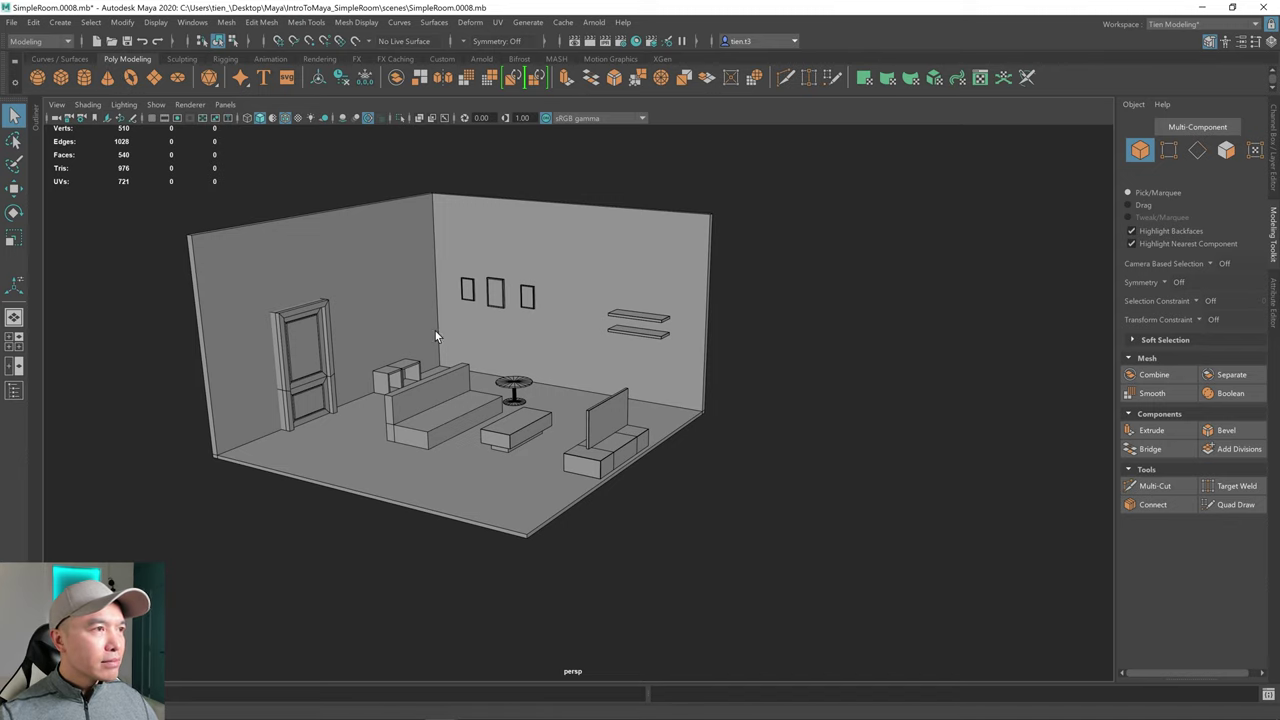
# - Create a new polygon cube in the room and isolate it in the view
pyautogui.keyDown('shift'); pyautogui.moveTo(435, 331); pyautogui.dragTo(437, 358, button='right'); pyautogui.keyUp('shift')
pyautogui.keyDown('alt'); pyautogui.moveTo(491, 344); pyautogui.dragTo(432, 348); pyautogui.keyUp('alt')
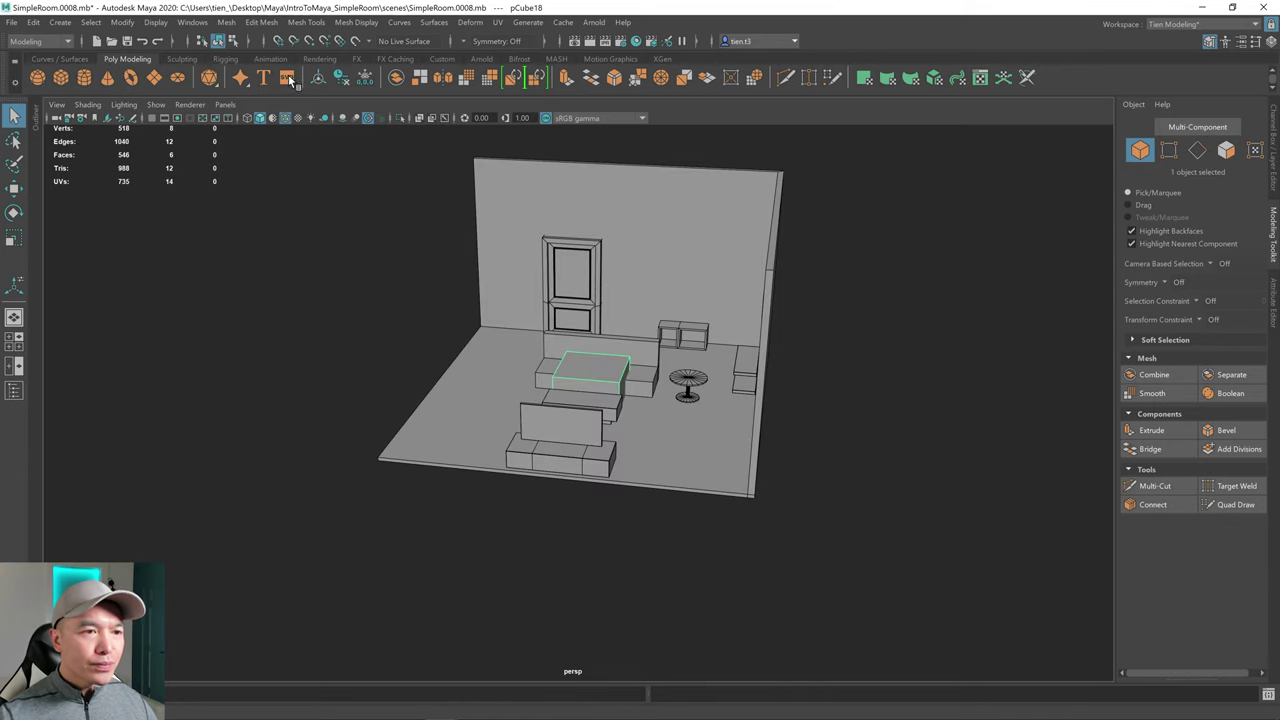
pyautogui.click(399, 118)
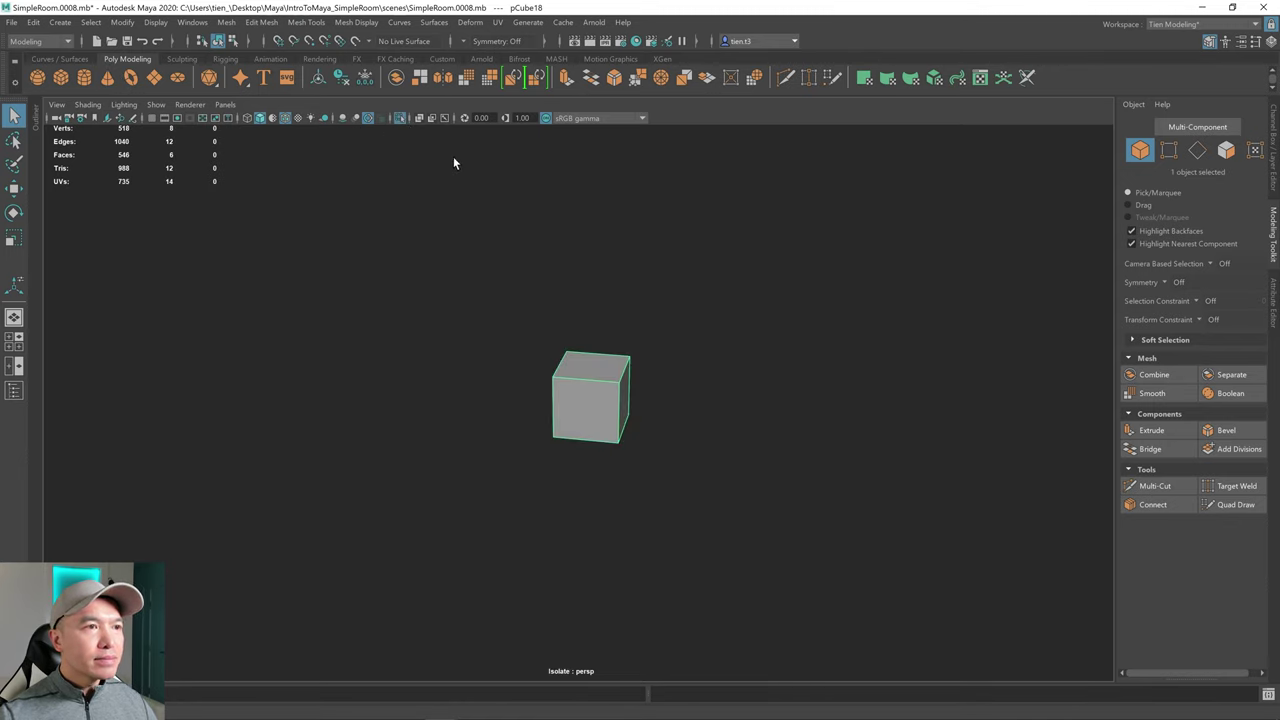
pyautogui.scroll(3, 730, 361)
pyautogui.keyDown('alt'); pyautogui.moveTo(571, 299); pyautogui.dragTo(552, 294); pyautogui.keyUp('alt')
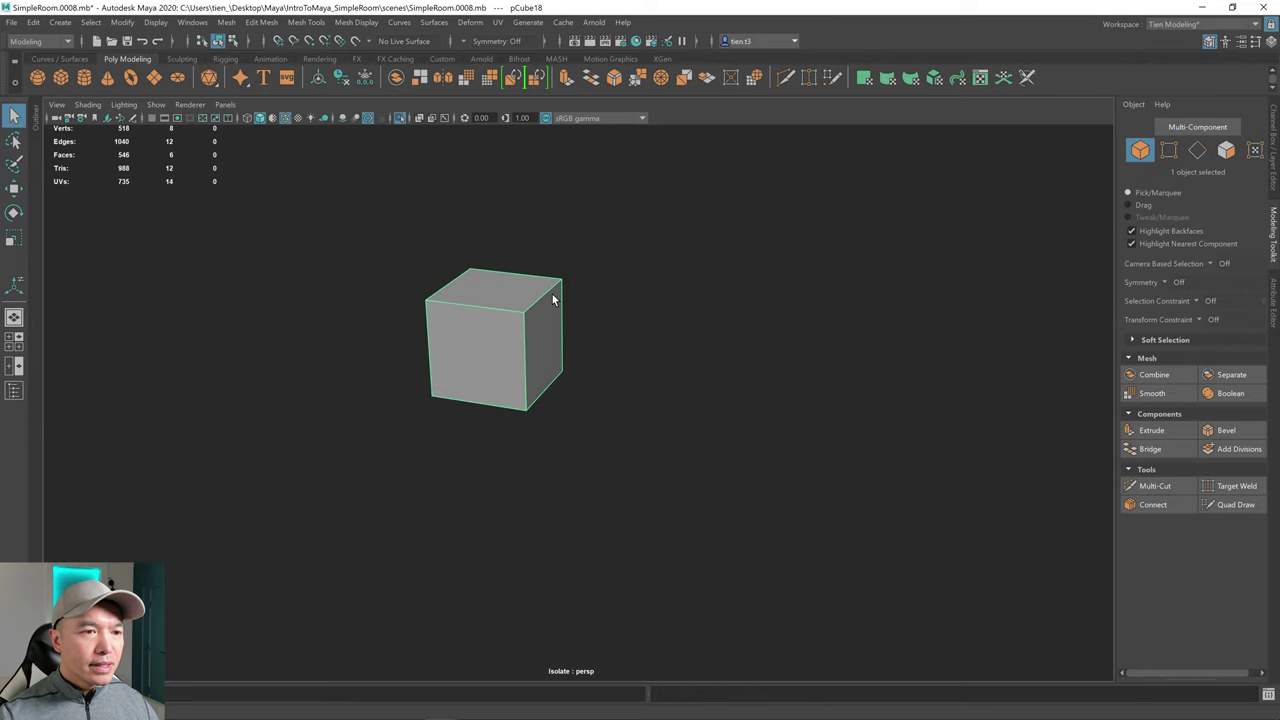
# - Stretch the cube into a long bar by moving one end face outward along X
pyautogui.moveTo(552, 294); pyautogui.dragTo(540, 325, button='right')
pyautogui.click(540, 325)
pyautogui.press('w')
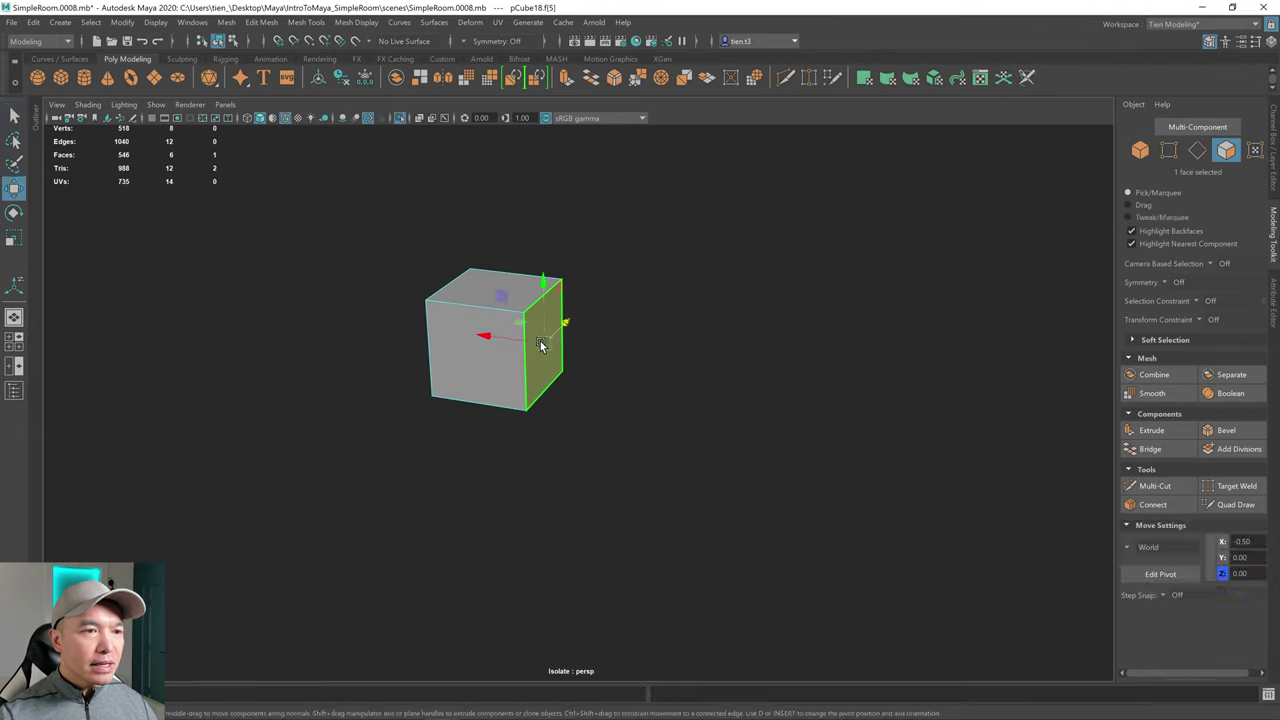
pyautogui.moveTo(491, 337); pyautogui.dragTo(580, 342)
pyautogui.press('r')
# - Extrude the bar's opposite end face into a short block, and extrude that block's side face along Z to form an L shape
pyautogui.click(544, 390)
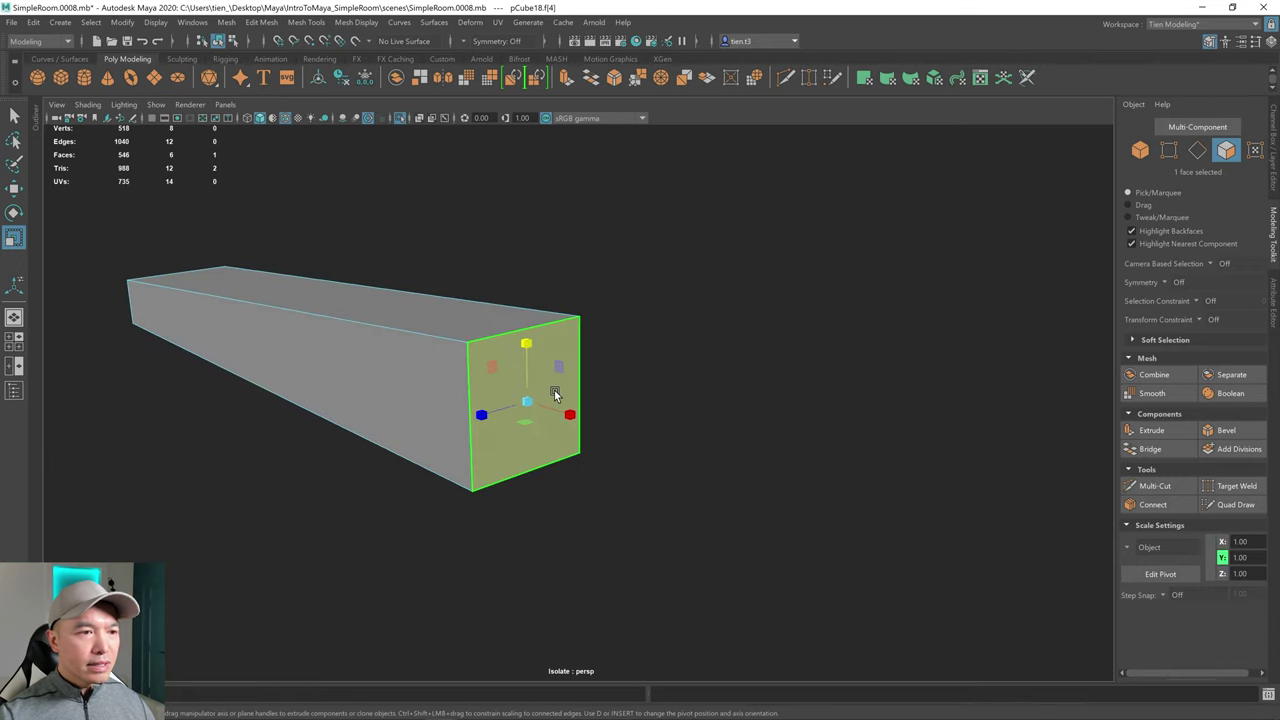
pyautogui.press('w')
pyautogui.keyDown('alt'); pyautogui.moveTo(569, 412); pyautogui.dragTo(766, 474); pyautogui.keyUp('alt')
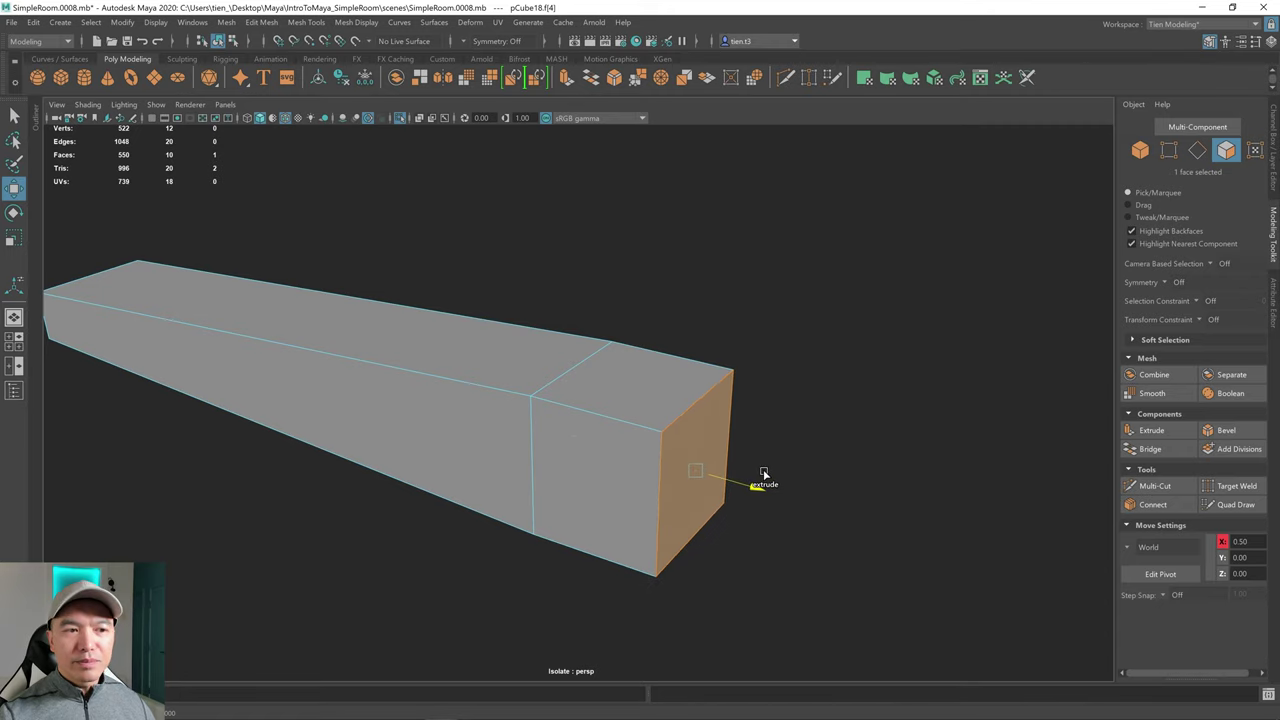
pyautogui.keyDown('alt'); pyautogui.moveTo(466, 414); pyautogui.dragTo(514, 357); pyautogui.keyUp('alt')
pyautogui.click(595, 347)
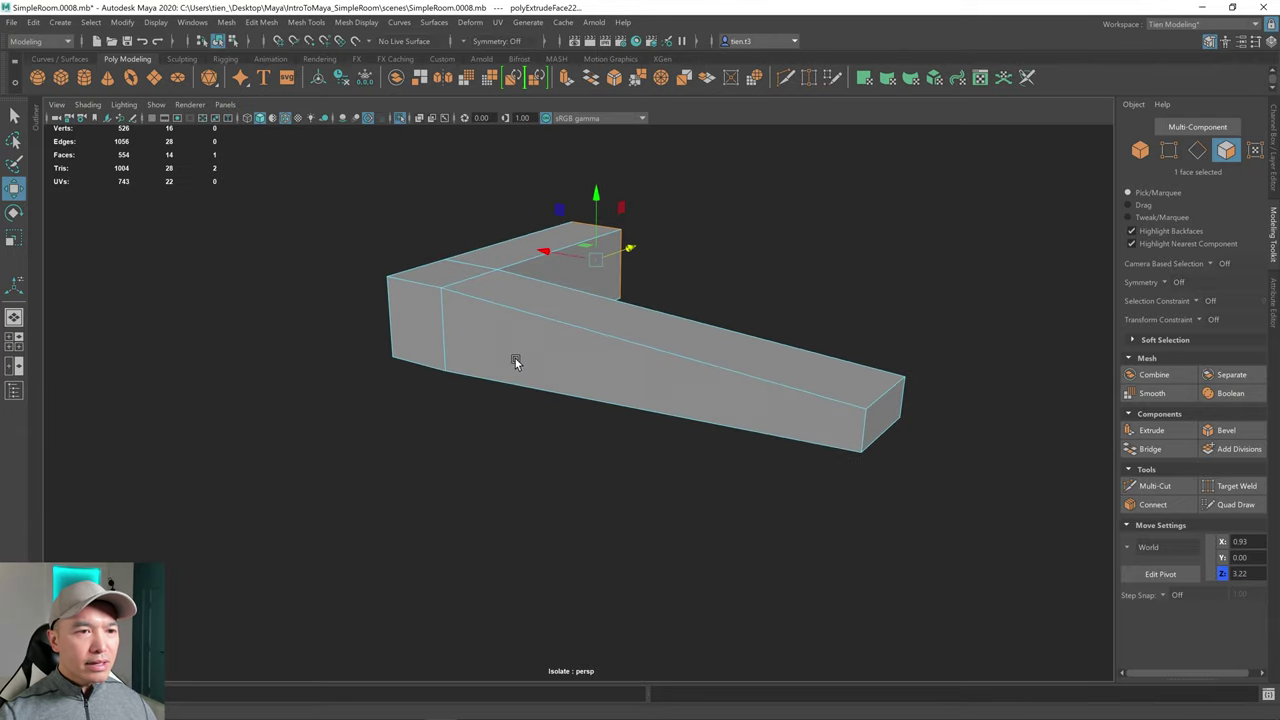
pyautogui.press('q')
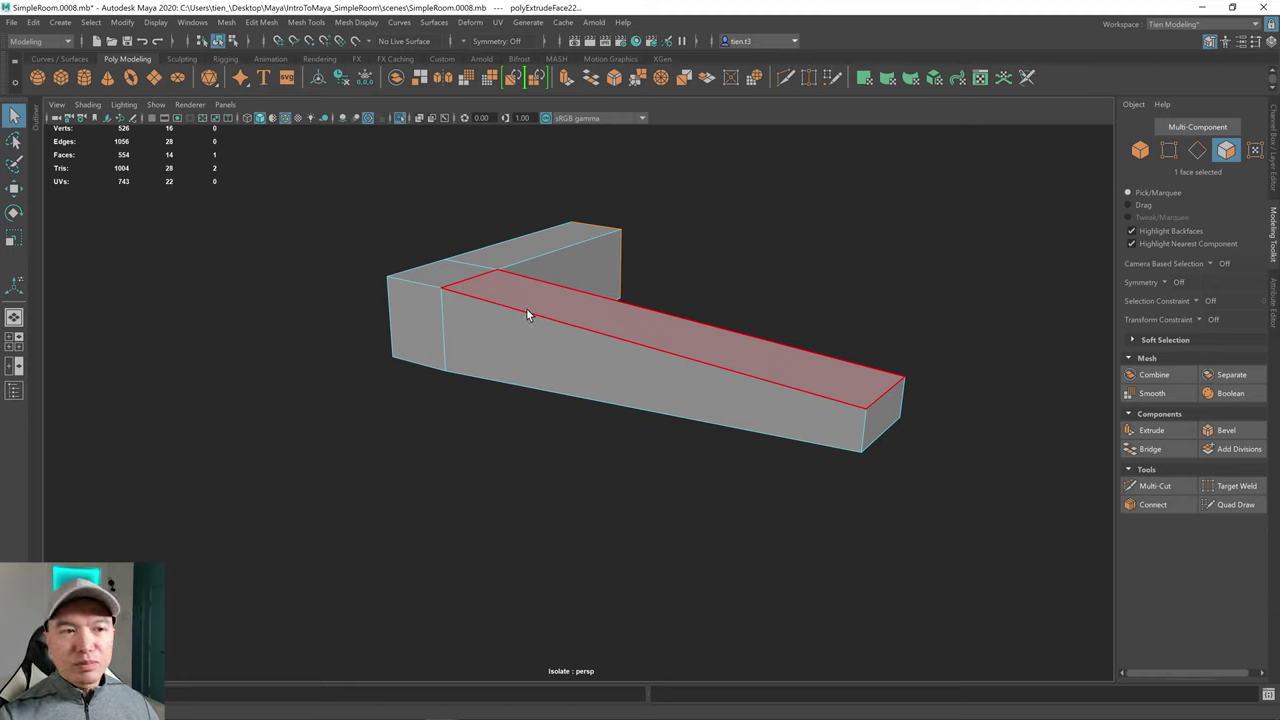
# - Preview the L-shaped mesh smoothed to examine its corners, and return to the unsmoothed display
pyautogui.press('3')
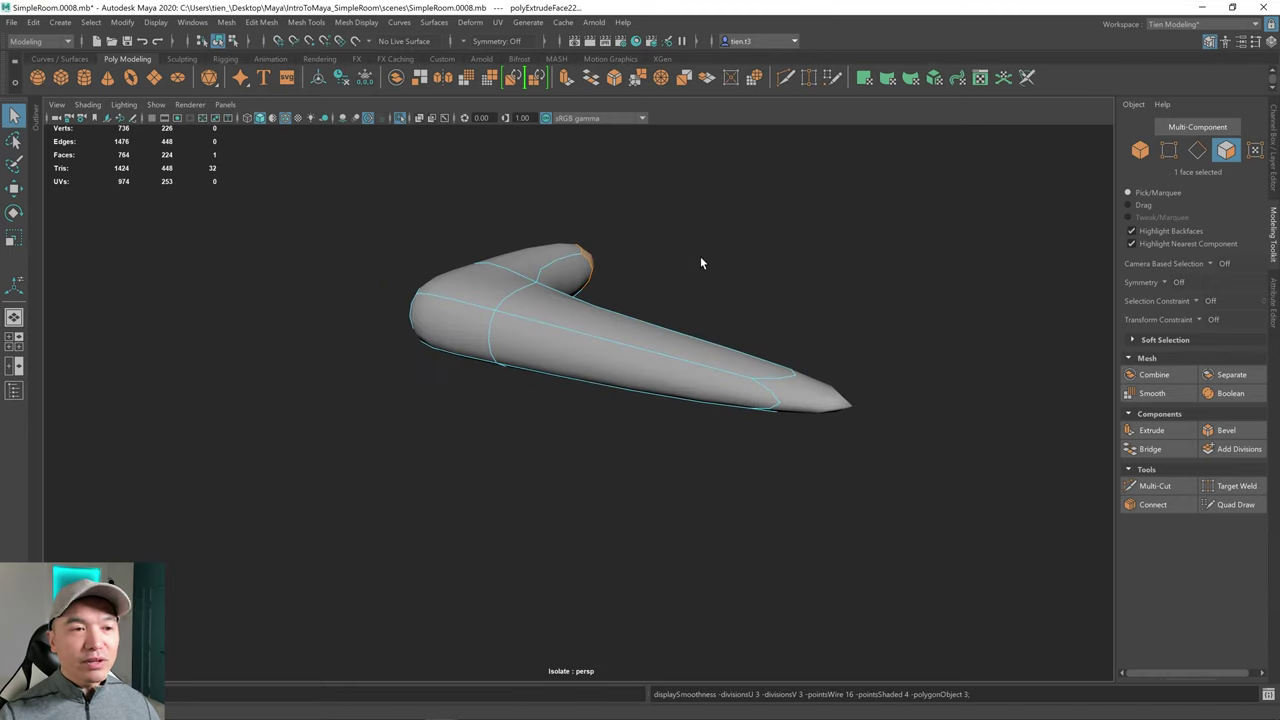
pyautogui.keyDown('alt'); pyautogui.moveTo(700, 260); pyautogui.dragTo(673, 265); pyautogui.keyUp('alt')
pyautogui.press('1')
# - Insert an edge loop close to the outer side of the short leg with Multi-Cut and check it in smooth preview
pyautogui.moveTo(673, 265); pyautogui.dragTo(686, 224, button='right')
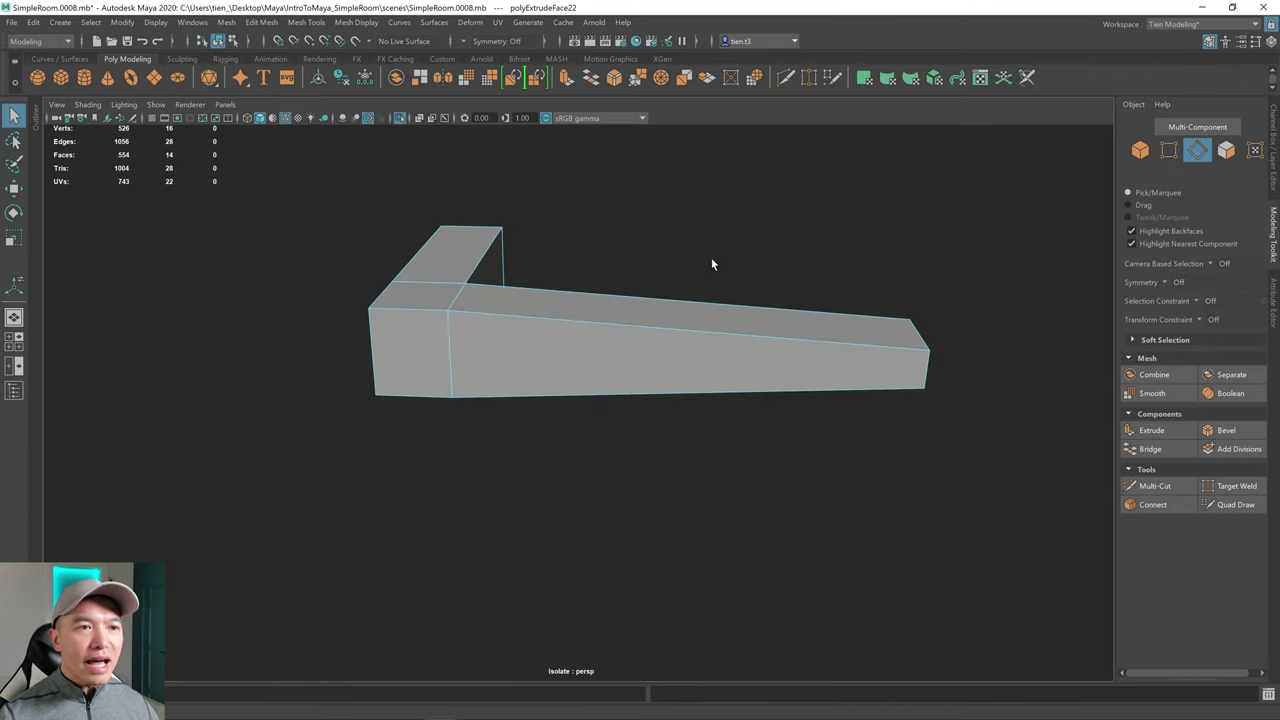
pyautogui.keyDown('alt'); pyautogui.moveTo(711, 257); pyautogui.dragTo(747, 295); pyautogui.keyUp('alt')
pyautogui.click(648, 247)
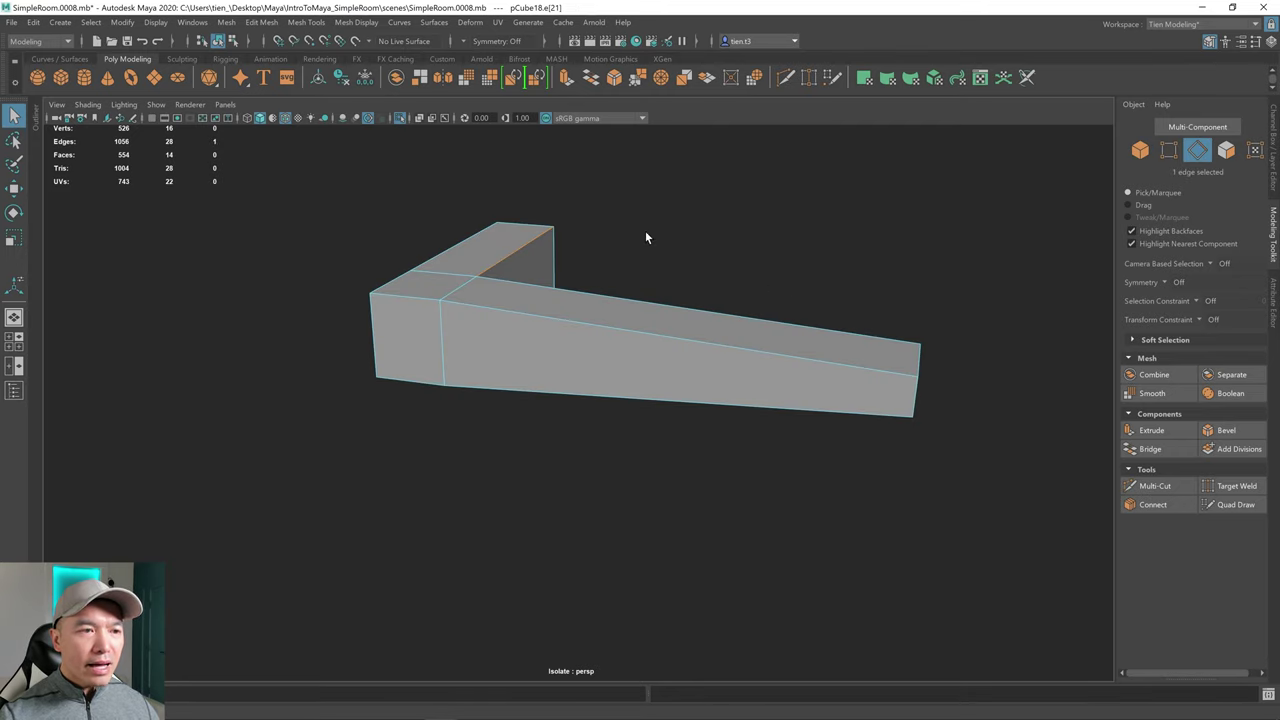
pyautogui.keyDown('shift'); pyautogui.moveTo(654, 219); pyautogui.dragTo(560, 221, button='right'); pyautogui.keyUp('shift')
pyautogui.click(479, 277)
pyautogui.keyDown('alt'); pyautogui.moveTo(486, 287); pyautogui.dragTo(570, 331); pyautogui.keyUp('alt')
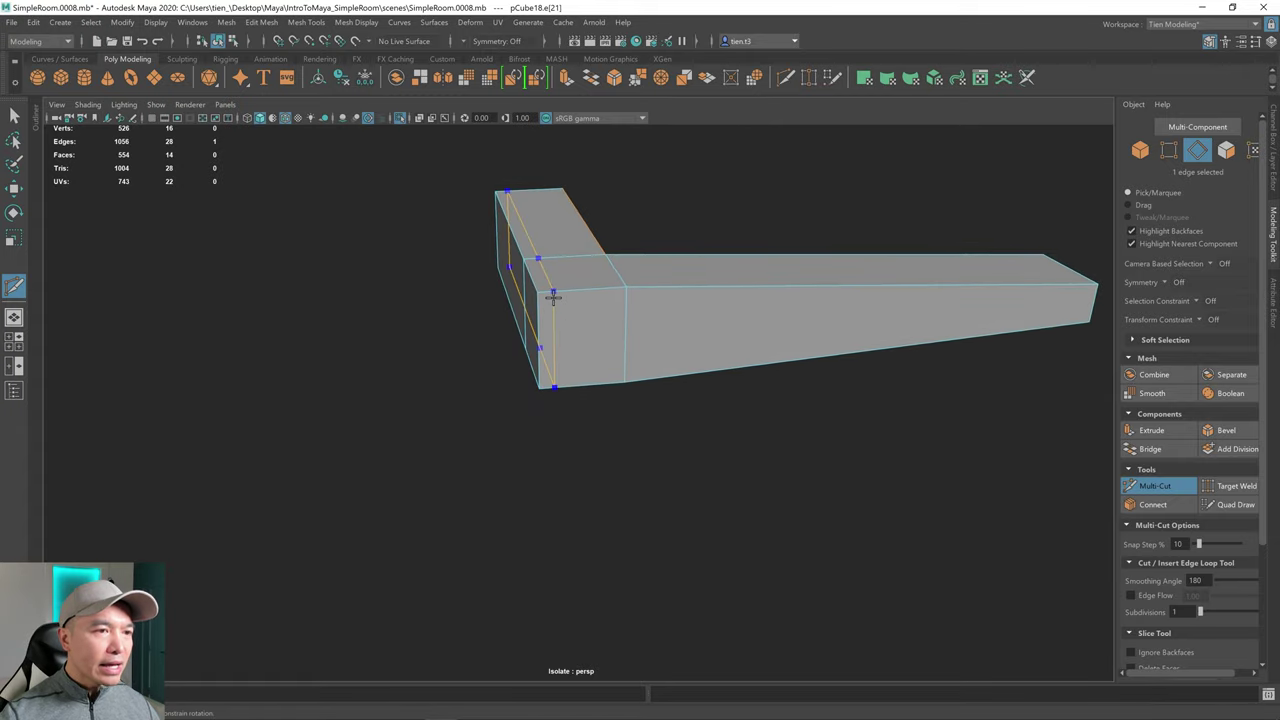
pyautogui.keyDown('ctrl'); pyautogui.click(557, 300); pyautogui.keyUp('ctrl')
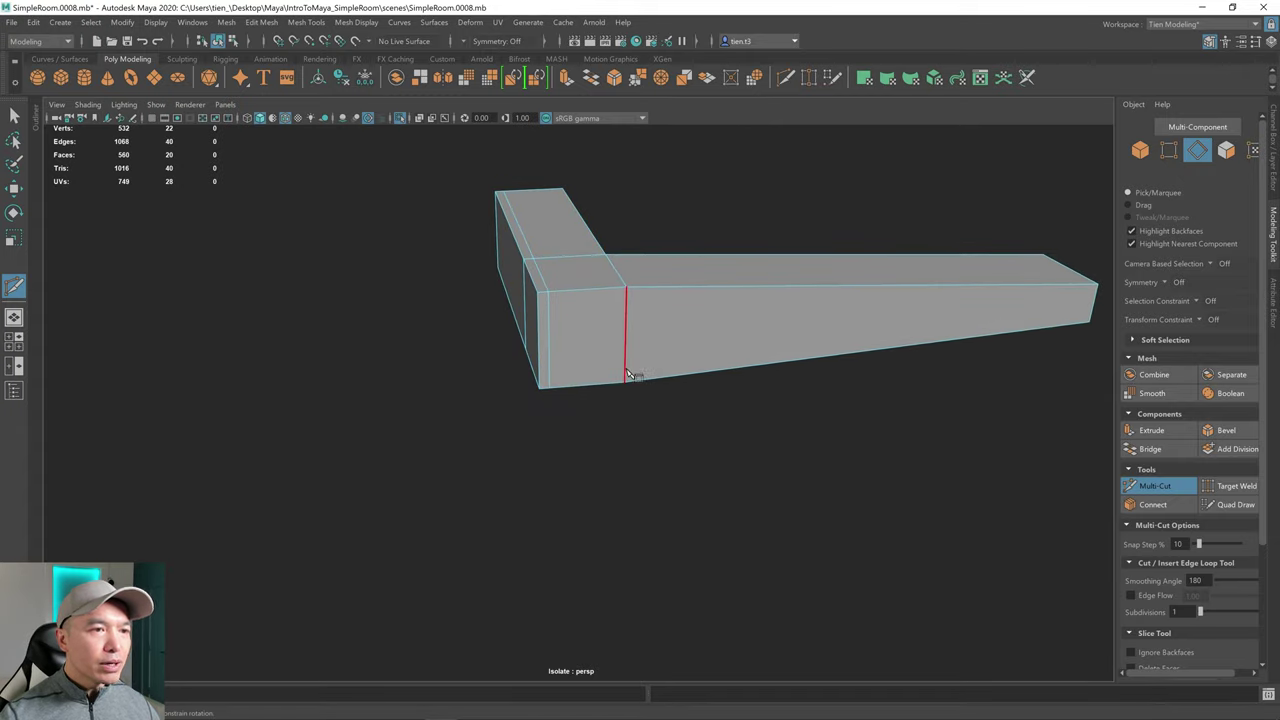
pyautogui.press('3')
pyautogui.press('1')
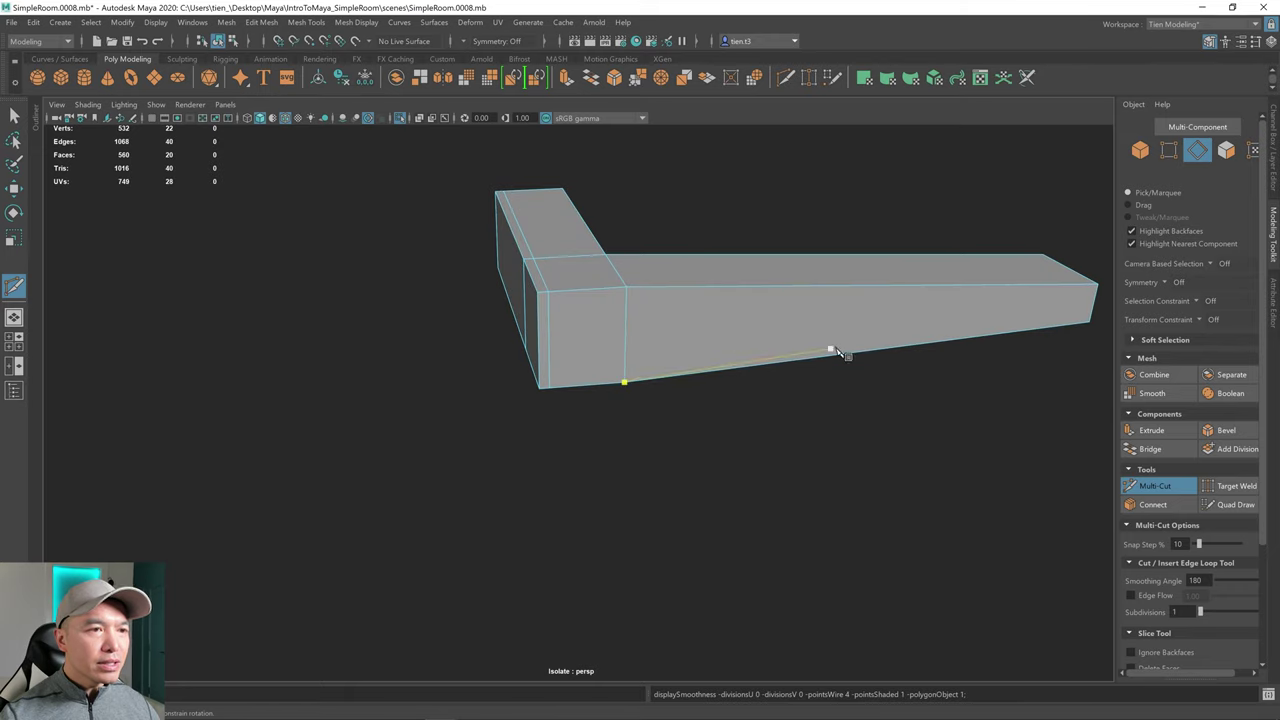
# - Insert supporting edge loops around the L shape near its top and bottom edges, undoing the misplaced loop
pyautogui.keyDown('alt'); pyautogui.moveTo(838, 352); pyautogui.dragTo(718, 338); pyautogui.keyUp('alt')
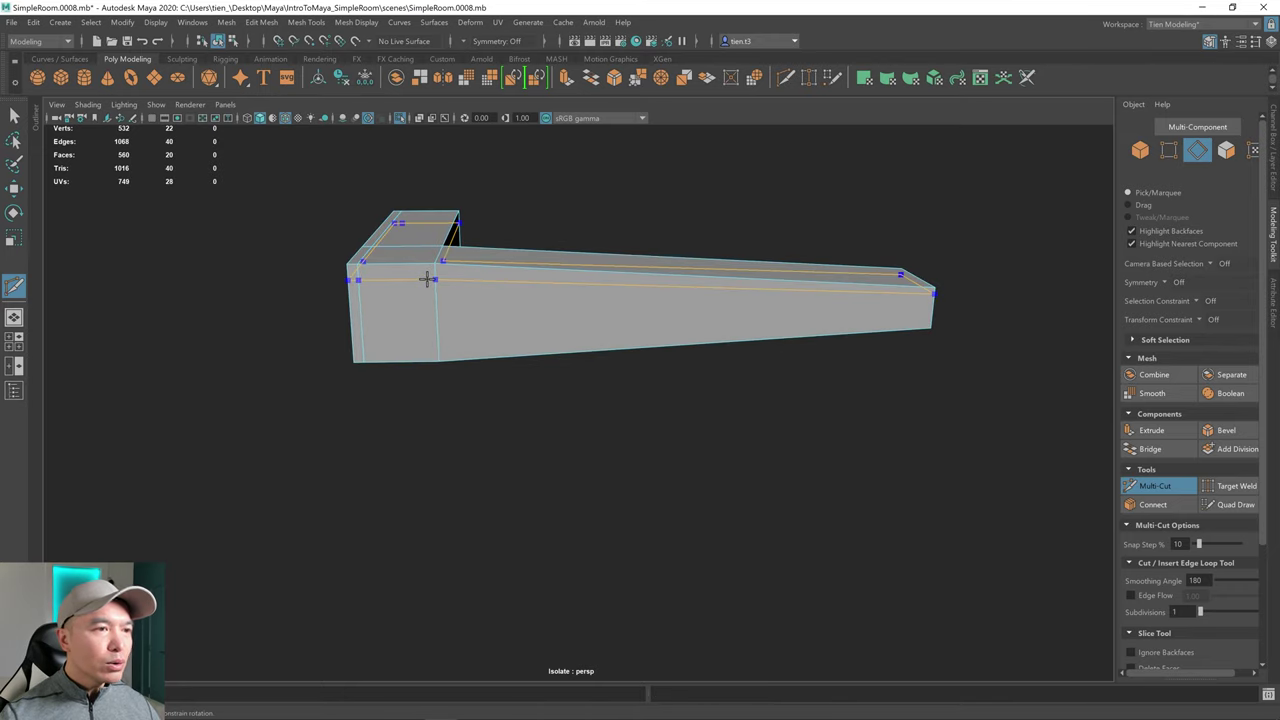
pyautogui.keyDown('ctrl'); pyautogui.click(429, 282); pyautogui.keyUp('ctrl')
pyautogui.keyDown('ctrl'); pyautogui.click(430, 349); pyautogui.keyUp('ctrl')
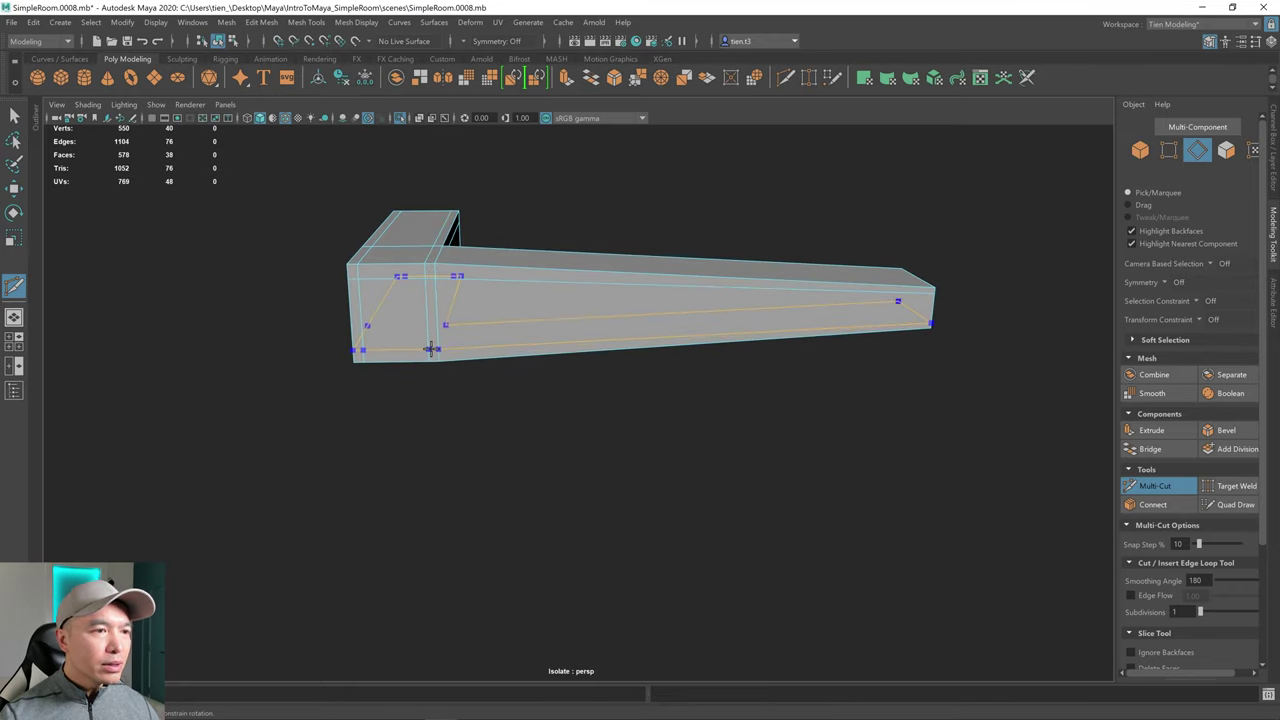
pyautogui.hotkey('ctrl', 'z')
pyautogui.keyDown('ctrl'); pyautogui.click(438, 349); pyautogui.keyUp('ctrl')
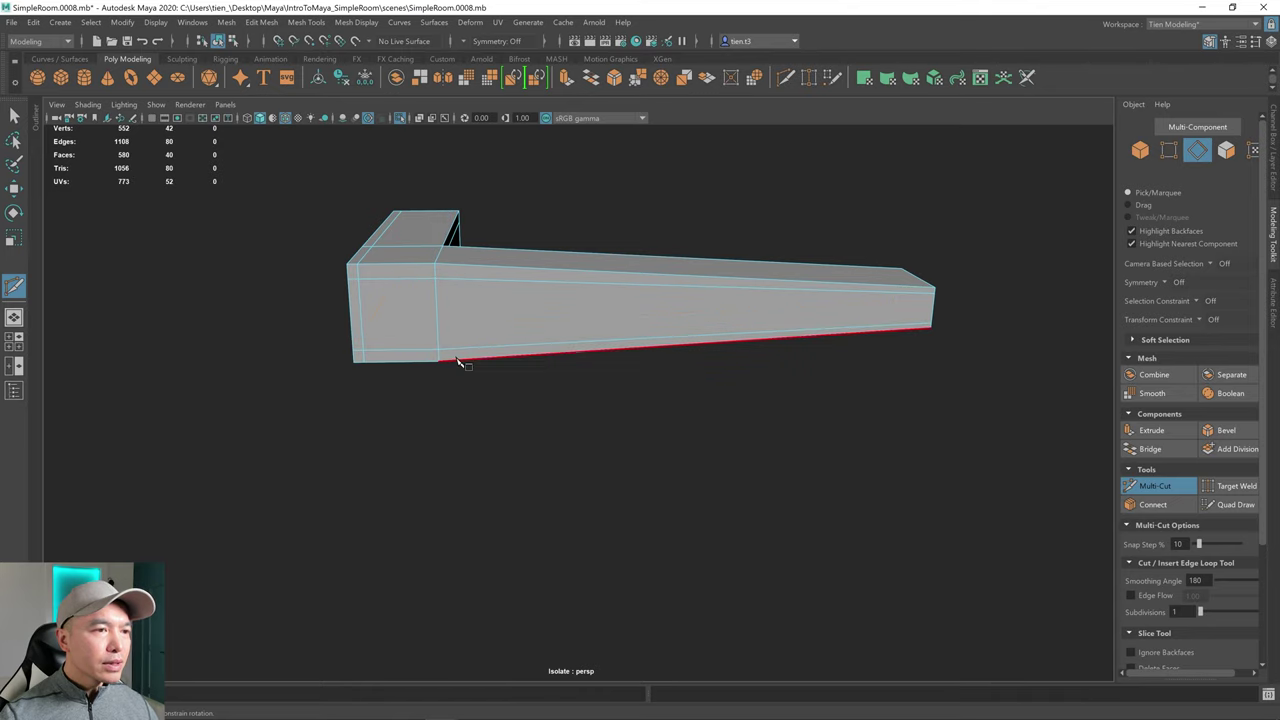
# - Insert further supporting edge loops along the sides of the legs and compare the smoothed and unsmoothed shape
pyautogui.keyDown('alt'); pyautogui.moveTo(458, 358); pyautogui.dragTo(609, 360, button='middle'); pyautogui.keyUp('alt')
pyautogui.keyDown('alt'); pyautogui.moveTo(609, 360); pyautogui.dragTo(546, 364); pyautogui.keyUp('alt')
pyautogui.keyDown('ctrl'); pyautogui.click(699, 293); pyautogui.keyUp('ctrl')
pyautogui.press('Return')
pyautogui.keyDown('ctrl'); pyautogui.click(592, 314); pyautogui.keyUp('ctrl')
pyautogui.press('w')
pyautogui.press('3')
pyautogui.press('1')
pyautogui.press('3')
pyautogui.press('1')
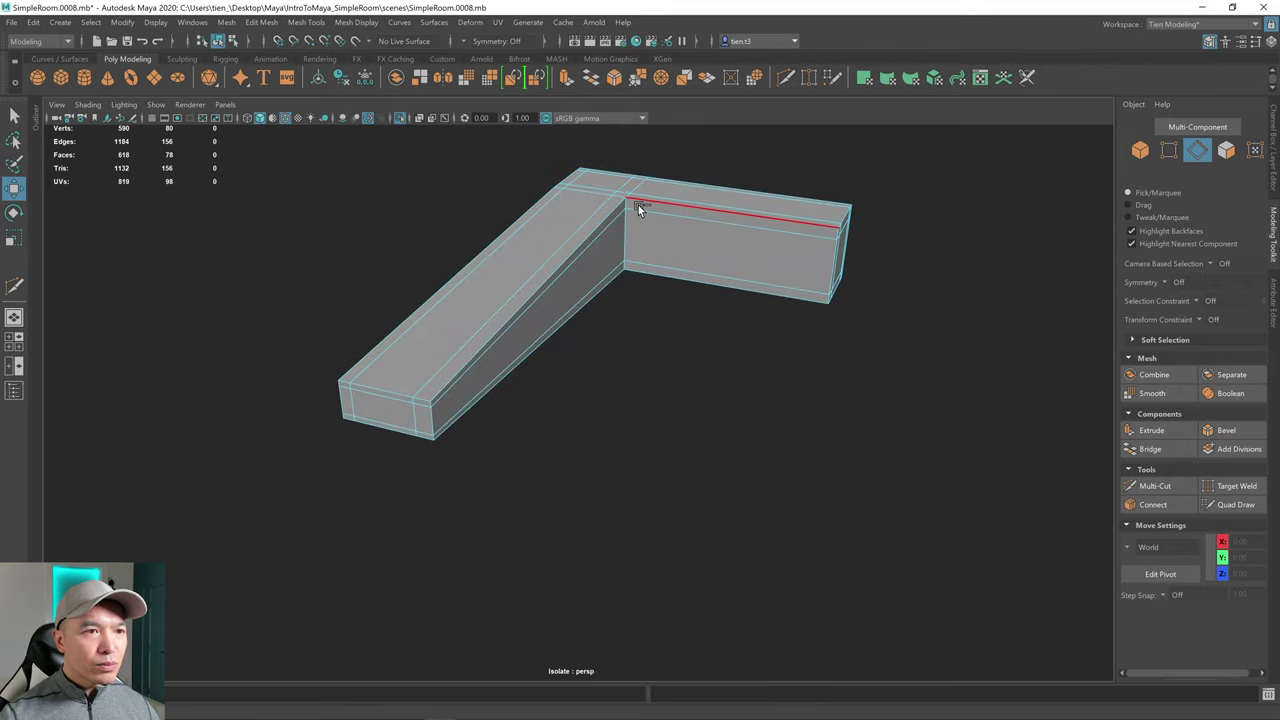
# - Insert an edge loop across the short leg right beside the inner corner and check the smoothed corner
pyautogui.click(15, 288)
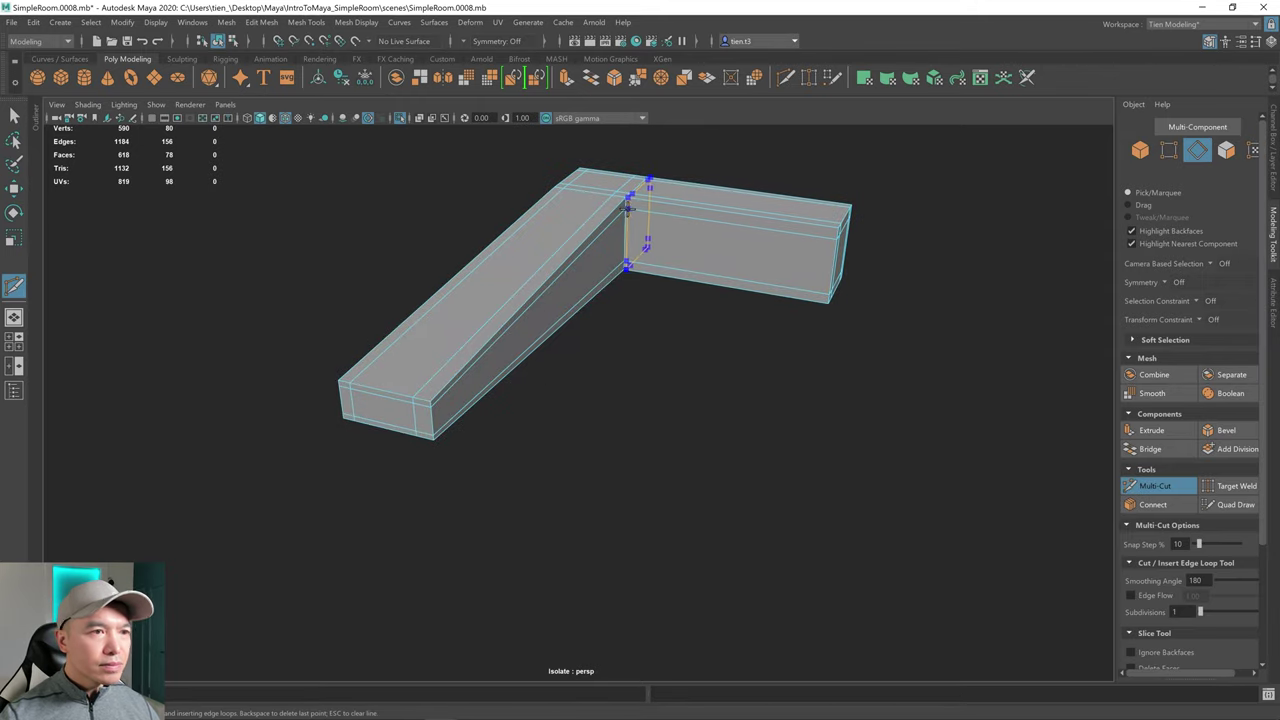
pyautogui.keyDown('alt'); pyautogui.moveTo(645, 230); pyautogui.dragTo(547, 277); pyautogui.keyUp('alt')
pyautogui.press('Return')
pyautogui.press('3')
pyautogui.press('1')
pyautogui.press('3')
pyautogui.press('1')
# - Insert edge loops across the long leg near the inner corner and near its end, checking the result in smooth preview
pyautogui.keyDown('alt'); pyautogui.moveTo(548, 347); pyautogui.dragTo(617, 320); pyautogui.keyUp('alt')
pyautogui.keyDown('ctrl'); pyautogui.click(609, 302); pyautogui.keyUp('ctrl')
pyautogui.keyDown('alt'); pyautogui.moveTo(608, 371); pyautogui.dragTo(507, 378); pyautogui.keyUp('alt')
pyautogui.keyDown('ctrl'); pyautogui.click(645, 380); pyautogui.keyUp('ctrl')
pyautogui.keyDown('alt'); pyautogui.moveTo(645, 380); pyautogui.dragTo(814, 357); pyautogui.keyUp('alt')
pyautogui.press('3')
pyautogui.press('1')
pyautogui.keyDown('alt'); pyautogui.moveTo(814, 357); pyautogui.dragTo(613, 411, button='middle'); pyautogui.keyUp('alt')
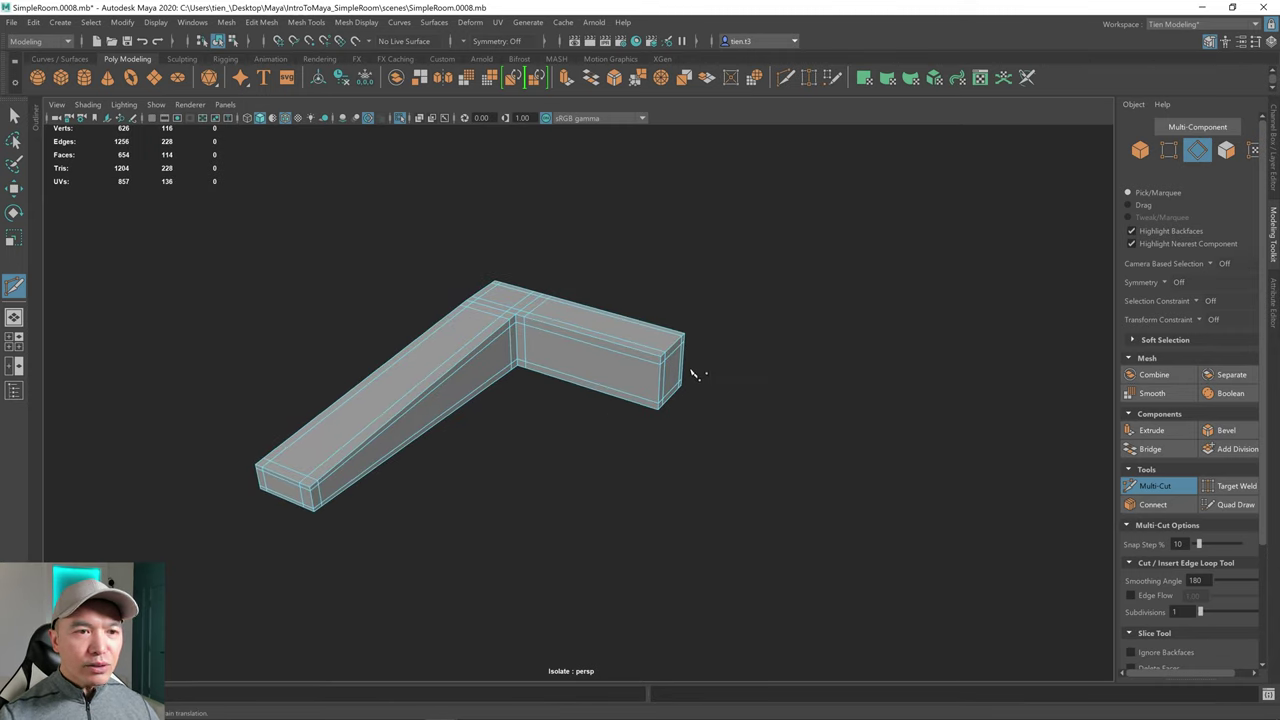
# - Select the nine end-cap faces of the short leg and delete them to leave that end open
pyautogui.scroll(5, 668, 377)
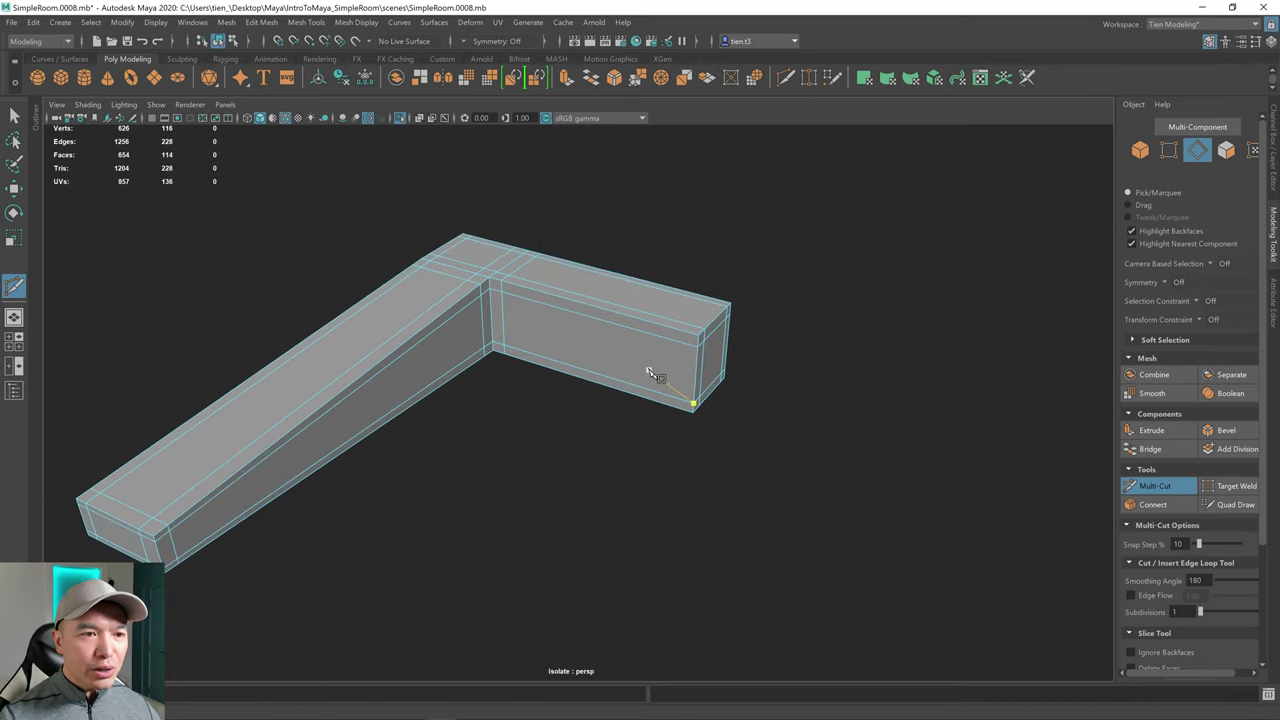
pyautogui.press('q')
pyautogui.keyDown('alt'); pyautogui.moveTo(673, 358); pyautogui.dragTo(595, 352); pyautogui.keyUp('alt')
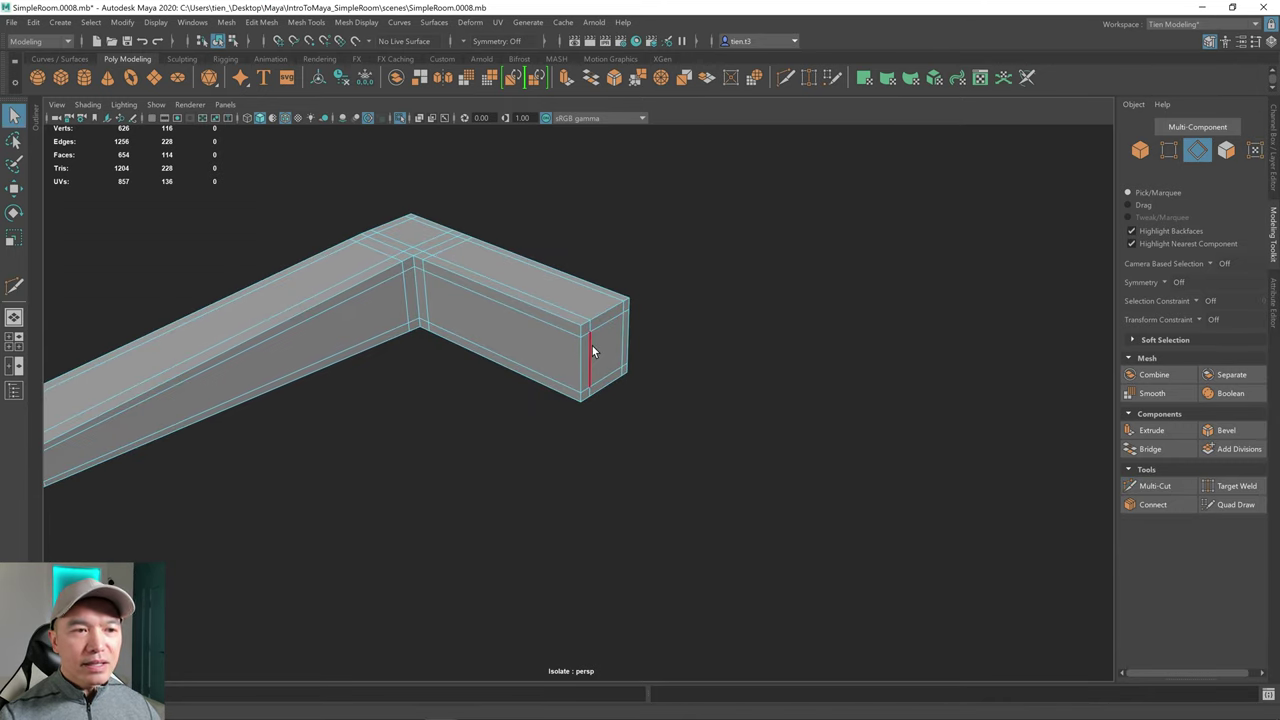
pyautogui.rightClick(610, 321)
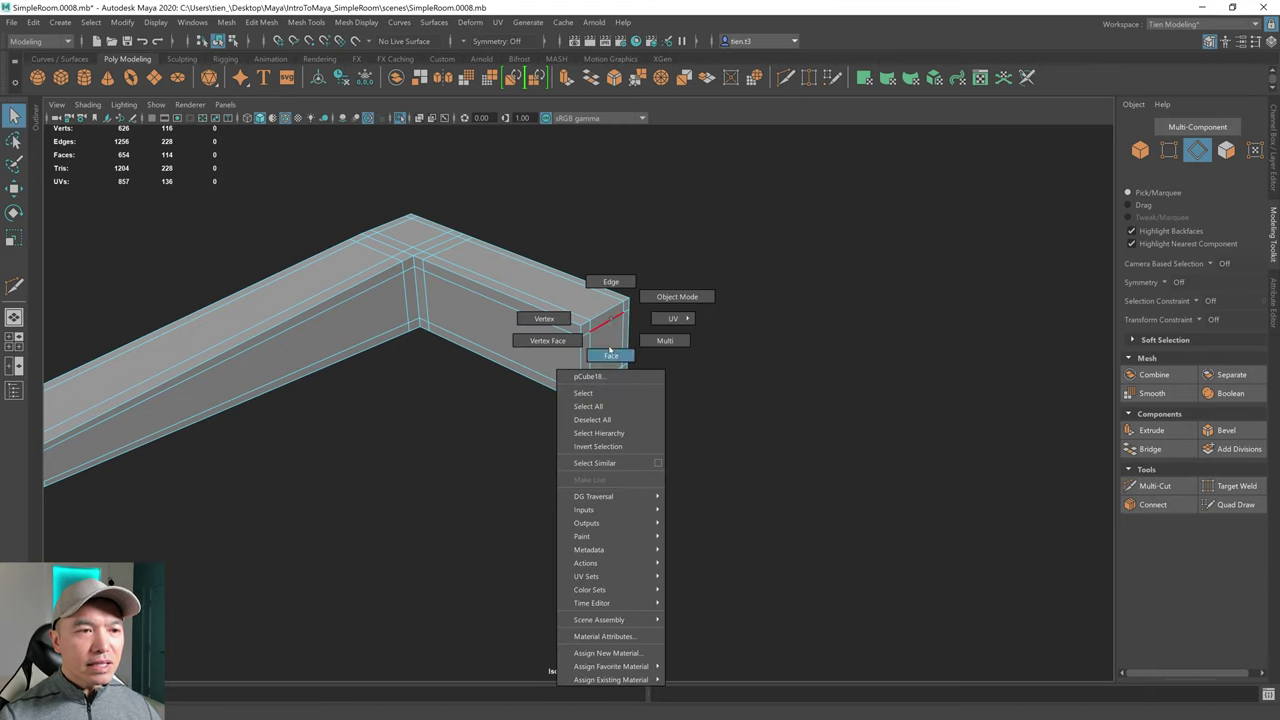
pyautogui.click(611, 355)
pyautogui.moveTo(611, 355)
pyautogui.keyDown('alt'); pyautogui.mouseDown()
pyautogui.moveTo(633, 373)
pyautogui.moveTo(630, 350)
pyautogui.mouseUp(); pyautogui.keyUp('alt')
pyautogui.moveTo(482, 274); pyautogui.dragTo(674, 522)
pyautogui.keyDown('alt'); pyautogui.moveTo(668, 468); pyautogui.dragTo(666, 493); pyautogui.keyUp('alt')
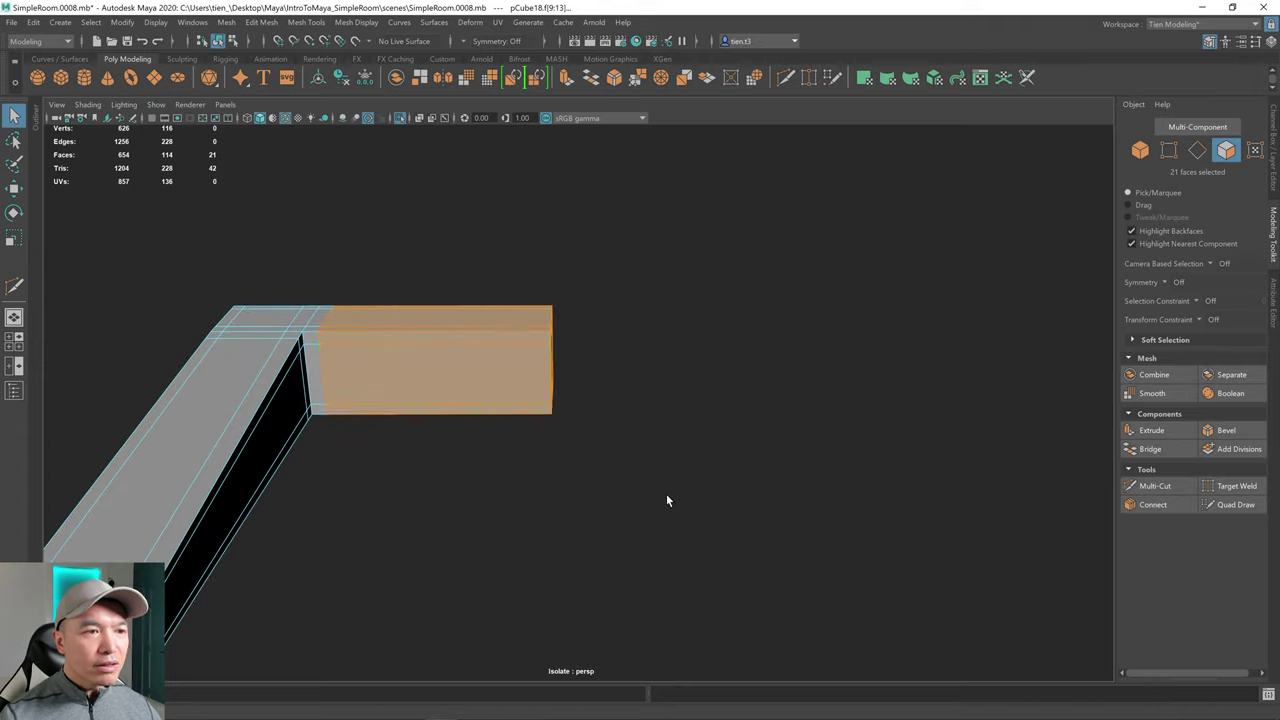
pyautogui.keyDown('alt'); pyautogui.moveTo(515, 488); pyautogui.dragTo(633, 392); pyautogui.keyUp('alt')
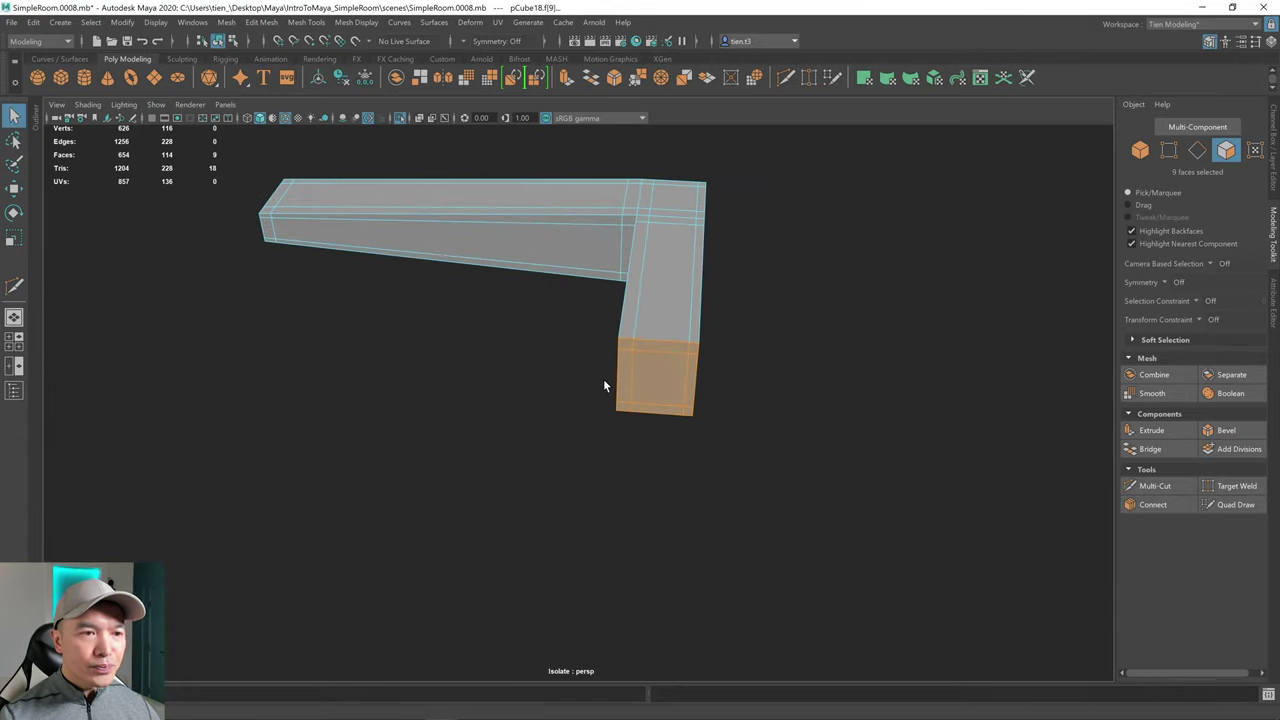
pyautogui.press('Delete')
pyautogui.keyDown('alt'); pyautogui.moveTo(590, 326); pyautogui.dragTo(603, 338); pyautogui.keyUp('alt')
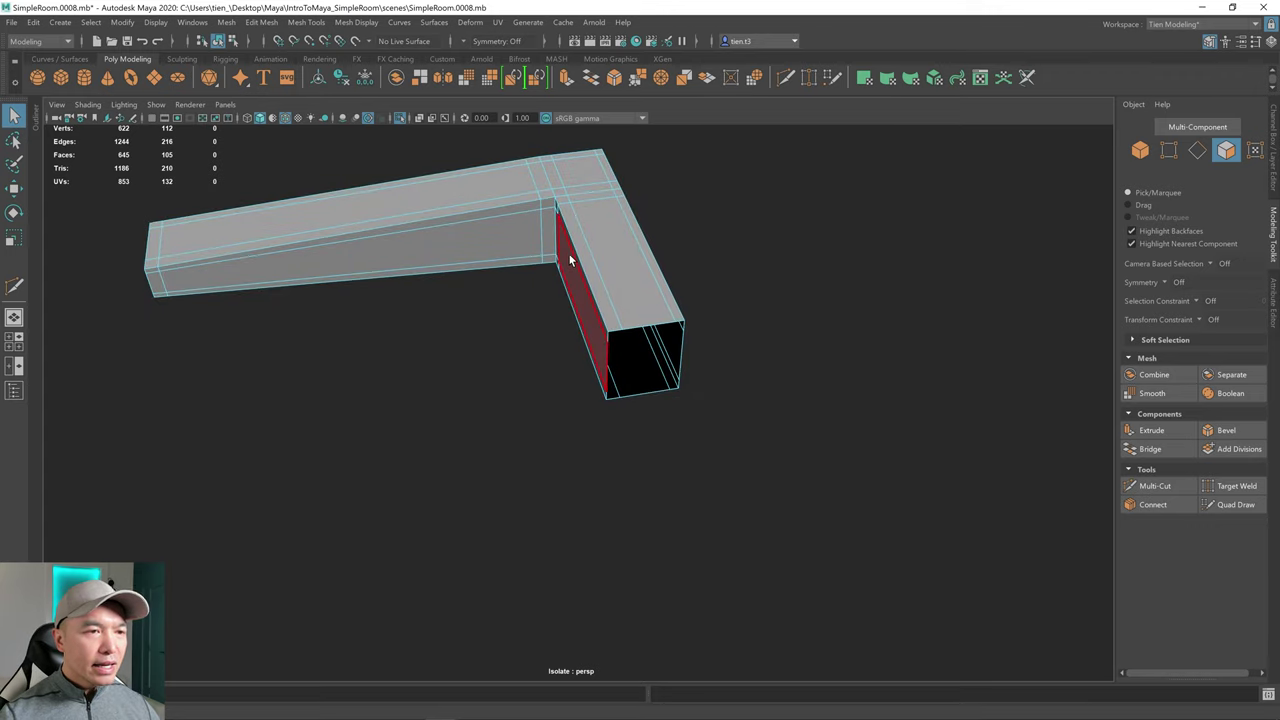
# - Set the L-shaped mesh to smooth preview, return to object mode, and turn off isolate select to show the room
pyautogui.press('3')
pyautogui.keyDown('alt'); pyautogui.moveTo(568, 253); pyautogui.dragTo(589, 356); pyautogui.keyUp('alt')
pyautogui.scroll(-3, 619, 360)
pyautogui.moveTo(589, 358); pyautogui.dragTo(664, 308, button='right')
pyautogui.keyDown('alt'); pyautogui.moveTo(648, 363); pyautogui.dragTo(592, 419); pyautogui.keyUp('alt')
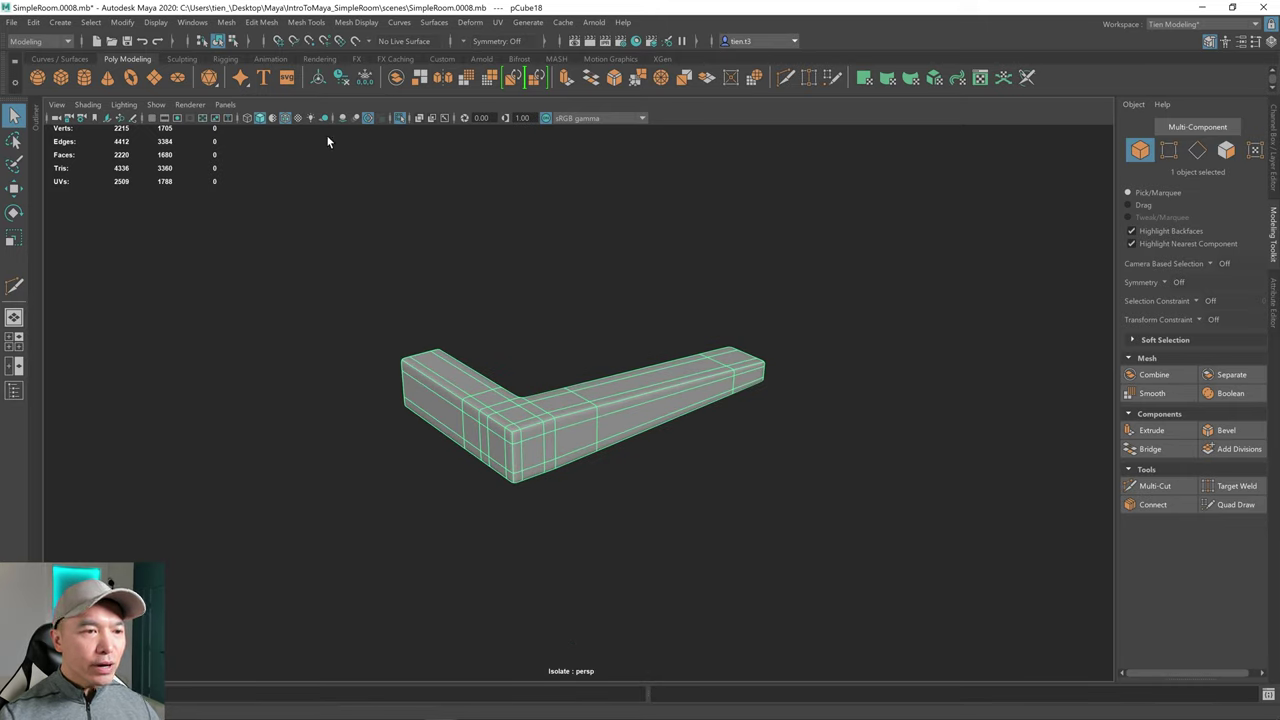
pyautogui.click(398, 118)
pyautogui.scroll(-3, 512, 388)
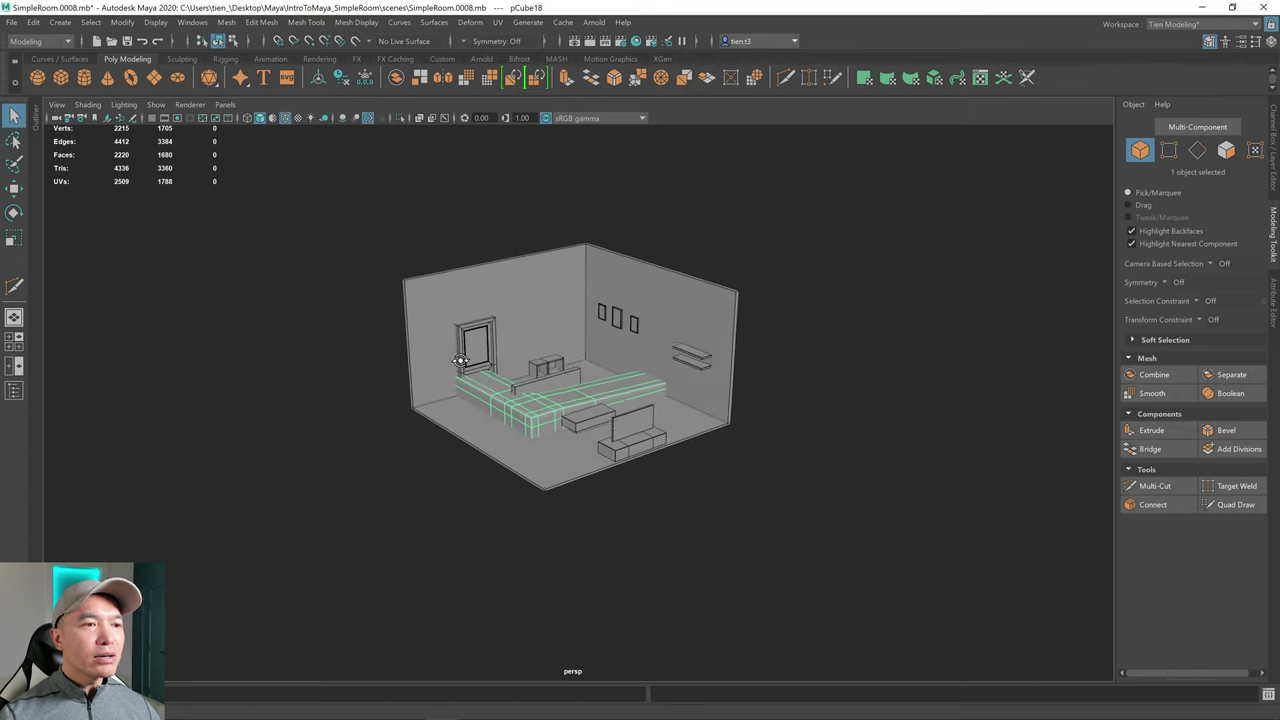
# - Raise the L-shaped mesh to 1.34 in Y and scale it down uniformly to about 0.26
pyautogui.press('w')
pyautogui.moveTo(568, 356); pyautogui.dragTo(565, 297)
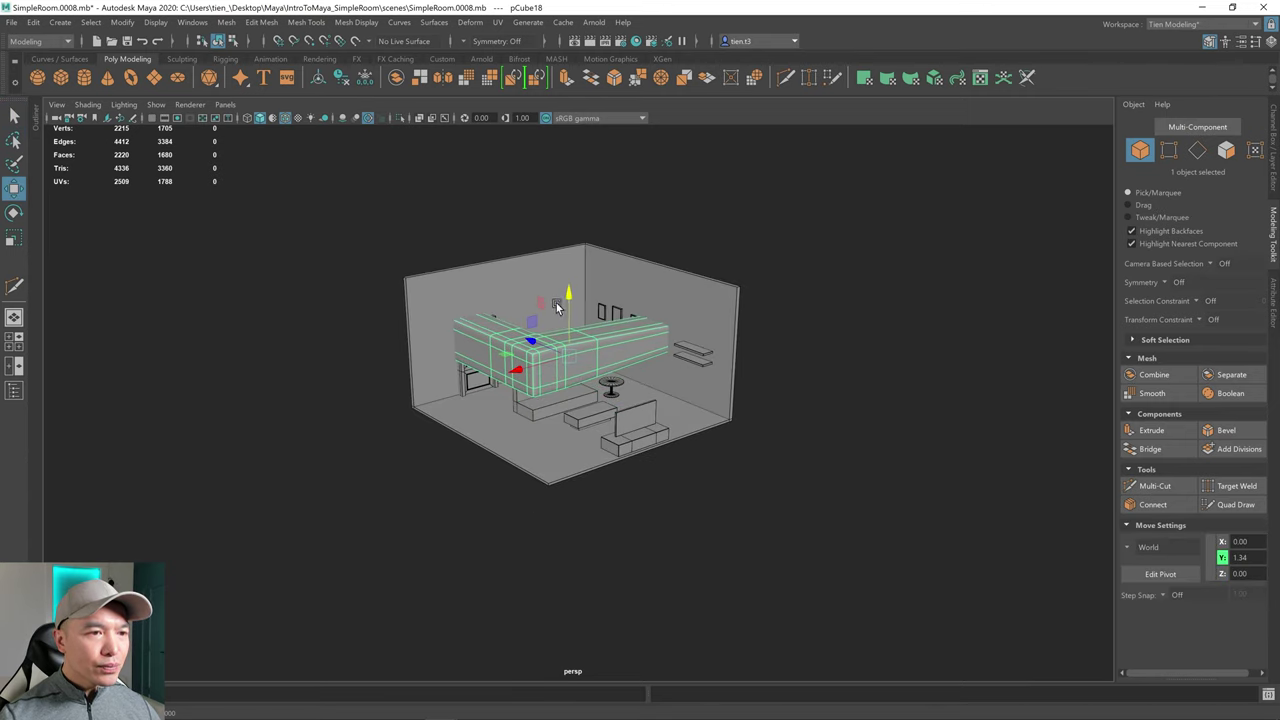
pyautogui.press('r')
pyautogui.moveTo(567, 362); pyautogui.dragTo(413, 408)
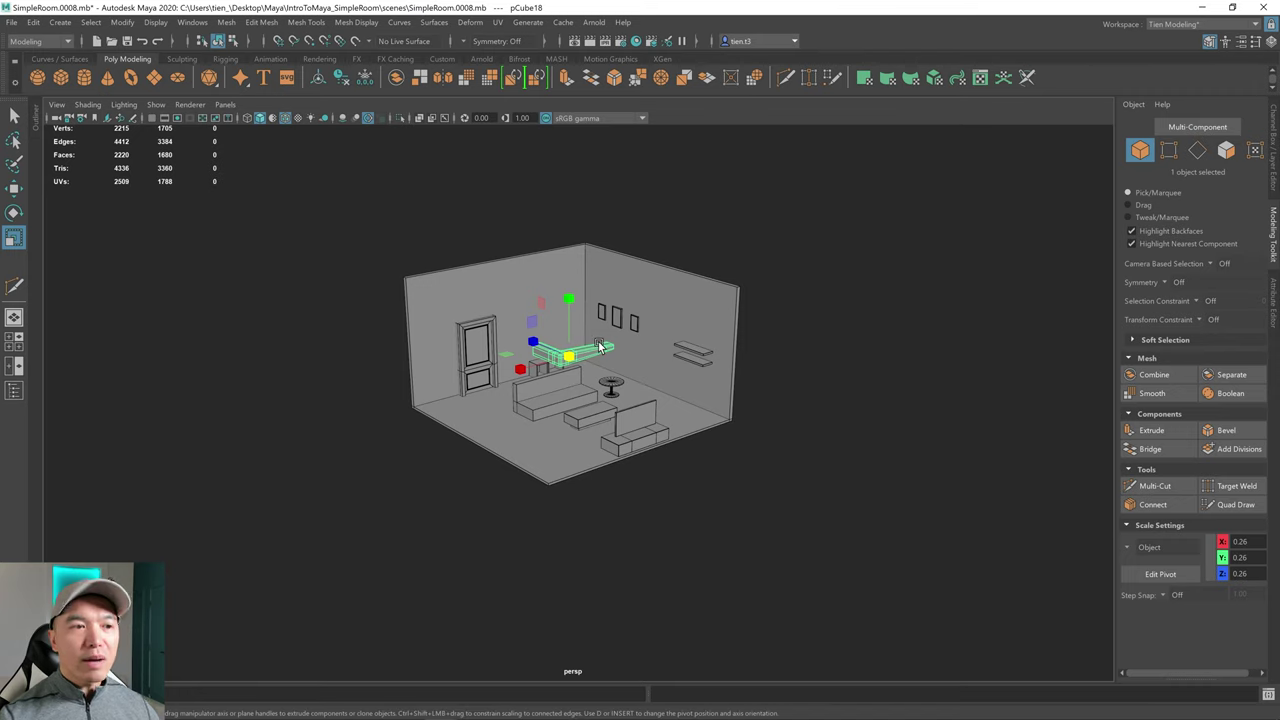
# - Move the L-shaped mesh in the top view towards the door, to X 0.80 and Z 1.56
pyautogui.press('space')
pyautogui.press('space')
pyautogui.press('w')
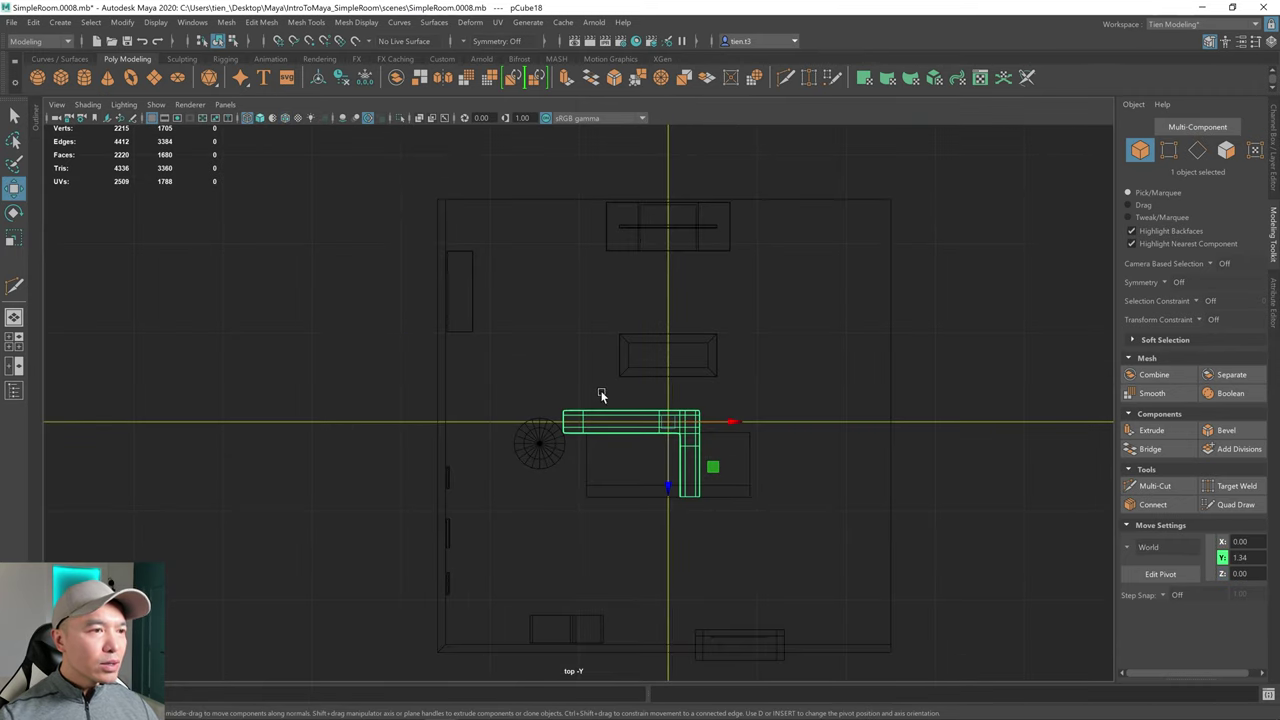
pyautogui.keyDown('alt'); pyautogui.moveTo(716, 464); pyautogui.dragTo(632, 330, button='middle'); pyautogui.keyUp('alt')
pyautogui.moveTo(632, 330); pyautogui.dragTo(695, 478)
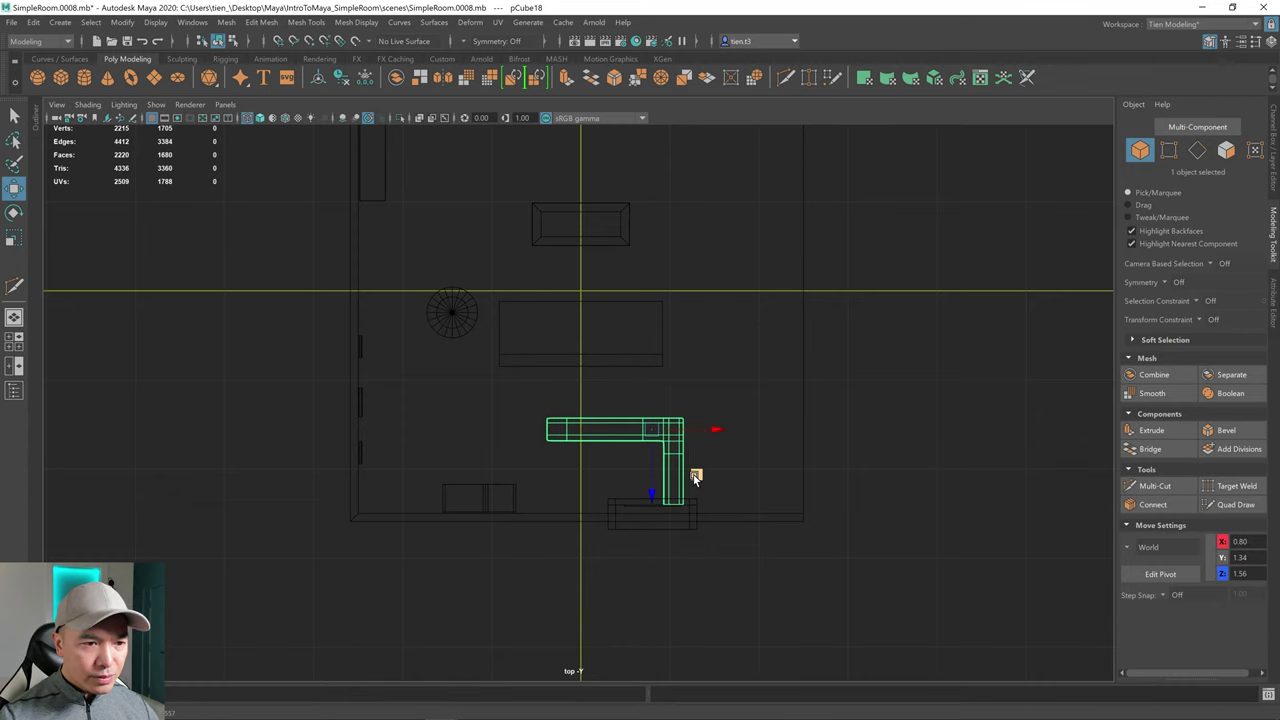
# - Scale the L-shaped mesh down uniformly to roughly the size of a handle for the door
pyautogui.press('space')
pyautogui.press('space')
pyautogui.press('r')
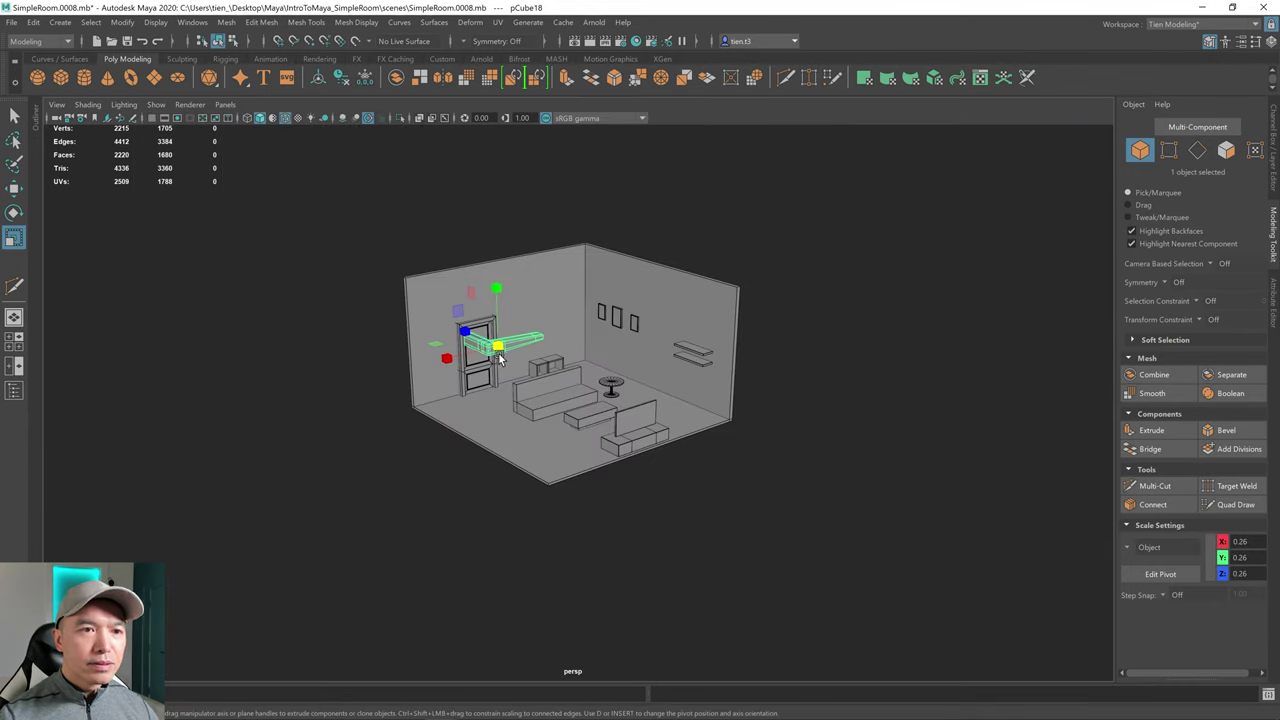
pyautogui.moveTo(498, 350); pyautogui.dragTo(458, 376)
pyautogui.press('w')
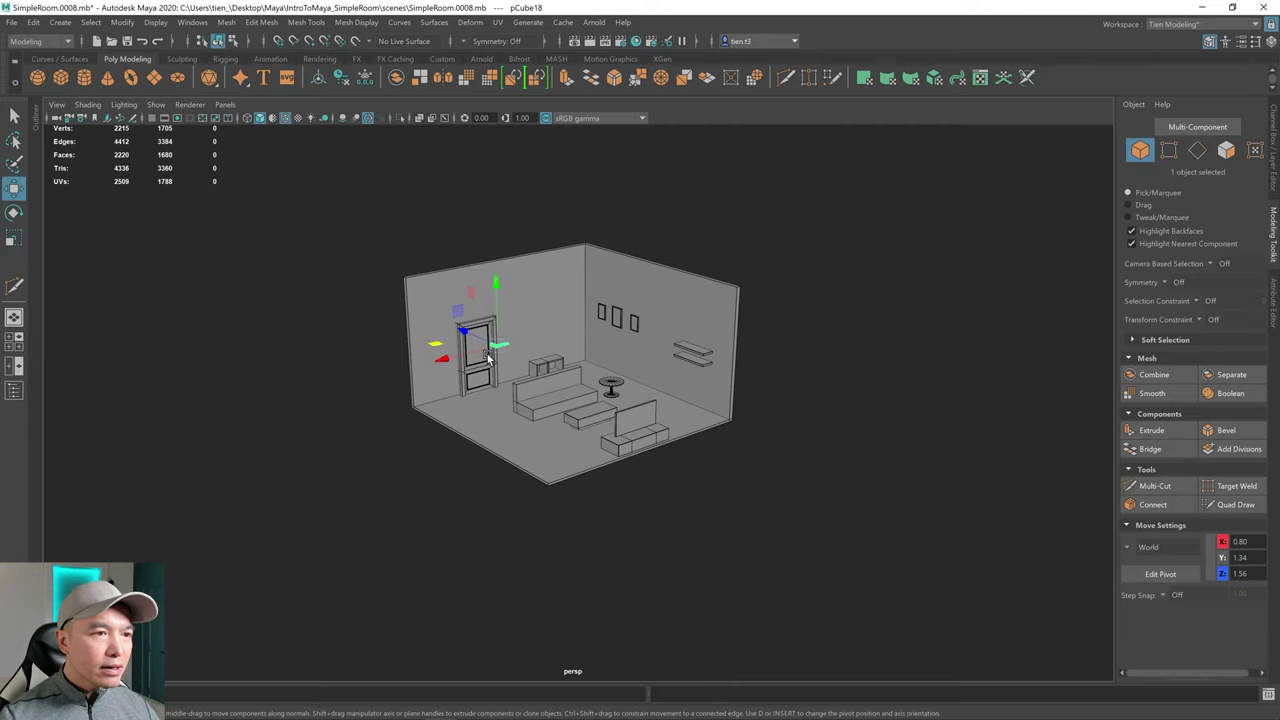
# - Move the L-shaped handle in front of the door, to X 1.04 and Z 2.23
pyautogui.press('f')
pyautogui.scroll(-8, 483, 358)
pyautogui.moveTo(498, 395); pyautogui.dragTo(417, 440)
pyautogui.press('space')
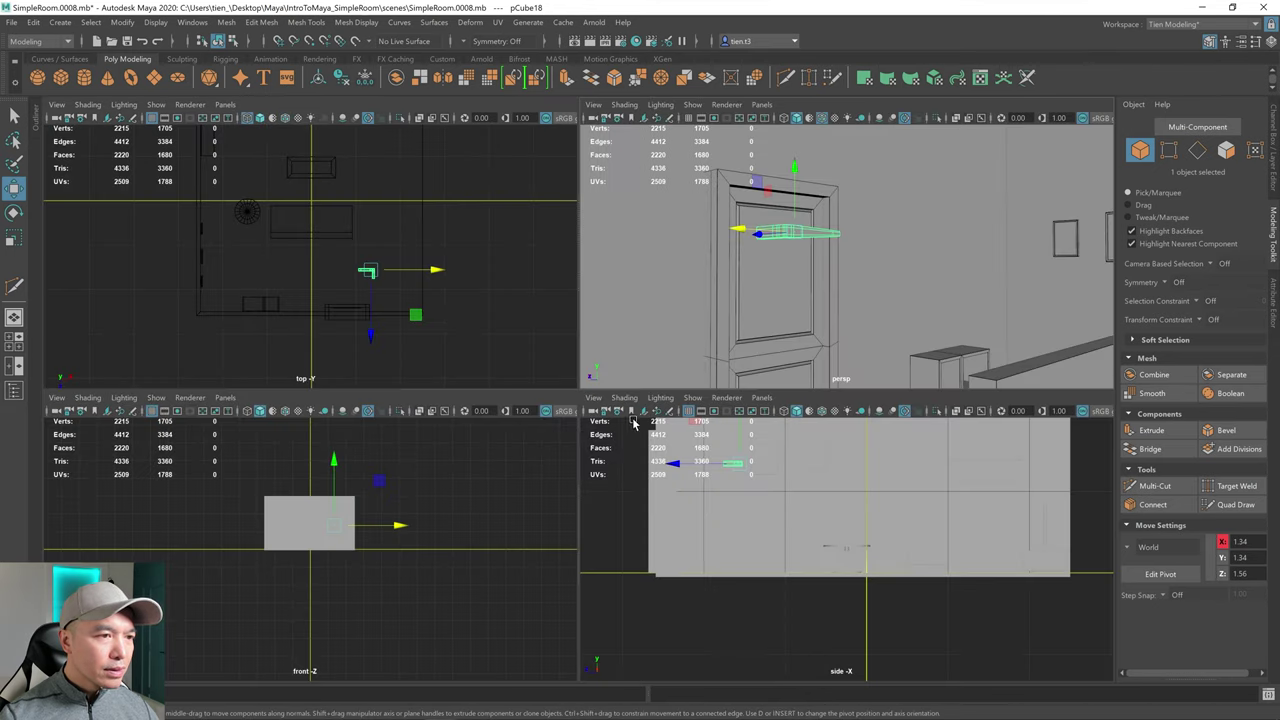
pyautogui.press('space')
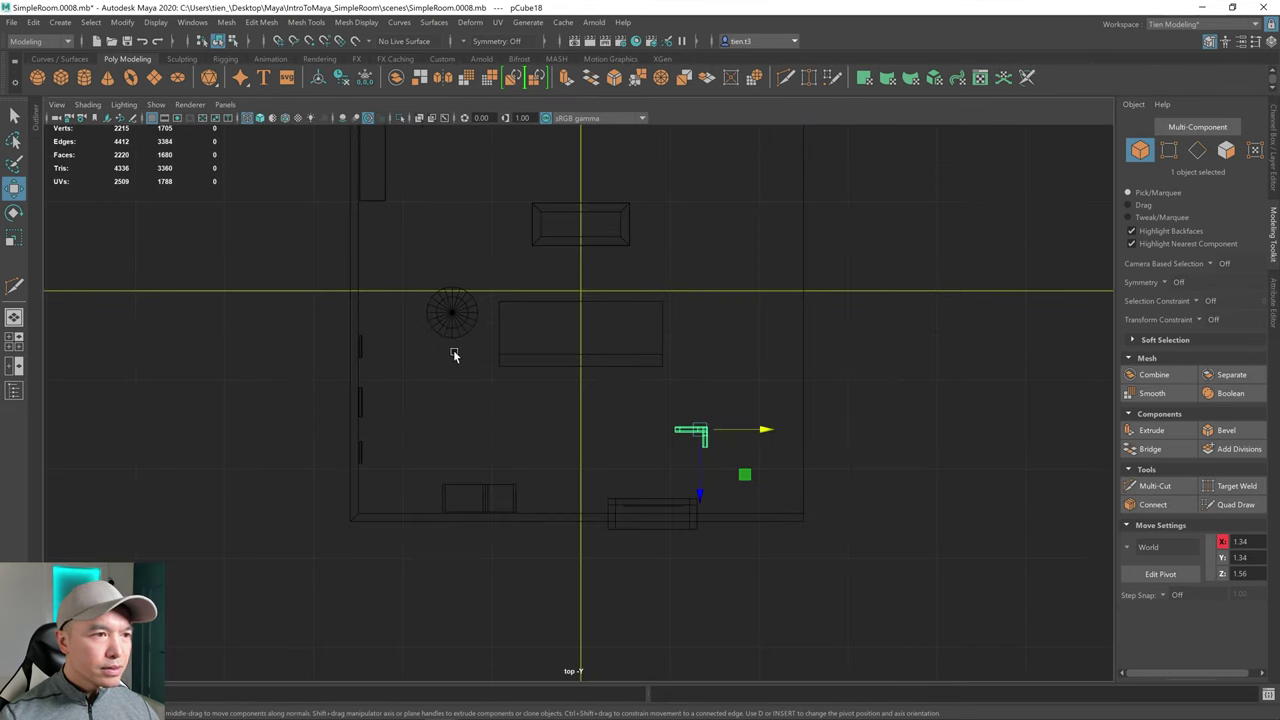
pyautogui.moveTo(764, 436); pyautogui.dragTo(748, 434)
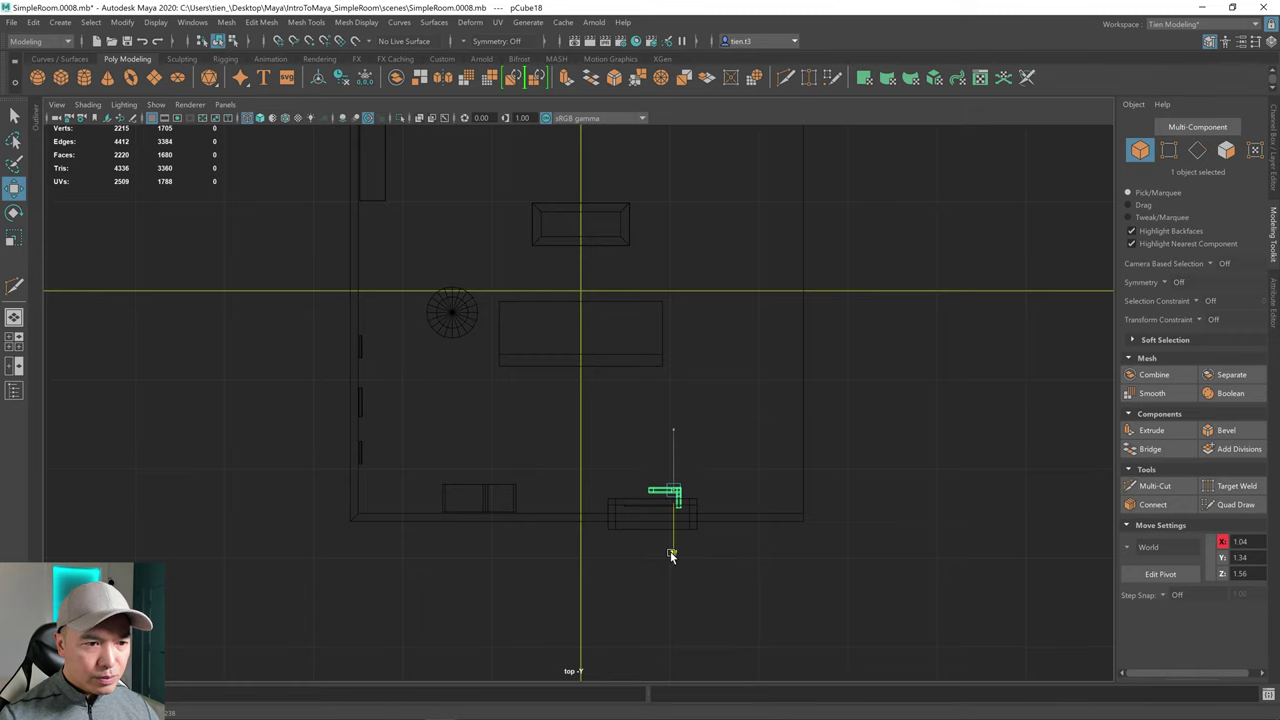
# - Set the handle's height on the door to Y 0.90 and shift it sideways to X 1.11
pyautogui.press('space')
pyautogui.press('space')
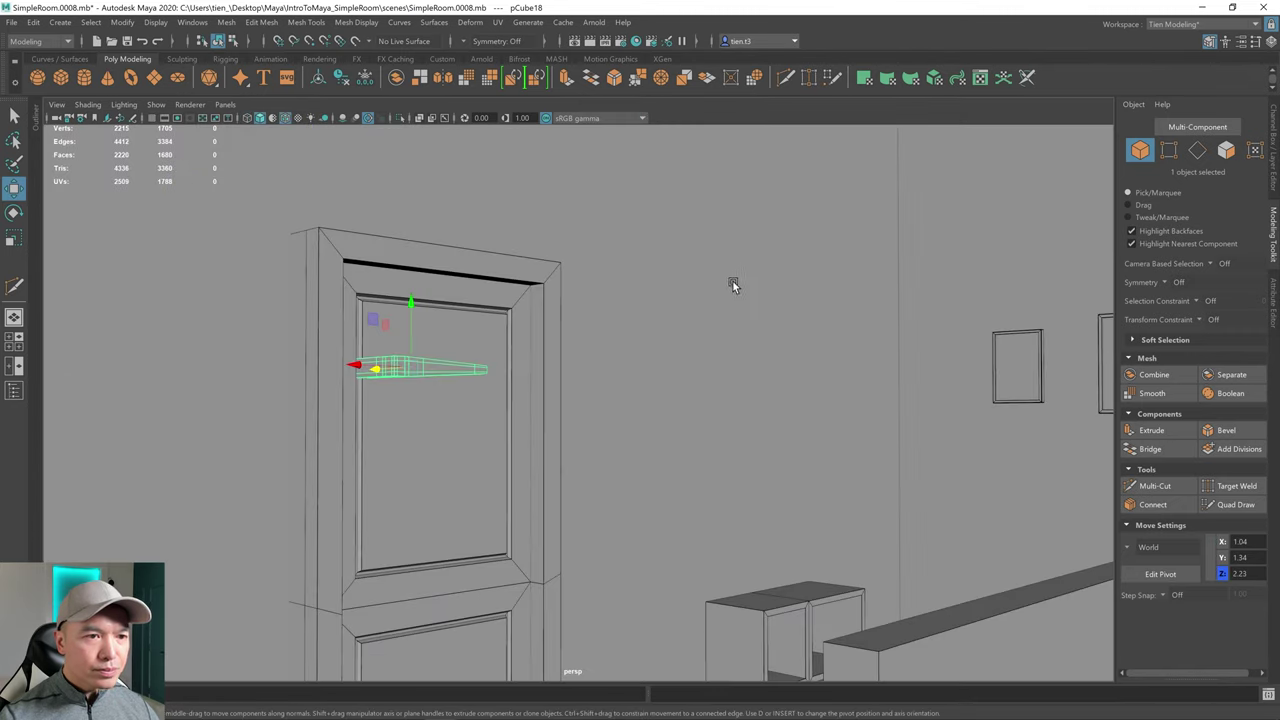
pyautogui.keyDown('alt'); pyautogui.moveTo(734, 280); pyautogui.dragTo(582, 307); pyautogui.keyUp('alt')
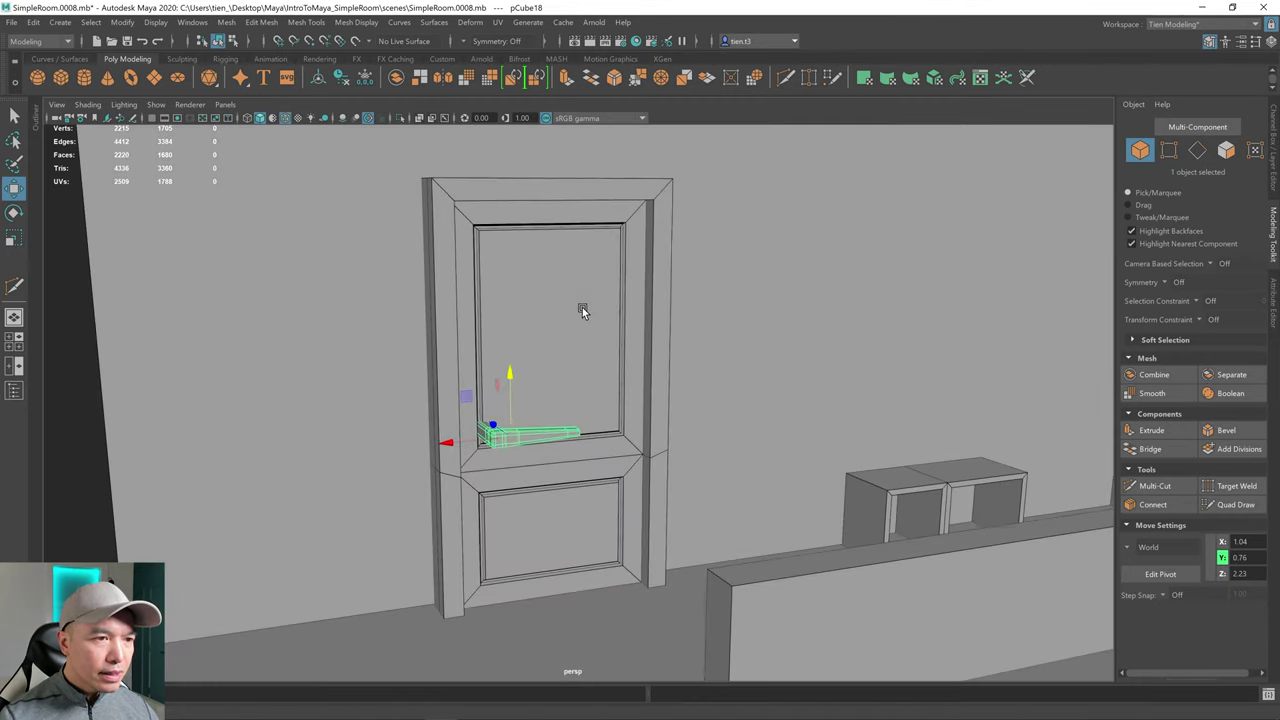
pyautogui.keyDown('alt'); pyautogui.moveTo(582, 307); pyautogui.dragTo(631, 234, button='middle'); pyautogui.keyUp('alt')
pyautogui.keyDown('alt'); pyautogui.moveTo(631, 234); pyautogui.dragTo(622, 295, button='right'); pyautogui.keyUp('alt')
pyautogui.moveTo(491, 344); pyautogui.dragTo(466, 348)
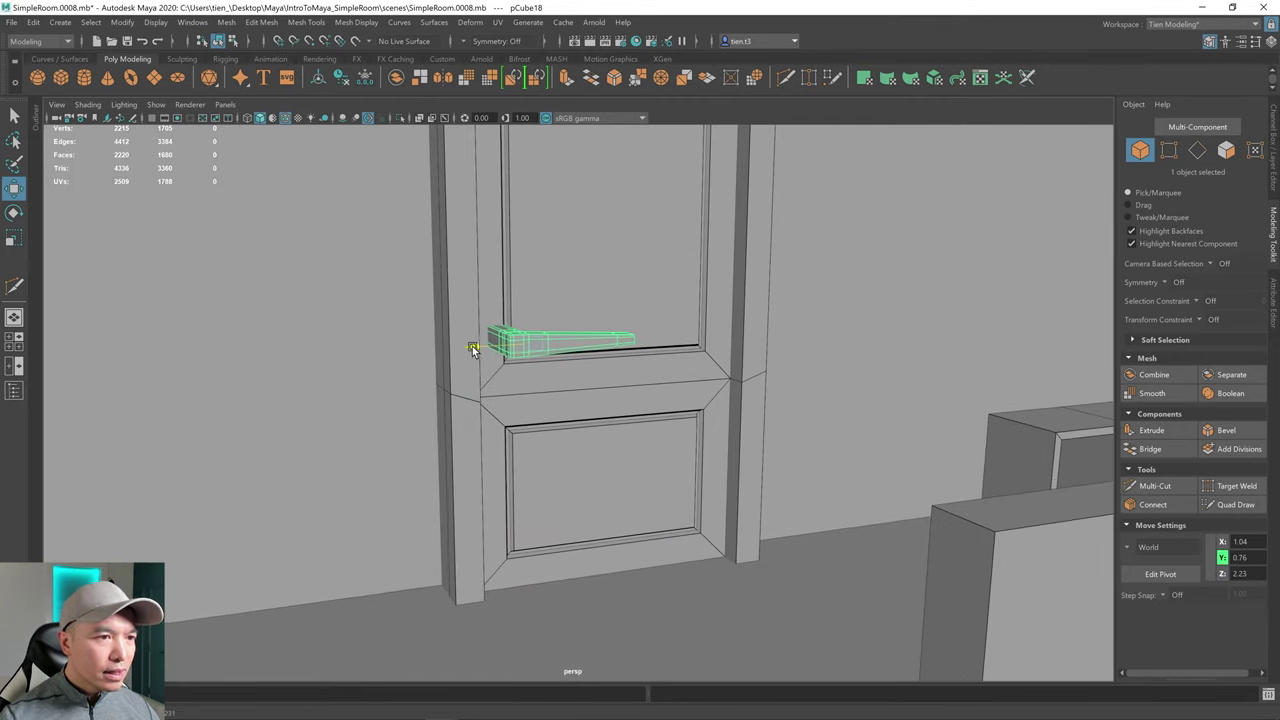
pyautogui.moveTo(528, 286); pyautogui.dragTo(547, 255)
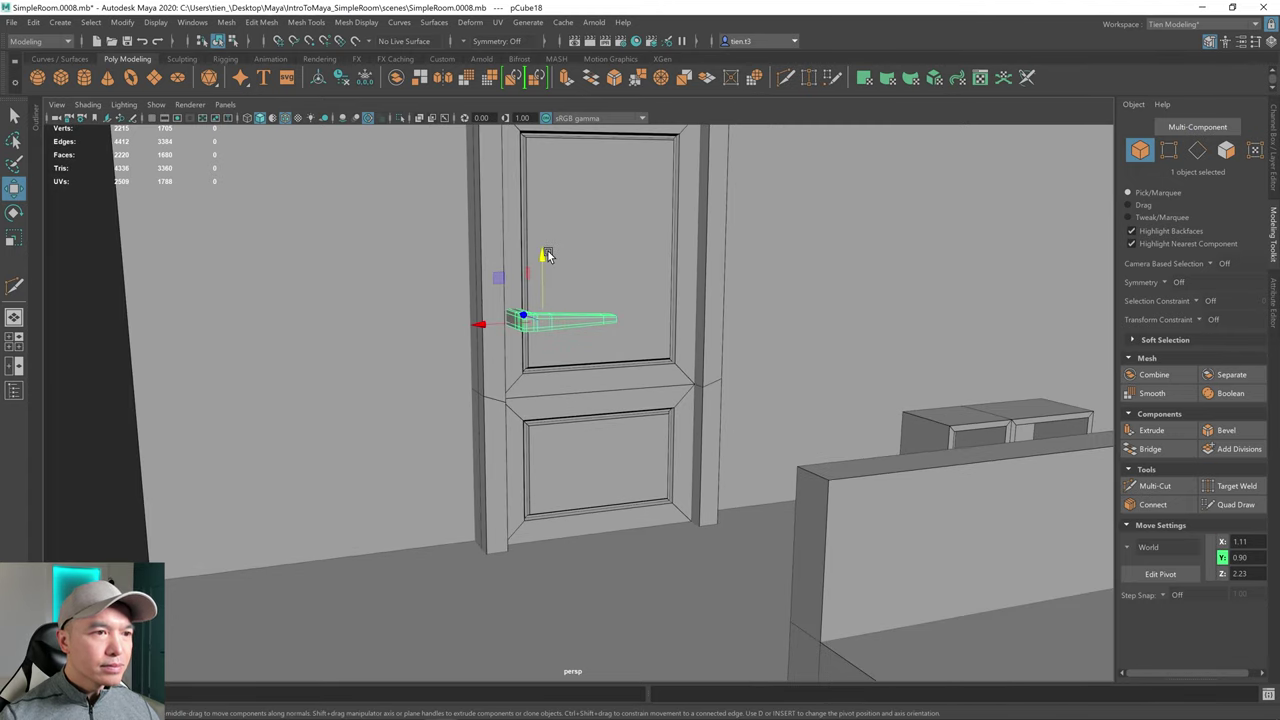
# - Scale the handle down slightly, place it against the door at X 1.15 and Z 2.31, and deselect it
pyautogui.press('r')
pyautogui.moveTo(540, 327)
pyautogui.mouseDown()
pyautogui.moveTo(502, 358)
pyautogui.moveTo(471, 306)
pyautogui.moveTo(543, 346)
pyautogui.moveTo(526, 360)
pyautogui.mouseUp()
pyautogui.press('w')
pyautogui.press('r')
pyautogui.press('w')
pyautogui.press('5')
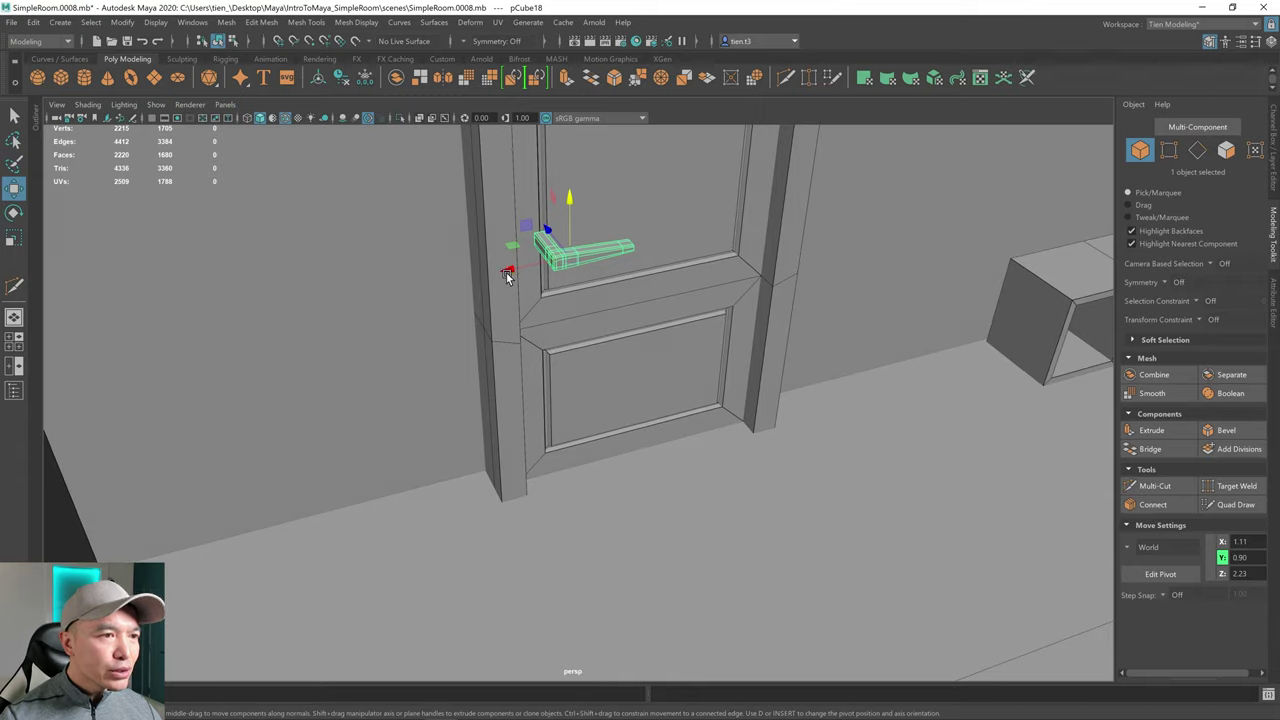
pyautogui.moveTo(506, 272); pyautogui.dragTo(524, 222)
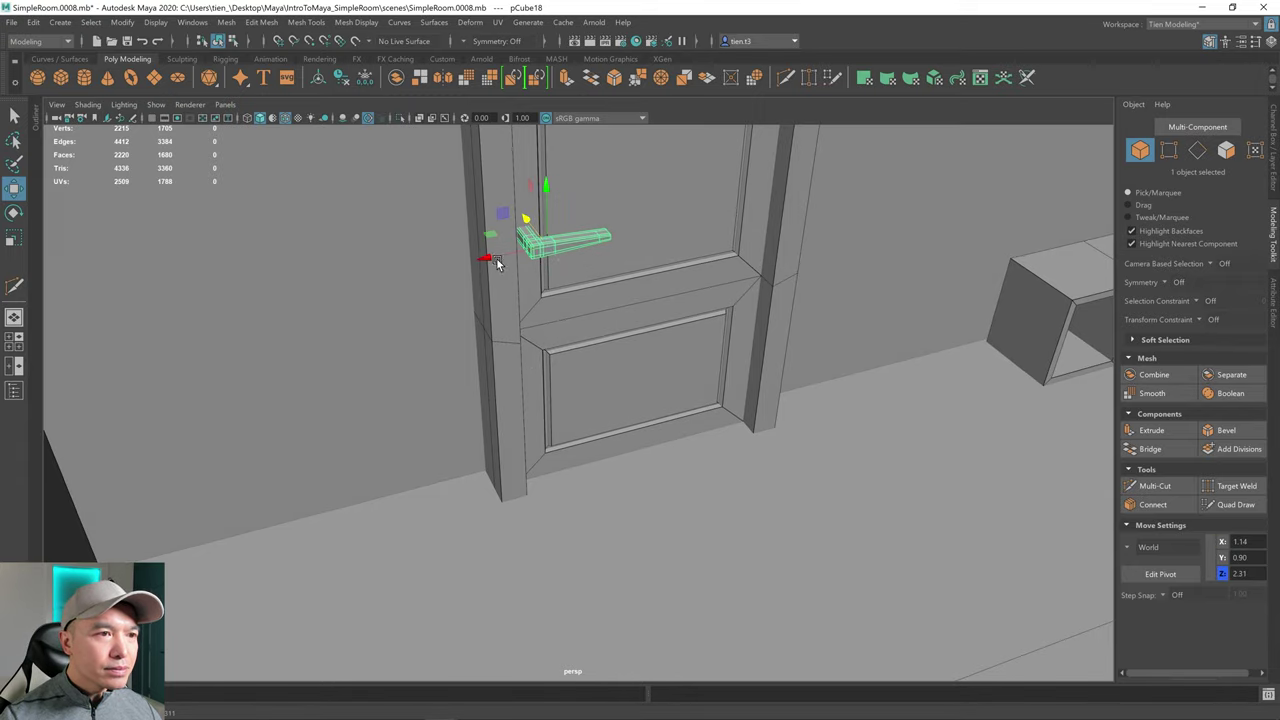
pyautogui.scroll(-10, 500, 263)
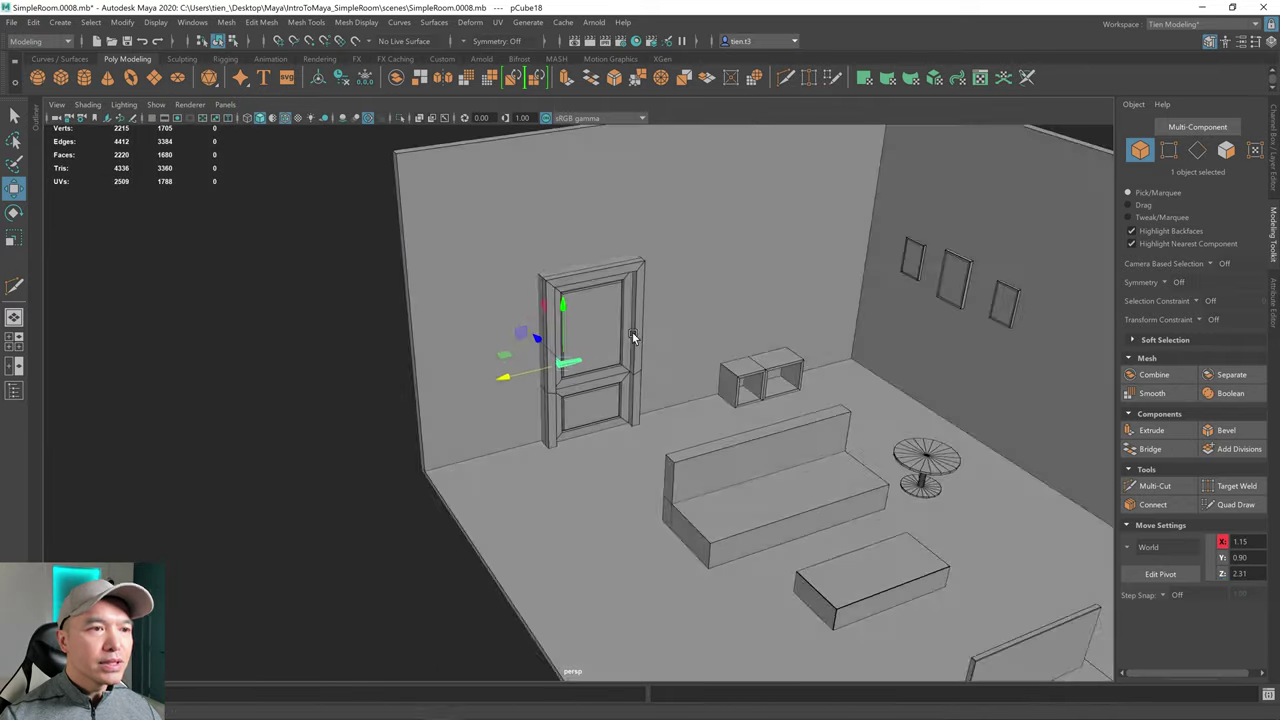
pyautogui.click(281, 409)
# - Delete the blocked-out sofa from the middle of the room
pyautogui.keyDown('alt'); pyautogui.moveTo(393, 358); pyautogui.dragTo(431, 369); pyautogui.keyUp('alt')
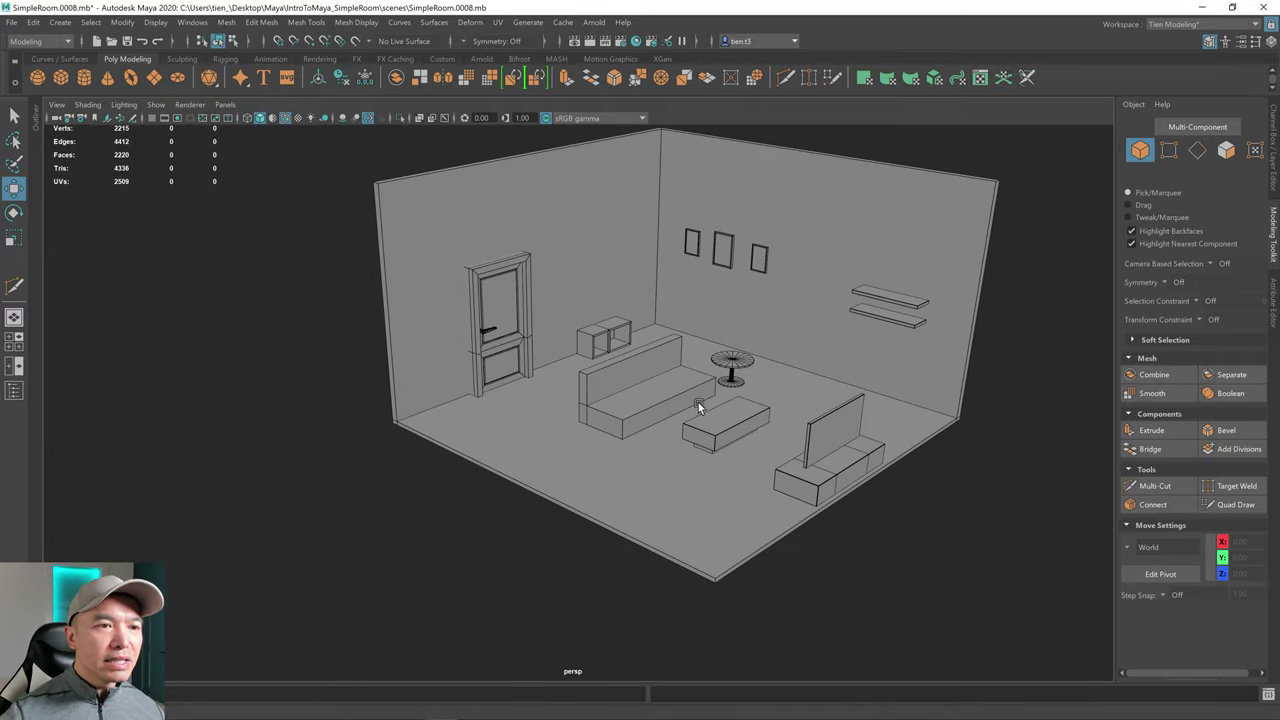
pyautogui.keyDown('alt'); pyautogui.moveTo(698, 402); pyautogui.dragTo(484, 396); pyautogui.keyUp('alt')
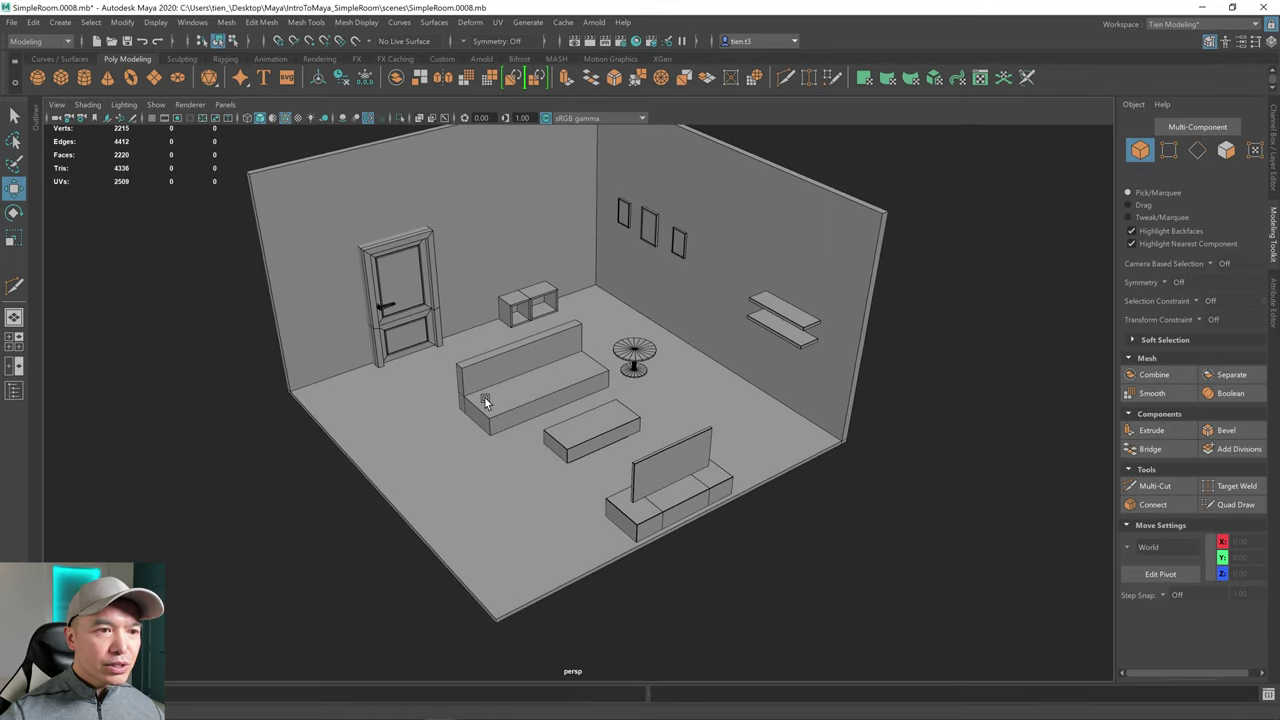
pyautogui.click(548, 363)
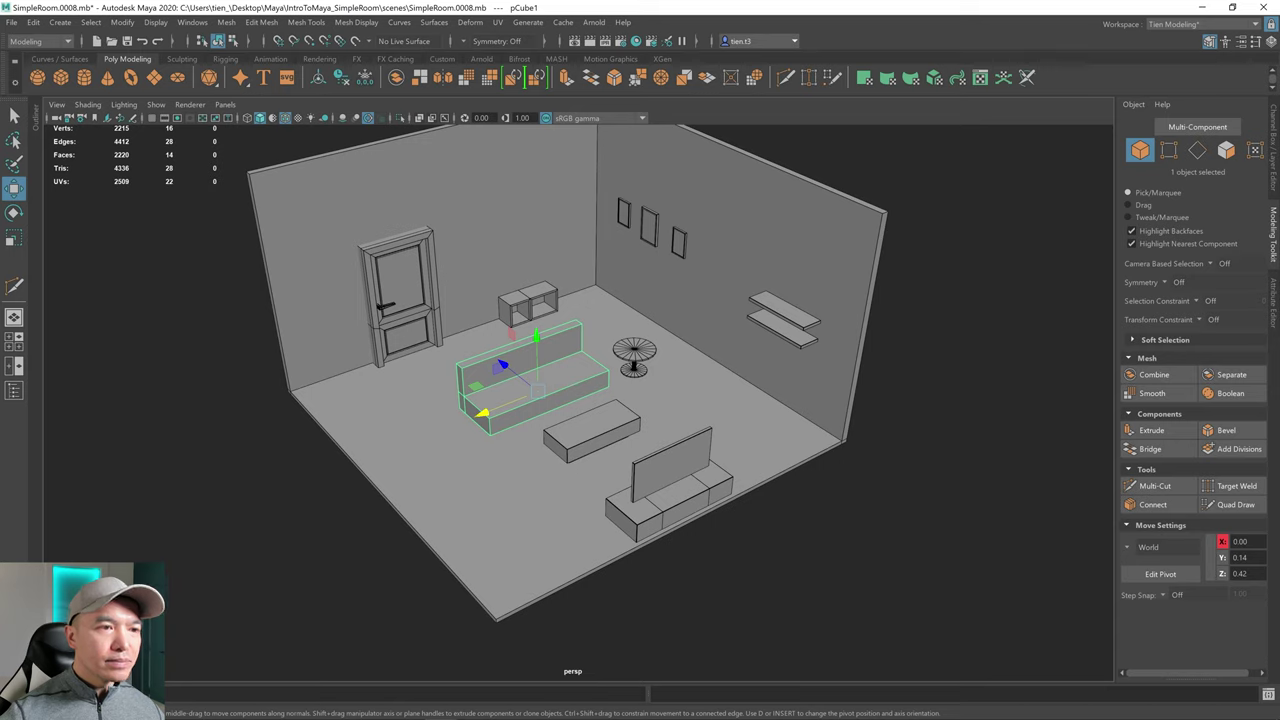
pyautogui.keyDown('alt'); pyautogui.moveTo(618, 374); pyautogui.dragTo(663, 363, button='right'); pyautogui.keyUp('alt')
pyautogui.keyDown('alt'); pyautogui.moveTo(578, 422); pyautogui.dragTo(634, 424, button='middle'); pyautogui.keyUp('alt')
pyautogui.keyDown('alt'); pyautogui.moveTo(634, 424); pyautogui.dragTo(596, 399, button='right'); pyautogui.keyUp('alt')
pyautogui.moveTo(596, 399)
pyautogui.keyDown('alt'); pyautogui.mouseDown()
pyautogui.moveTo(632, 389)
pyautogui.moveTo(605, 381)
pyautogui.mouseUp(); pyautogui.keyUp('alt')
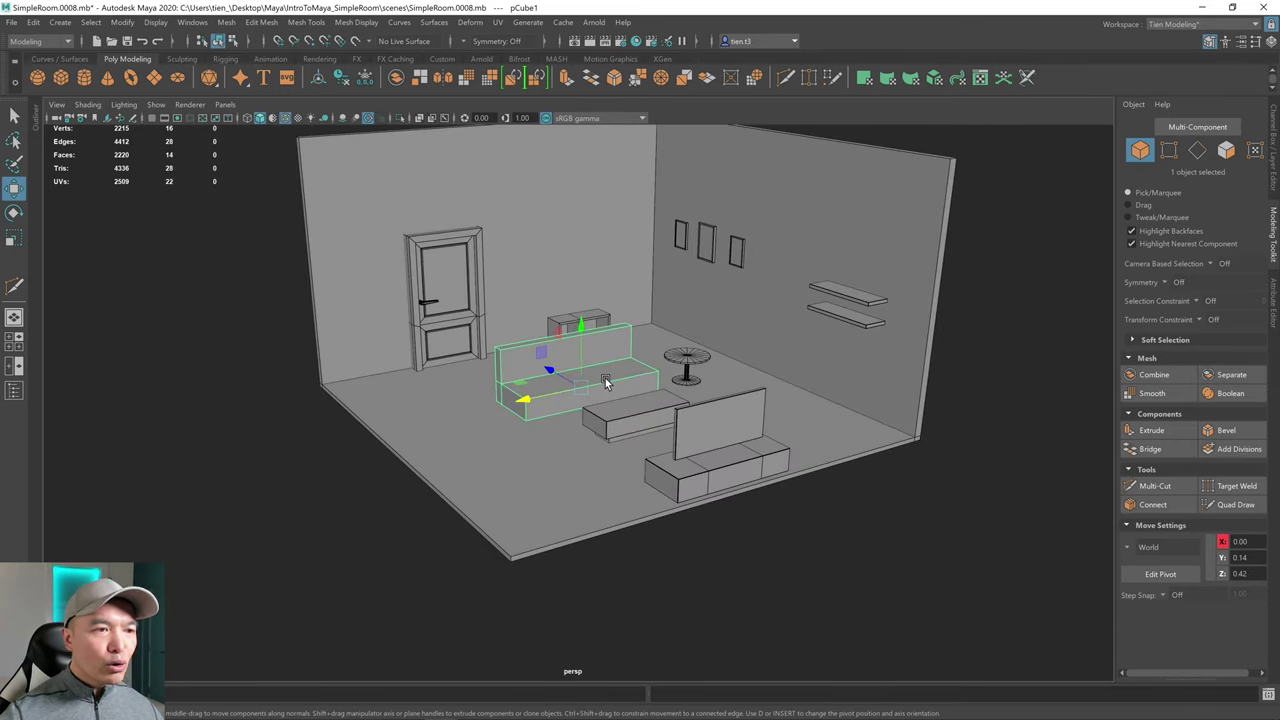
pyautogui.scroll(2, 609, 363)
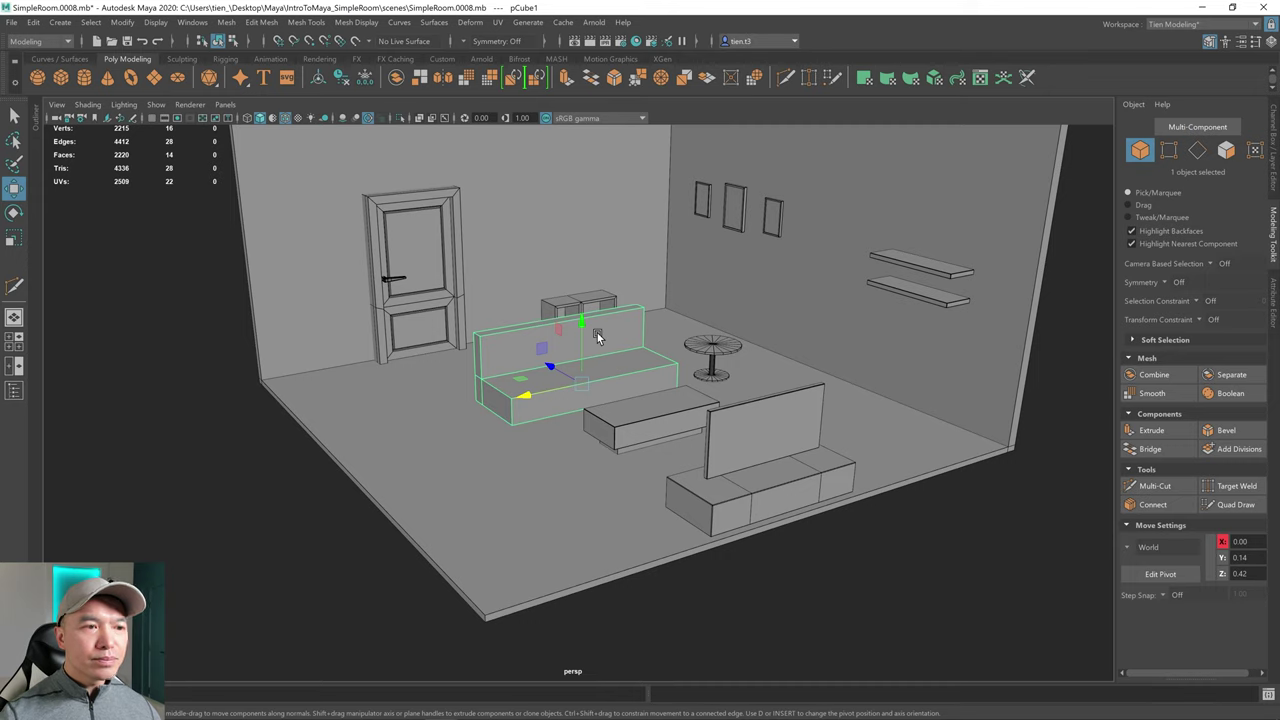
pyautogui.keyDown('alt'); pyautogui.moveTo(523, 362); pyautogui.dragTo(530, 350); pyautogui.keyUp('alt')
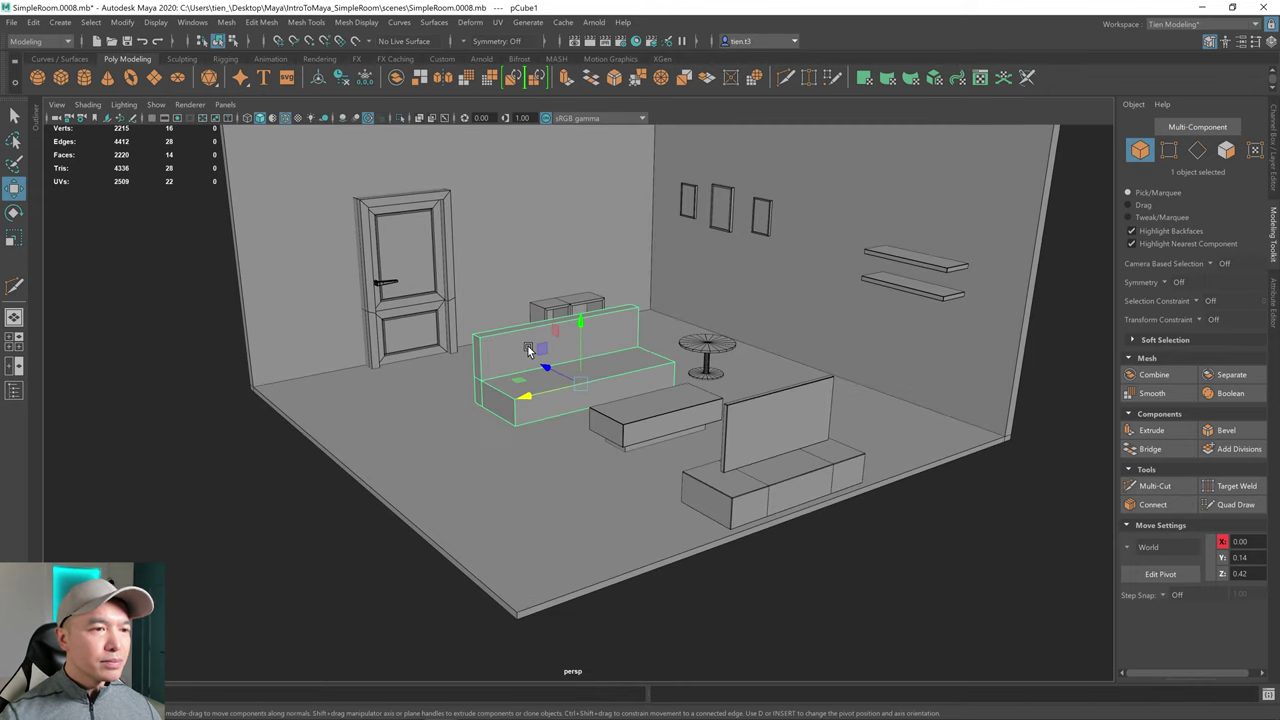
pyautogui.press('Delete')
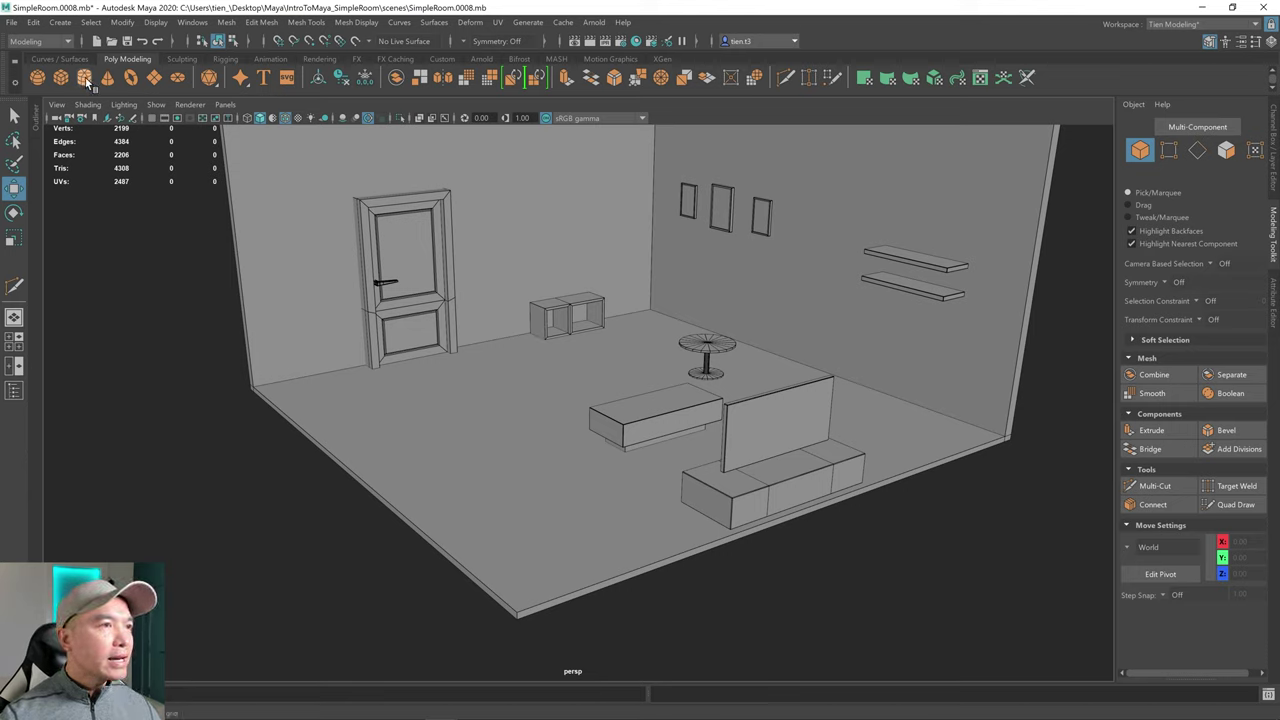
# - Create a polygon cube, isolate it, and scale it into a flat slab of 2.02 in X, 0.16 in Y and 0.79 in Z
pyautogui.keyDown('shift'); pyautogui.moveTo(684, 397); pyautogui.dragTo(593, 348, button='right'); pyautogui.keyUp('shift')
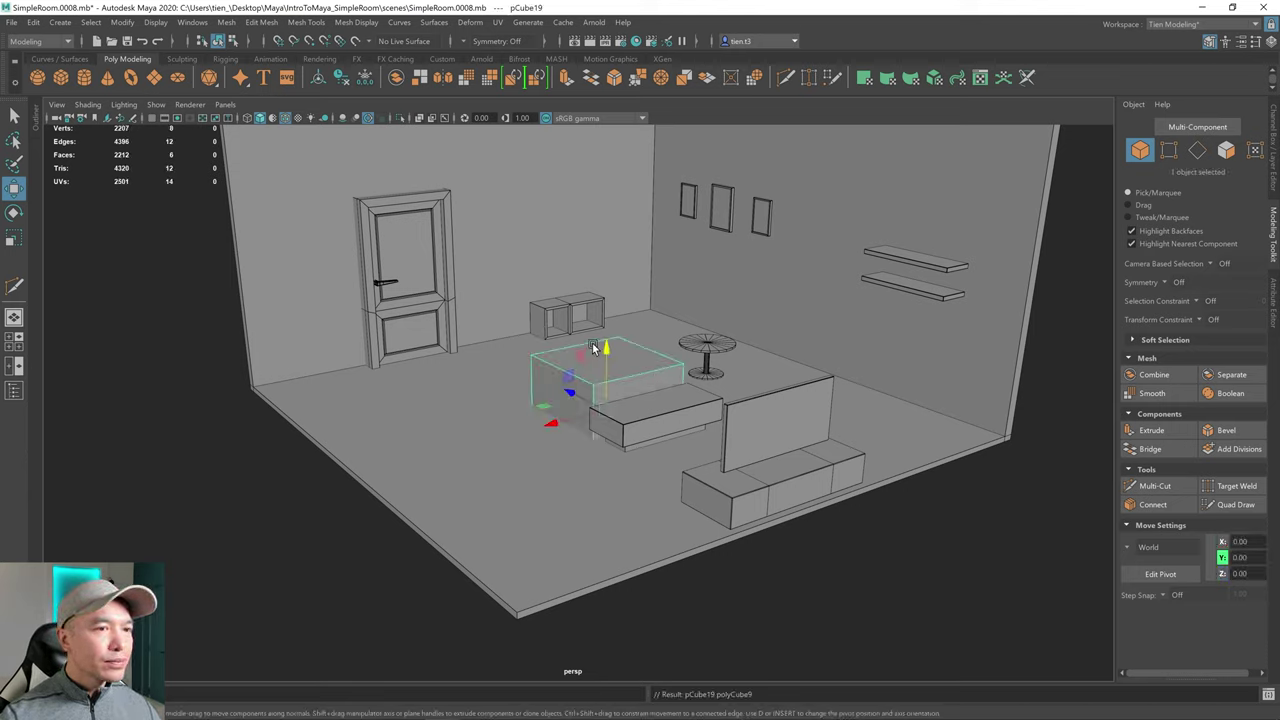
pyautogui.click(400, 118)
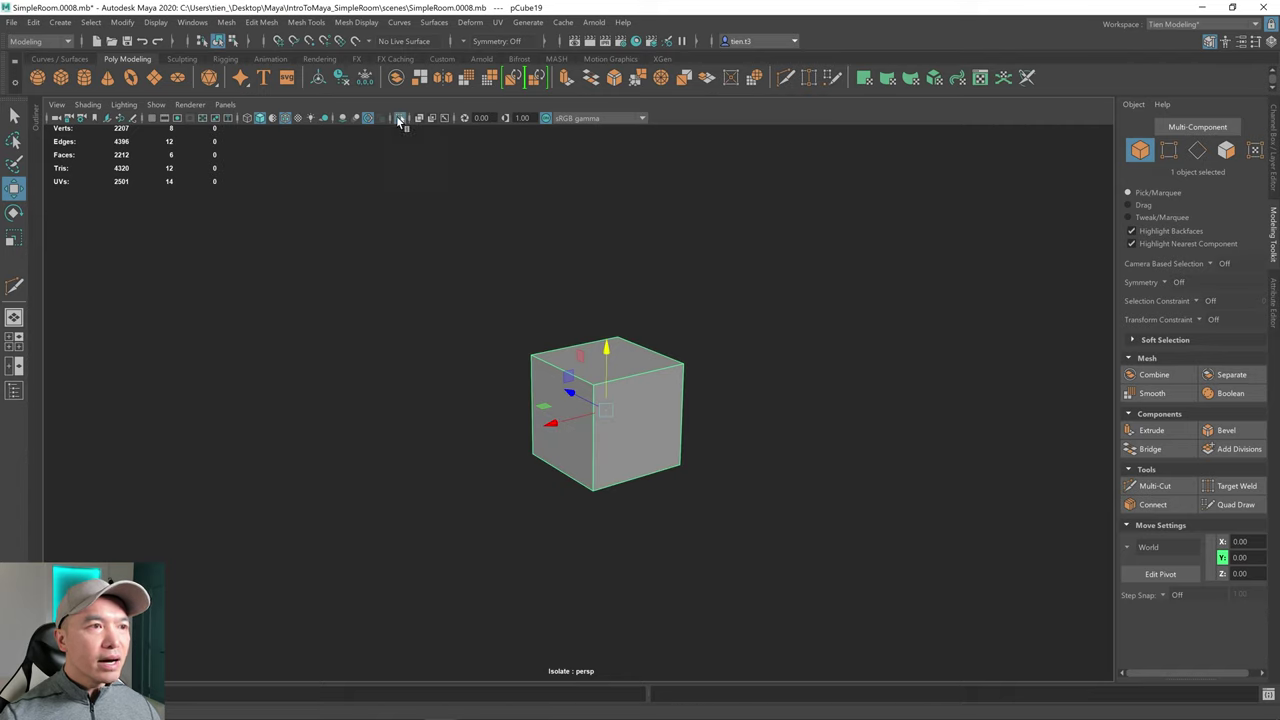
pyautogui.press('r')
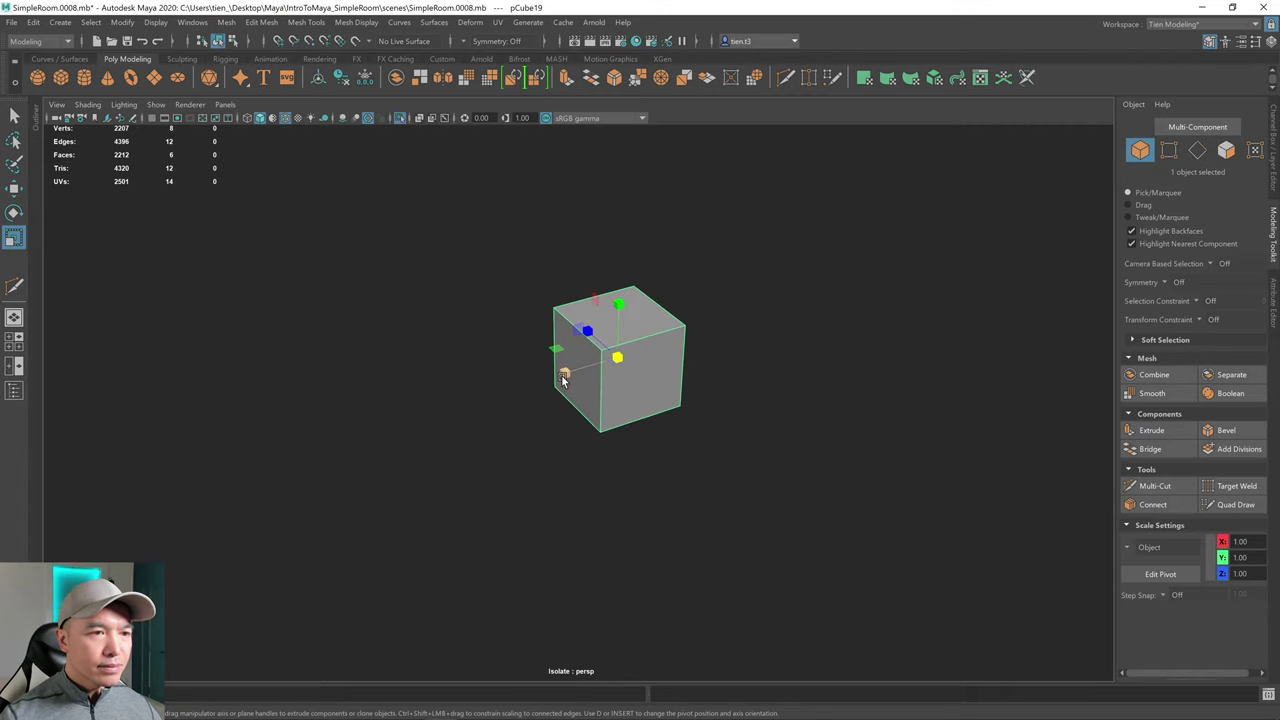
pyautogui.moveTo(563, 368); pyautogui.dragTo(608, 396)
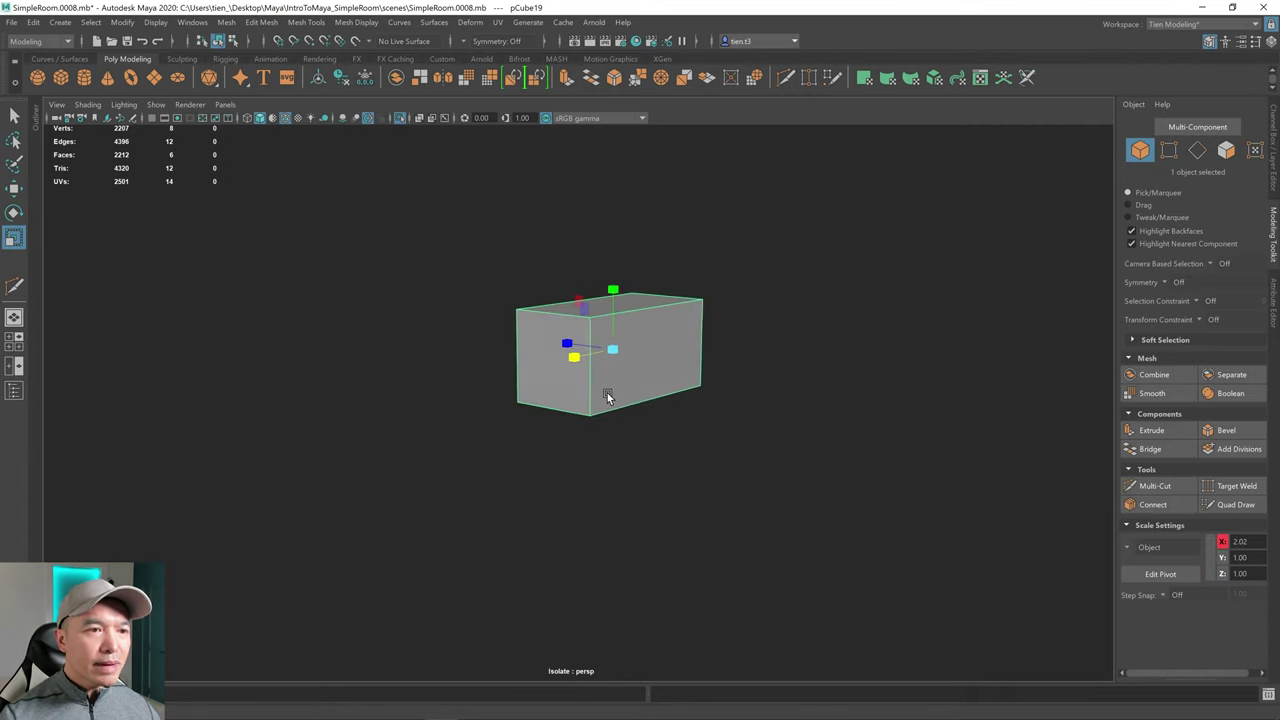
pyautogui.moveTo(614, 291)
pyautogui.mouseDown()
pyautogui.moveTo(602, 341)
pyautogui.moveTo(649, 357)
pyautogui.moveTo(547, 330)
pyautogui.moveTo(643, 295)
pyautogui.moveTo(616, 272)
pyautogui.moveTo(614, 290)
pyautogui.mouseUp()
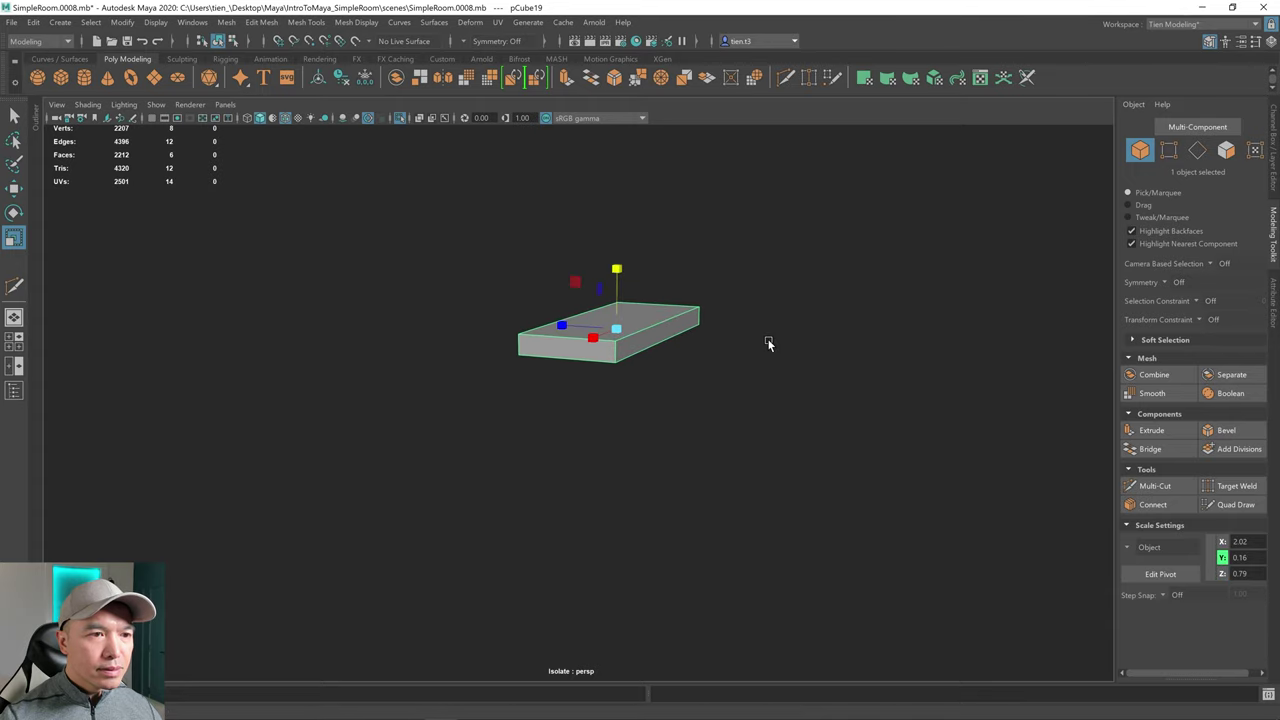
# - Insert an edge loop across the slab at about the middle of its length with Multi-Cut
pyautogui.keyDown('alt'); pyautogui.moveTo(768, 343); pyautogui.dragTo(697, 338); pyautogui.keyUp('alt')
pyautogui.scroll(3, 690, 347)
pyautogui.scroll(2, 697, 338)
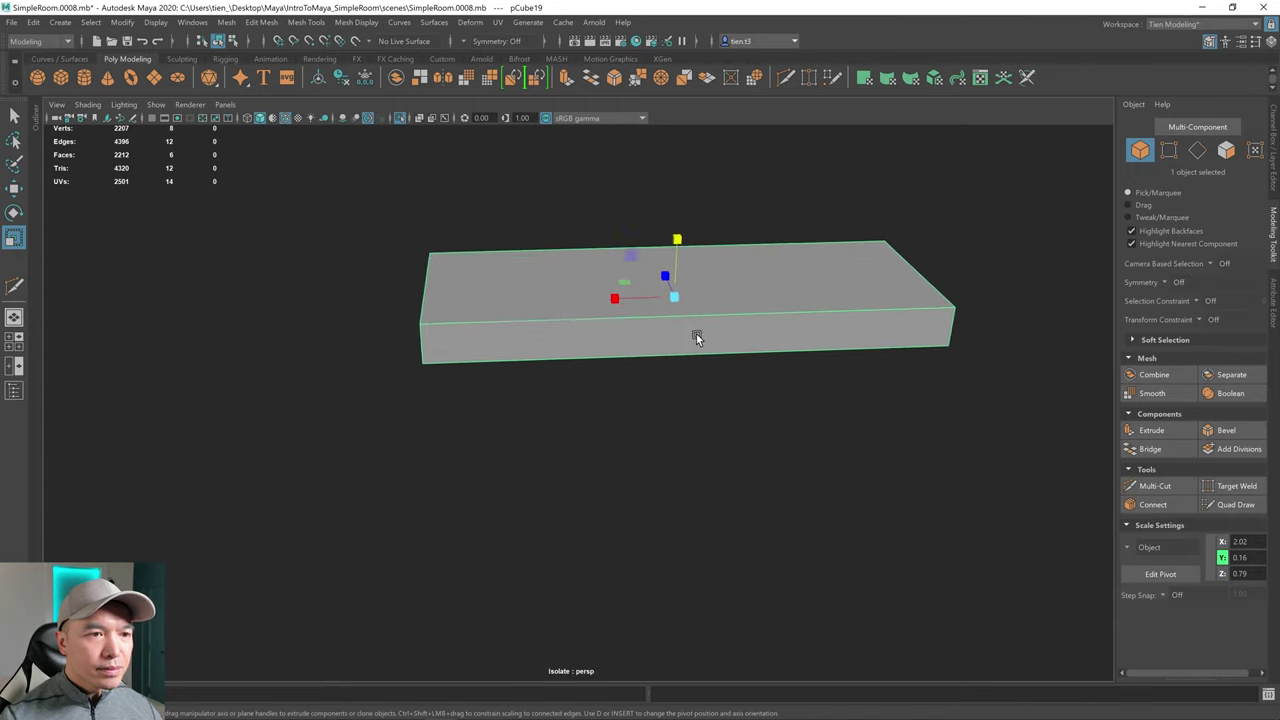
pyautogui.scroll(2, 700, 339)
pyautogui.keyDown('alt'); pyautogui.moveTo(784, 328); pyautogui.dragTo(657, 346); pyautogui.keyUp('alt')
pyautogui.press('q')
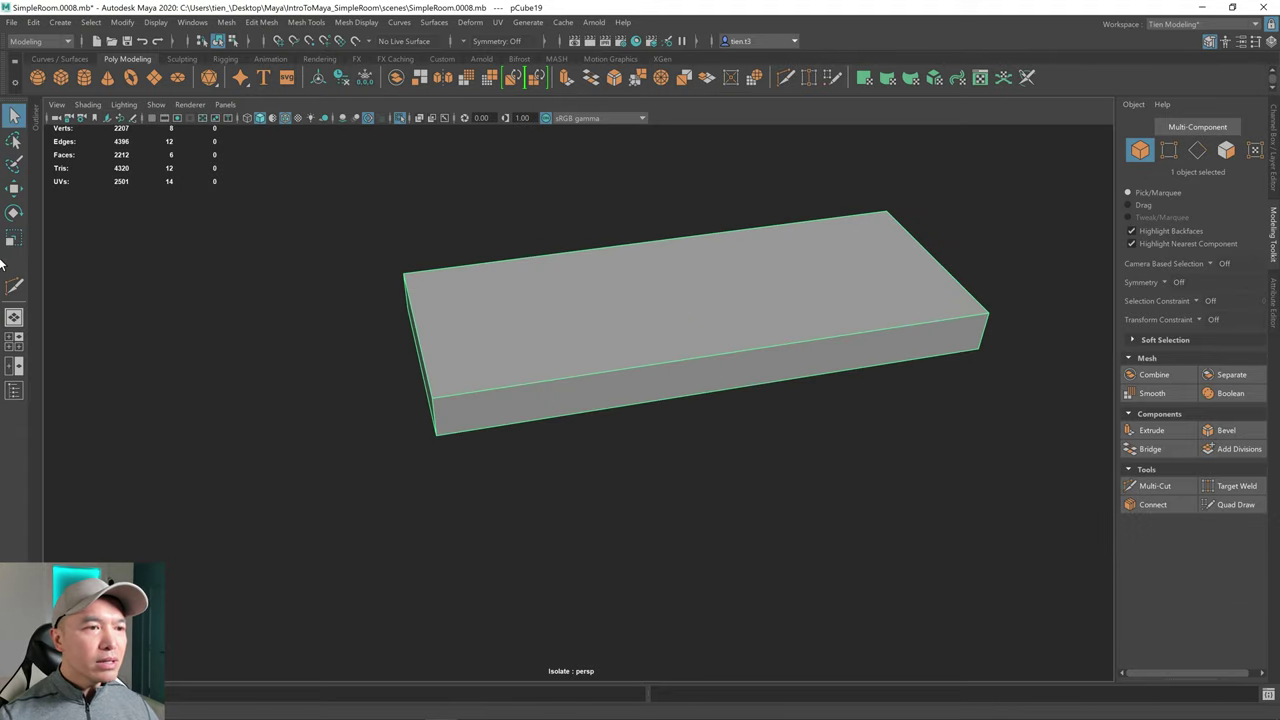
pyautogui.click(14, 287)
pyautogui.moveTo(580, 333)
pyautogui.keyDown('alt'); pyautogui.mouseDown()
pyautogui.moveTo(543, 337)
pyautogui.moveTo(563, 352)
pyautogui.mouseUp(); pyautogui.keyUp('alt')
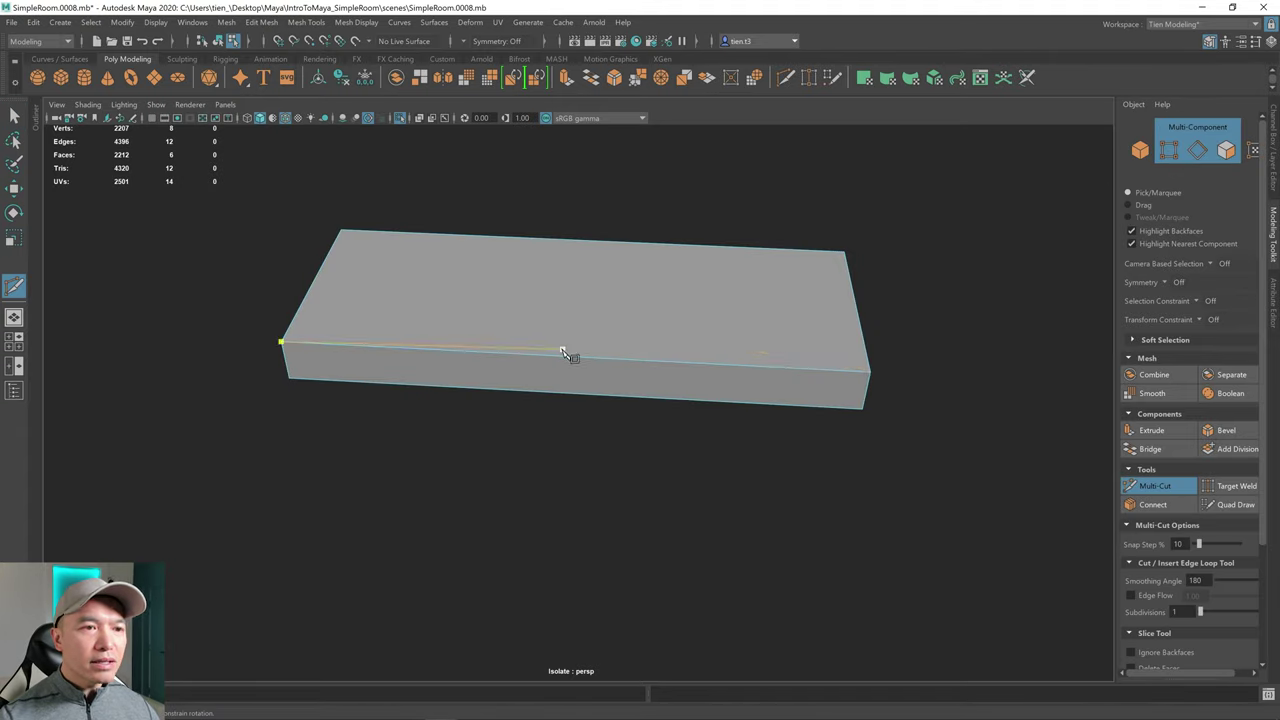
pyautogui.keyDown('ctrl'); pyautogui.click(593, 357); pyautogui.keyUp('ctrl')
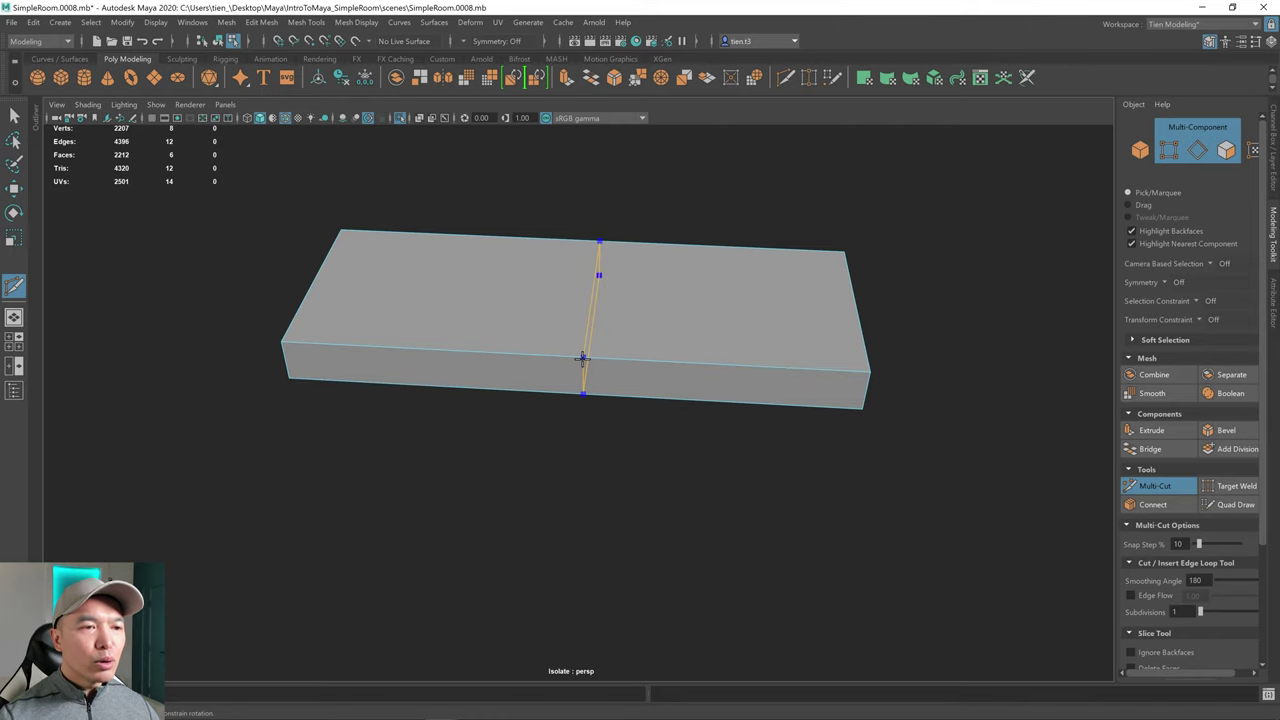
pyautogui.scroll(-2, 580, 361)
pyautogui.keyDown('ctrl'); pyautogui.click(578, 362); pyautogui.keyUp('ctrl')
pyautogui.keyDown('alt'); pyautogui.moveTo(540, 354); pyautogui.dragTo(493, 358); pyautogui.keyUp('alt')
pyautogui.scroll(2, 565, 363)
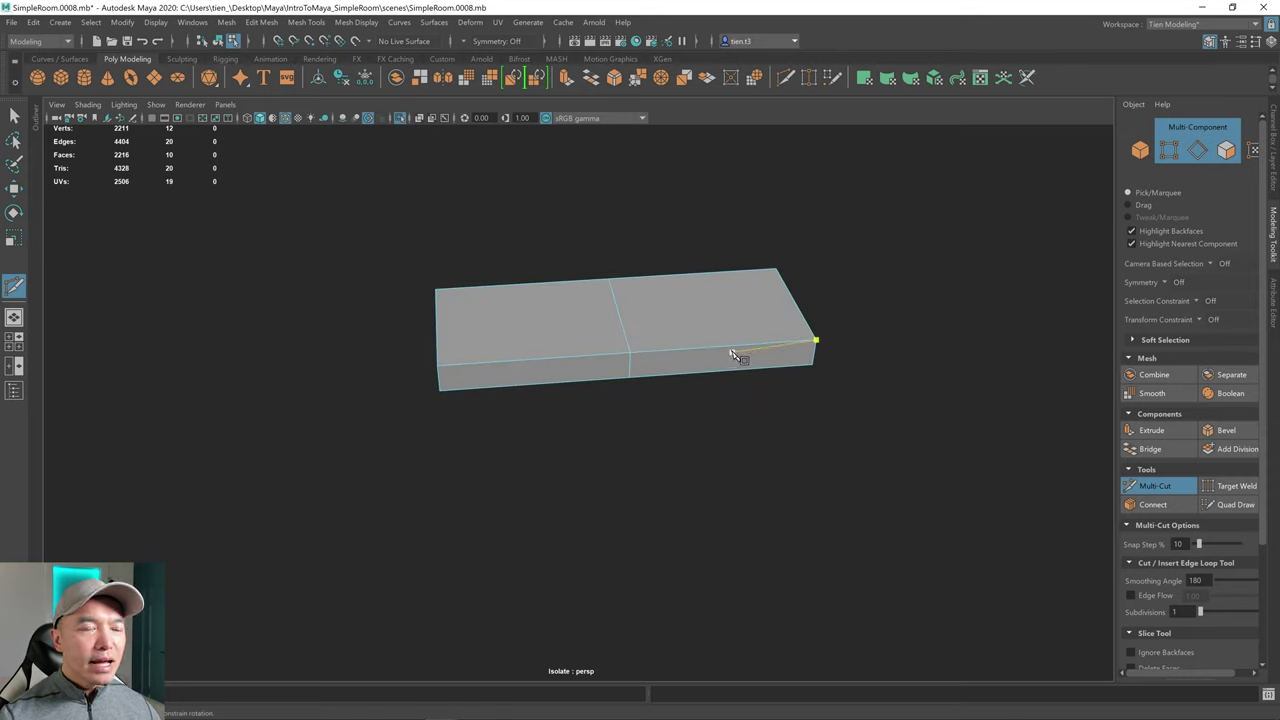
pyautogui.keyDown('alt'); pyautogui.moveTo(536, 332); pyautogui.dragTo(546, 339); pyautogui.keyUp('alt')
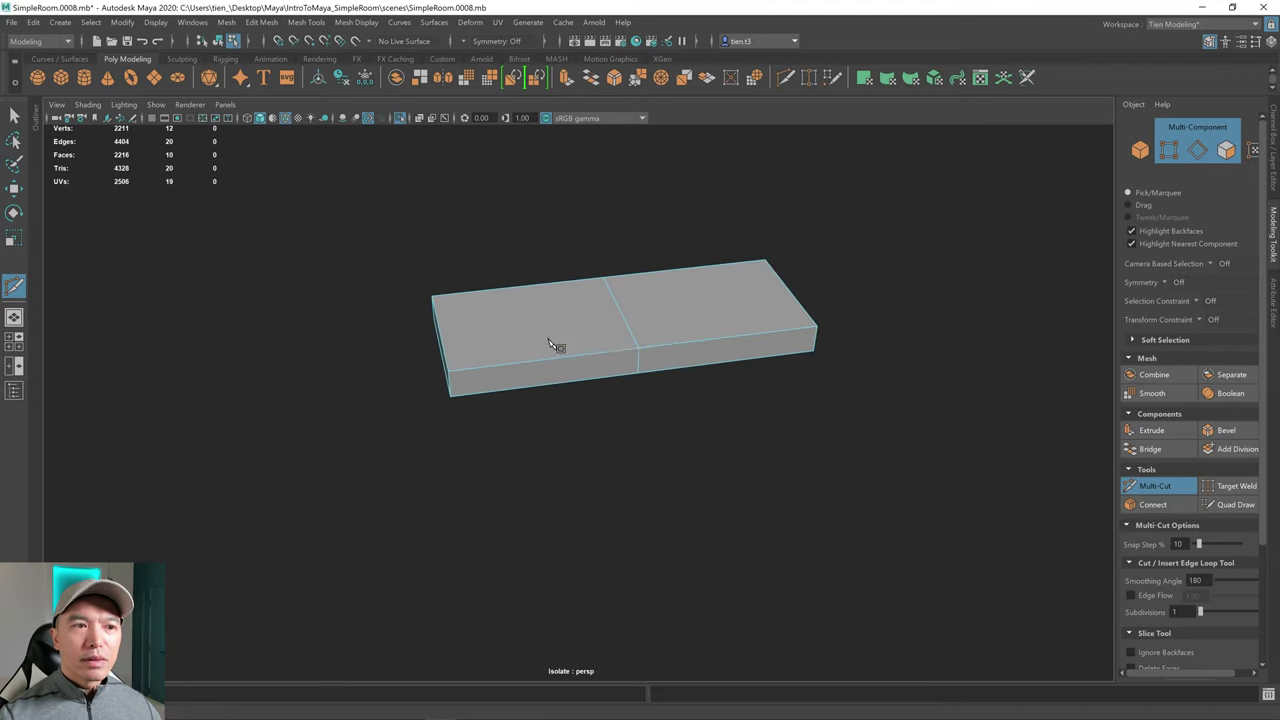
pyautogui.scroll(3, 546, 340)
pyautogui.keyDown('alt'); pyautogui.moveTo(546, 340); pyautogui.dragTo(603, 353, button='middle'); pyautogui.keyUp('alt')
pyautogui.keyDown('alt'); pyautogui.moveTo(512, 336); pyautogui.dragTo(545, 330); pyautogui.keyUp('alt')
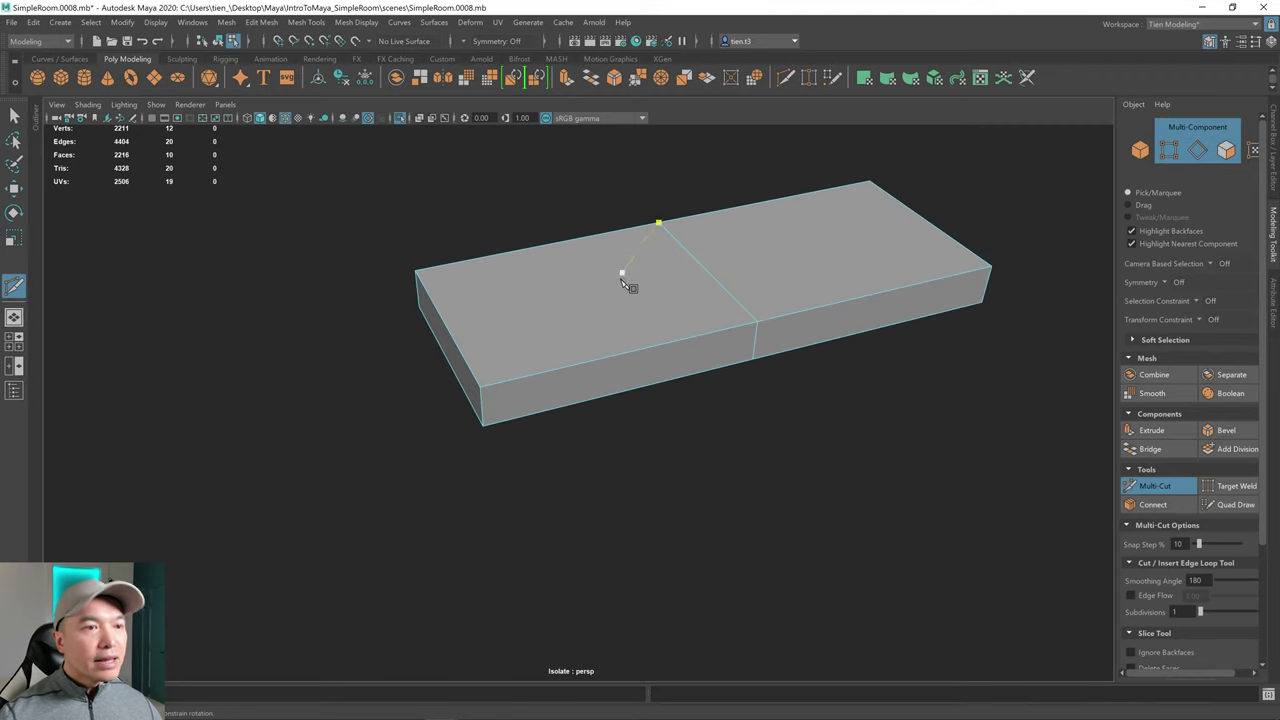
pyautogui.keyDown('alt'); pyautogui.moveTo(622, 282); pyautogui.dragTo(590, 298); pyautogui.keyUp('alt')
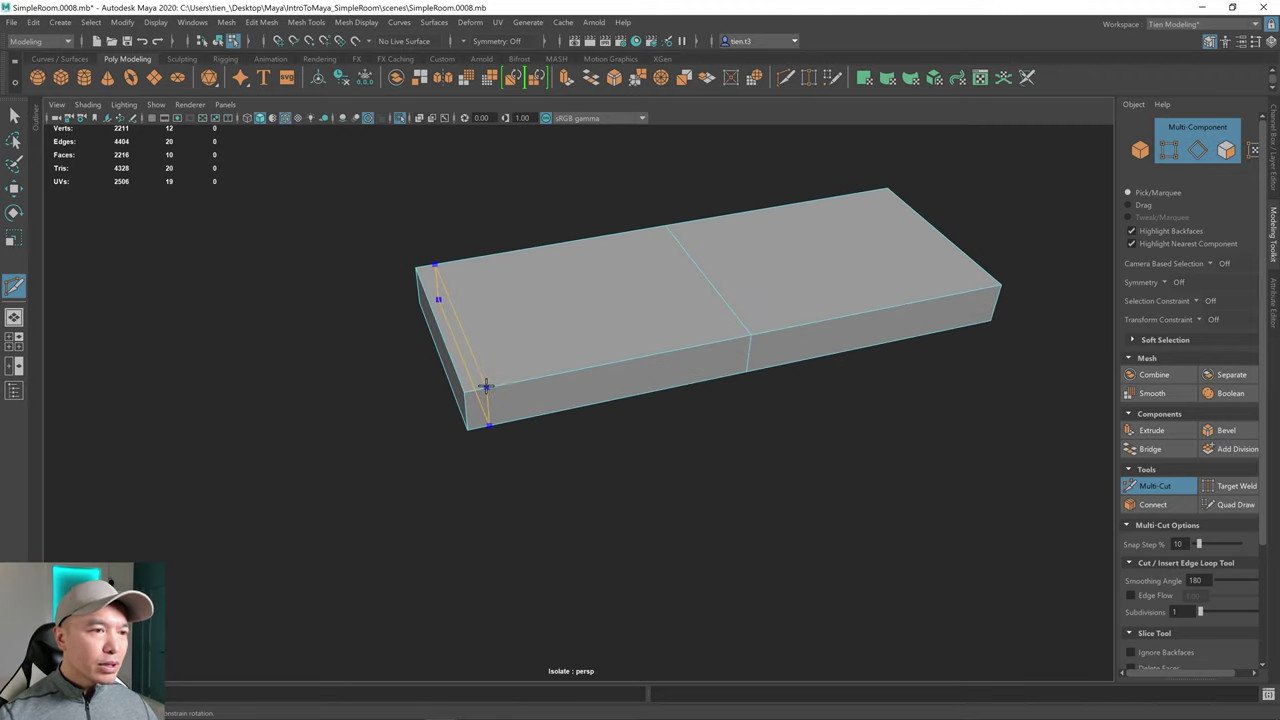
pyautogui.keyDown('alt'); pyautogui.moveTo(816, 322); pyautogui.dragTo(724, 302); pyautogui.keyUp('alt')
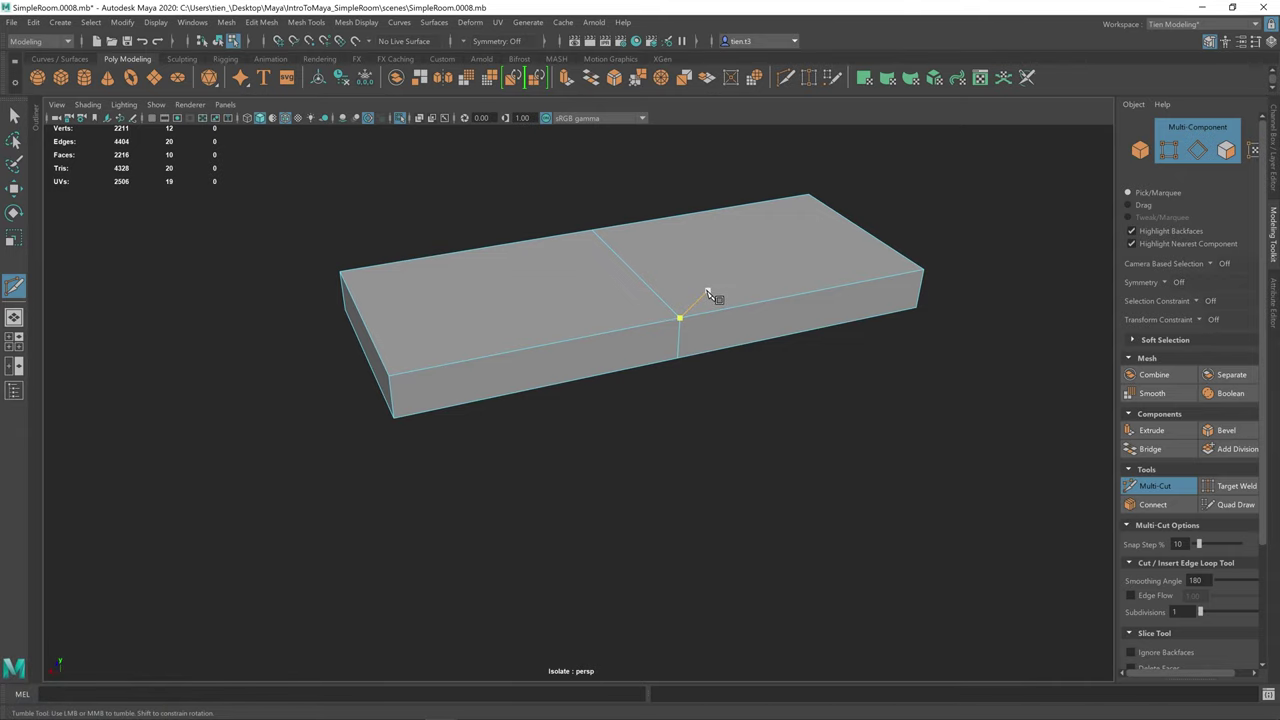
# - Set the modelling symmetry to Object X so that cuts on the slab are mirrored
pyautogui.keyDown('alt'); pyautogui.moveTo(705, 295); pyautogui.dragTo(690, 298, button='right'); pyautogui.keyUp('alt')
pyautogui.keyDown('alt'); pyautogui.moveTo(690, 298); pyautogui.dragTo(686, 343, button='middle'); pyautogui.keyUp('alt')
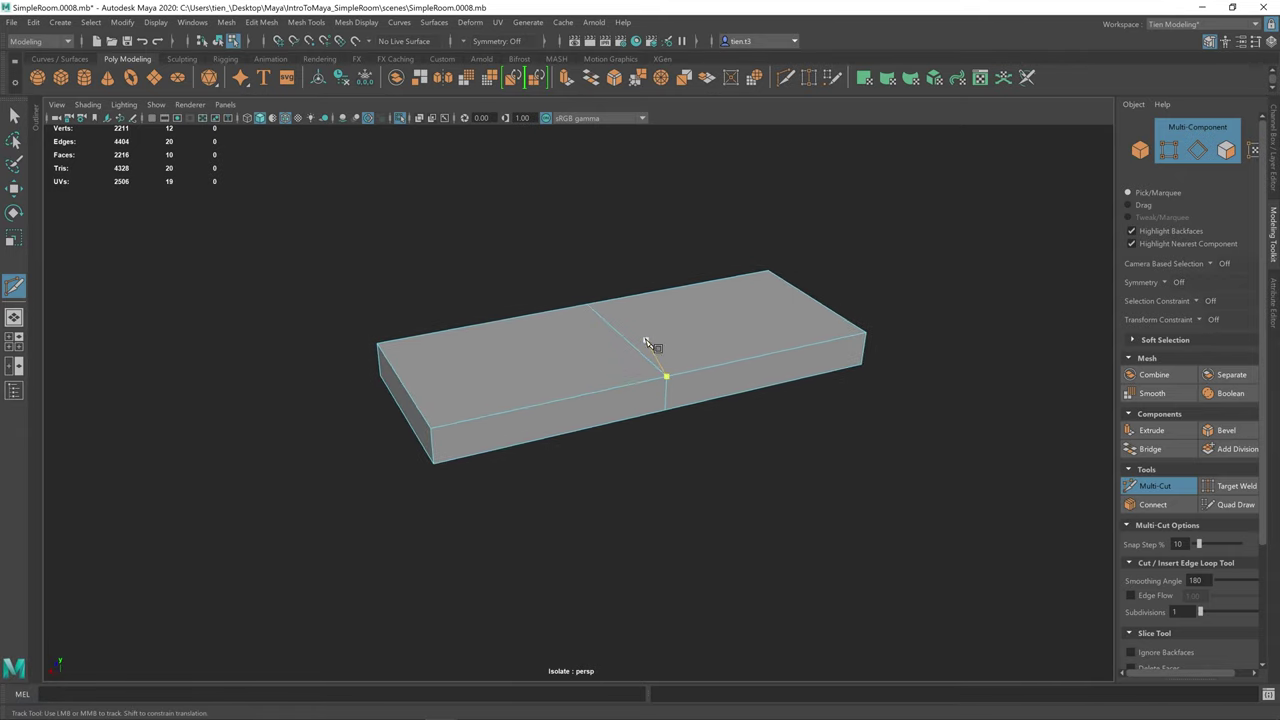
pyautogui.click(466, 42)
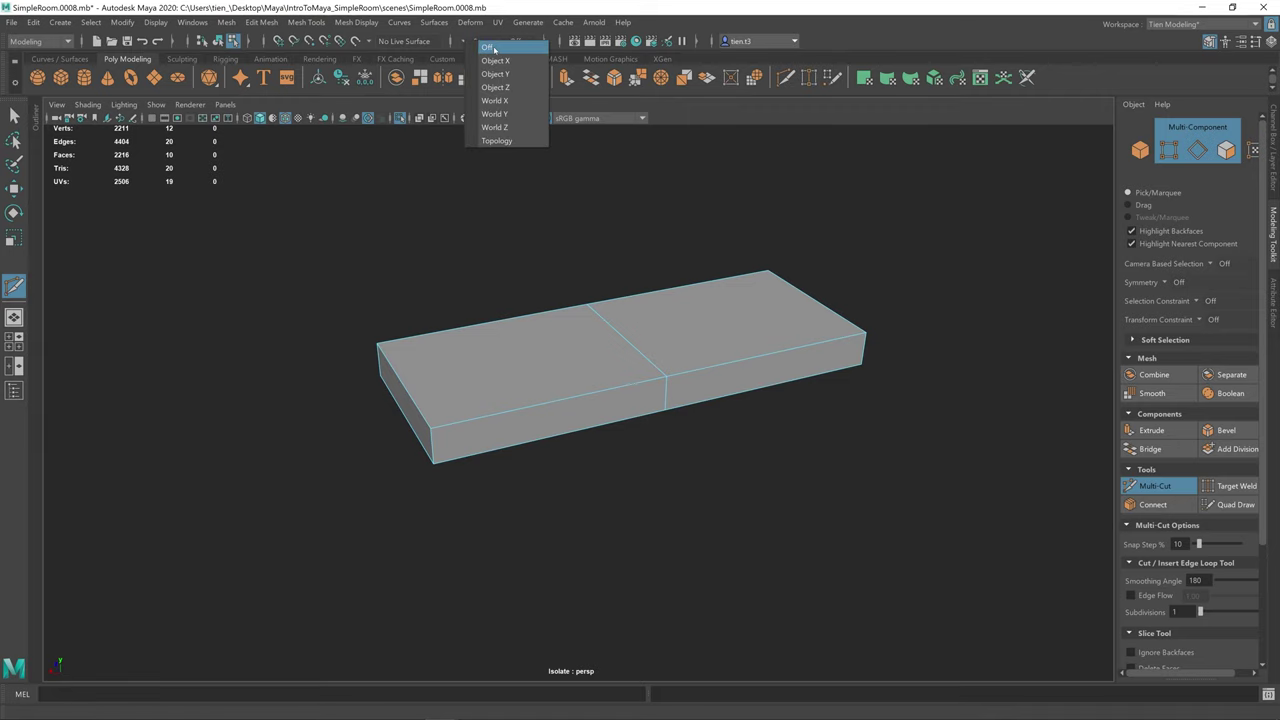
pyautogui.click(565, 284)
pyautogui.keyDown('alt'); pyautogui.moveTo(565, 284); pyautogui.dragTo(555, 291); pyautogui.keyUp('alt')
pyautogui.keyDown('alt'); pyautogui.moveTo(556, 292); pyautogui.dragTo(601, 264, button='middle'); pyautogui.keyUp('alt')
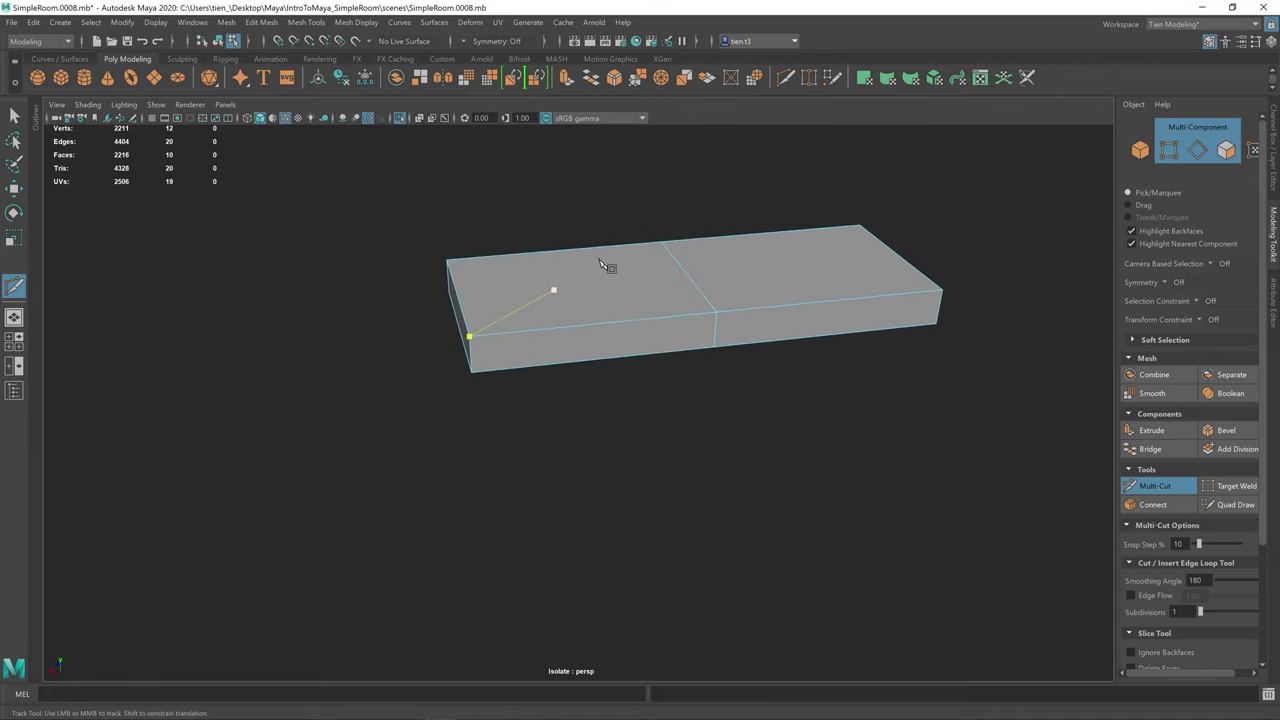
pyautogui.keyDown('alt'); pyautogui.moveTo(485, 537); pyautogui.dragTo(507, 500); pyautogui.keyUp('alt')
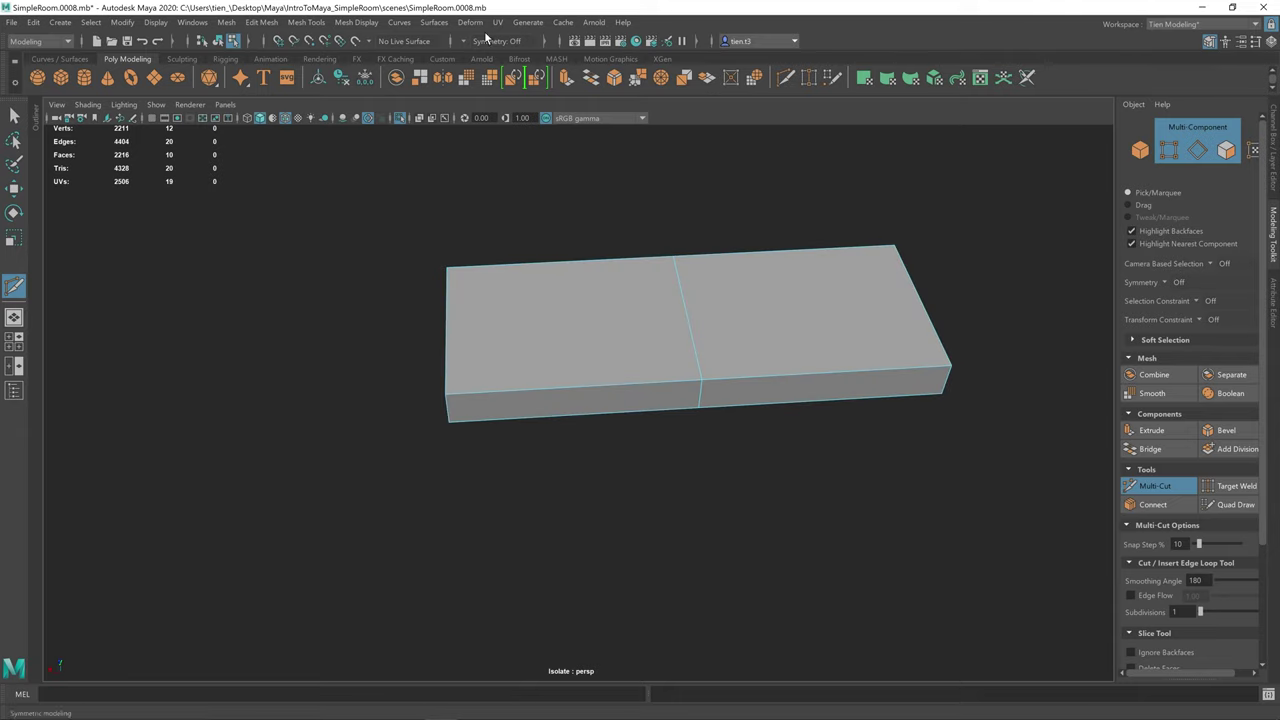
pyautogui.click(465, 44)
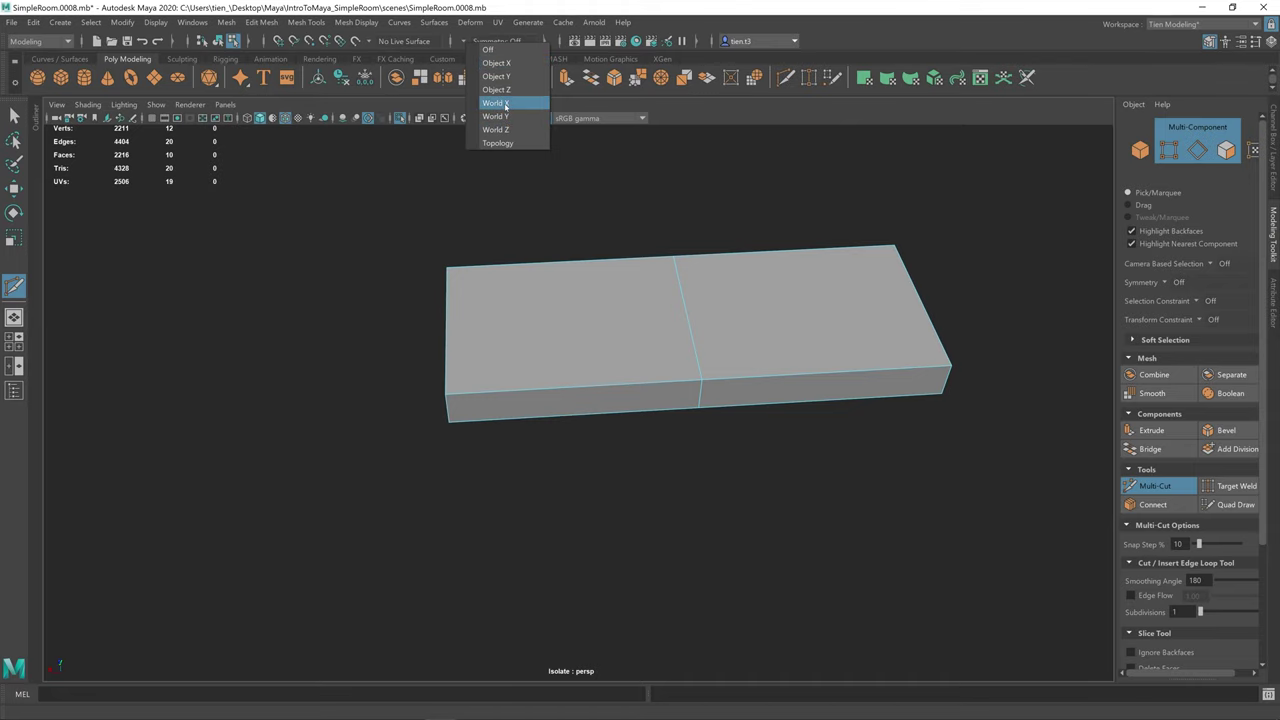
pyautogui.click(499, 65)
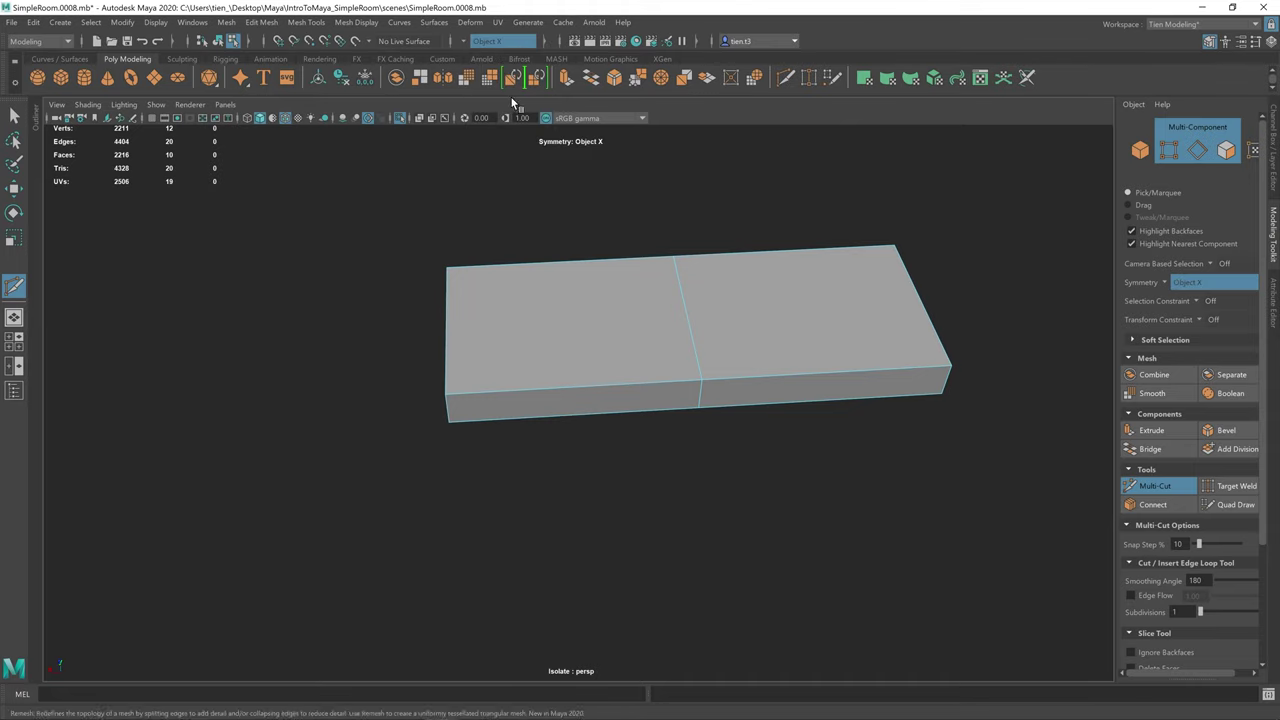
# - Insert mirrored edge loops near both short ends of the slab and one lengthwise loop near its back edge with Multi-Cut
pyautogui.keyDown('alt'); pyautogui.moveTo(545, 350); pyautogui.dragTo(557, 297); pyautogui.keyUp('alt')
pyautogui.scroll(3, 516, 293)
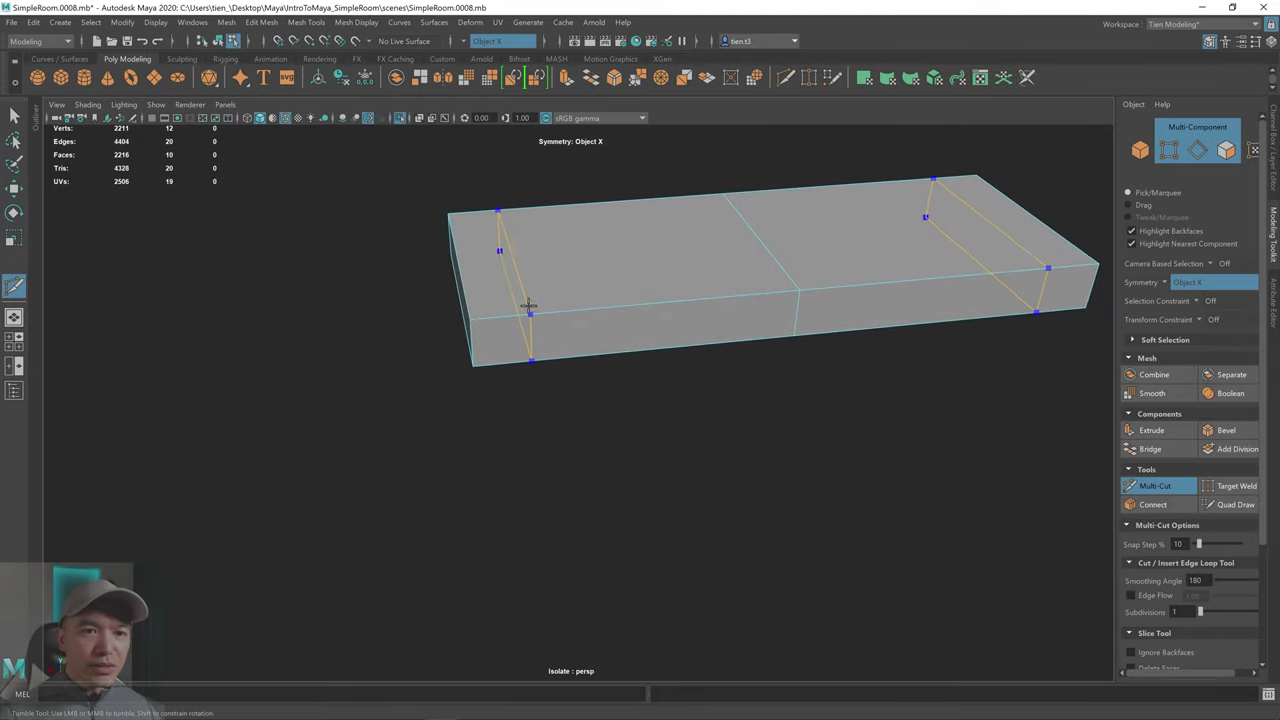
pyautogui.keyDown('ctrl'); pyautogui.moveTo(517, 316); pyautogui.dragTo(606, 402); pyautogui.keyUp('ctrl')
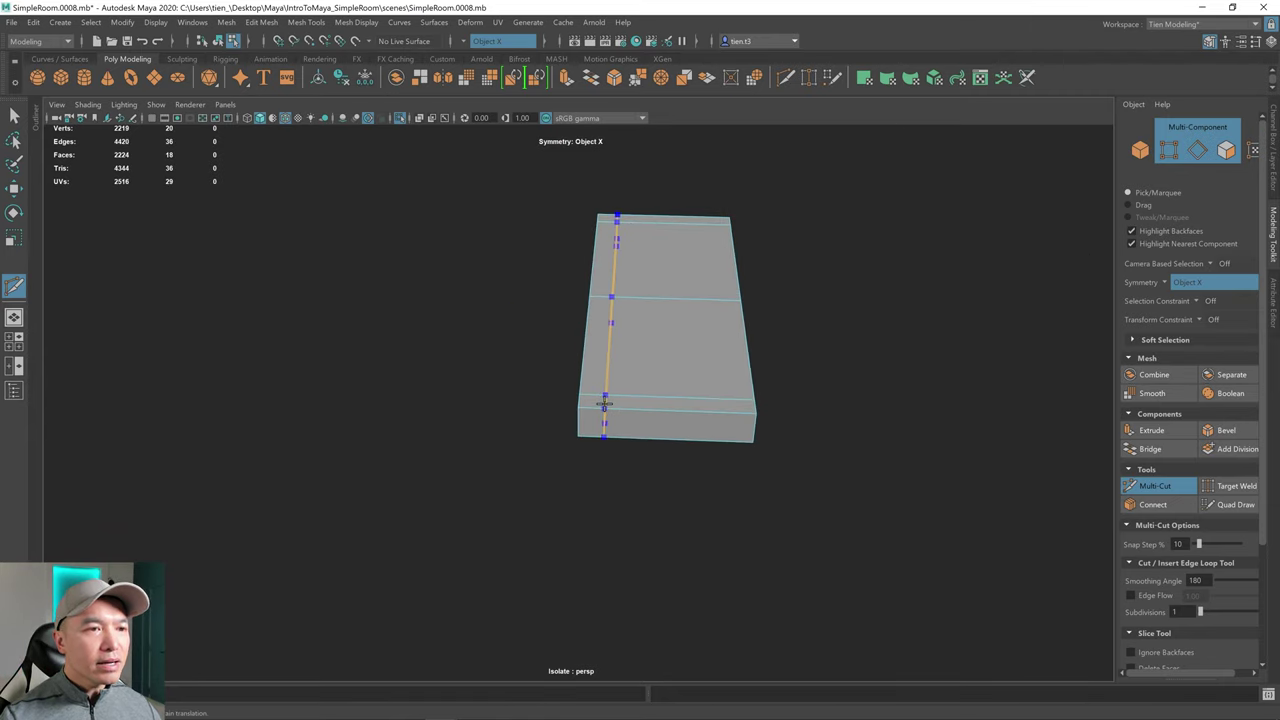
pyautogui.keyDown('alt'); pyautogui.moveTo(745, 375); pyautogui.dragTo(716, 340); pyautogui.keyUp('alt')
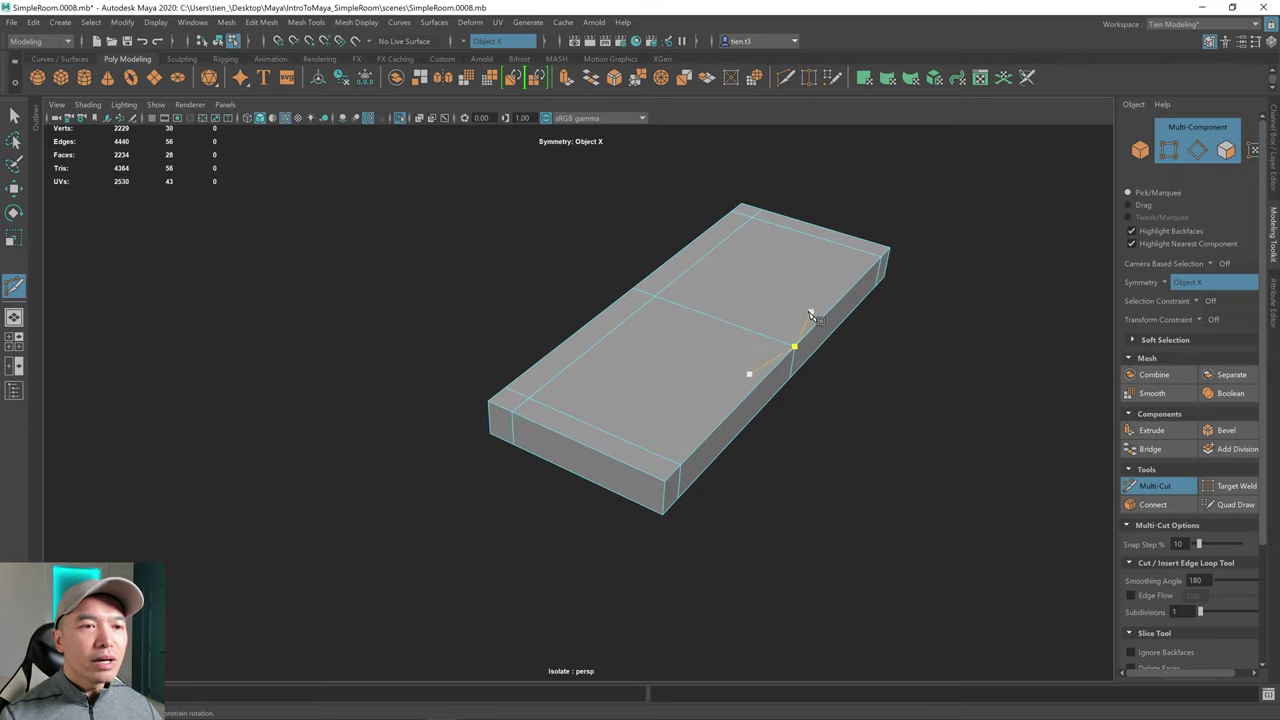
pyautogui.keyDown('alt'); pyautogui.moveTo(811, 315); pyautogui.dragTo(706, 340); pyautogui.keyUp('alt')
pyautogui.scroll(-1, 640, 404)
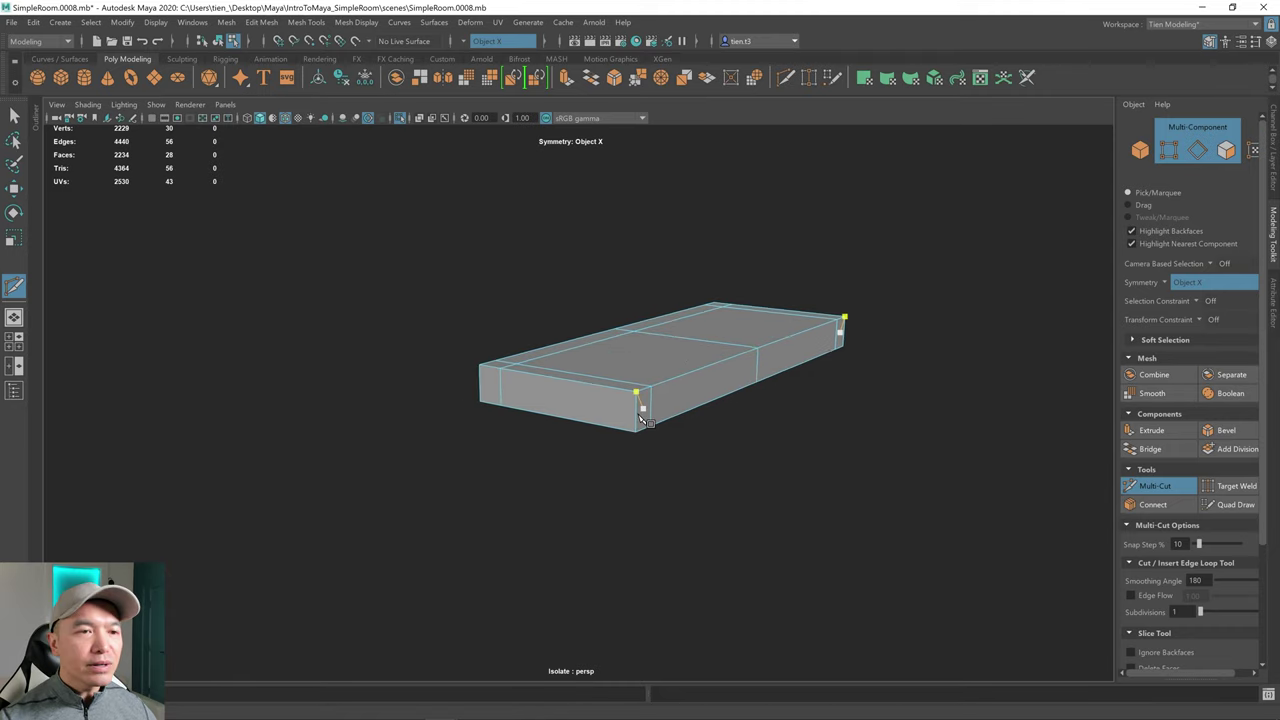
# - Extrude the top faces of both end strips and the back strip upward to Y 0.21 to form the sofa's arms and low back
pyautogui.keyDown('alt'); pyautogui.moveTo(640, 404); pyautogui.dragTo(599, 424); pyautogui.keyUp('alt')
pyautogui.scroll(3, 695, 411)
pyautogui.keyDown('alt'); pyautogui.moveTo(566, 424); pyautogui.dragTo(590, 411, button='middle'); pyautogui.keyUp('alt')
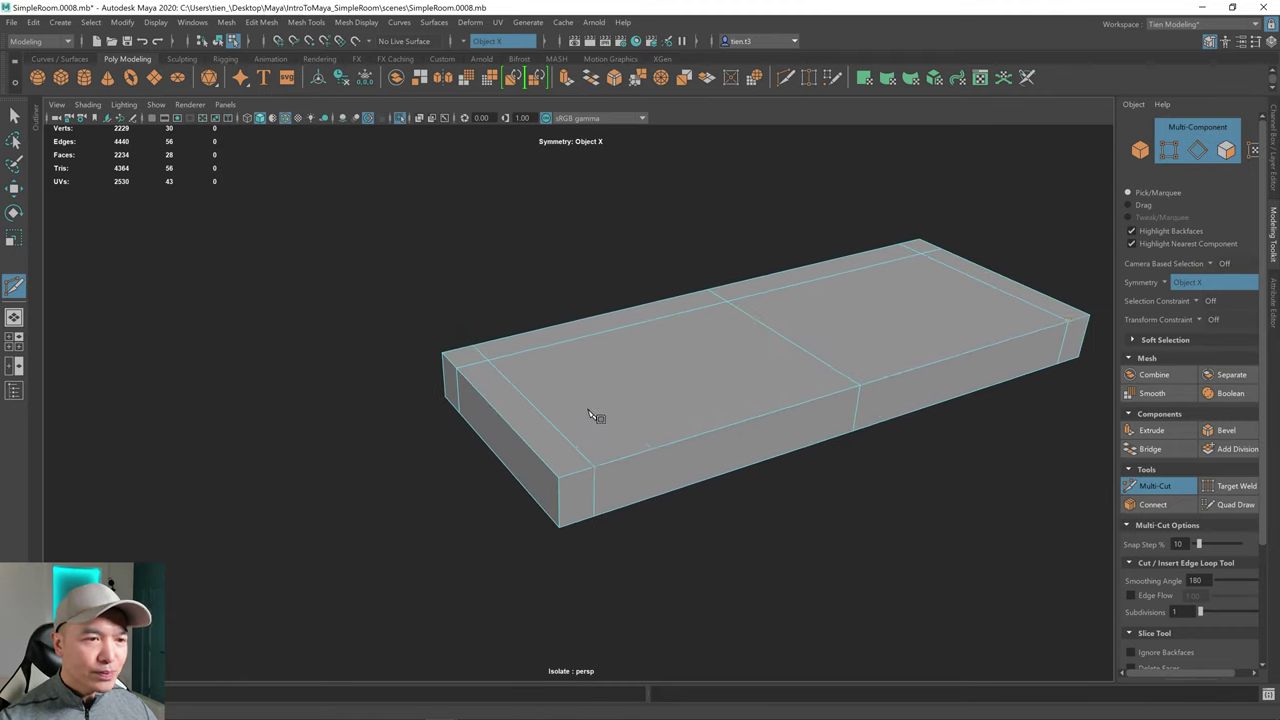
pyautogui.keyDown('alt'); pyautogui.moveTo(658, 416); pyautogui.dragTo(639, 414); pyautogui.keyUp('alt')
pyautogui.press('q')
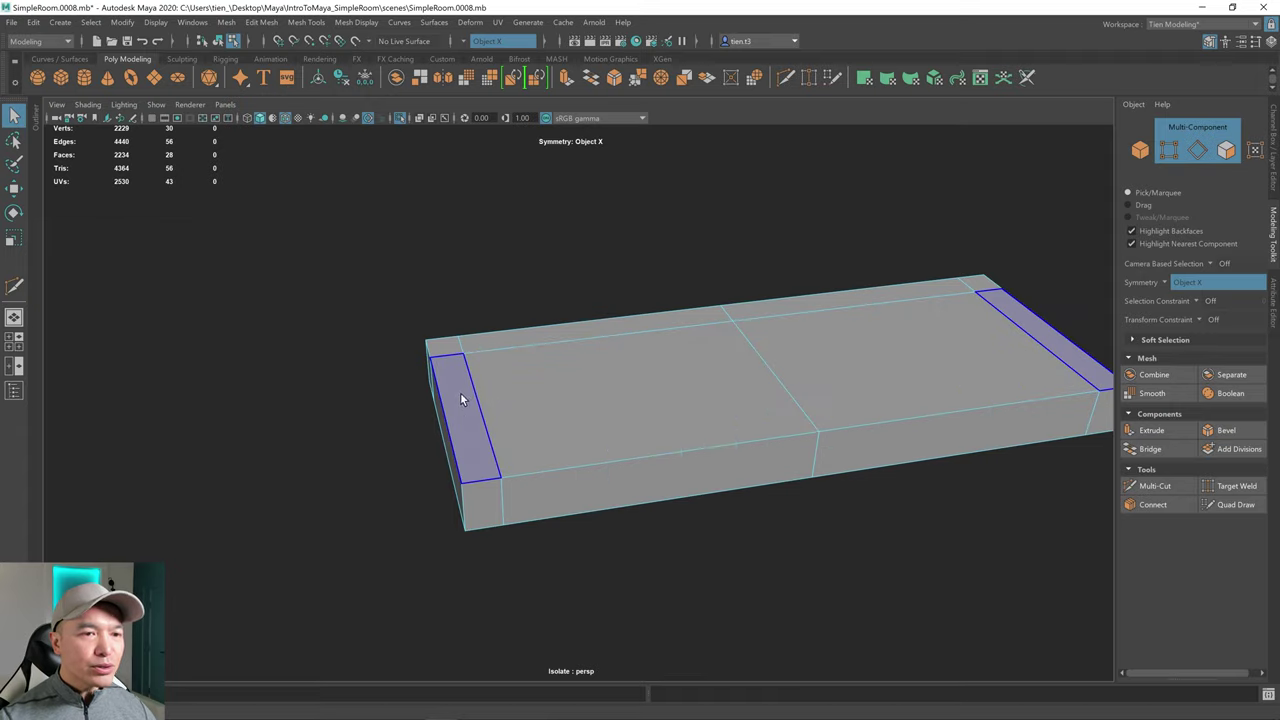
pyautogui.click(458, 413)
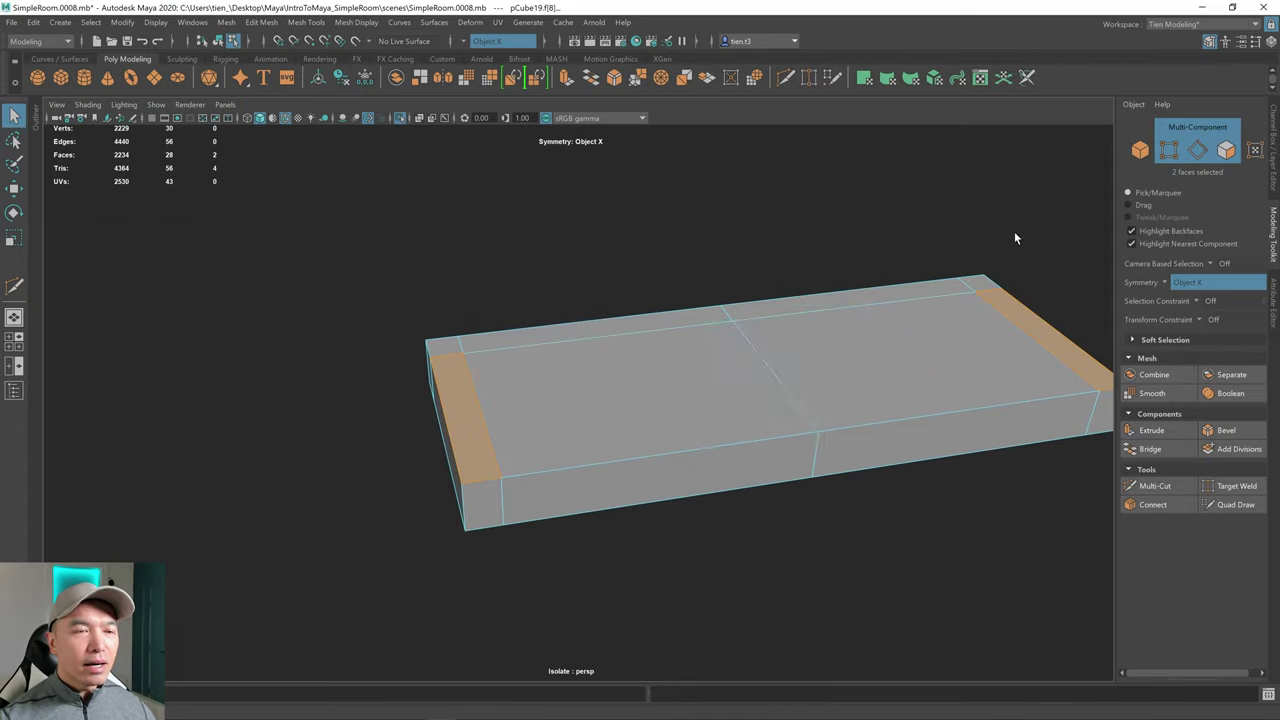
pyautogui.keyDown('shift'); pyautogui.doubleClick(552, 332); pyautogui.keyUp('shift')
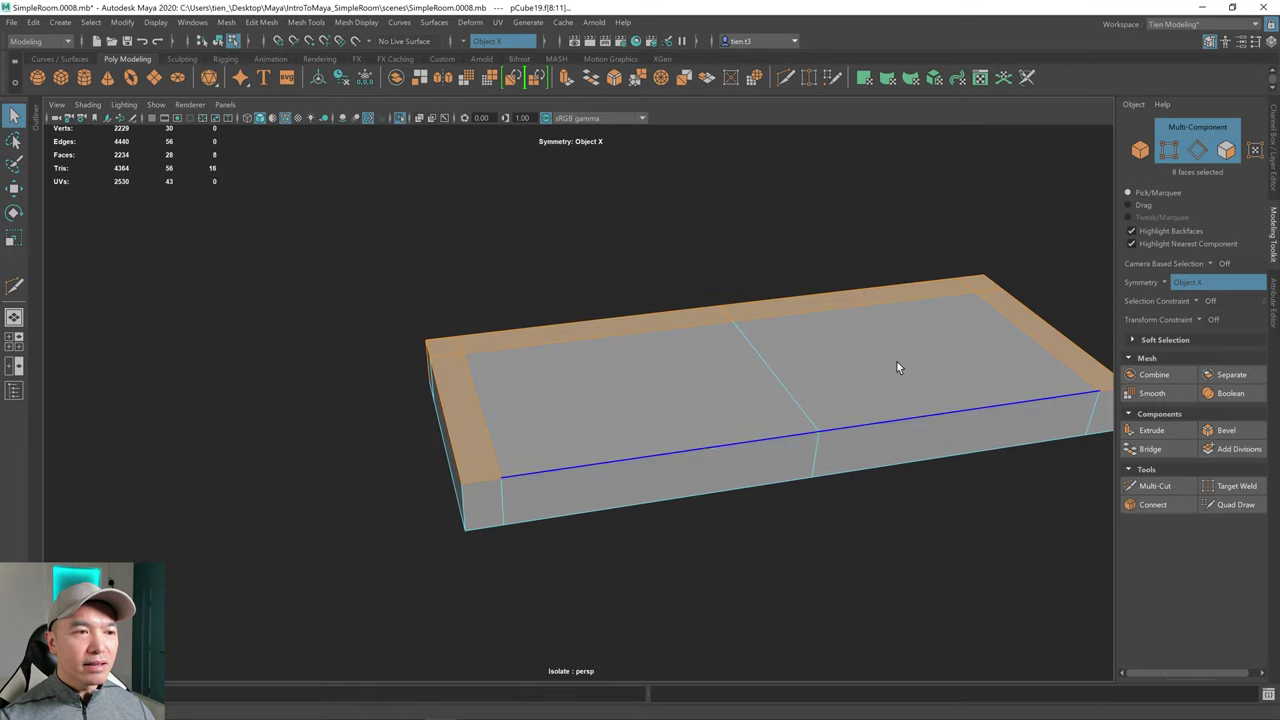
pyautogui.keyDown('alt'); pyautogui.moveTo(679, 456); pyautogui.dragTo(795, 430); pyautogui.keyUp('alt')
pyautogui.keyDown('ctrl'); pyautogui.click(704, 344); pyautogui.keyUp('ctrl')
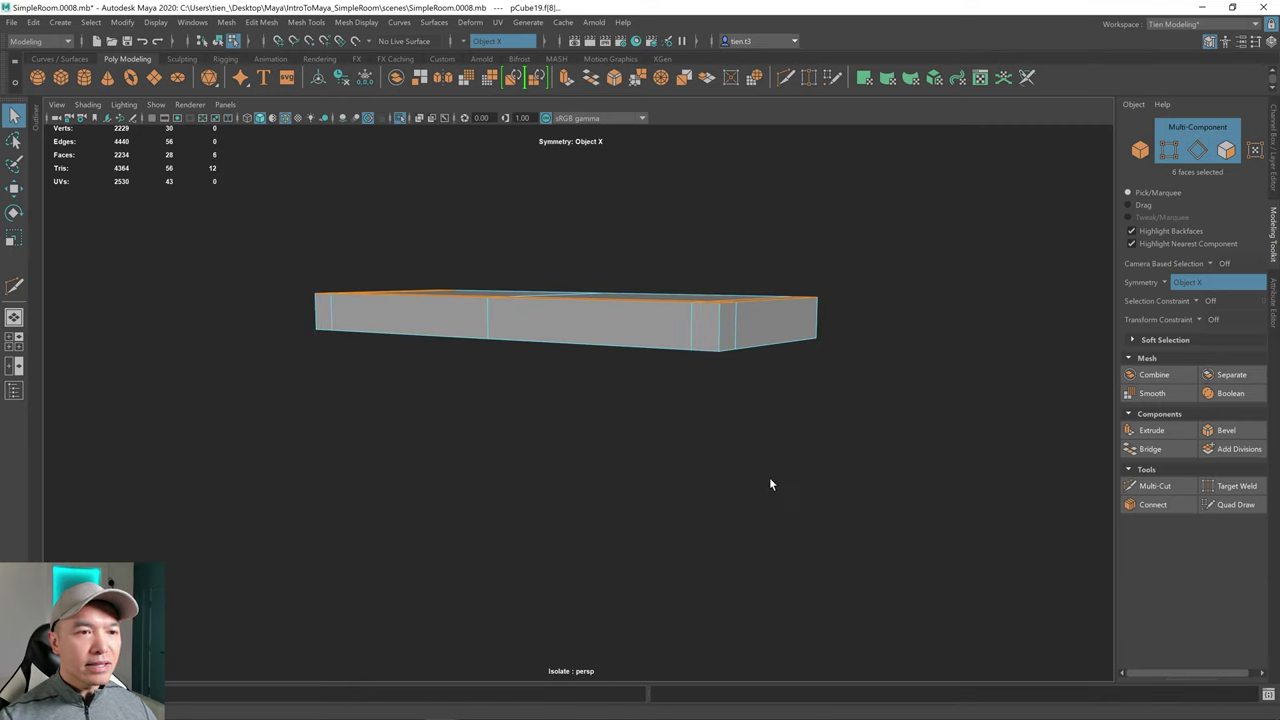
pyautogui.keyDown('alt'); pyautogui.moveTo(768, 480); pyautogui.dragTo(751, 419); pyautogui.keyUp('alt')
pyautogui.keyDown('alt'); pyautogui.moveTo(751, 419); pyautogui.dragTo(746, 434, button='middle'); pyautogui.keyUp('alt')
pyautogui.keyDown('alt'); pyautogui.moveTo(746, 434); pyautogui.dragTo(720, 426, button='right'); pyautogui.keyUp('alt')
pyautogui.keyDown('alt'); pyautogui.moveTo(720, 423); pyautogui.dragTo(716, 421); pyautogui.keyUp('alt')
pyautogui.press('w')
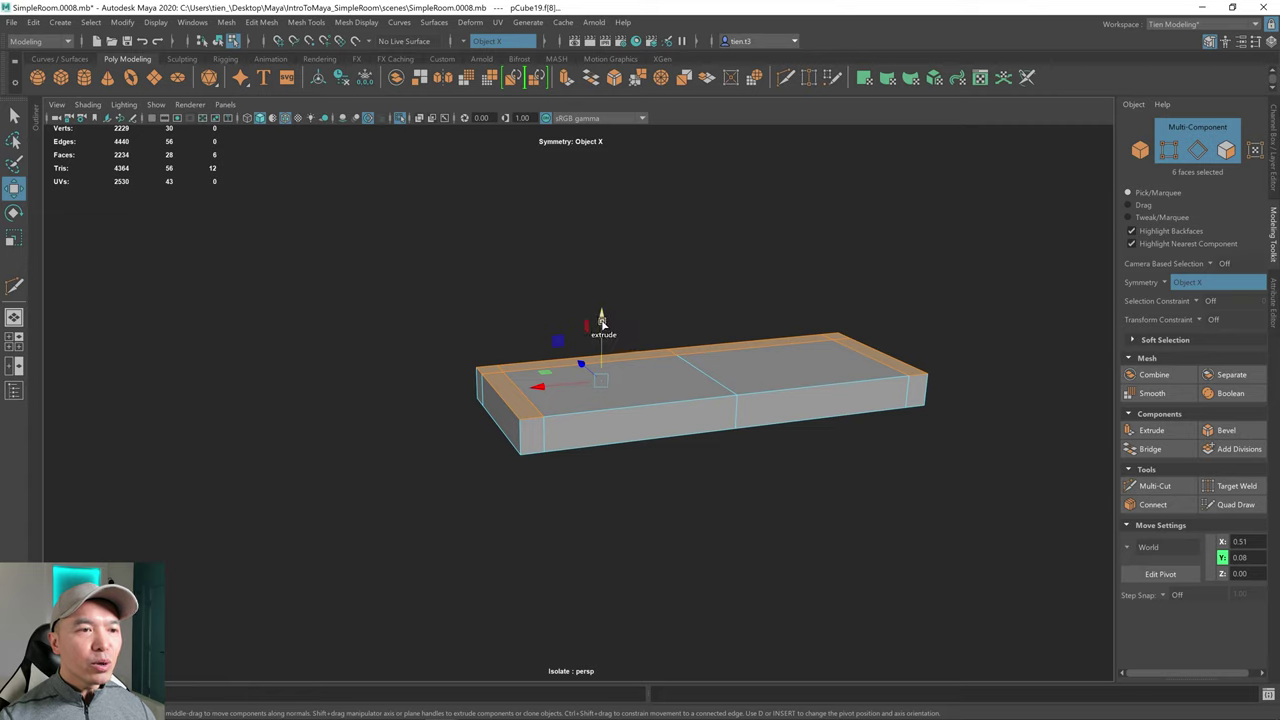
pyautogui.keyDown('shift'); pyautogui.moveTo(602, 320); pyautogui.dragTo(600, 294); pyautogui.keyUp('shift')
pyautogui.moveTo(685, 406)
pyautogui.keyDown('alt'); pyautogui.mouseDown()
pyautogui.moveTo(583, 411)
pyautogui.moveTo(690, 412)
pyautogui.mouseUp(); pyautogui.keyUp('alt')
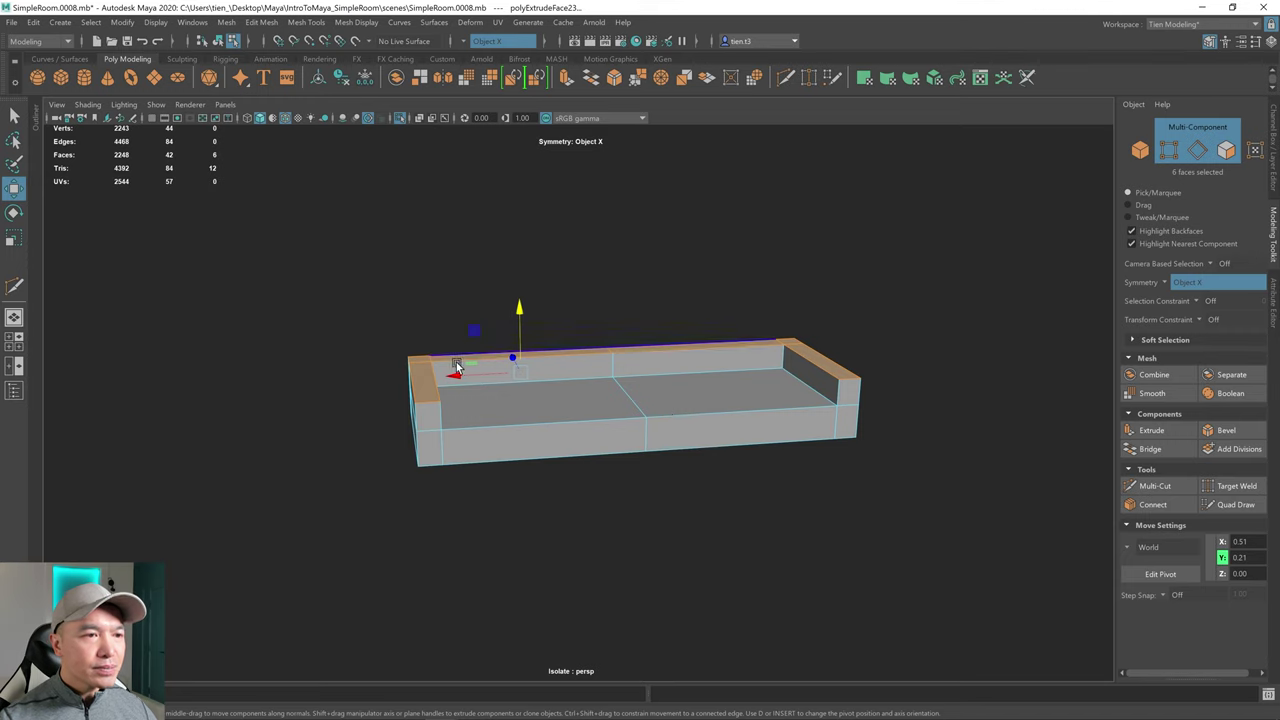
# - Restrict the face selection to the top of the back strip and extrude it upward to Y 0.41 as the backrest
pyautogui.keyDown('alt'); pyautogui.moveTo(455, 368); pyautogui.dragTo(490, 418); pyautogui.keyUp('alt')
pyautogui.keyDown('shift'); pyautogui.click(504, 416); pyautogui.keyUp('shift')
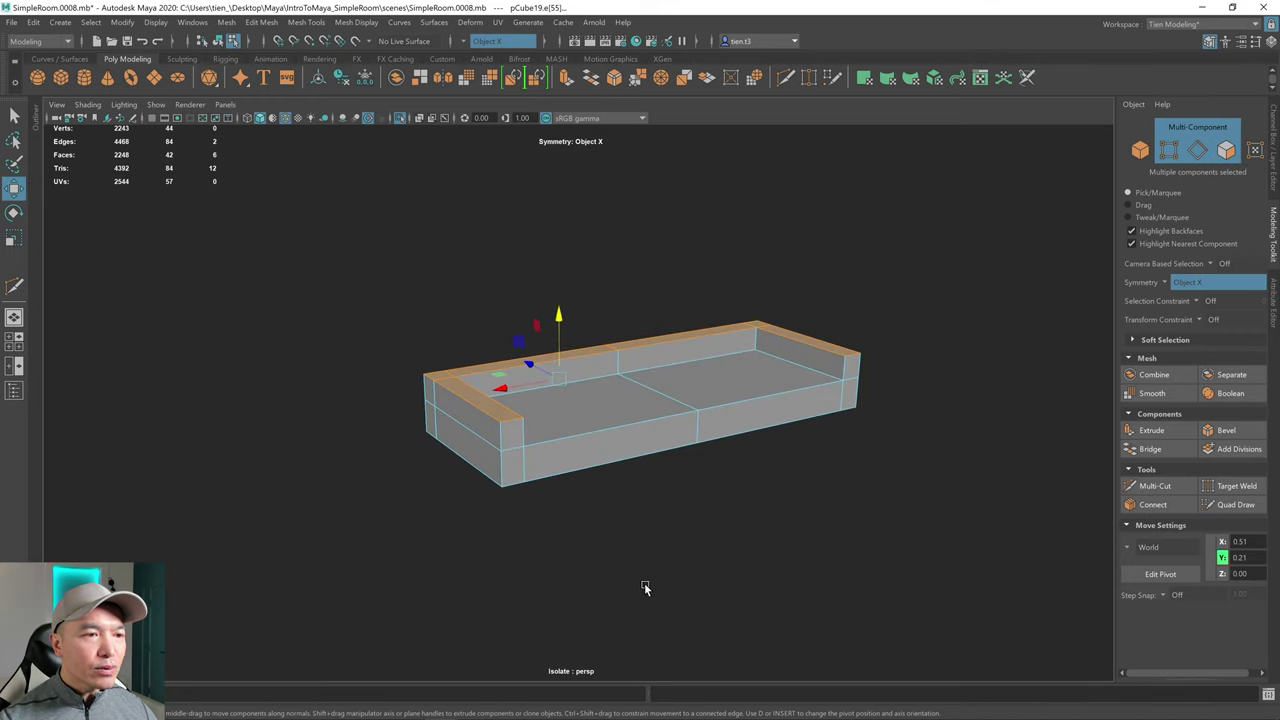
pyautogui.keyDown('alt'); pyautogui.moveTo(688, 543); pyautogui.dragTo(627, 528); pyautogui.keyUp('alt')
pyautogui.scroll(5, 583, 474)
pyautogui.keyDown('alt'); pyautogui.moveTo(440, 394); pyautogui.dragTo(723, 455, button='middle'); pyautogui.keyUp('alt')
pyautogui.scroll(1, 602, 400)
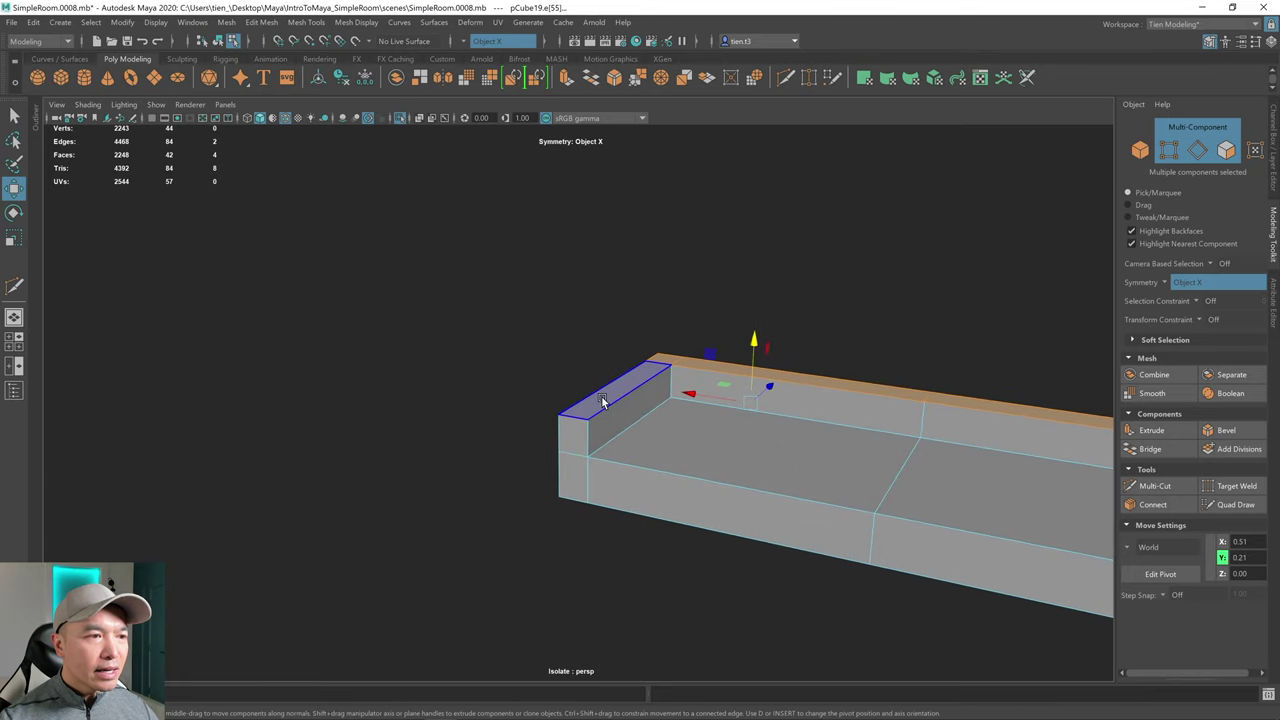
pyautogui.keyDown('shift'); pyautogui.click(606, 402); pyautogui.keyUp('shift')
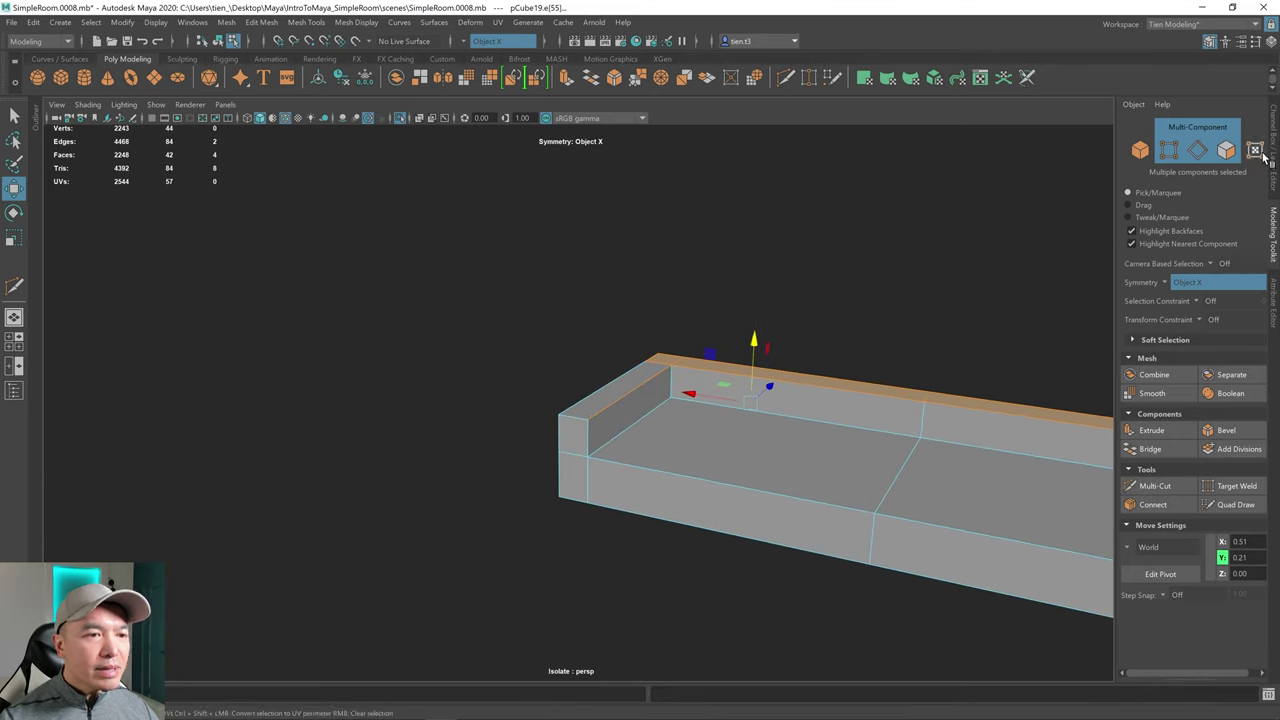
pyautogui.keyDown('alt'); pyautogui.moveTo(723, 340); pyautogui.dragTo(664, 329, button='middle'); pyautogui.keyUp('alt')
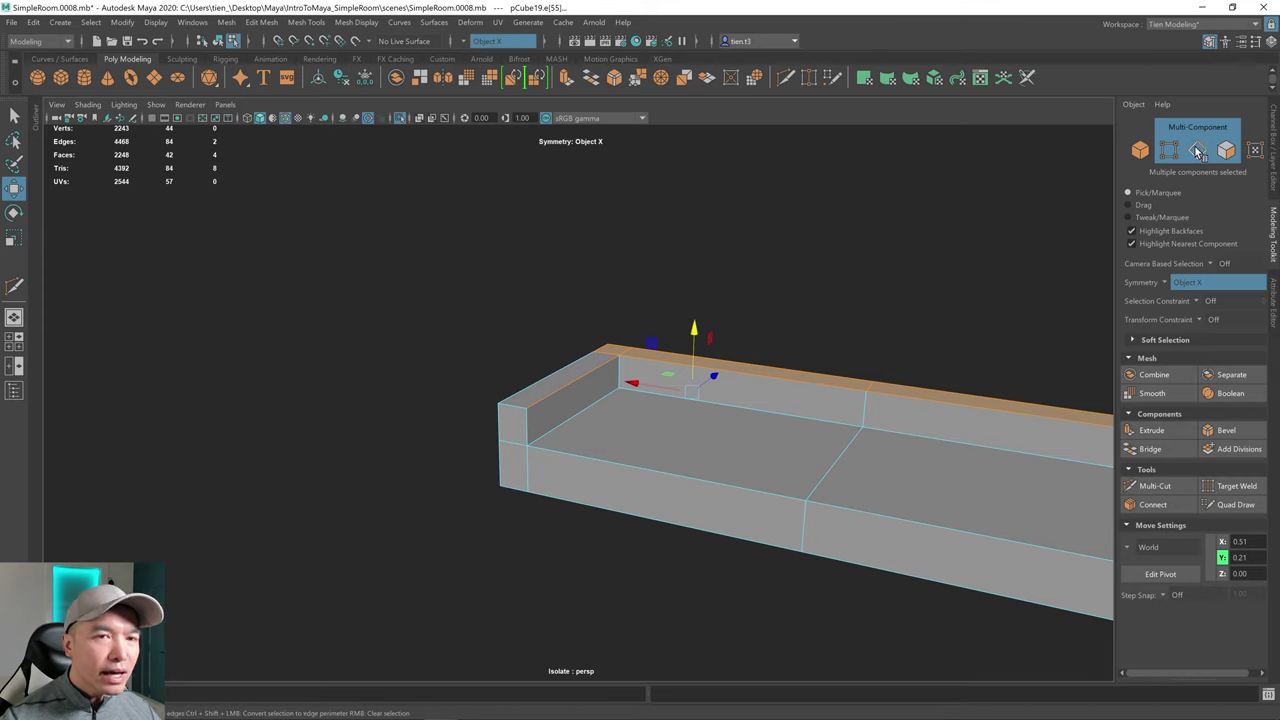
pyautogui.click(1228, 155)
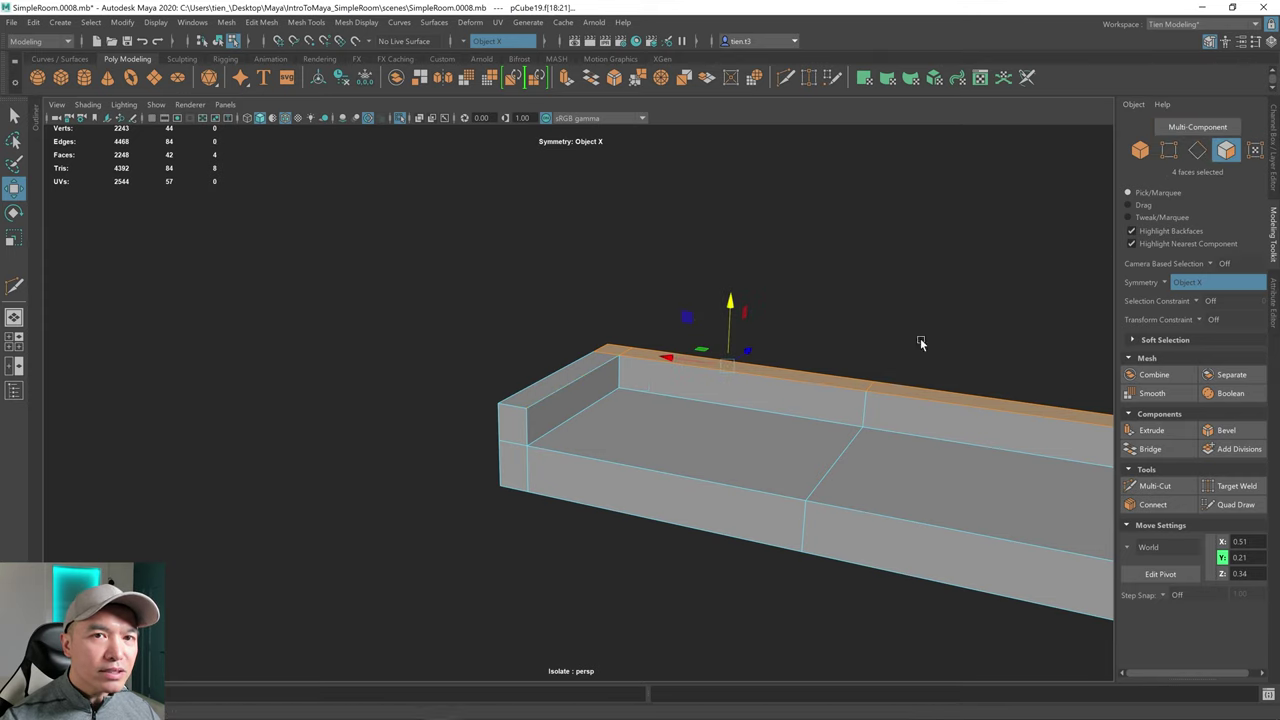
pyautogui.keyDown('alt'); pyautogui.moveTo(768, 404); pyautogui.dragTo(803, 403); pyautogui.keyUp('alt')
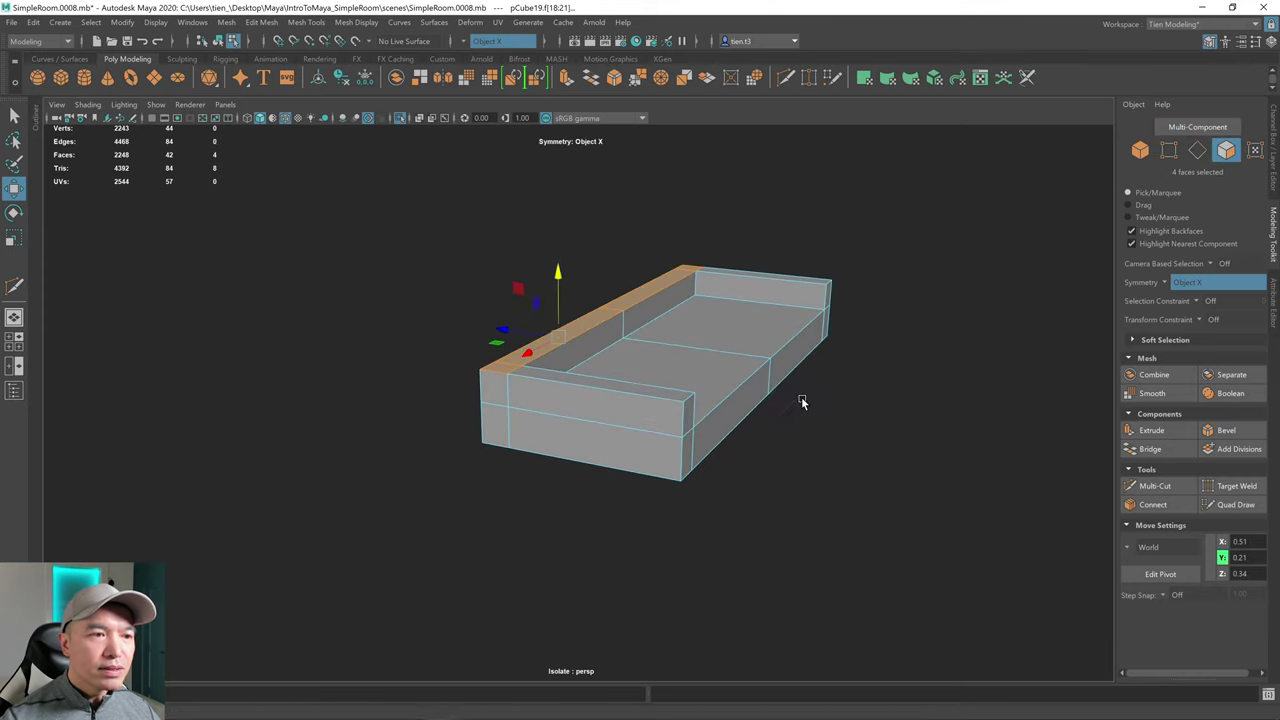
pyautogui.keyDown('alt'); pyautogui.moveTo(905, 390); pyautogui.dragTo(940, 378, button='right'); pyautogui.keyUp('alt')
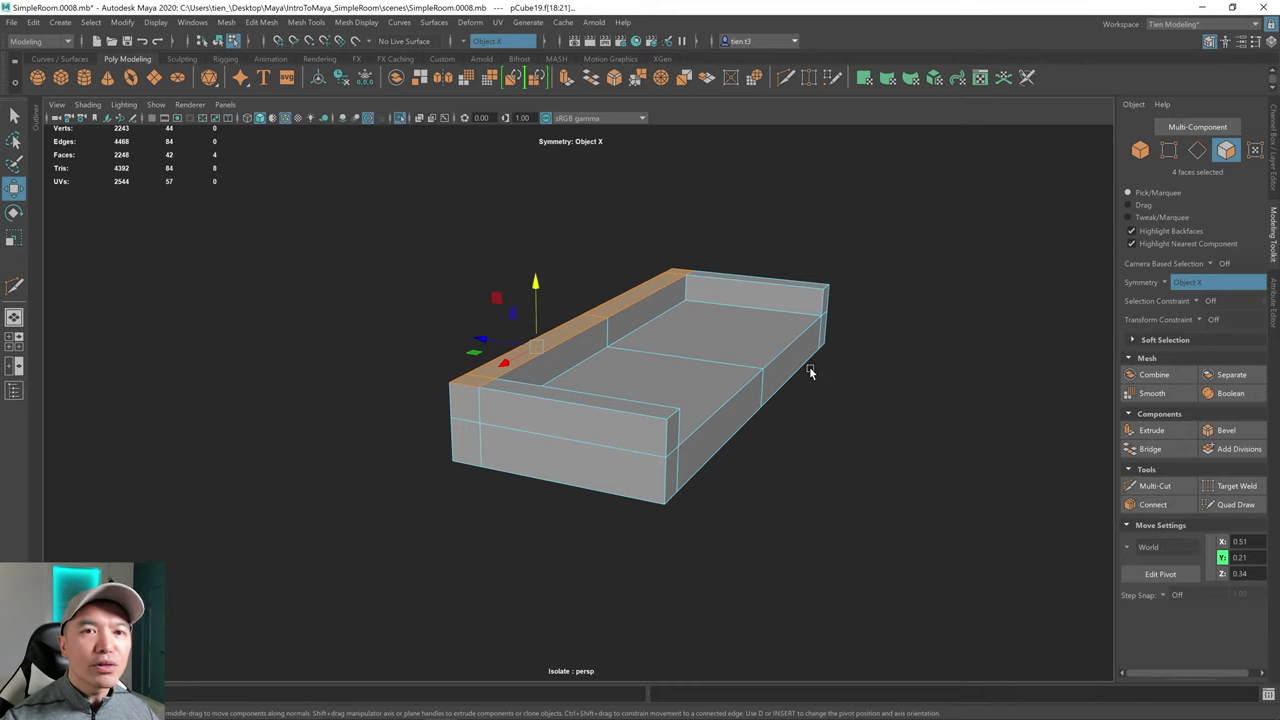
pyautogui.keyDown('alt'); pyautogui.moveTo(811, 372); pyautogui.dragTo(740, 366); pyautogui.keyUp('alt')
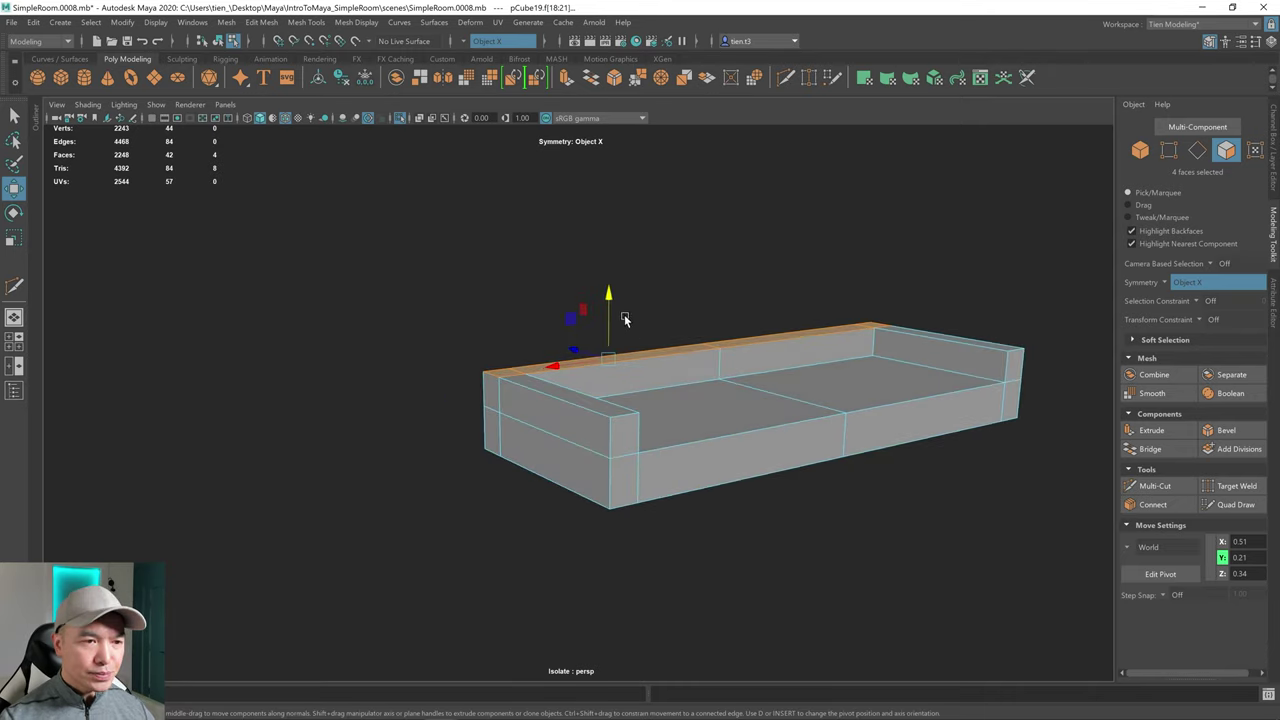
pyautogui.keyDown('shift'); pyautogui.moveTo(607, 295); pyautogui.dragTo(612, 242); pyautogui.keyUp('shift')
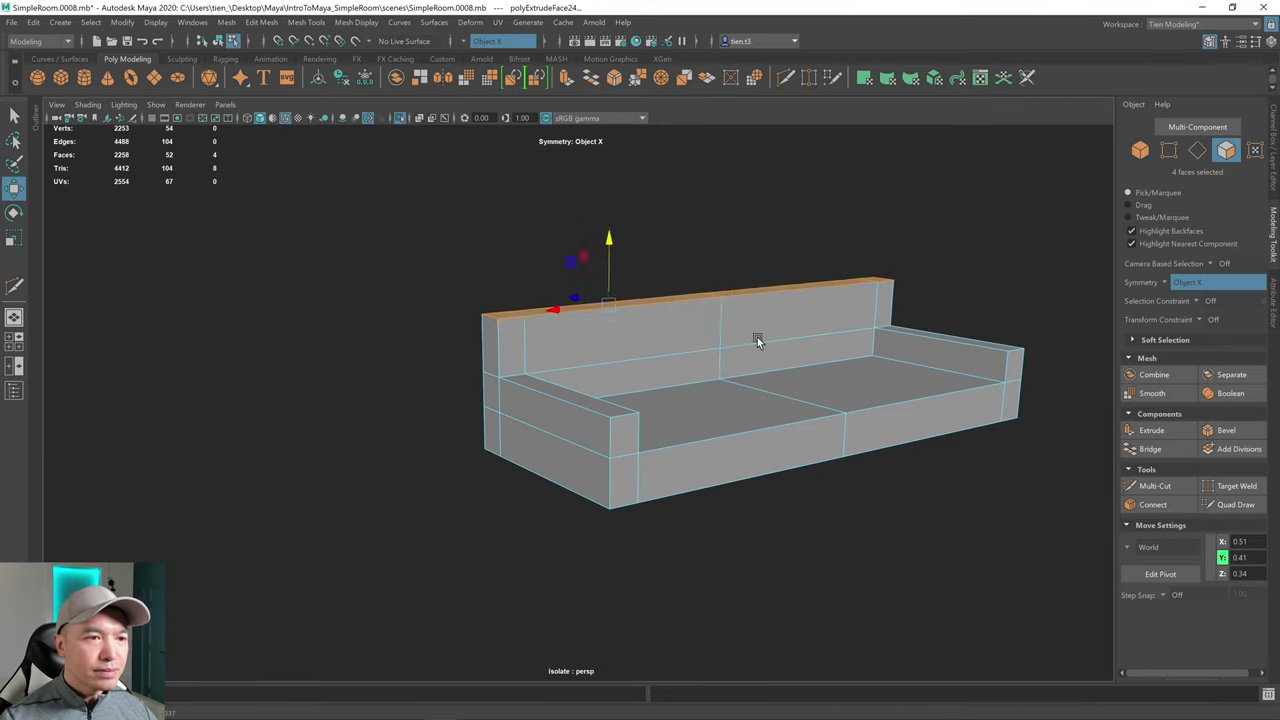
pyautogui.moveTo(757, 337)
pyautogui.keyDown('alt'); pyautogui.mouseDown()
pyautogui.moveTo(714, 340)
pyautogui.moveTo(716, 353)
pyautogui.moveTo(776, 350)
pyautogui.mouseUp(); pyautogui.keyUp('alt')
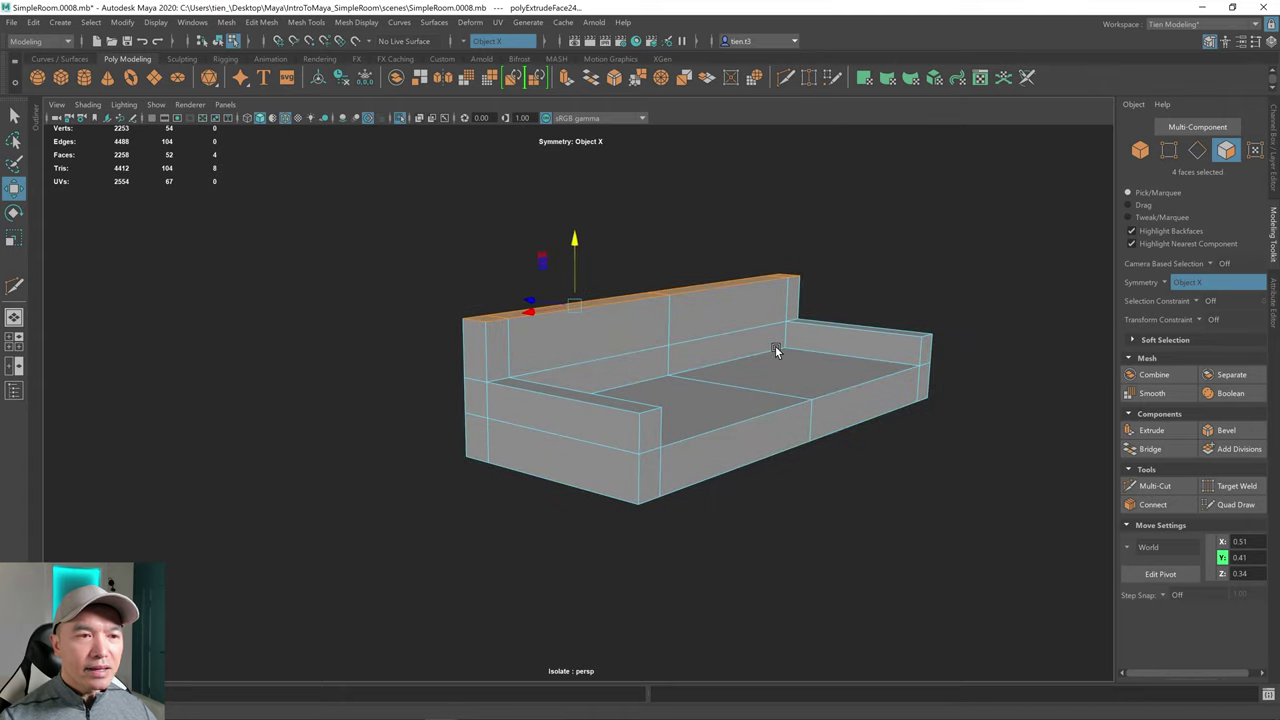
# - Return to object mode and scale the sofa to 1.82 in X
pyautogui.moveTo(773, 292); pyautogui.dragTo(874, 246, button='right')
pyautogui.keyDown('alt'); pyautogui.moveTo(874, 246); pyautogui.dragTo(843, 307); pyautogui.keyUp('alt')
pyautogui.keyDown('alt'); pyautogui.moveTo(756, 442); pyautogui.dragTo(625, 409, button='middle'); pyautogui.keyUp('alt')
pyautogui.keyDown('alt'); pyautogui.moveTo(625, 409); pyautogui.dragTo(585, 392); pyautogui.keyUp('alt')
pyautogui.press('r')
pyautogui.keyDown('alt'); pyautogui.moveTo(657, 425); pyautogui.dragTo(736, 408); pyautogui.keyUp('alt')
# - Examine the sofa's shape in smooth preview and in its unsmoothed form around the arm and backrest
pyautogui.press('3')
pyautogui.scroll(3, 691, 385)
pyautogui.keyDown('alt'); pyautogui.moveTo(641, 429); pyautogui.dragTo(715, 423); pyautogui.keyUp('alt')
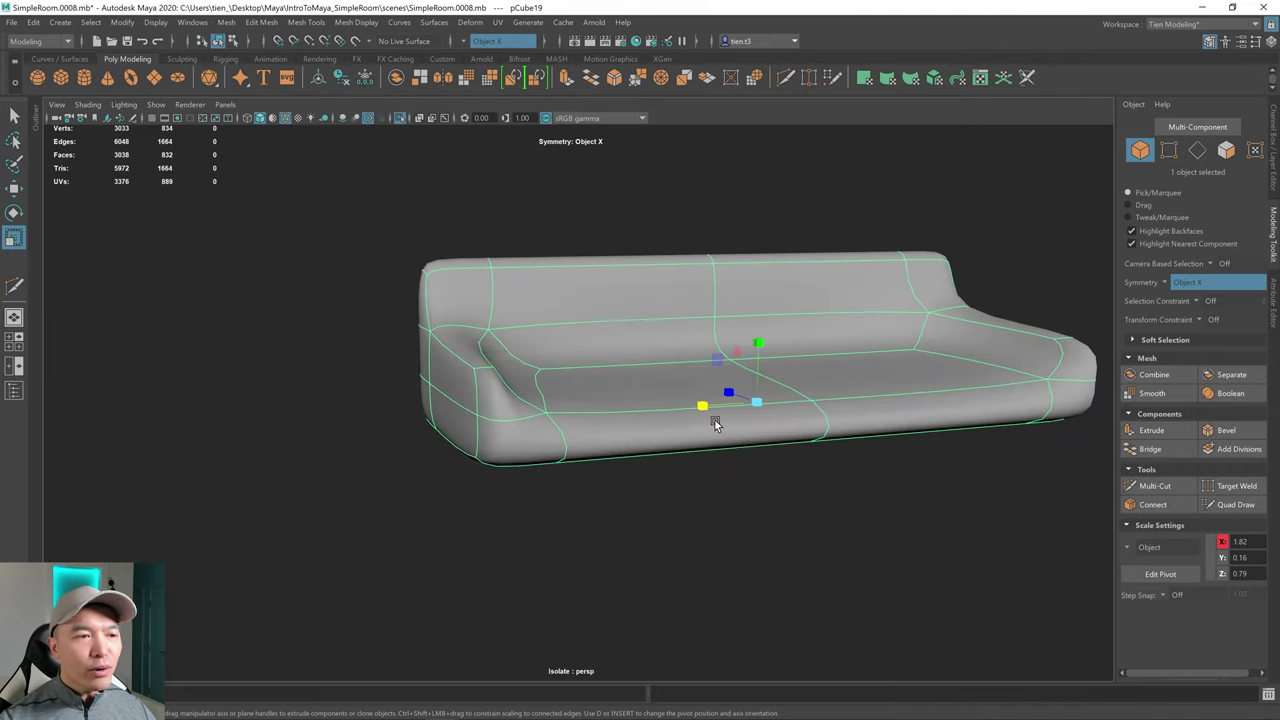
pyautogui.press('1')
pyautogui.keyDown('alt'); pyautogui.moveTo(629, 417); pyautogui.dragTo(737, 380); pyautogui.keyUp('alt')
pyautogui.scroll(3, 715, 388)
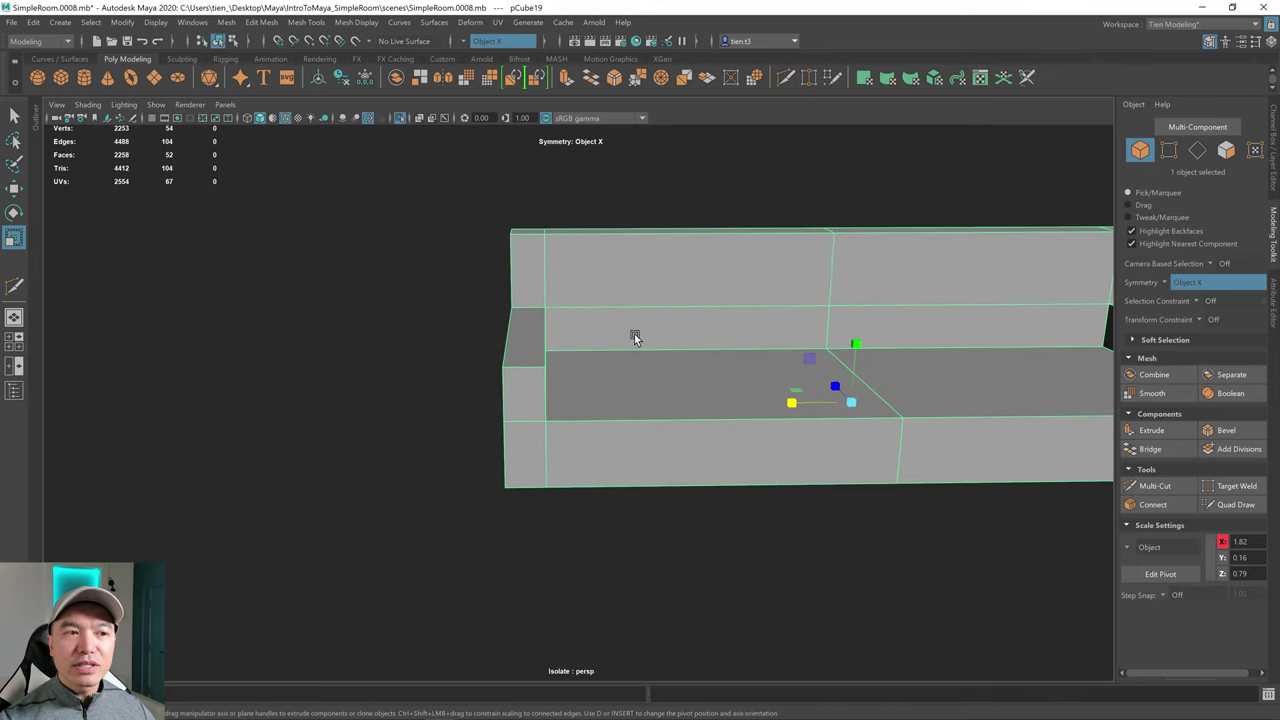
pyautogui.keyDown('alt'); pyautogui.moveTo(634, 334); pyautogui.dragTo(602, 312); pyautogui.keyUp('alt')
pyautogui.keyDown('alt'); pyautogui.moveTo(635, 327); pyautogui.dragTo(632, 324); pyautogui.keyUp('alt')
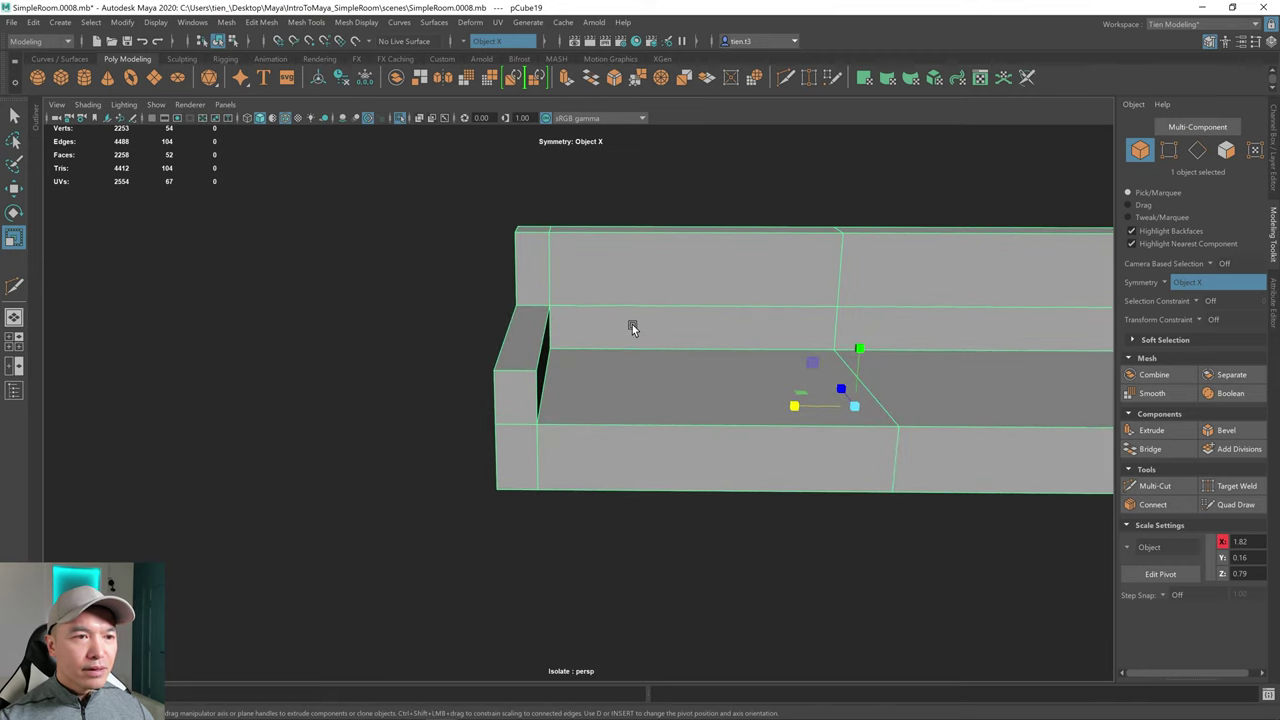
# - Turn on smooth preview and insert mirrored edge loops close to the outer and inner sides of the arms with Multi-Cut
pyautogui.press('3')
pyautogui.keyDown('alt'); pyautogui.moveTo(655, 343); pyautogui.dragTo(716, 328, button='middle'); pyautogui.keyUp('alt')
pyautogui.keyDown('alt'); pyautogui.moveTo(717, 330); pyautogui.dragTo(652, 355); pyautogui.keyUp('alt')
pyautogui.press('q')
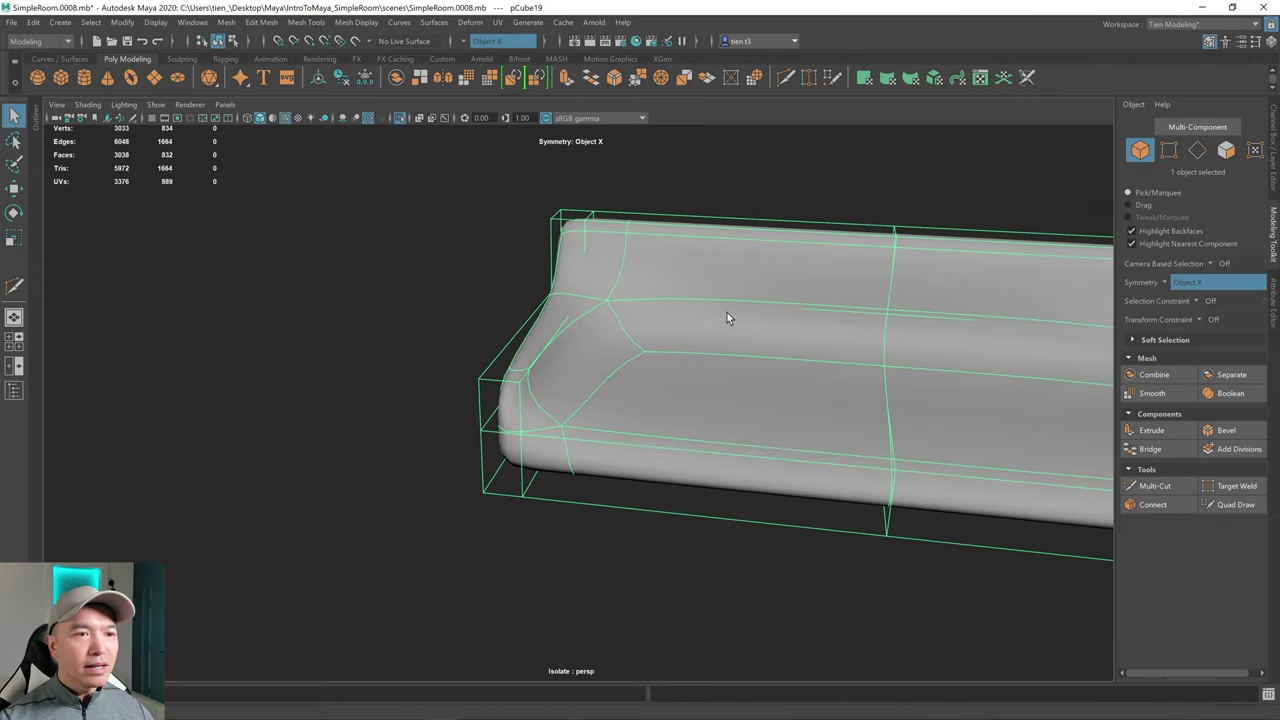
pyautogui.click(15, 287)
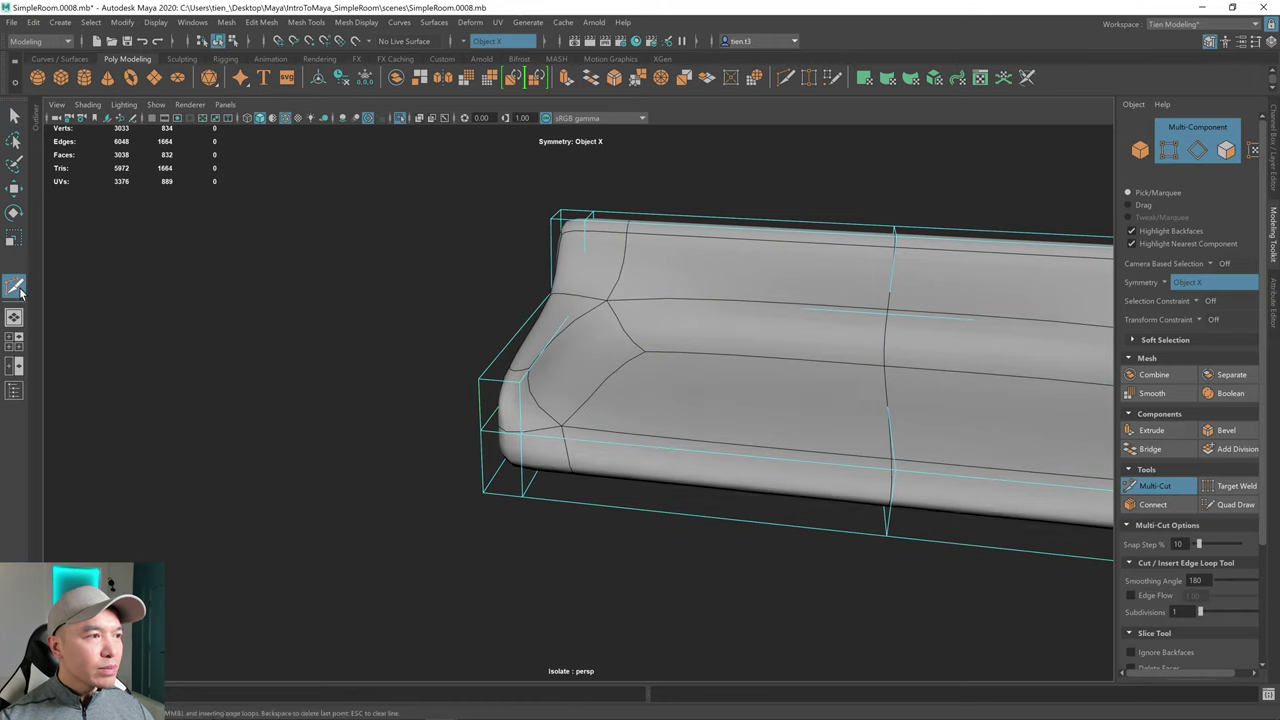
pyautogui.keyDown('alt'); pyautogui.moveTo(478, 402); pyautogui.dragTo(543, 391); pyautogui.keyUp('alt')
pyautogui.keyDown('alt'); pyautogui.moveTo(548, 393); pyautogui.dragTo(603, 422, button='right'); pyautogui.keyUp('alt')
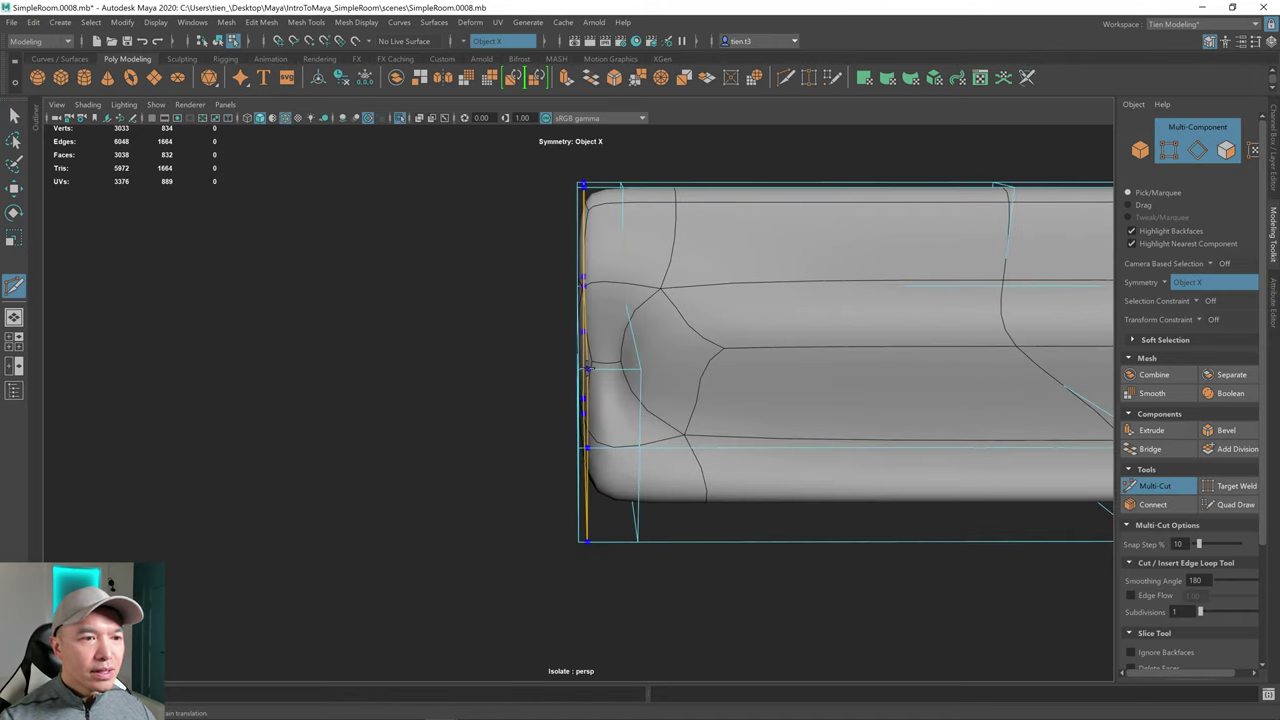
pyautogui.keyDown('ctrl'); pyautogui.click(587, 369); pyautogui.keyUp('ctrl')
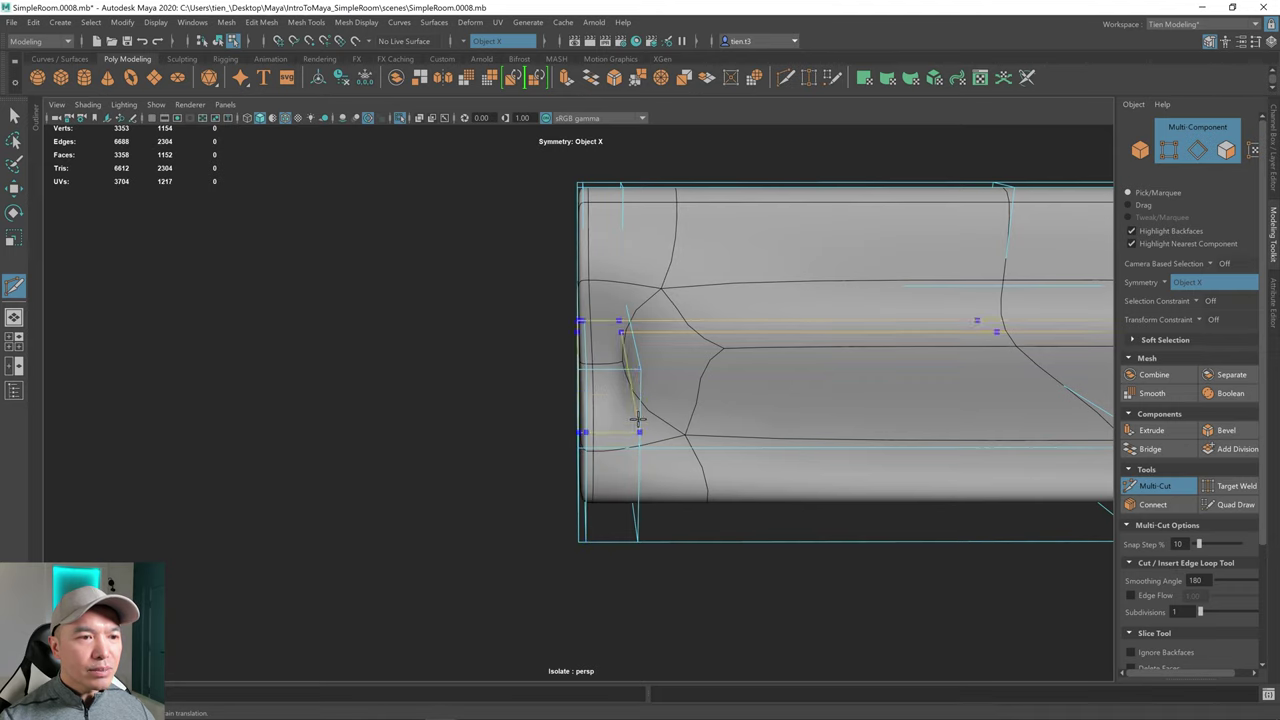
pyautogui.keyDown('ctrl'); pyautogui.click(634, 368); pyautogui.keyUp('ctrl')
pyautogui.keyDown('alt'); pyautogui.moveTo(686, 486); pyautogui.dragTo(776, 415); pyautogui.keyUp('alt')
pyautogui.keyDown('alt'); pyautogui.moveTo(612, 432); pyautogui.dragTo(573, 284); pyautogui.keyUp('alt')
pyautogui.keyDown('alt'); pyautogui.moveTo(555, 448); pyautogui.dragTo(686, 434); pyautogui.keyUp('alt')
pyautogui.keyDown('alt'); pyautogui.moveTo(686, 434); pyautogui.dragTo(660, 486, button='middle'); pyautogui.keyUp('alt')
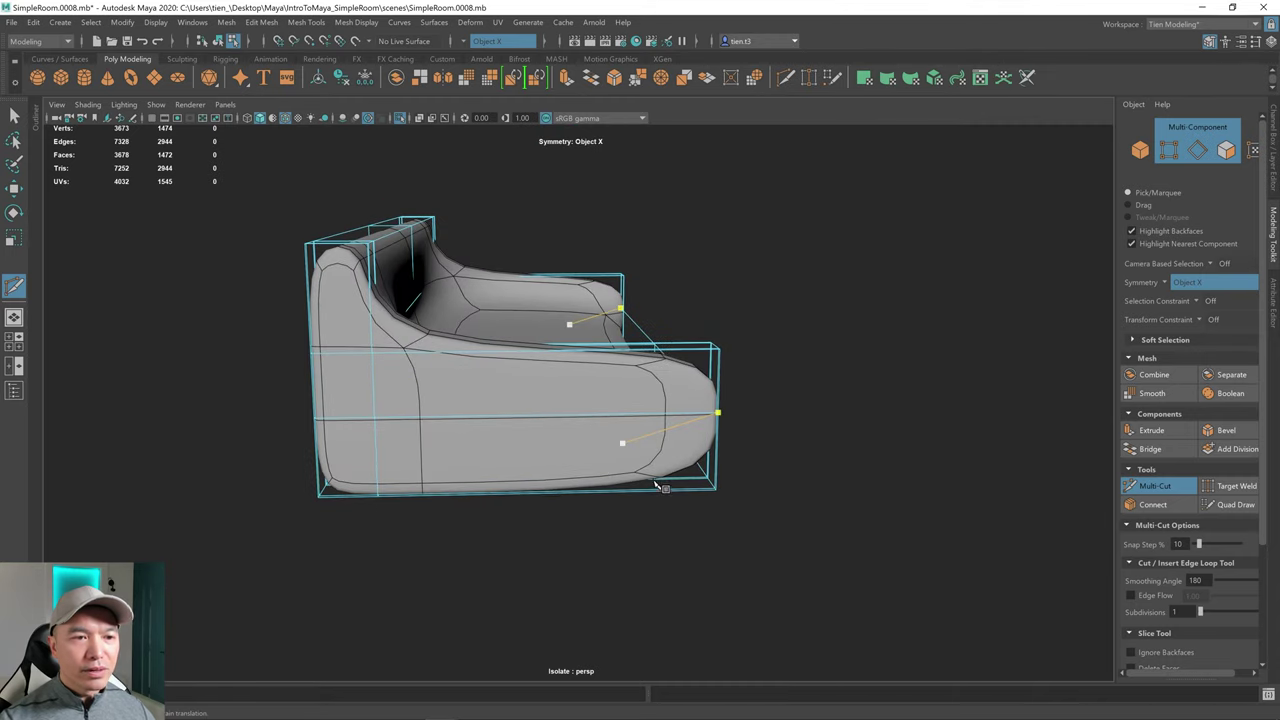
# - Insert mirrored edge loops close to the front edge of the arms and on the seat beside the arms' inner sides
pyautogui.moveTo(660, 486)
pyautogui.keyDown('alt'); pyautogui.mouseDown()
pyautogui.moveTo(649, 491)
pyautogui.moveTo(654, 482)
pyautogui.mouseUp(); pyautogui.keyUp('alt')
pyautogui.keyDown('ctrl'); pyautogui.click(709, 416); pyautogui.keyUp('ctrl')
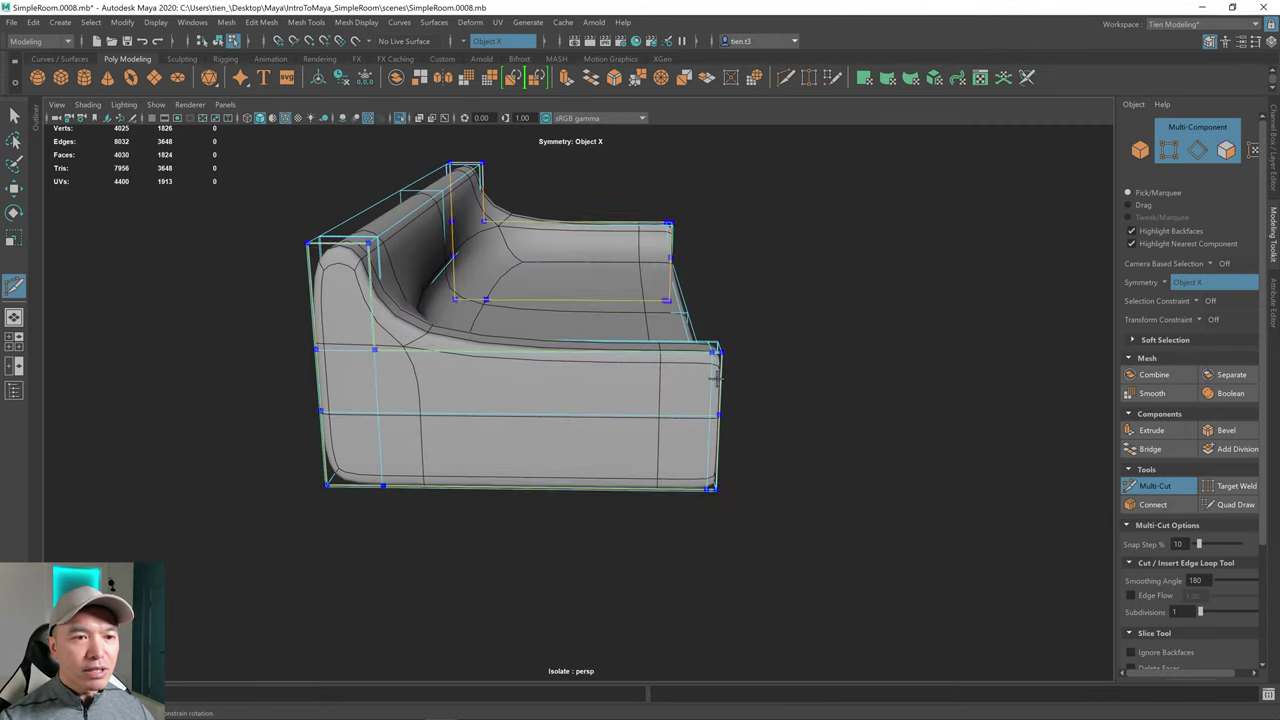
pyautogui.keyDown('alt'); pyautogui.moveTo(778, 500); pyautogui.dragTo(650, 472); pyautogui.keyUp('alt')
pyautogui.keyDown('ctrl'); pyautogui.click(631, 425); pyautogui.keyUp('ctrl')
pyautogui.keyDown('alt'); pyautogui.moveTo(631, 425); pyautogui.dragTo(660, 470); pyautogui.keyUp('alt')
pyautogui.press('q')
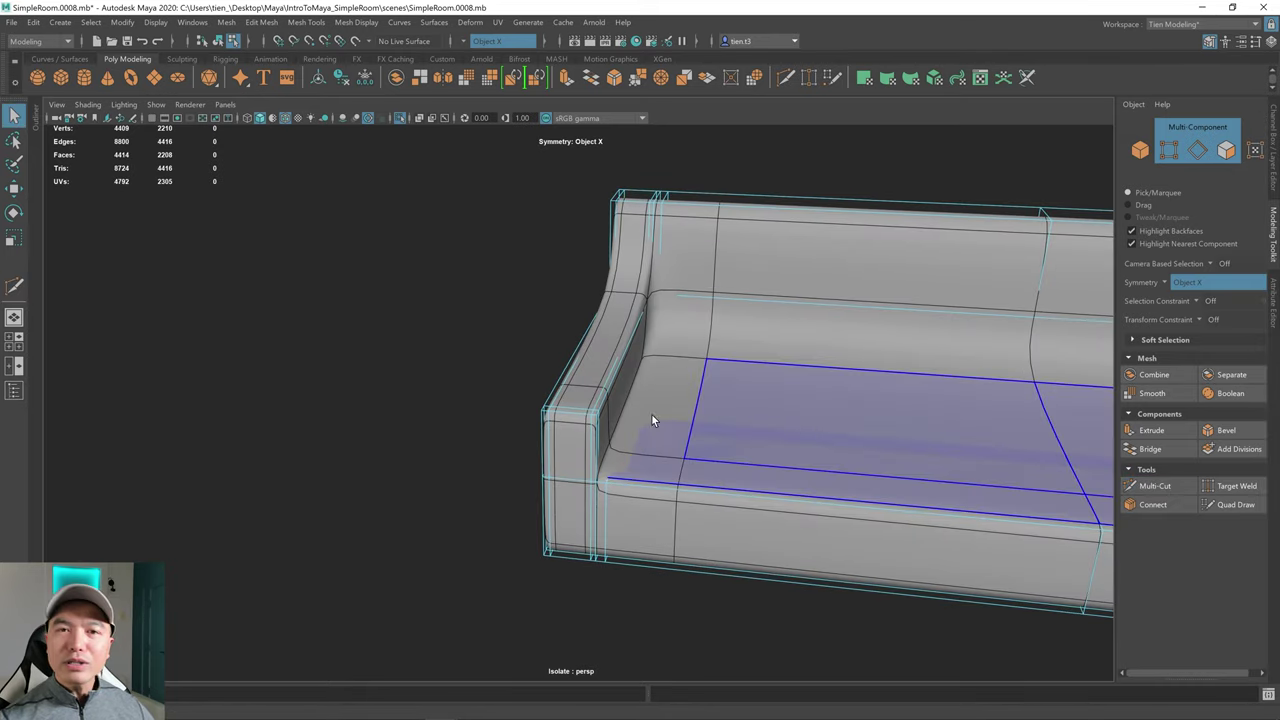
# - Turn off smooth preview and insert edge loops close to the sofa's bottom edge and just below the seat's front edge
pyautogui.moveTo(625, 338); pyautogui.dragTo(681, 316, button='right')
pyautogui.press('1')
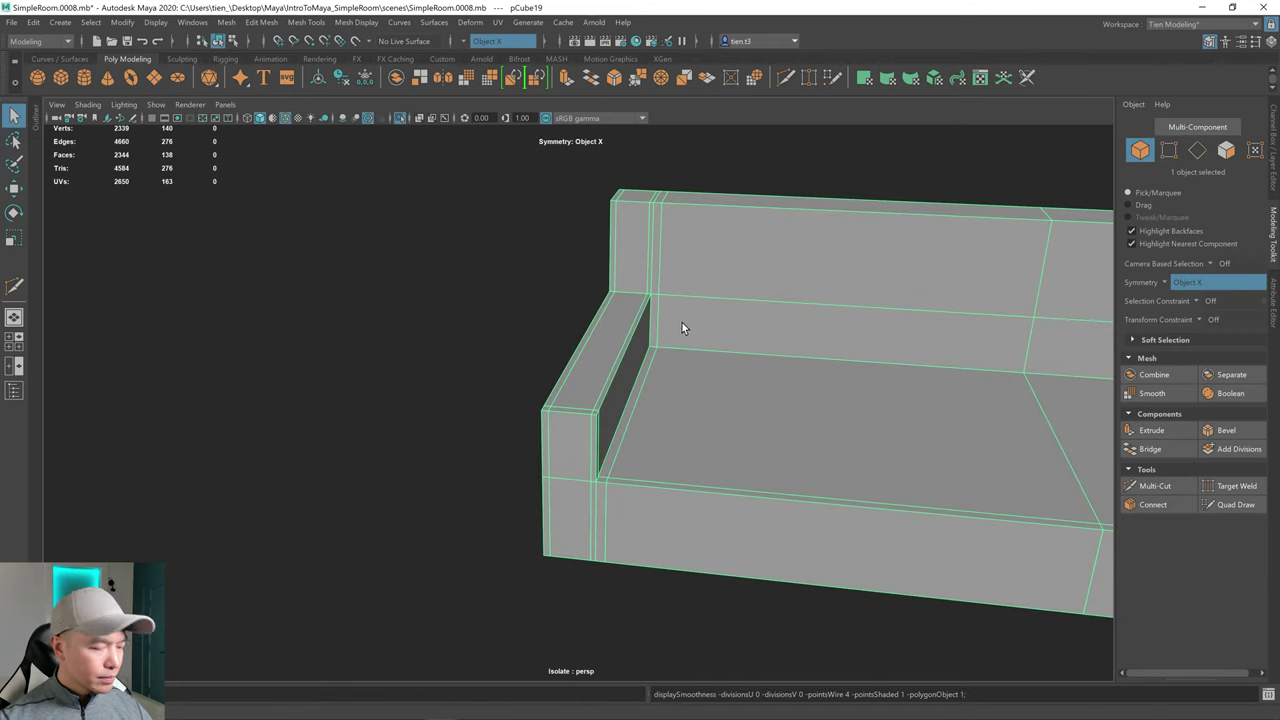
pyautogui.keyDown('alt'); pyautogui.moveTo(763, 416); pyautogui.dragTo(635, 430); pyautogui.keyUp('alt')
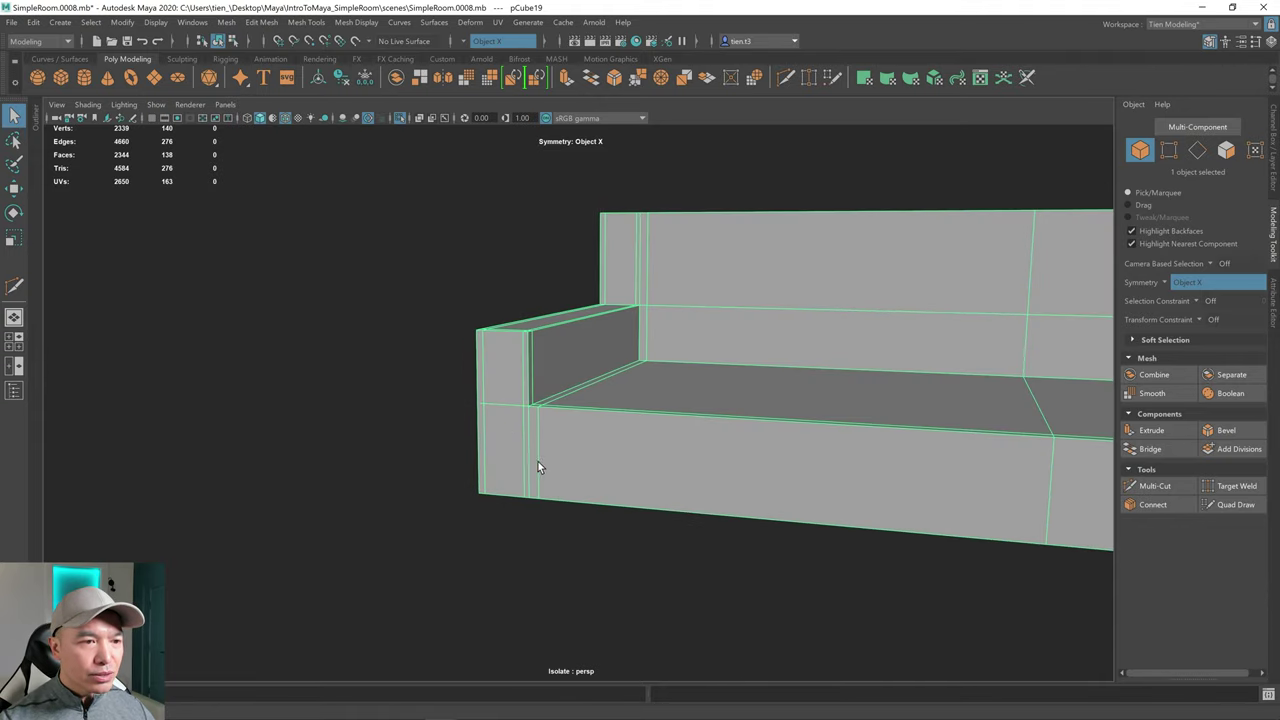
pyautogui.keyDown('alt'); pyautogui.moveTo(538, 462); pyautogui.dragTo(642, 414); pyautogui.keyUp('alt')
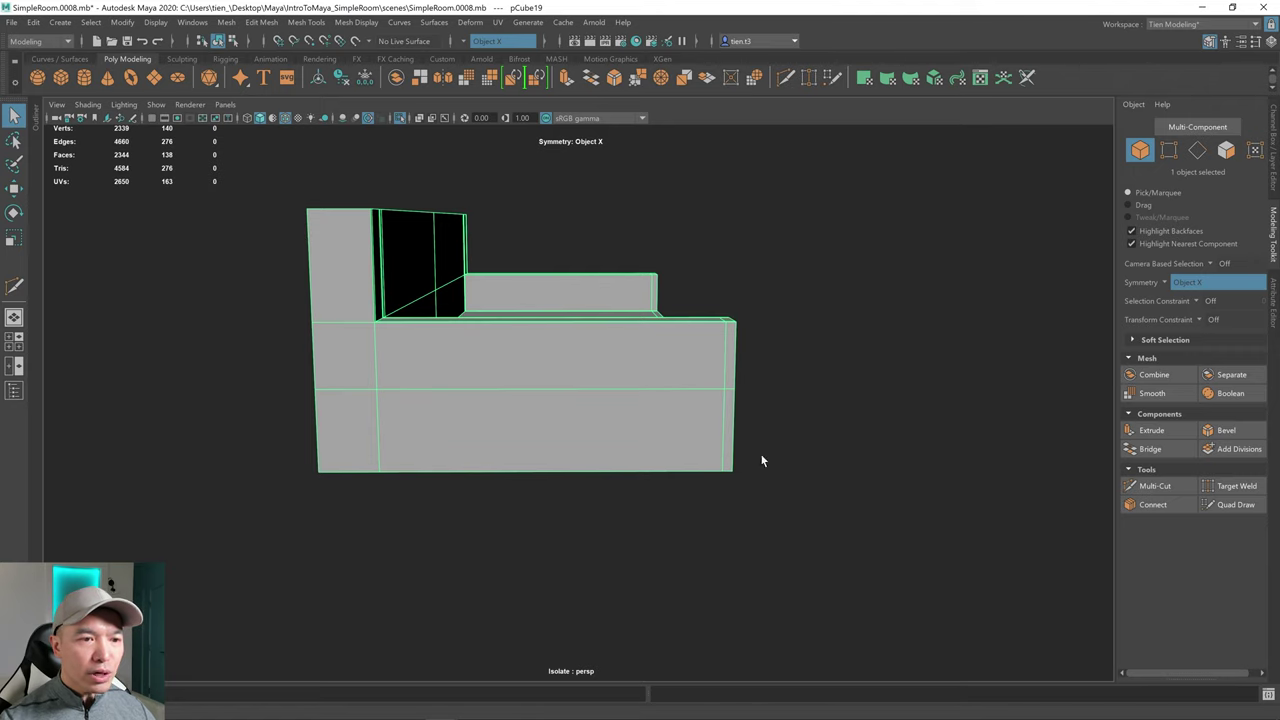
pyautogui.keyDown('alt'); pyautogui.moveTo(763, 461); pyautogui.dragTo(630, 440); pyautogui.keyUp('alt')
pyautogui.scroll(3, 695, 519)
pyautogui.click(14, 288)
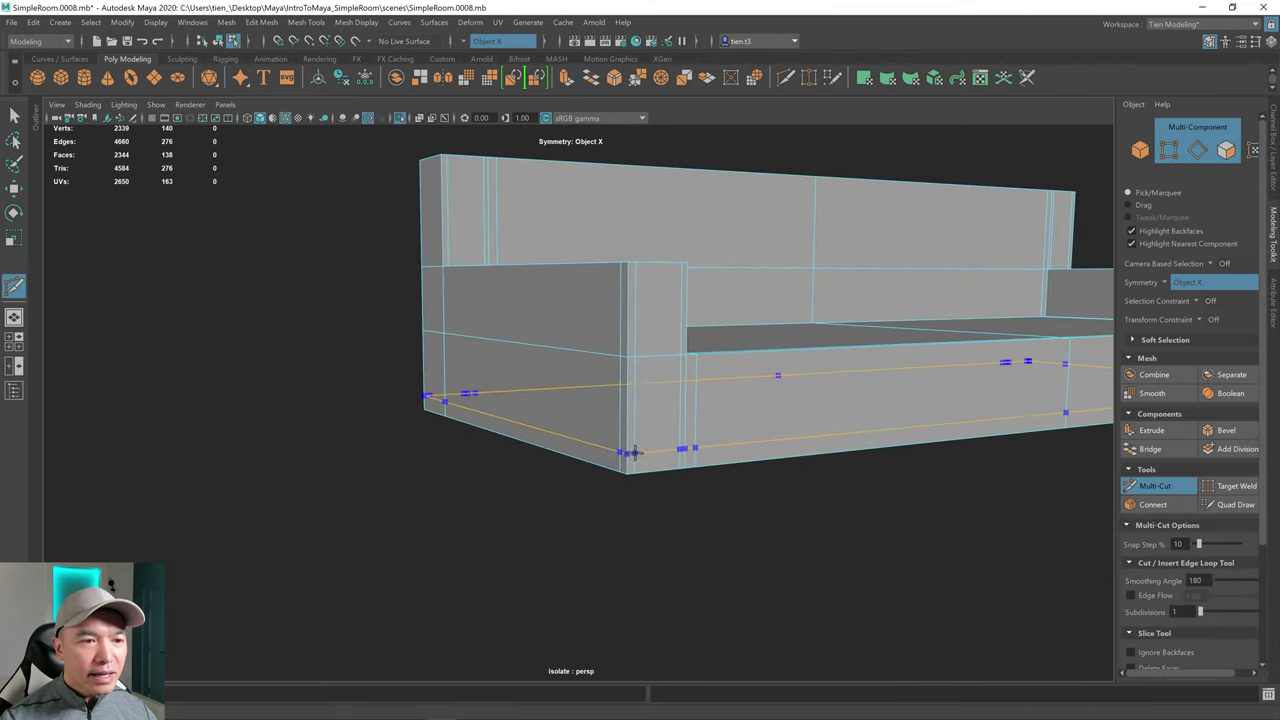
pyautogui.keyDown('ctrl'); pyautogui.click(628, 463); pyautogui.keyUp('ctrl')
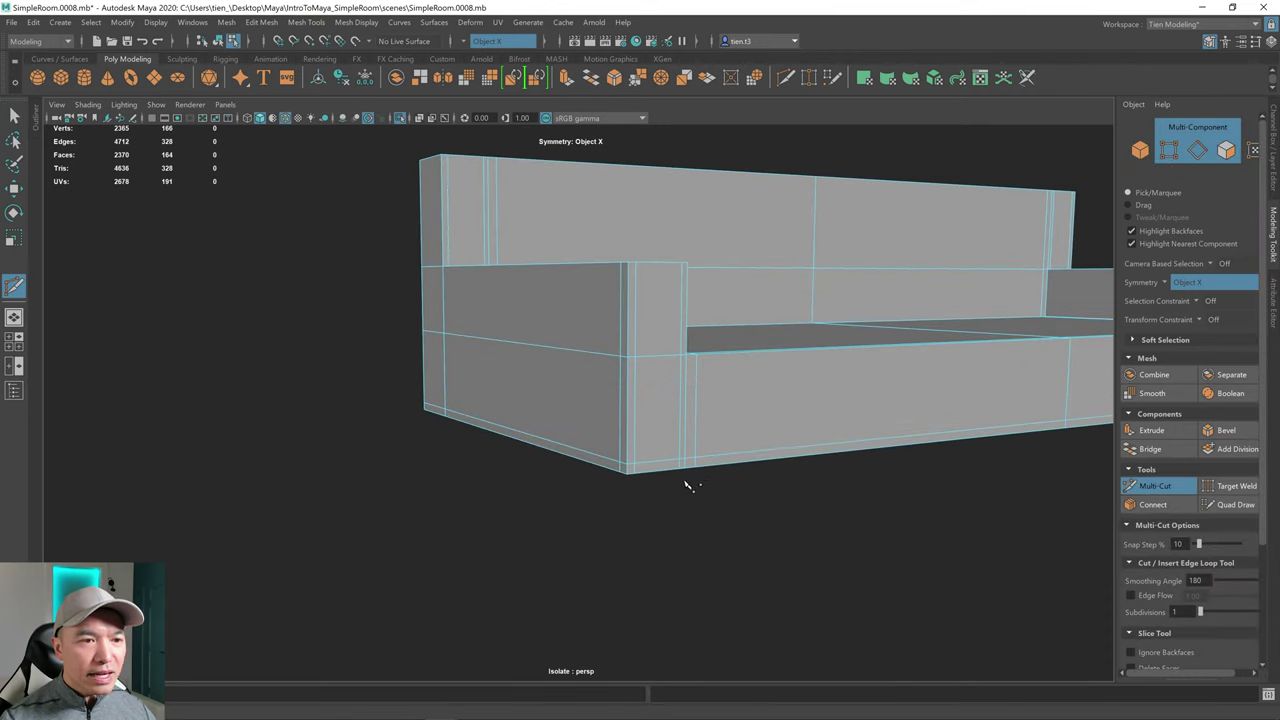
pyautogui.keyDown('alt'); pyautogui.moveTo(688, 485); pyautogui.dragTo(641, 476); pyautogui.keyUp('alt')
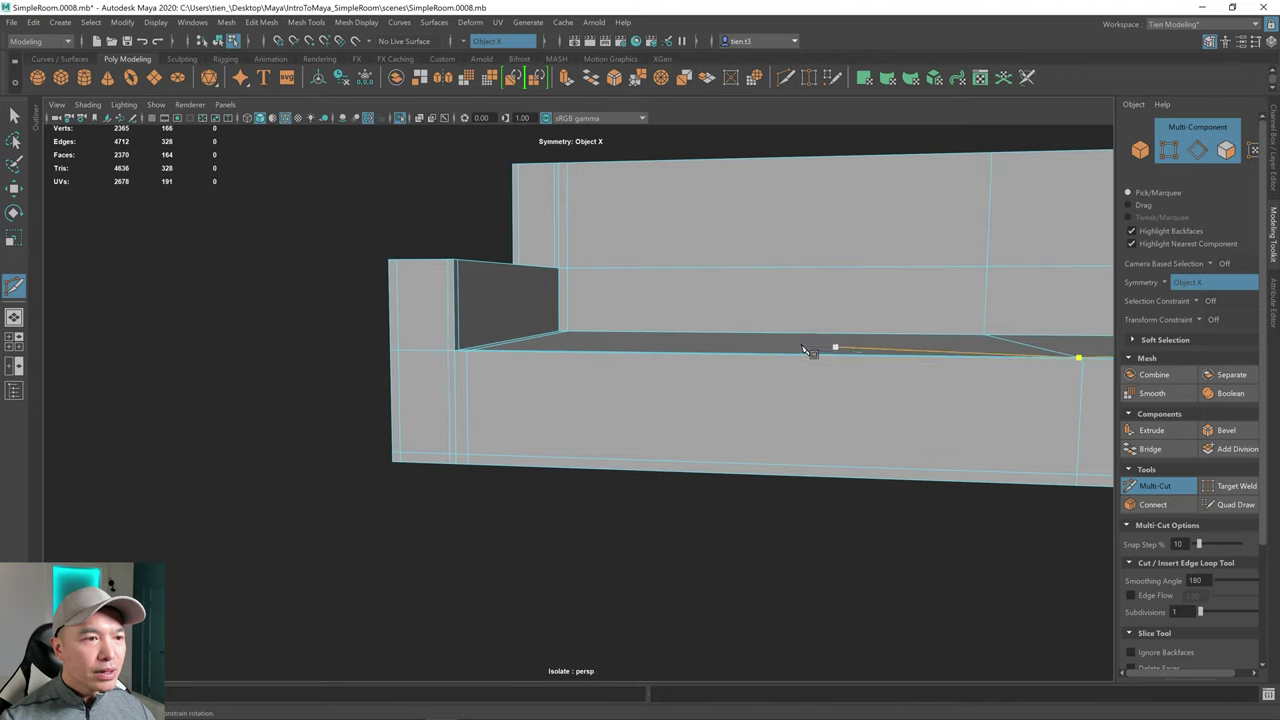
pyautogui.click(466, 350)
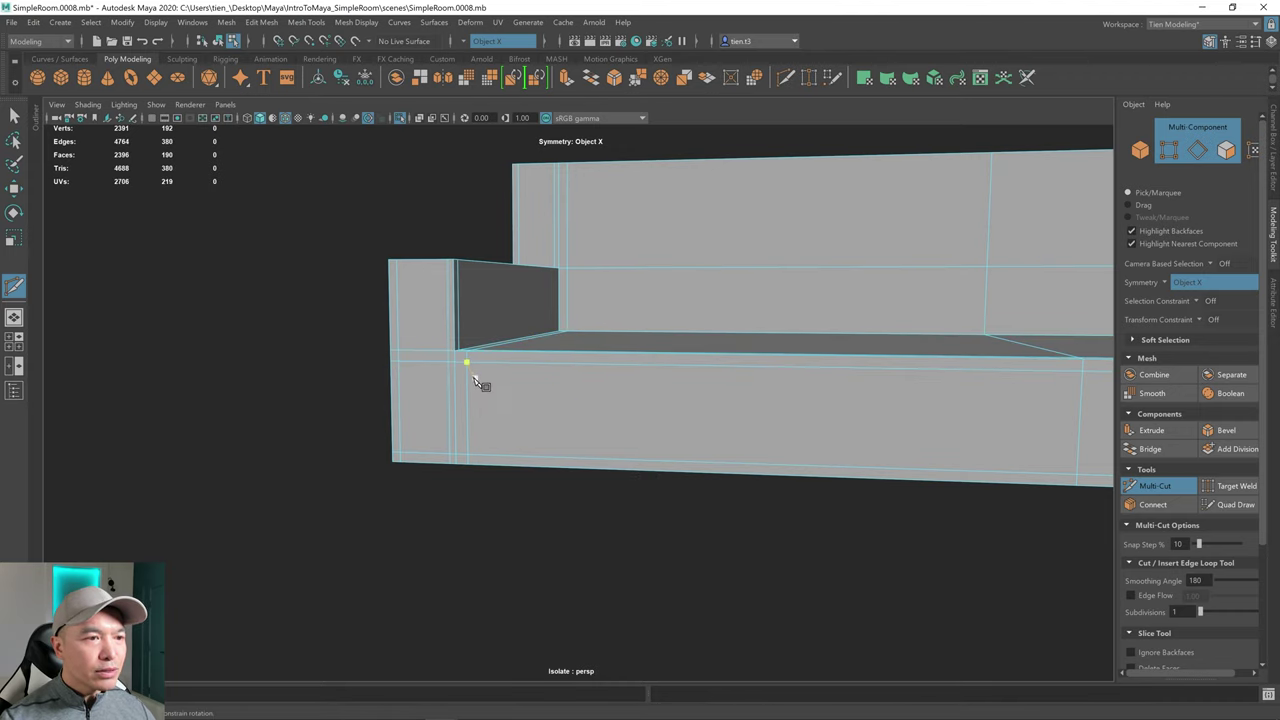
# - Insert supporting edge loops on the backrest close to its top, just above the arms, and near its rear and front faces
pyautogui.keyDown('alt'); pyautogui.moveTo(438, 402); pyautogui.dragTo(528, 412); pyautogui.keyUp('alt')
pyautogui.keyDown('alt'); pyautogui.moveTo(528, 412); pyautogui.dragTo(622, 486, button='middle'); pyautogui.keyUp('alt')
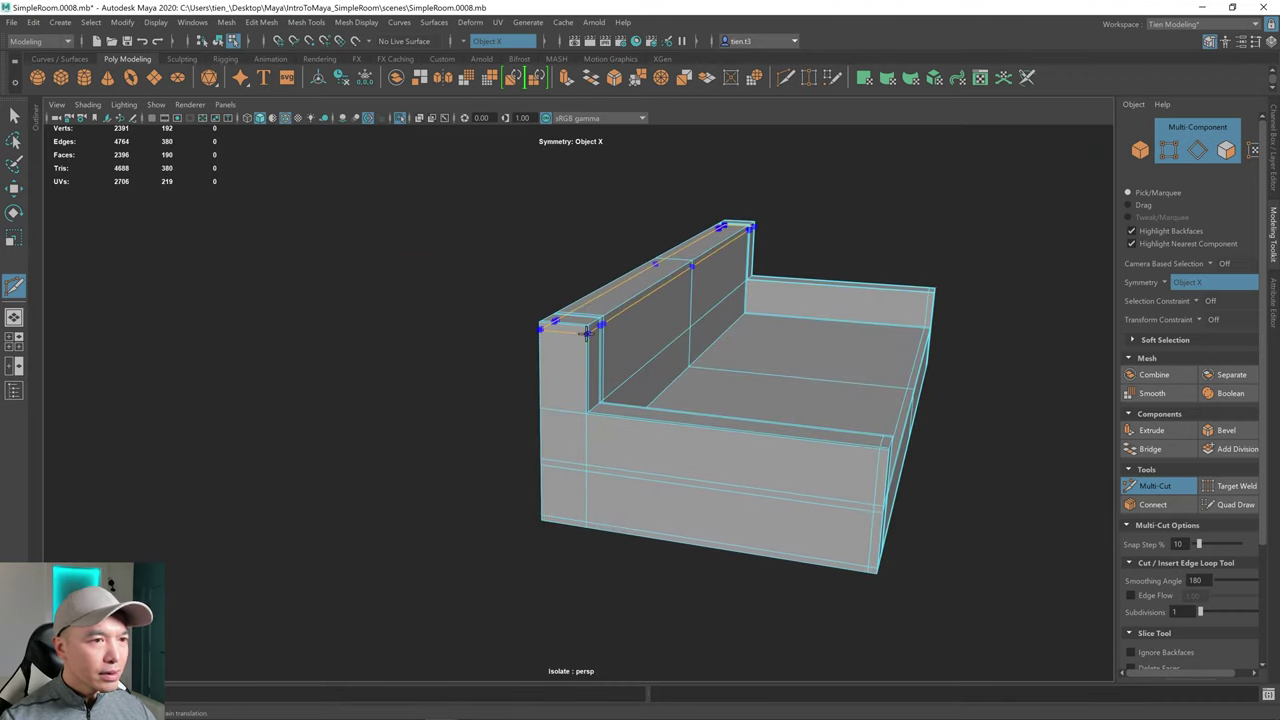
pyautogui.keyDown('alt'); pyautogui.moveTo(598, 421); pyautogui.dragTo(600, 396); pyautogui.keyUp('alt')
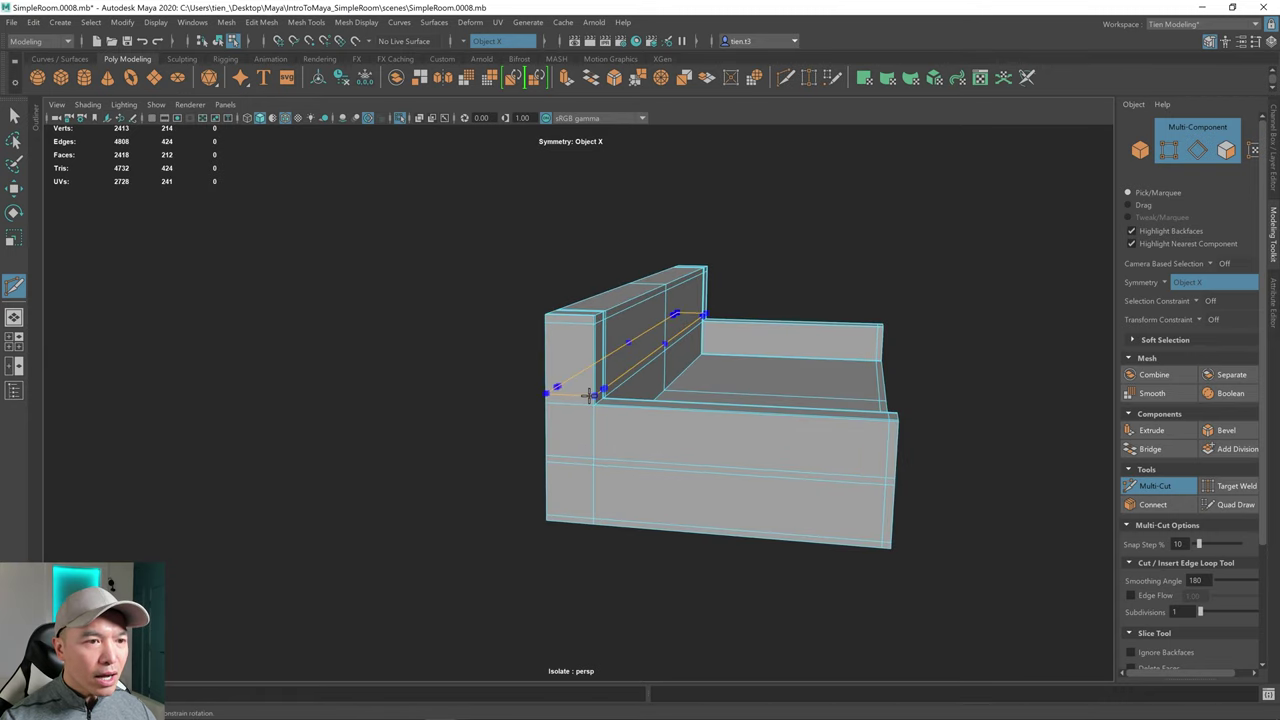
pyautogui.keyDown('alt'); pyautogui.moveTo(620, 460); pyautogui.dragTo(655, 457); pyautogui.keyUp('alt')
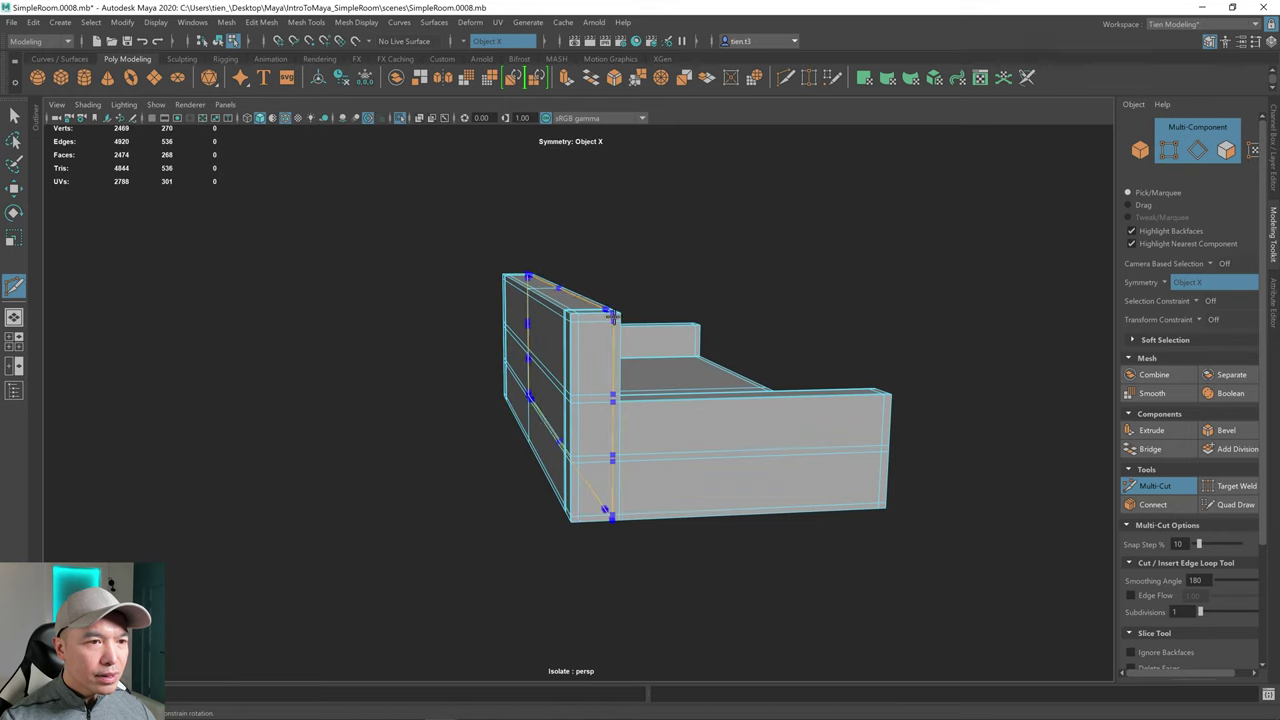
pyautogui.keyDown('ctrl'); pyautogui.click(609, 317); pyautogui.keyUp('ctrl')
# - Check the sofa in smooth preview and insert an edge loop across the arms and seat just in front of the backrest
pyautogui.keyDown('alt'); pyautogui.moveTo(700, 368); pyautogui.dragTo(634, 403); pyautogui.keyUp('alt')
pyautogui.press('3')
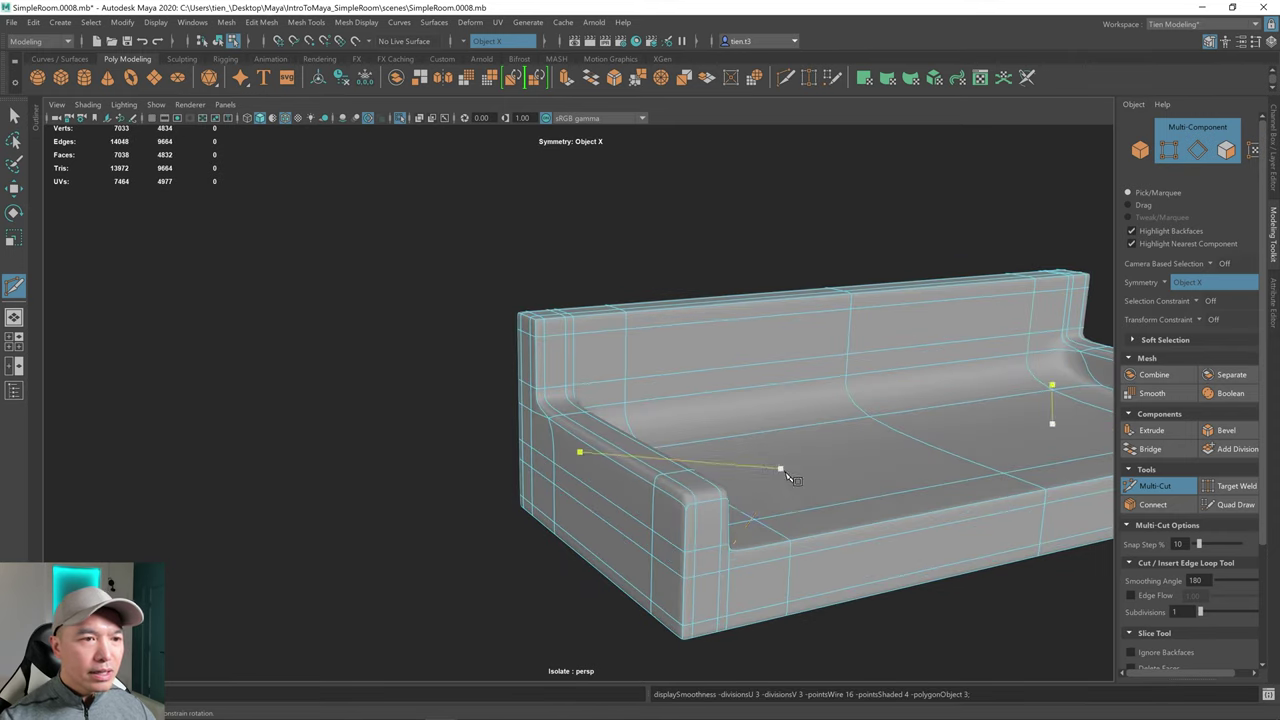
pyautogui.keyDown('alt'); pyautogui.moveTo(797, 480); pyautogui.dragTo(795, 413); pyautogui.keyUp('alt')
pyautogui.scroll(-3, 710, 524)
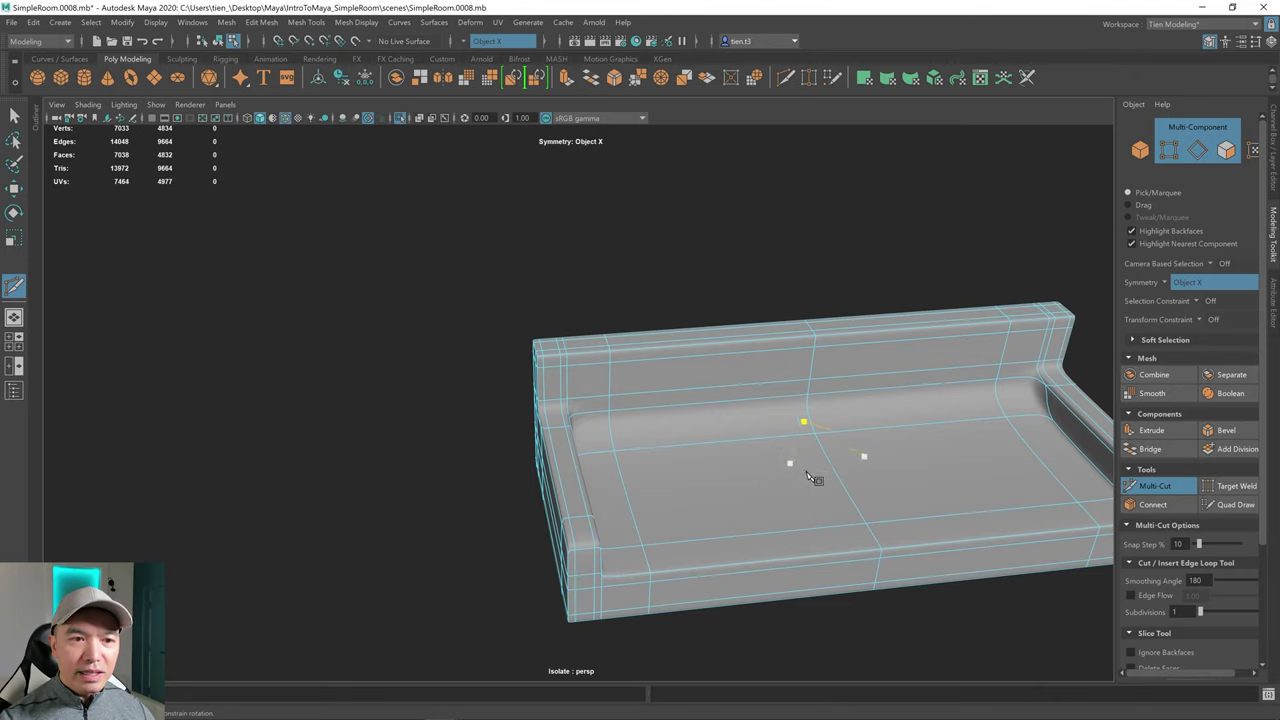
pyautogui.press('1')
pyautogui.scroll(2, 709, 458)
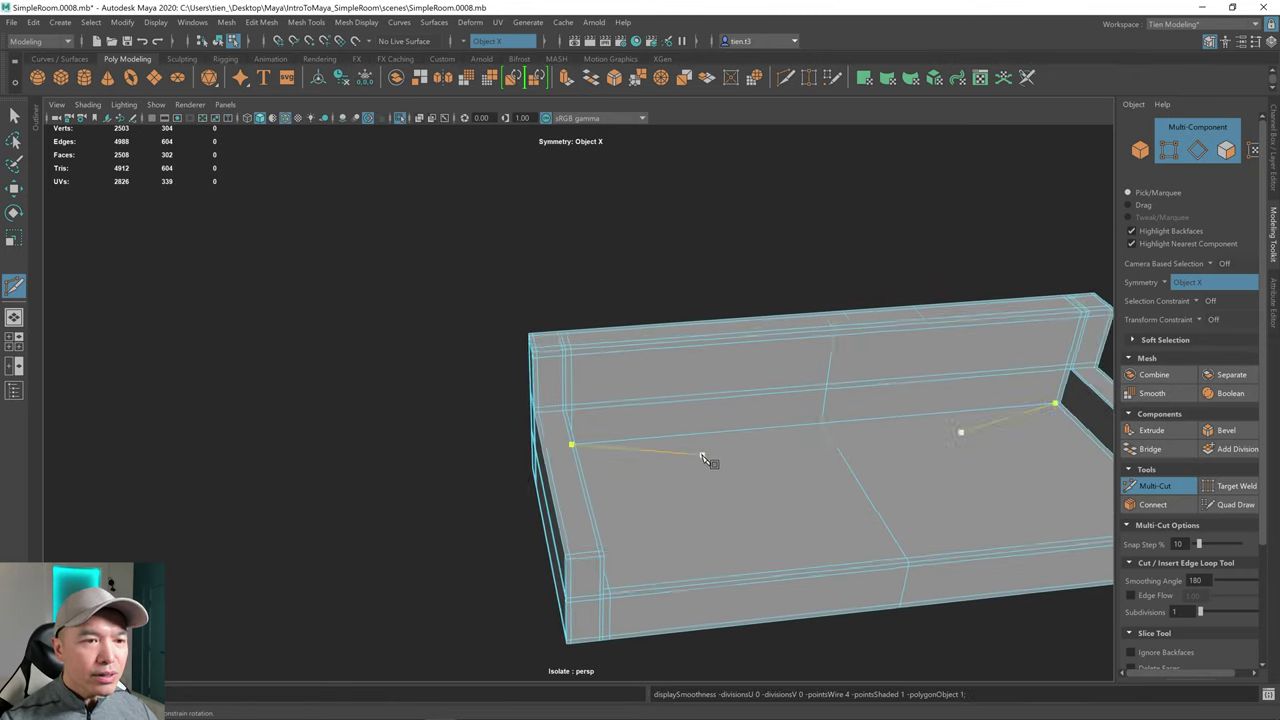
pyautogui.keyDown('alt'); pyautogui.moveTo(630, 457); pyautogui.dragTo(706, 440); pyautogui.keyUp('alt')
pyautogui.scroll(2, 694, 432)
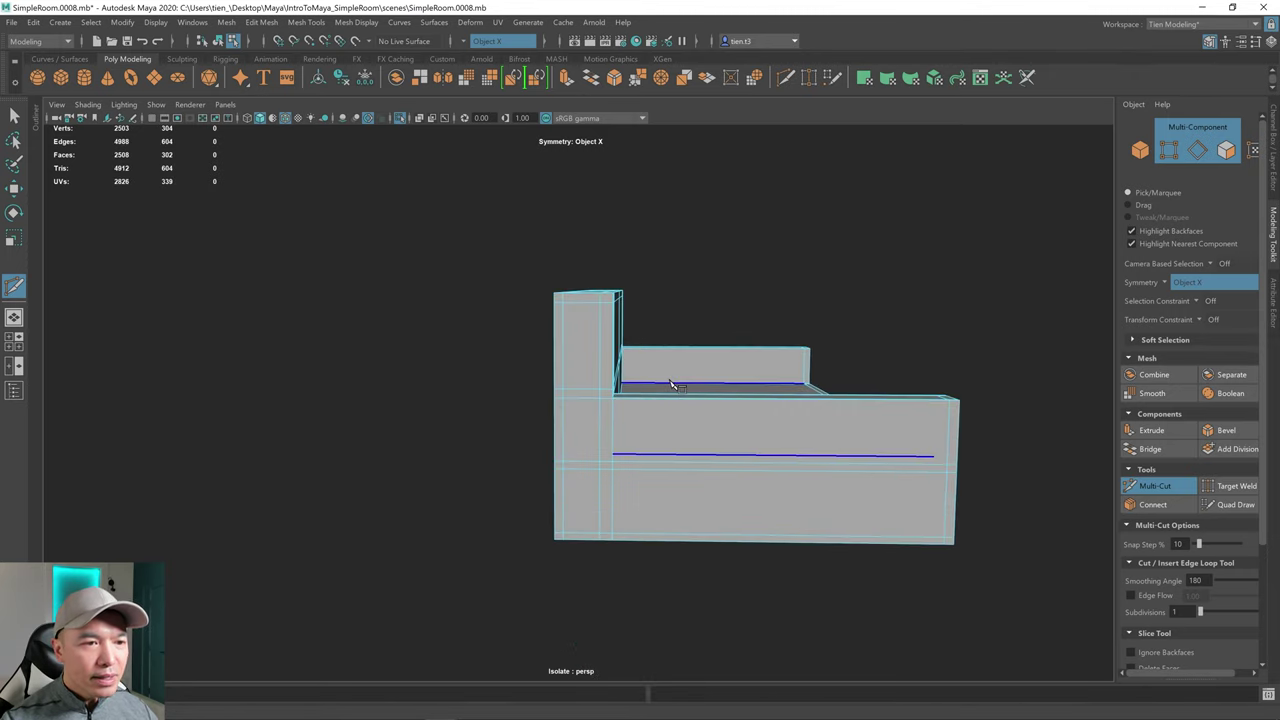
pyautogui.scroll(3, 673, 382)
pyautogui.keyDown('alt'); pyautogui.moveTo(674, 381); pyautogui.dragTo(664, 424, button='middle'); pyautogui.keyUp('alt')
pyautogui.keyDown('alt'); pyautogui.moveTo(664, 424); pyautogui.dragTo(688, 470); pyautogui.keyUp('alt')
pyautogui.keyDown('ctrl'); pyautogui.click(607, 458); pyautogui.keyUp('ctrl')
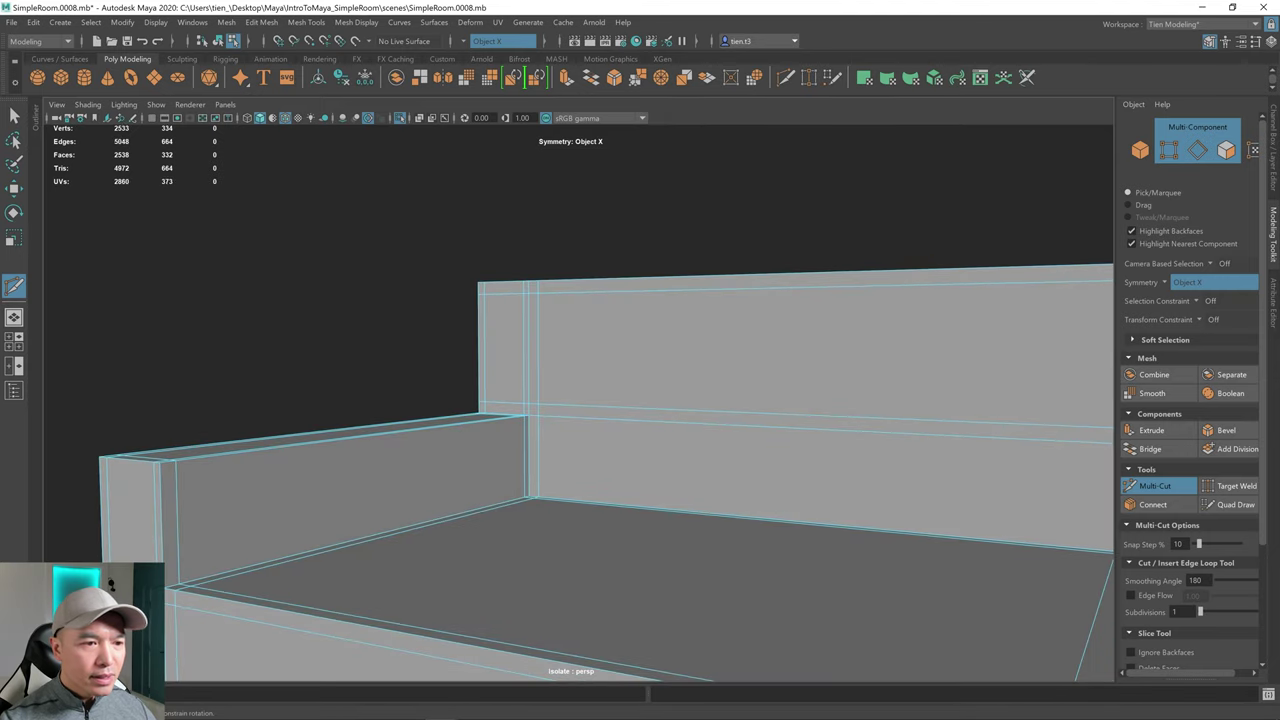
# - Compare the smoothed and unsmoothed corner, and insert an edge loop just above the seat around the arms and backrest
pyautogui.press('3')
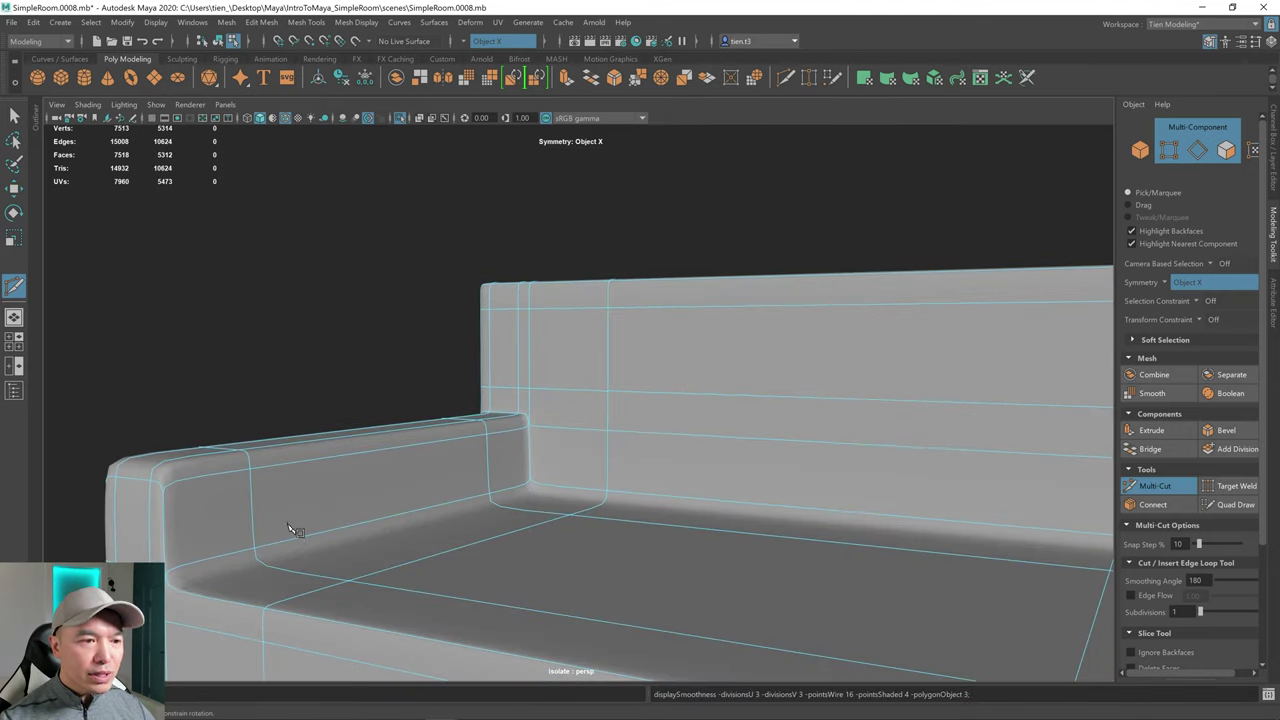
pyautogui.press('1')
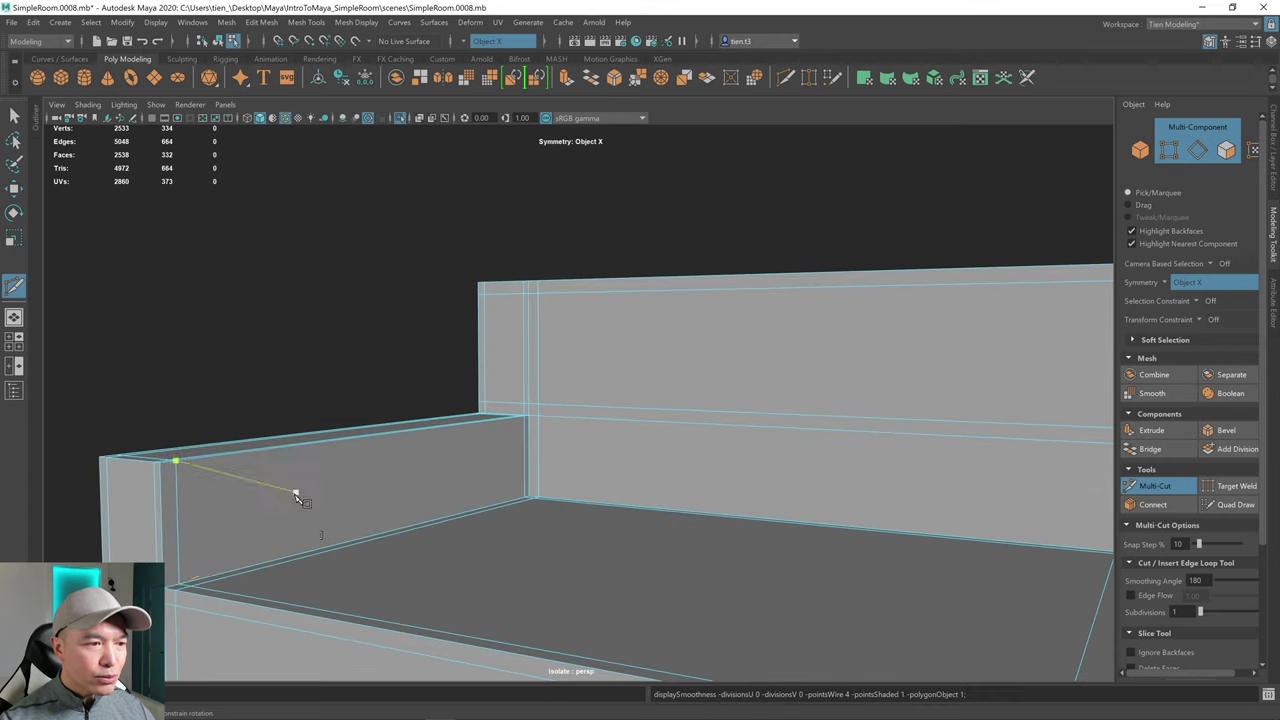
pyautogui.keyDown('alt'); pyautogui.moveTo(323, 534); pyautogui.dragTo(266, 500); pyautogui.keyUp('alt')
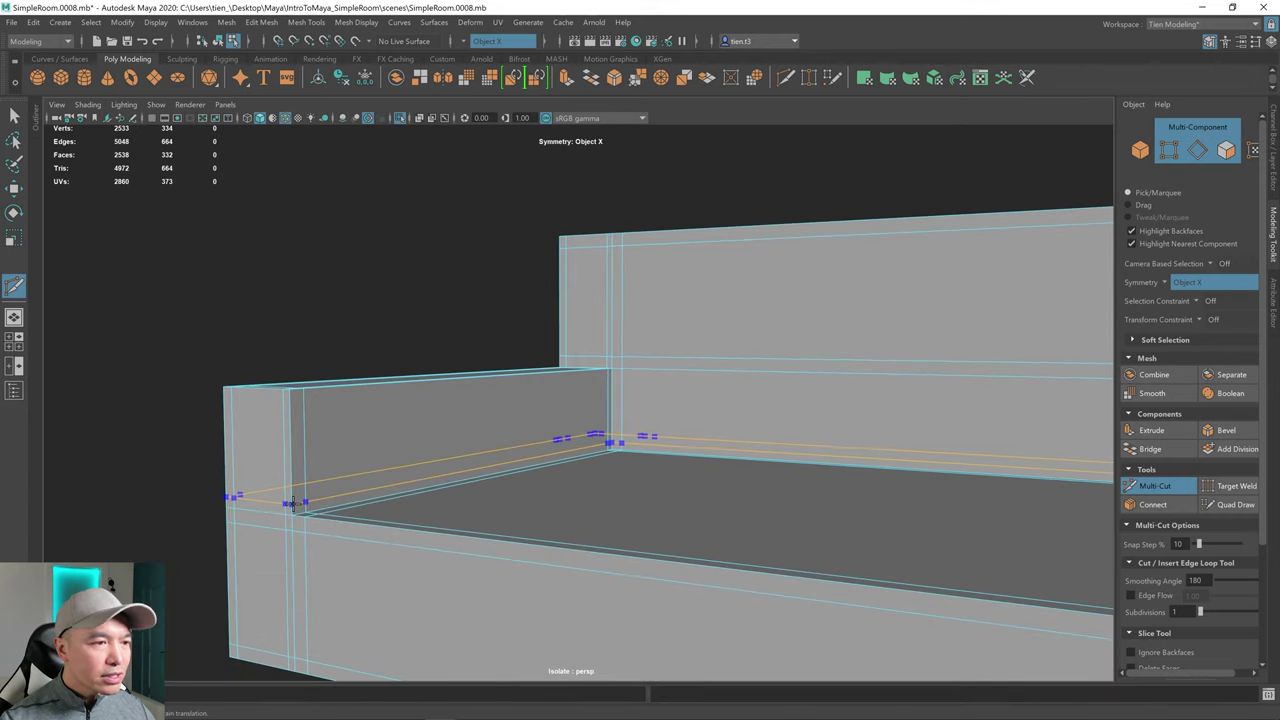
pyautogui.click(290, 503)
pyautogui.keyDown('alt'); pyautogui.moveTo(420, 534); pyautogui.dragTo(523, 505); pyautogui.keyUp('alt')
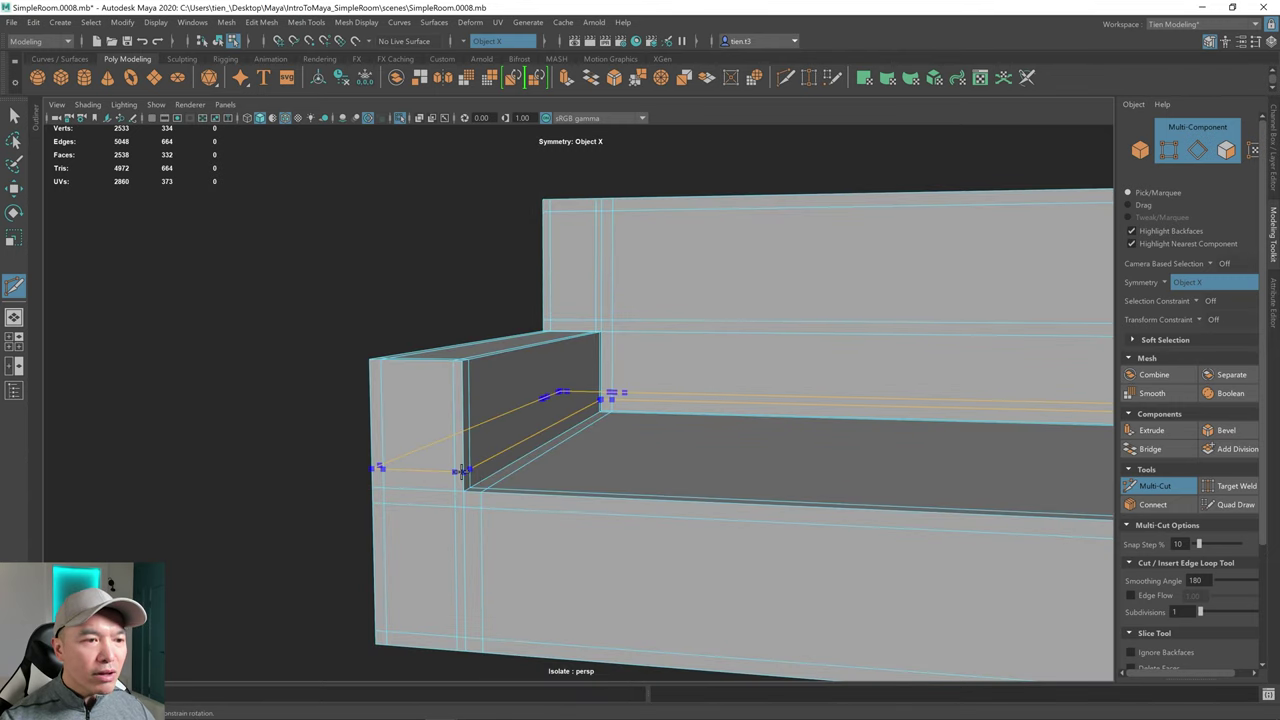
pyautogui.click(461, 472)
pyautogui.press('Escape')
# - Check the rounded arm corners in smooth preview and insert an edge loop just below the top of the arms
pyautogui.press('3')
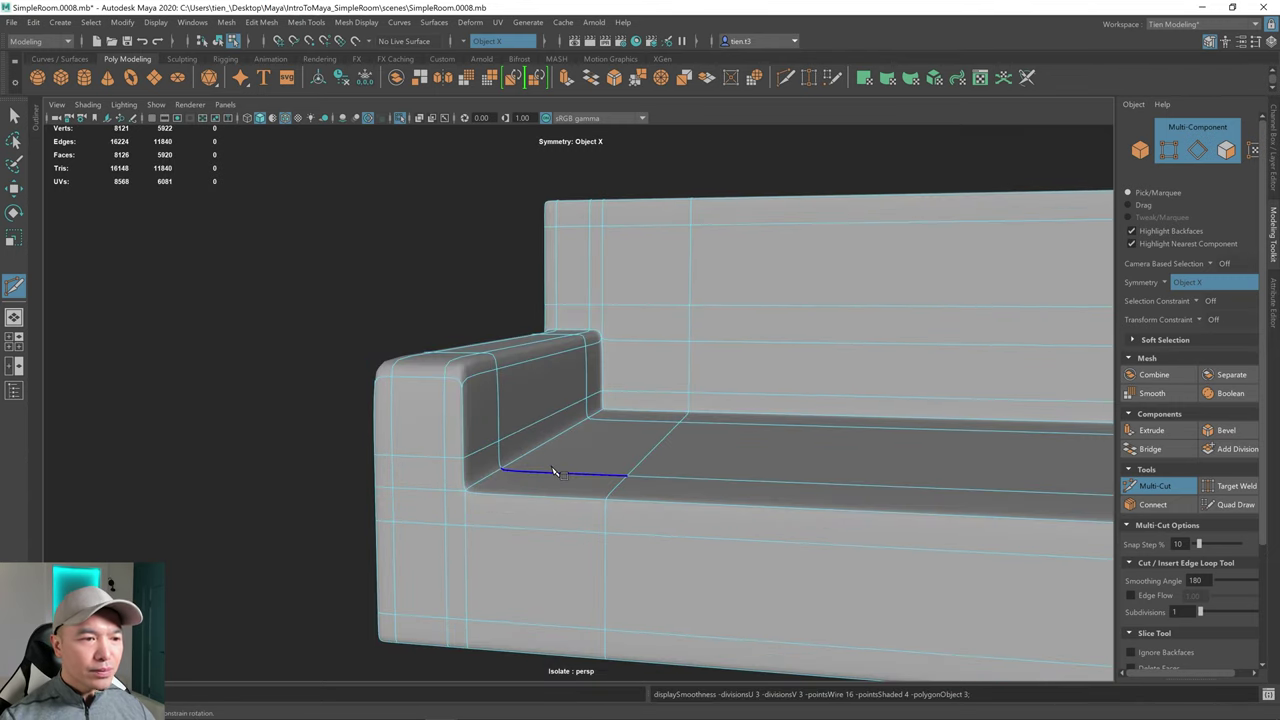
pyautogui.scroll(-3, 557, 471)
pyautogui.moveTo(557, 473)
pyautogui.keyDown('alt'); pyautogui.mouseDown()
pyautogui.moveTo(583, 486)
pyautogui.moveTo(689, 486)
pyautogui.moveTo(634, 523)
pyautogui.moveTo(626, 491)
pyautogui.moveTo(543, 463)
pyautogui.moveTo(560, 465)
pyautogui.mouseUp(); pyautogui.keyUp('alt')
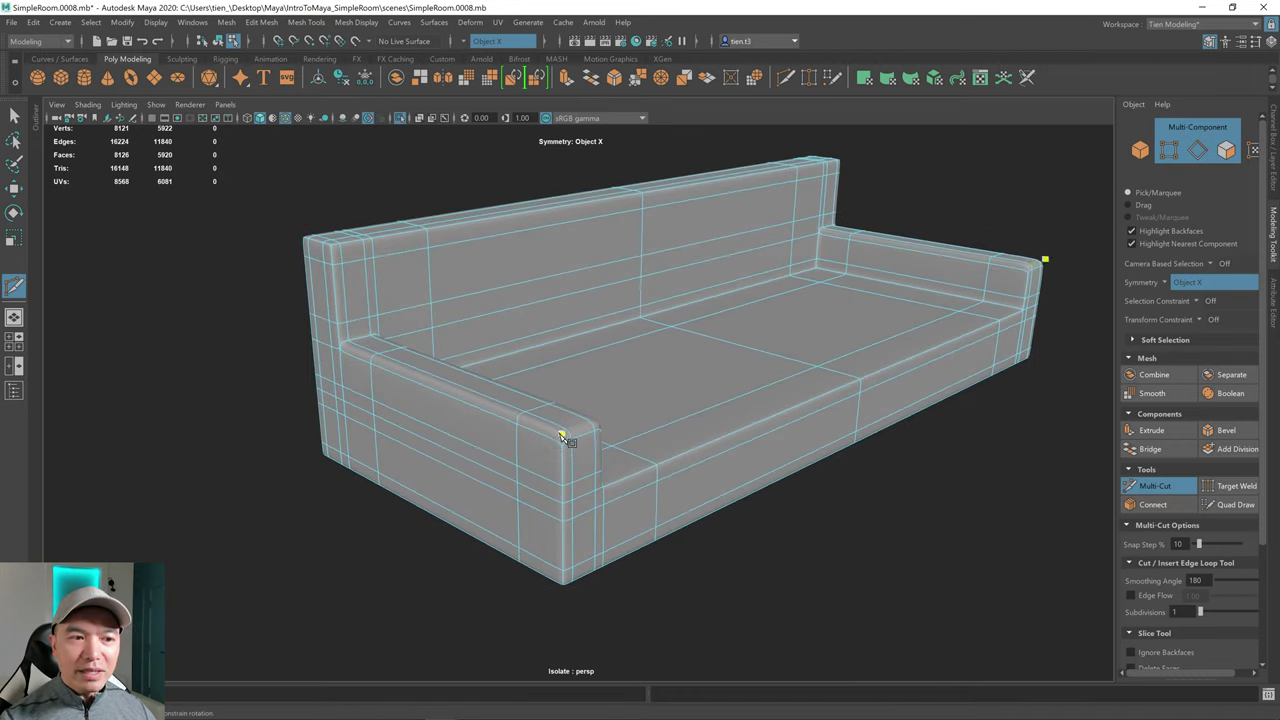
pyautogui.moveTo(632, 427)
pyautogui.keyDown('alt'); pyautogui.mouseDown()
pyautogui.moveTo(663, 429)
pyautogui.moveTo(625, 426)
pyautogui.mouseUp(); pyautogui.keyUp('alt')
pyautogui.click(628, 425)
pyautogui.press('1')
pyautogui.press('Escape')
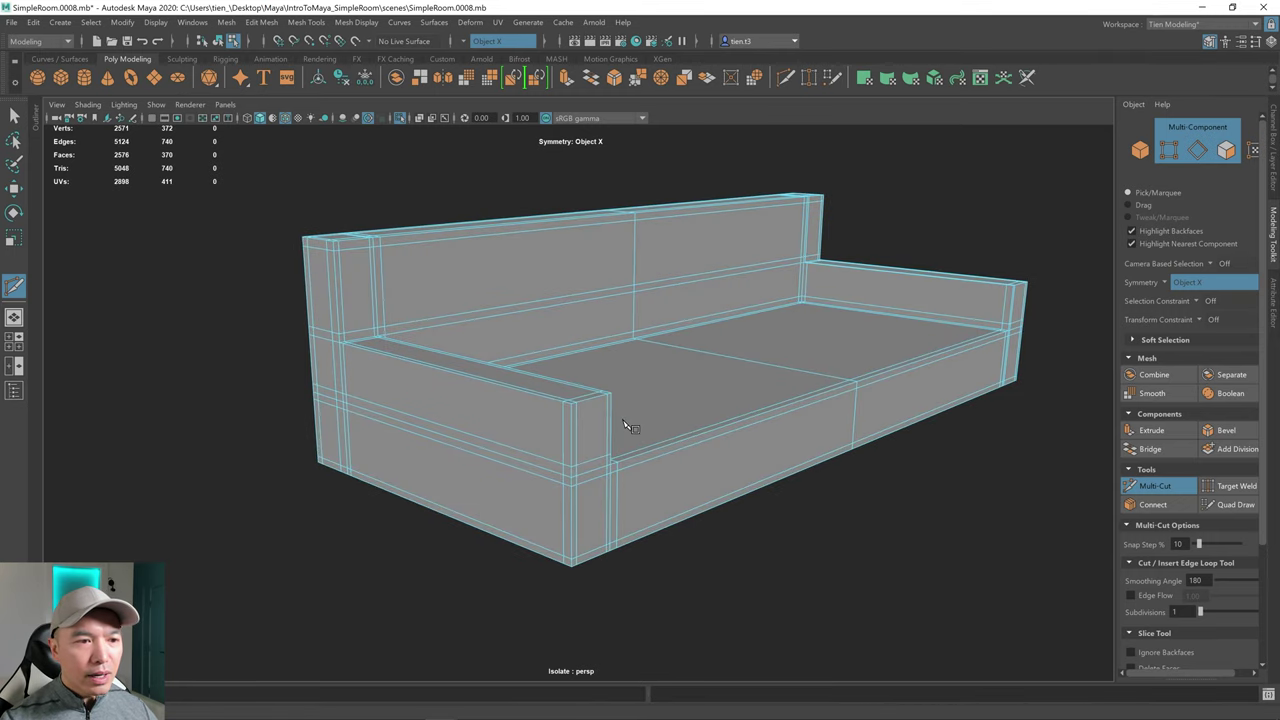
pyautogui.keyDown('ctrl'); pyautogui.click(569, 408); pyautogui.keyUp('ctrl')
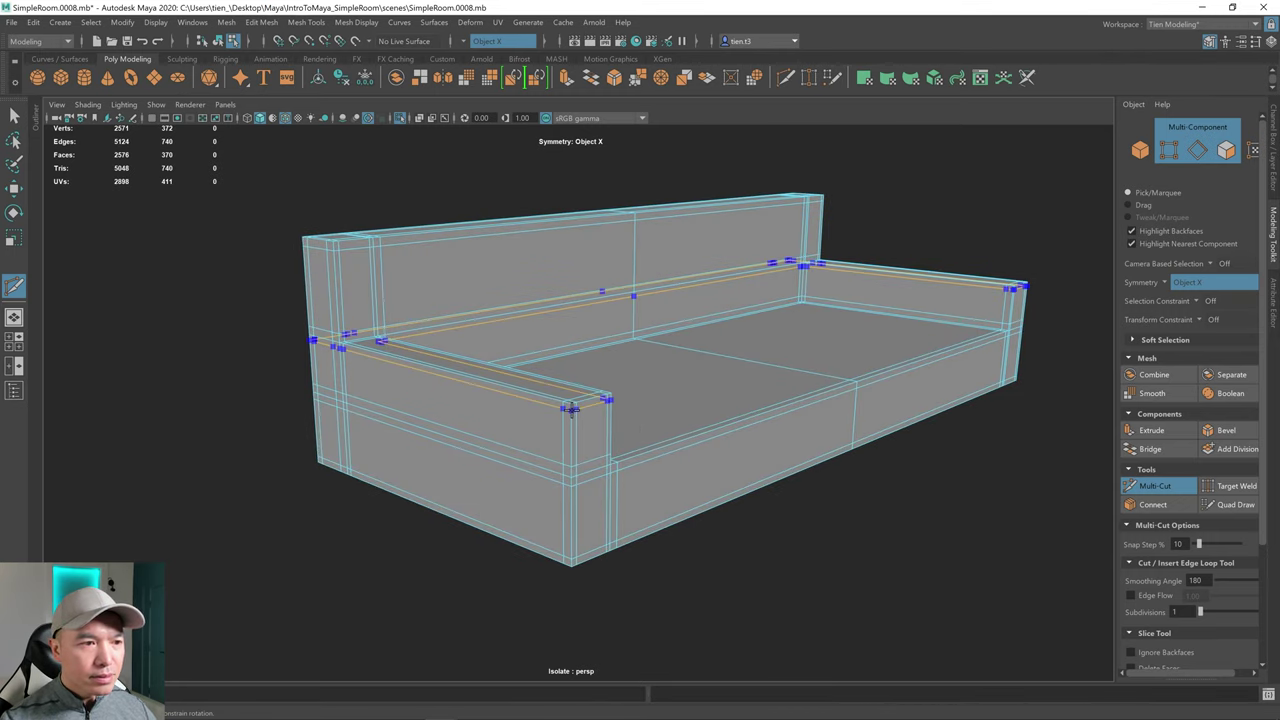
pyautogui.keyDown('ctrl'); pyautogui.click(569, 408); pyautogui.keyUp('ctrl')
# - Turn on smooth preview, return to object mode and view the deselected sofa without the wireframe overlay
pyautogui.press('3')
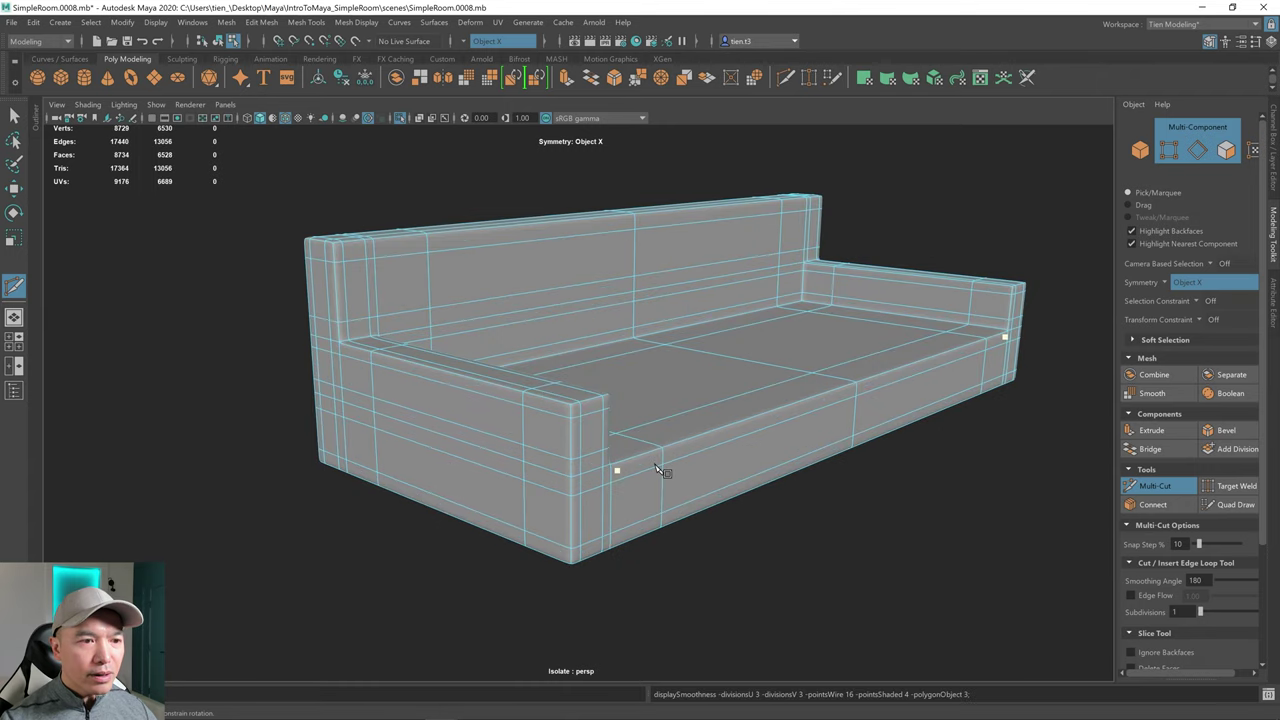
pyautogui.keyDown('alt'); pyautogui.moveTo(663, 471); pyautogui.dragTo(609, 471); pyautogui.keyUp('alt')
pyautogui.press('q')
pyautogui.moveTo(618, 349); pyautogui.dragTo(708, 324, button='right')
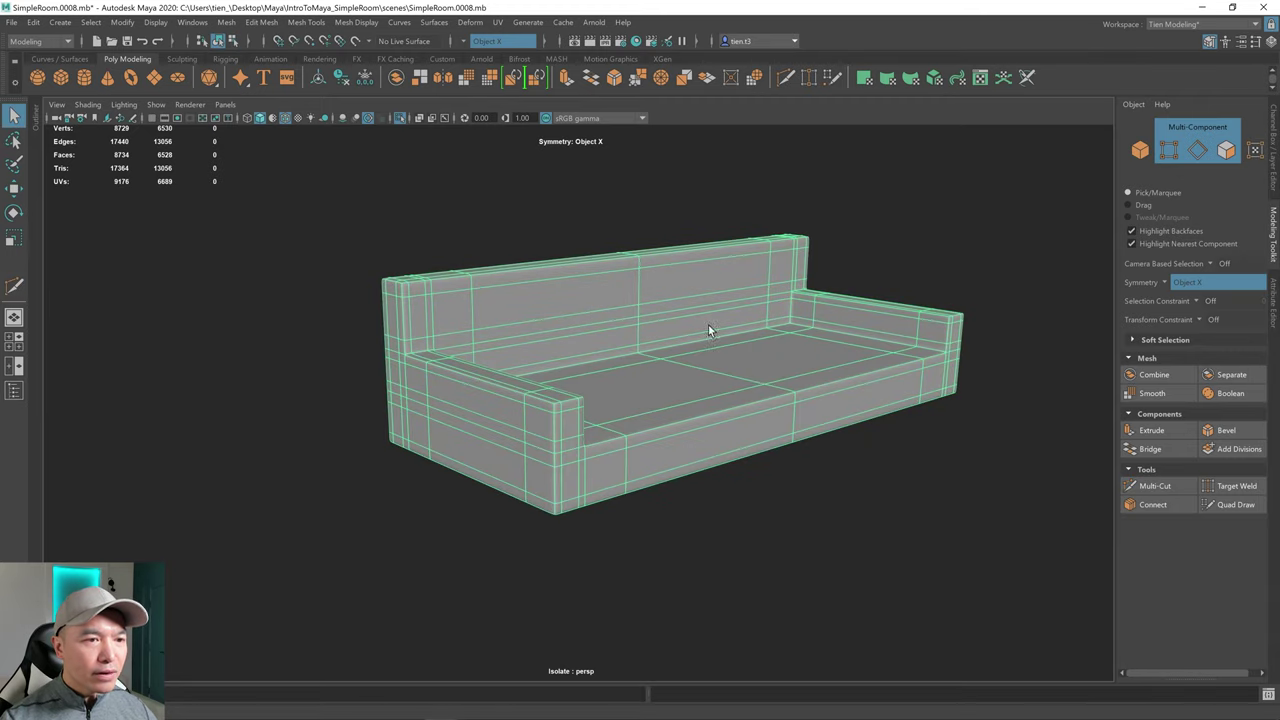
pyautogui.click(876, 464)
pyautogui.moveTo(876, 464)
pyautogui.keyDown('alt'); pyautogui.mouseDown()
pyautogui.moveTo(800, 456)
pyautogui.moveTo(644, 500)
pyautogui.moveTo(578, 494)
pyautogui.moveTo(649, 500)
pyautogui.moveTo(684, 469)
pyautogui.moveTo(643, 480)
pyautogui.moveTo(714, 480)
pyautogui.moveTo(665, 494)
pyautogui.mouseUp(); pyautogui.keyUp('alt')
pyautogui.click(297, 118)
pyautogui.scroll(-5, 678, 481)
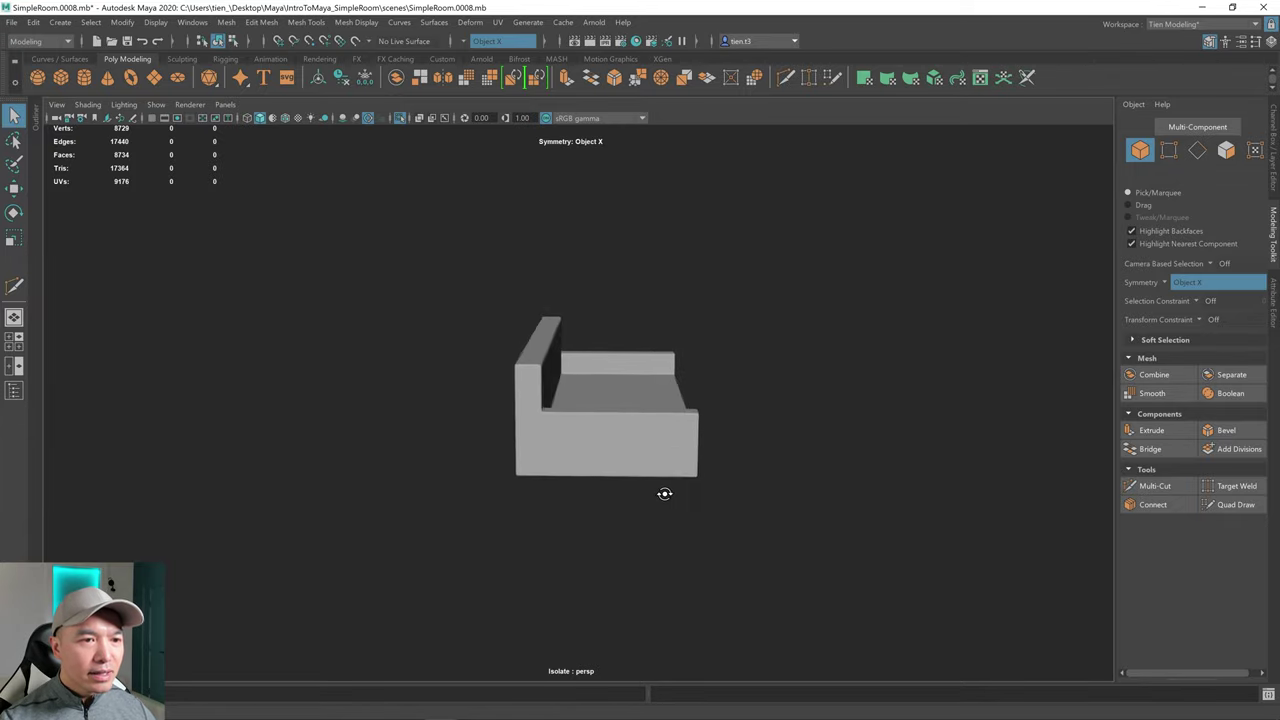
# - Select the vertices along the sofa's front and move them back to Z -0.25 to reduce its depth
pyautogui.click(652, 466)
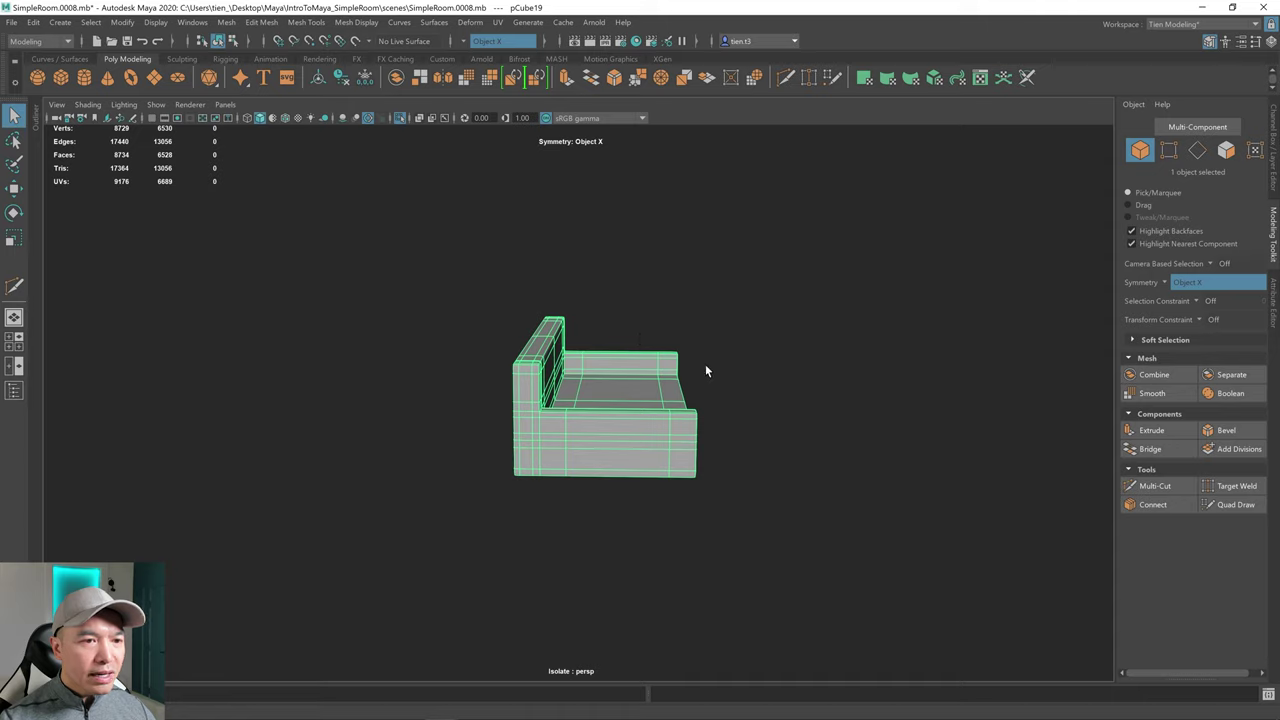
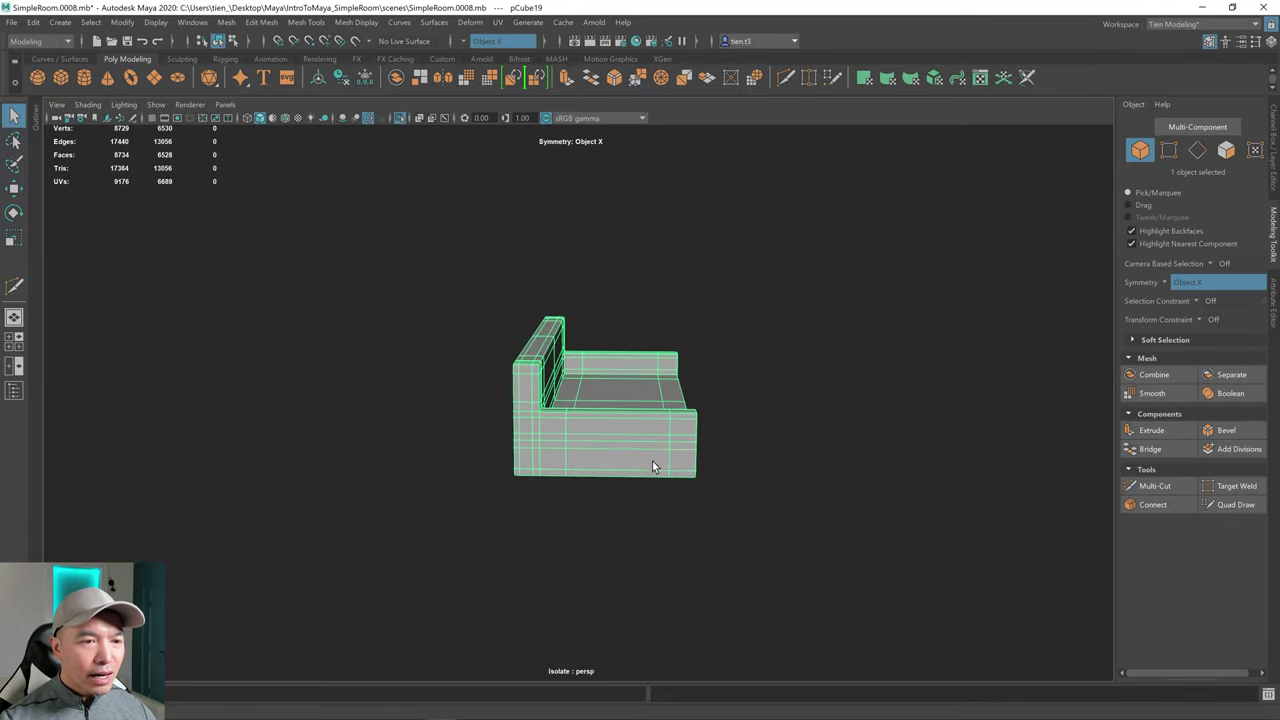
pyautogui.rightClick(659, 369)
pyautogui.click(605, 348)
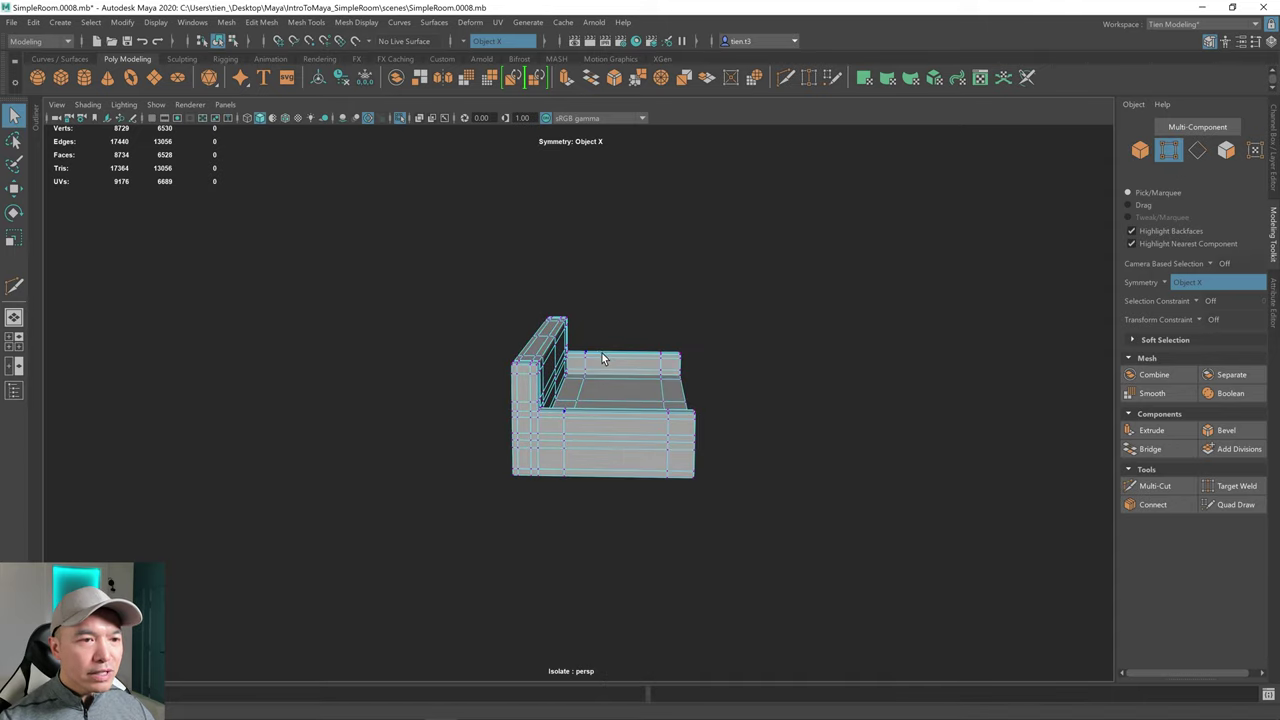
pyautogui.moveTo(788, 318); pyautogui.dragTo(628, 500)
pyautogui.press('w')
pyautogui.moveTo(628, 419); pyautogui.dragTo(617, 426)
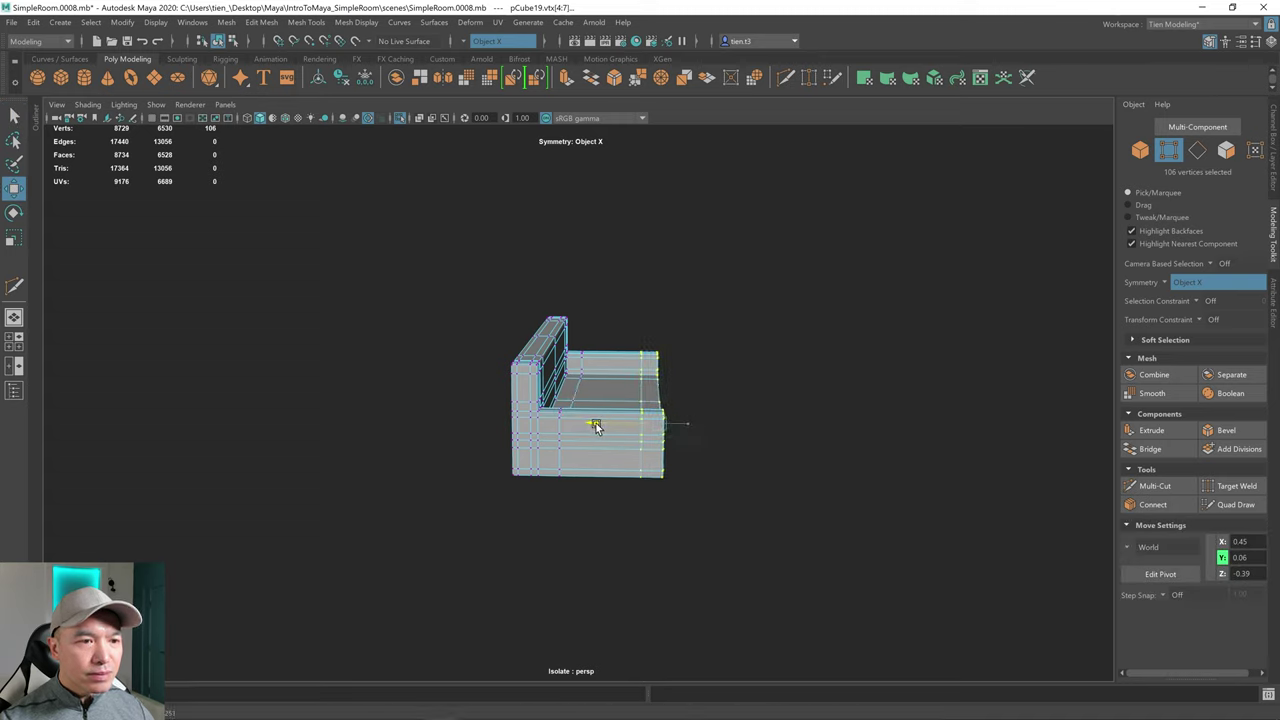
pyautogui.keyDown('alt'); pyautogui.moveTo(597, 427); pyautogui.dragTo(575, 432); pyautogui.keyUp('alt')
pyautogui.press('1')
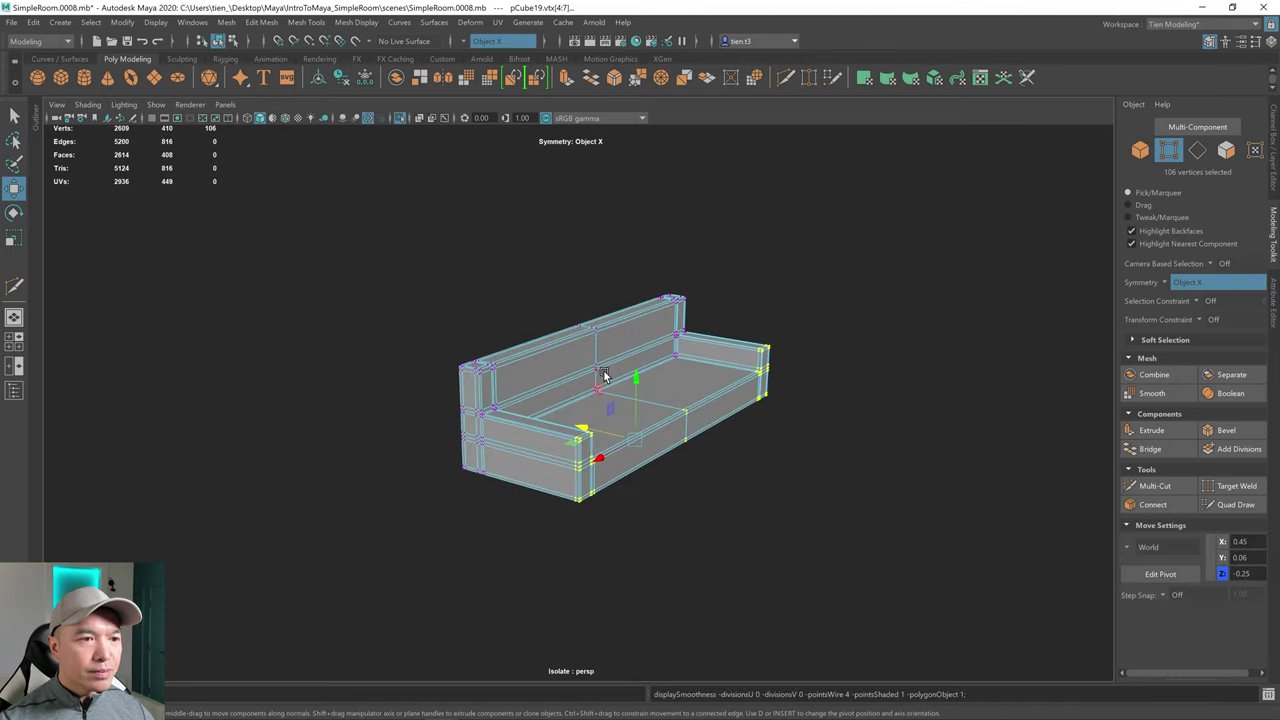
# - Return to object mode, deselect the unsmoothed sofa and examine its new proportions
pyautogui.keyDown('alt'); pyautogui.moveTo(605, 374); pyautogui.dragTo(626, 383, button='right'); pyautogui.keyUp('alt')
pyautogui.press('q')
pyautogui.keyDown('alt'); pyautogui.moveTo(595, 372); pyautogui.dragTo(701, 468); pyautogui.keyUp('alt')
pyautogui.press('F8')
pyautogui.press('r')
pyautogui.click(766, 524)
pyautogui.scroll(-3, 768, 528)
pyautogui.keyDown('alt'); pyautogui.moveTo(727, 525); pyautogui.dragTo(661, 437); pyautogui.keyUp('alt')
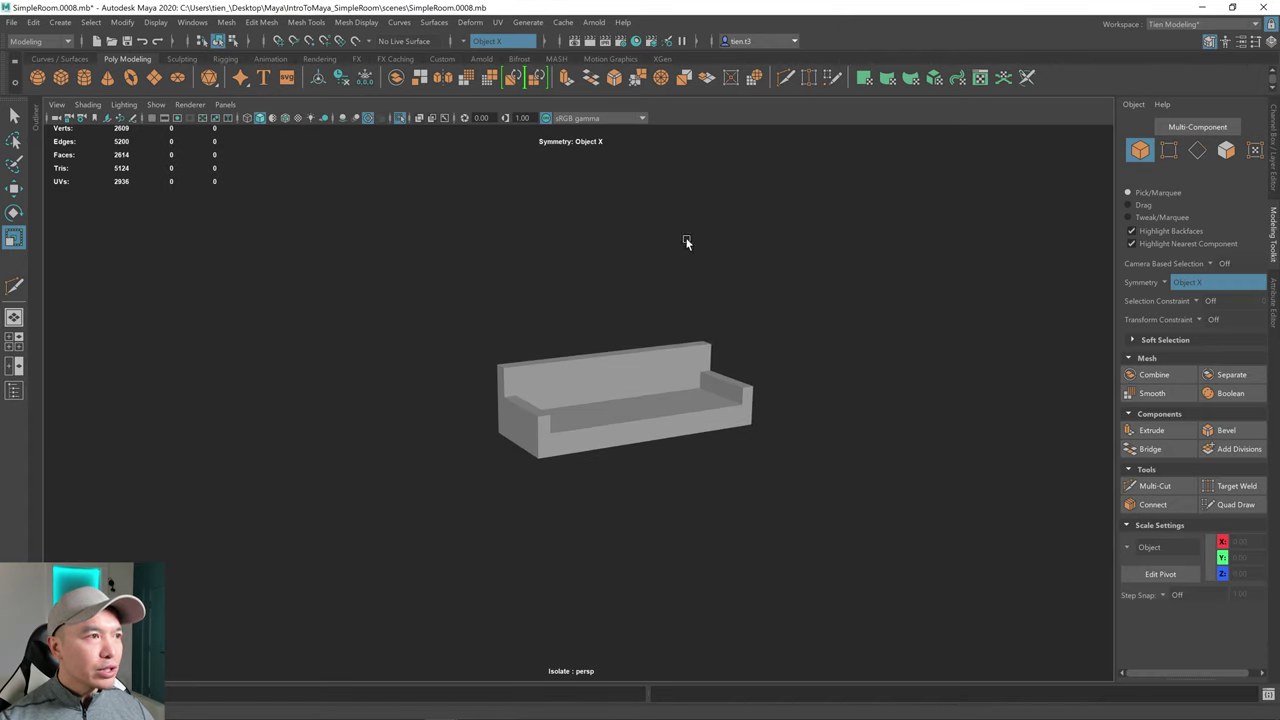
# - Create a new polygon cube, place it in front of the sofa and scale it uniformly to 0.45
pyautogui.keyDown('shift'); pyautogui.moveTo(687, 243); pyautogui.dragTo(687, 300, button='right'); pyautogui.keyUp('shift')
pyautogui.keyDown('alt'); pyautogui.moveTo(685, 340); pyautogui.dragTo(742, 392); pyautogui.keyUp('alt')
pyautogui.press('w')
pyautogui.moveTo(534, 399); pyautogui.dragTo(594, 491)
pyautogui.press('r')
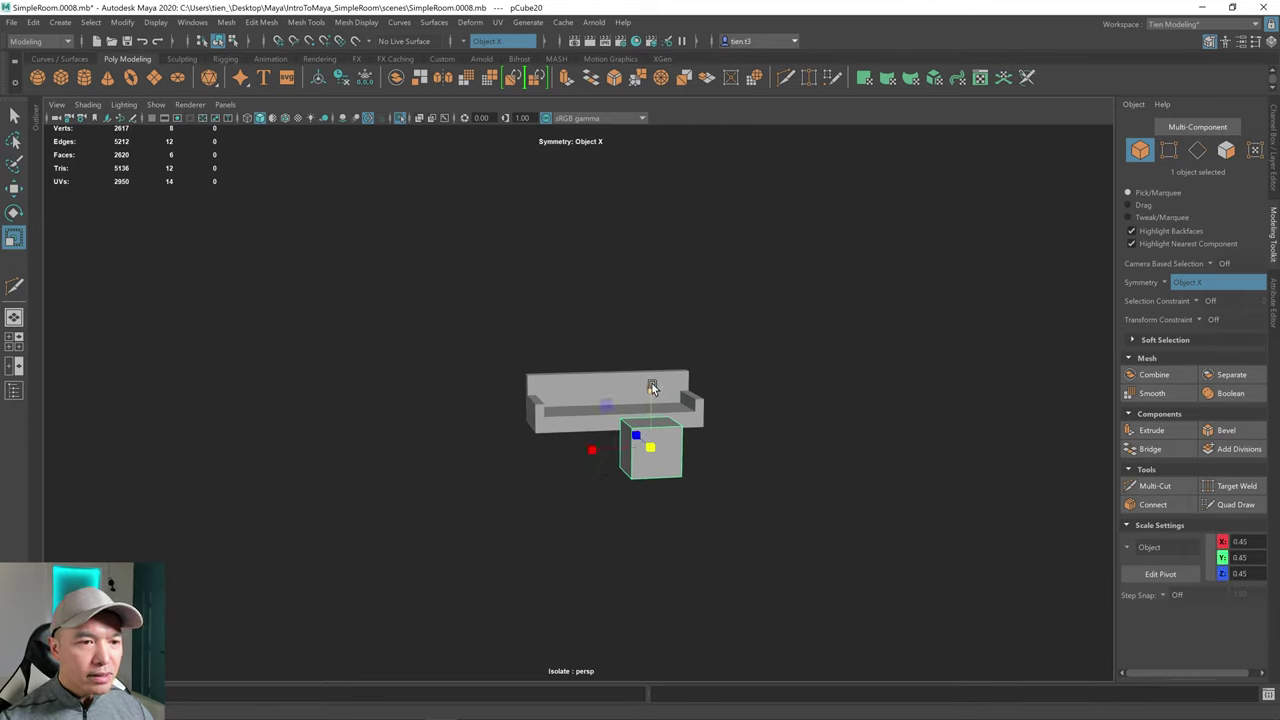
# - Flatten the cube into a seat cushion slab scaled to 0.42 in X, 0.10 in Y and 0.42 in Z
pyautogui.moveTo(645, 432); pyautogui.dragTo(645, 434)
pyautogui.keyDown('alt'); pyautogui.moveTo(646, 434); pyautogui.dragTo(787, 463, button='right'); pyautogui.keyUp('alt')
pyautogui.keyDown('alt'); pyautogui.moveTo(787, 463); pyautogui.dragTo(711, 437); pyautogui.keyUp('alt')
pyautogui.scroll(3, 860, 360)
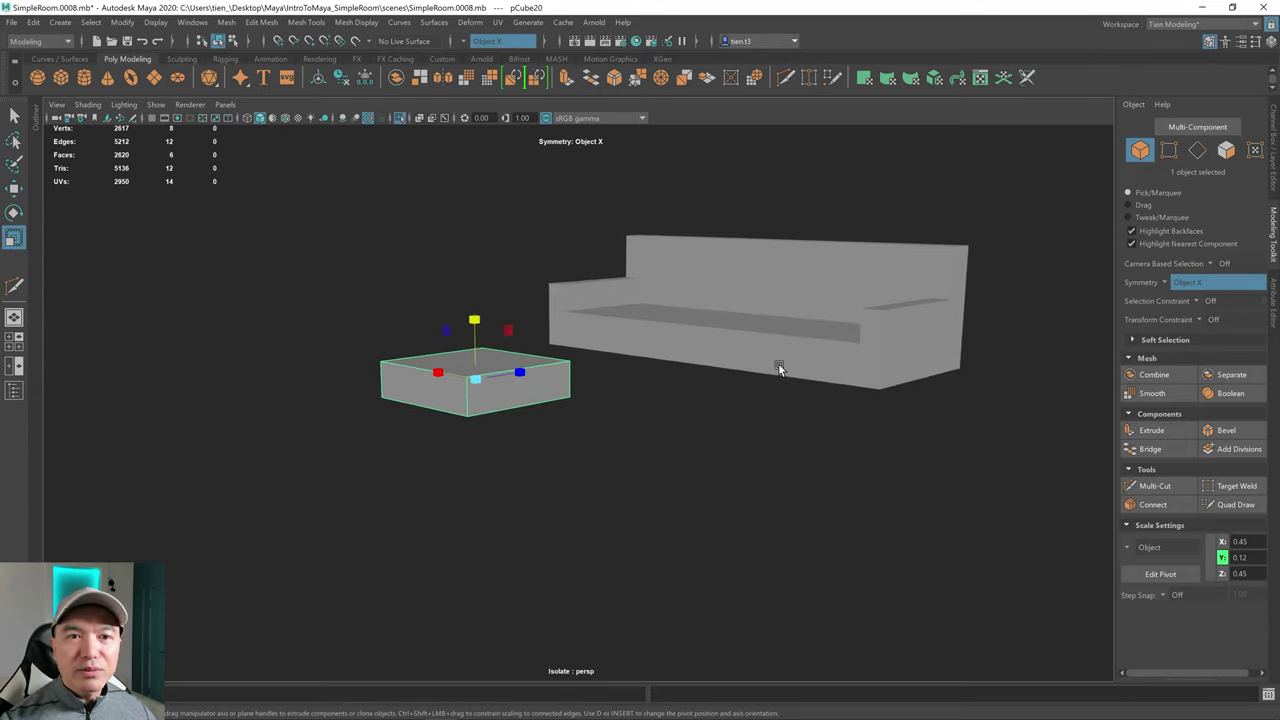
pyautogui.keyDown('alt'); pyautogui.moveTo(745, 366); pyautogui.dragTo(792, 364, button='middle'); pyautogui.keyUp('alt')
pyautogui.scroll(2, 782, 349)
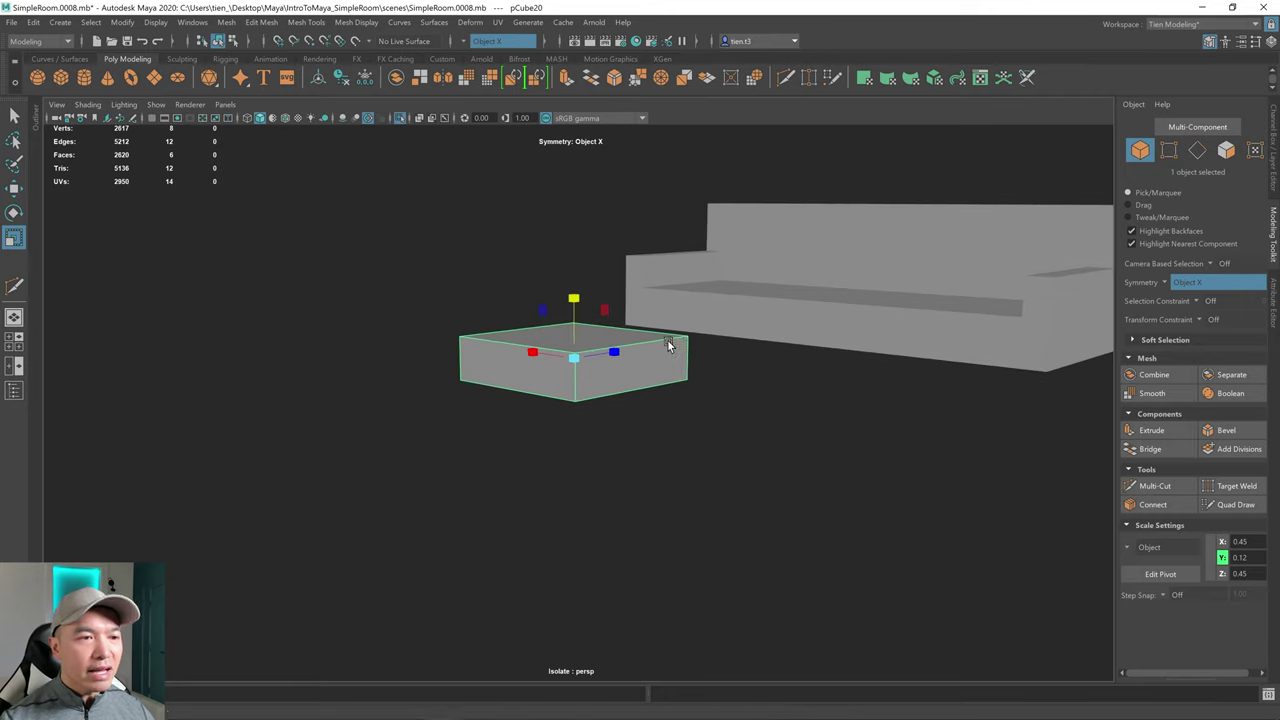
pyautogui.moveTo(577, 357); pyautogui.dragTo(568, 364)
pyautogui.keyDown('alt'); pyautogui.moveTo(568, 364); pyautogui.dragTo(601, 362); pyautogui.keyUp('alt')
pyautogui.moveTo(607, 300); pyautogui.dragTo(563, 409)
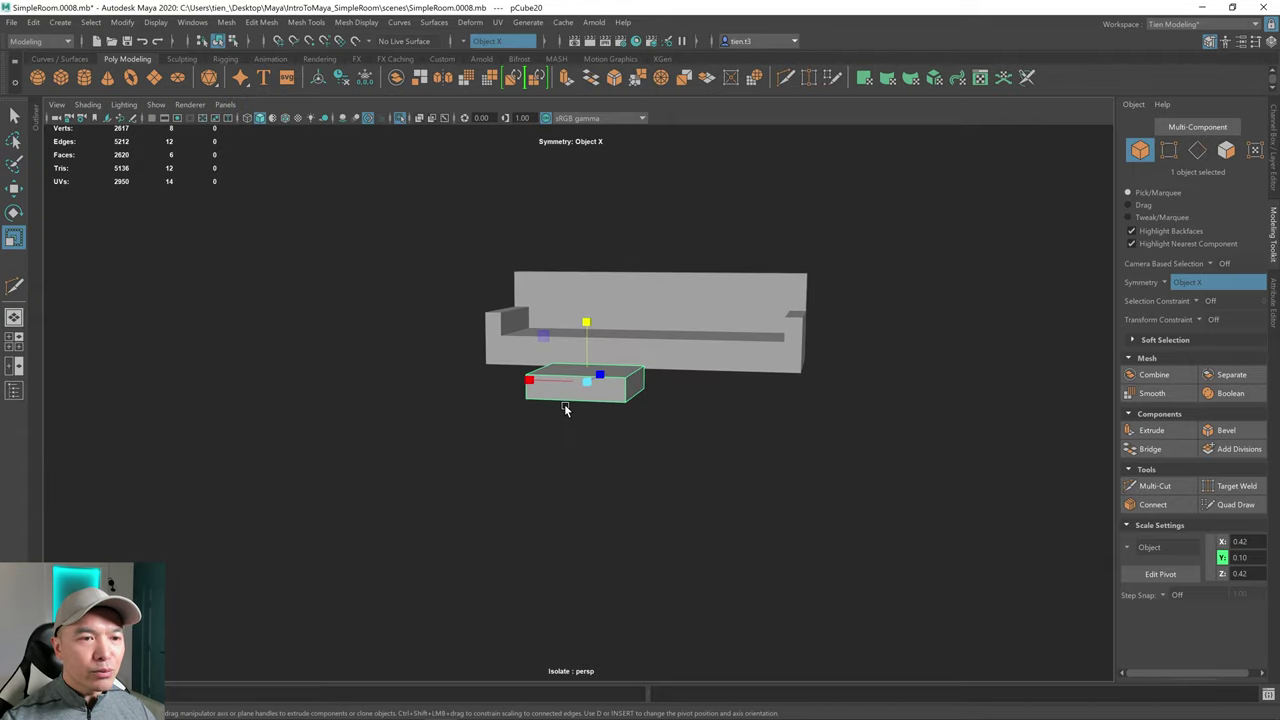
# - Bevel all edges of the cushion slab with a fraction of 0.5 and turn on its smooth preview
pyautogui.rightClick(573, 349)
pyautogui.click(575, 312)
pyautogui.moveTo(471, 330); pyautogui.dragTo(693, 329)
pyautogui.keyDown('shift'); pyautogui.moveTo(693, 329); pyautogui.dragTo(737, 321, button='right'); pyautogui.keyUp('shift')
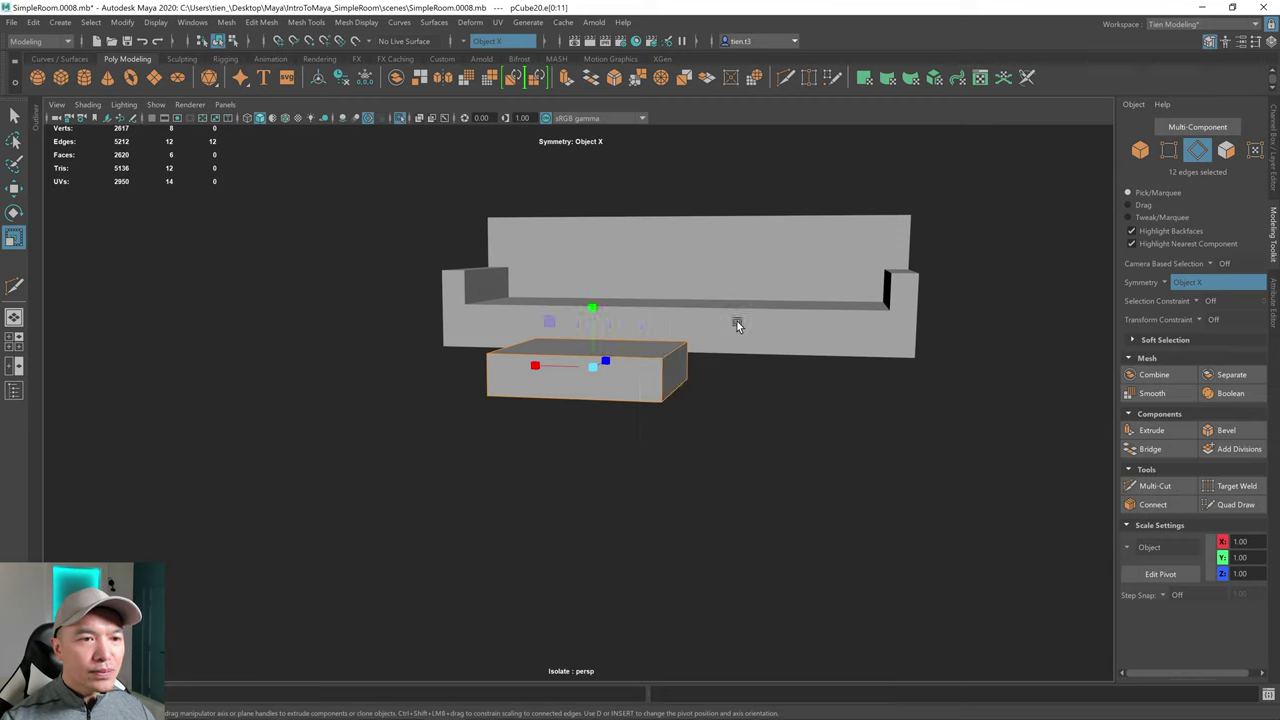
pyautogui.keyDown('alt'); pyautogui.moveTo(695, 346); pyautogui.dragTo(565, 355); pyautogui.keyUp('alt')
pyautogui.press('3')
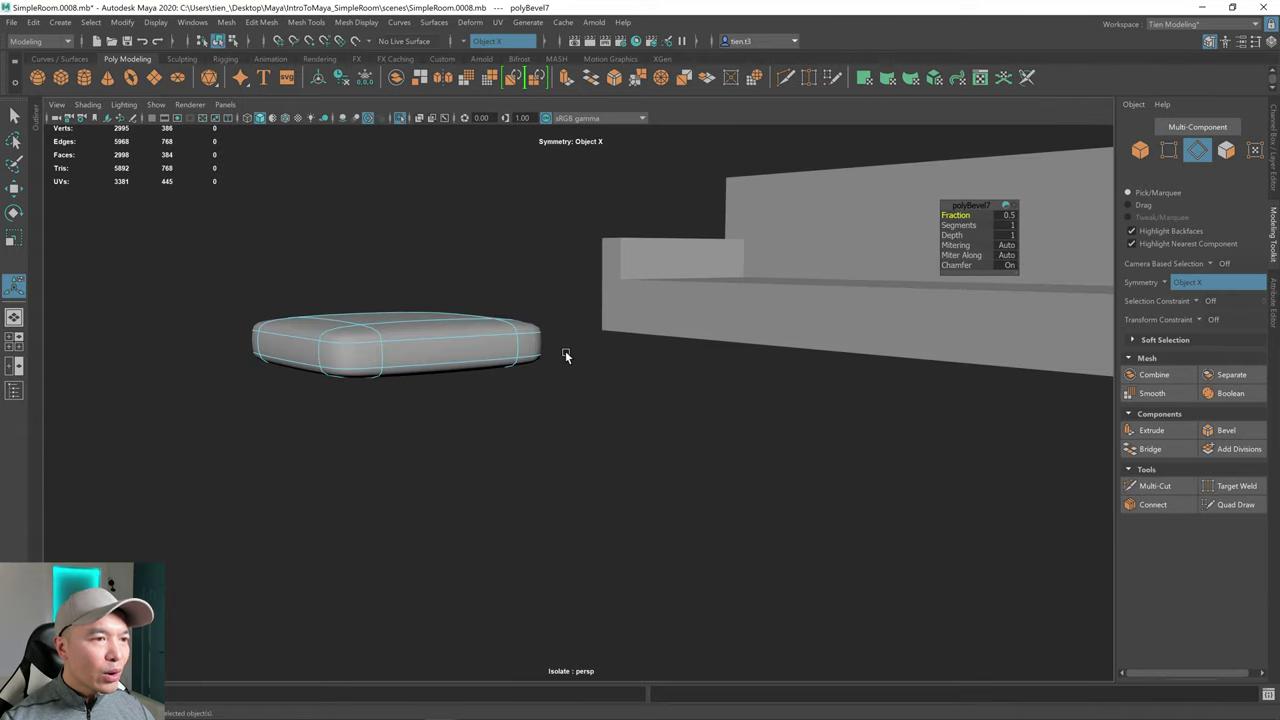
# - Return to object mode and thicken the cushion to a Y scale of 0.11
pyautogui.moveTo(427, 320)
pyautogui.mouseDown(button='right')
pyautogui.moveTo(460, 306)
pyautogui.moveTo(449, 312)
pyautogui.mouseUp(button='right')
pyautogui.press('r')
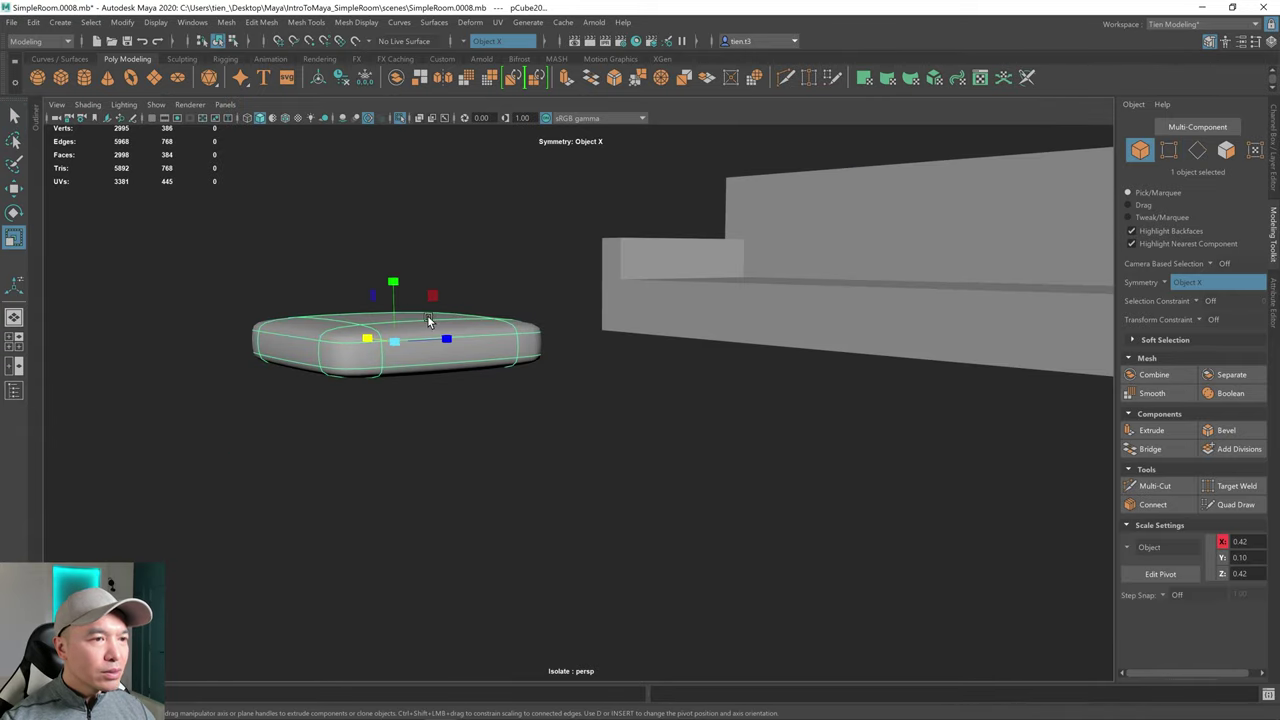
pyautogui.moveTo(401, 286); pyautogui.dragTo(393, 281)
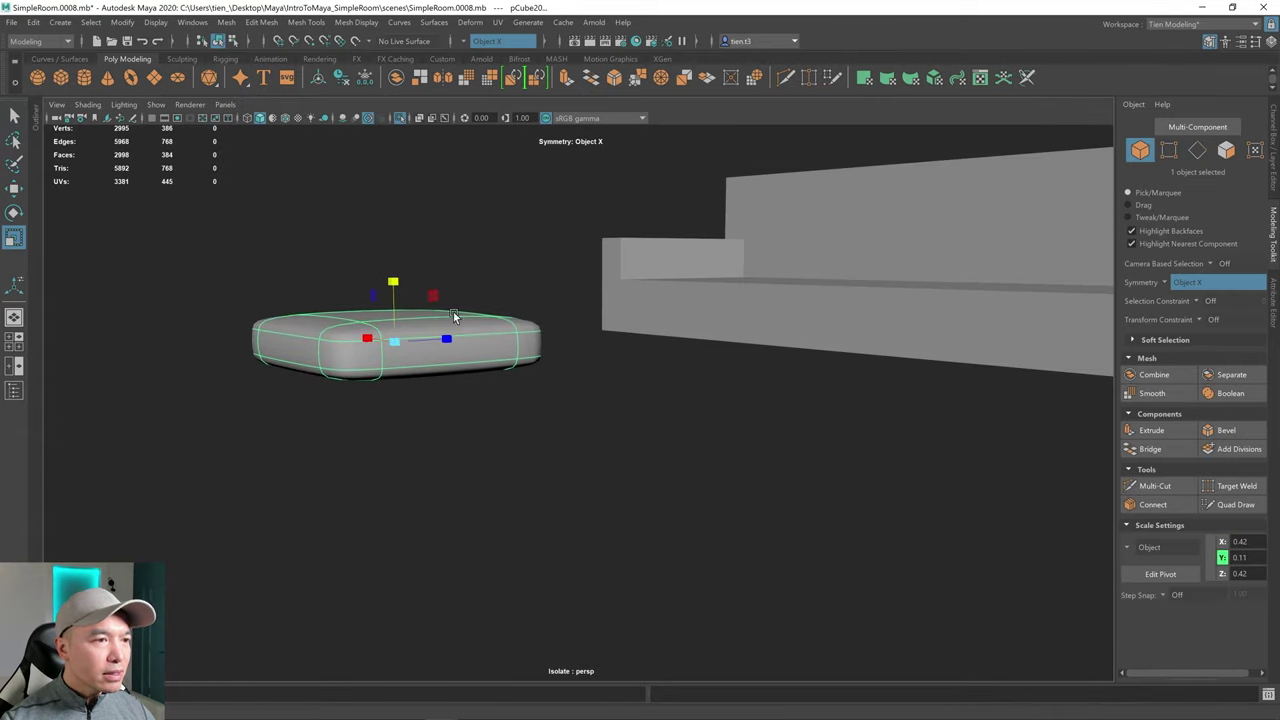
# - Show the wireframe on shaded objects and move the cushion onto the sofa seat at Y 0.12, Z -0.03
pyautogui.keyDown('alt'); pyautogui.moveTo(453, 316); pyautogui.dragTo(948, 241); pyautogui.keyUp('alt')
pyautogui.press('w')
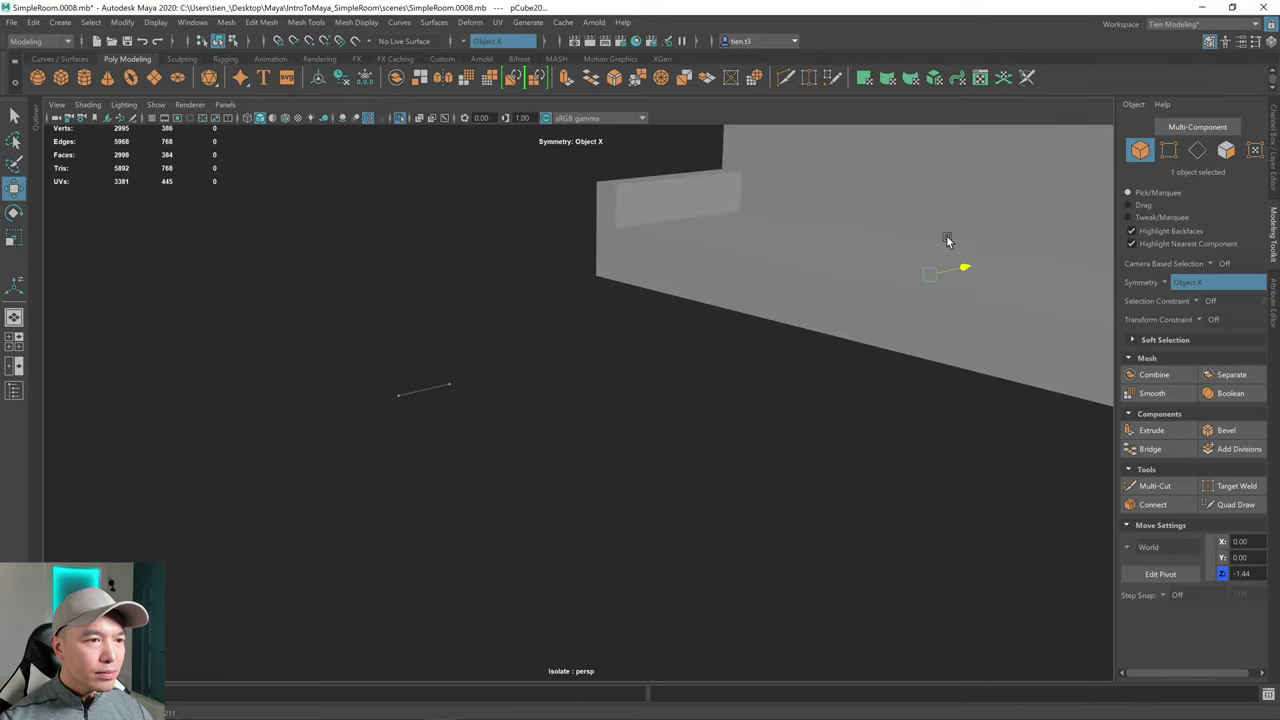
pyautogui.click(287, 119)
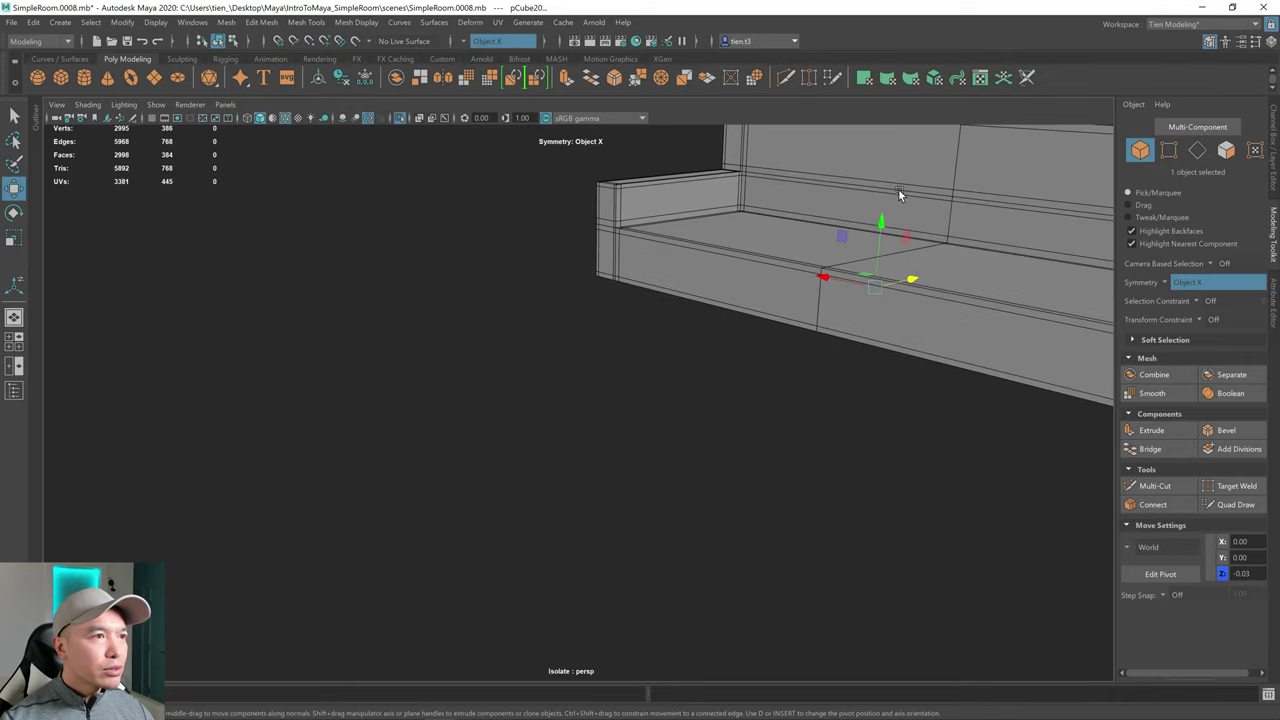
pyautogui.keyDown('alt'); pyautogui.moveTo(904, 238); pyautogui.dragTo(732, 267, button='middle'); pyautogui.keyUp('alt')
pyautogui.moveTo(683, 250); pyautogui.dragTo(644, 267)
pyautogui.keyDown('alt'); pyautogui.moveTo(680, 286); pyautogui.dragTo(700, 275); pyautogui.keyUp('alt')
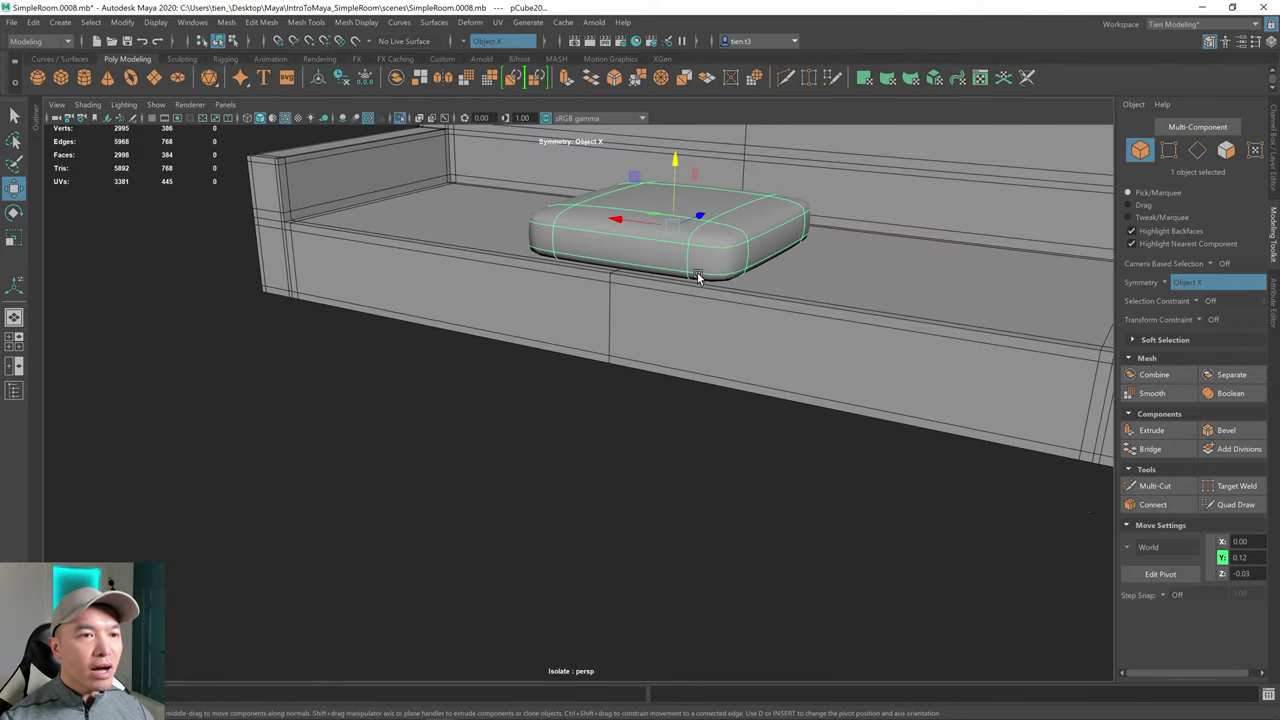
# - Scale the cushion to 0.43 in X and Z, and narrow the sofa frame along X
pyautogui.keyDown('alt'); pyautogui.moveTo(700, 275); pyautogui.dragTo(643, 350, button='middle'); pyautogui.keyUp('alt')
pyautogui.keyDown('alt'); pyautogui.moveTo(643, 350); pyautogui.dragTo(747, 299); pyautogui.keyUp('alt')
pyautogui.scroll(3, 689, 338)
pyautogui.press('r')
pyautogui.scroll(-1, 747, 299)
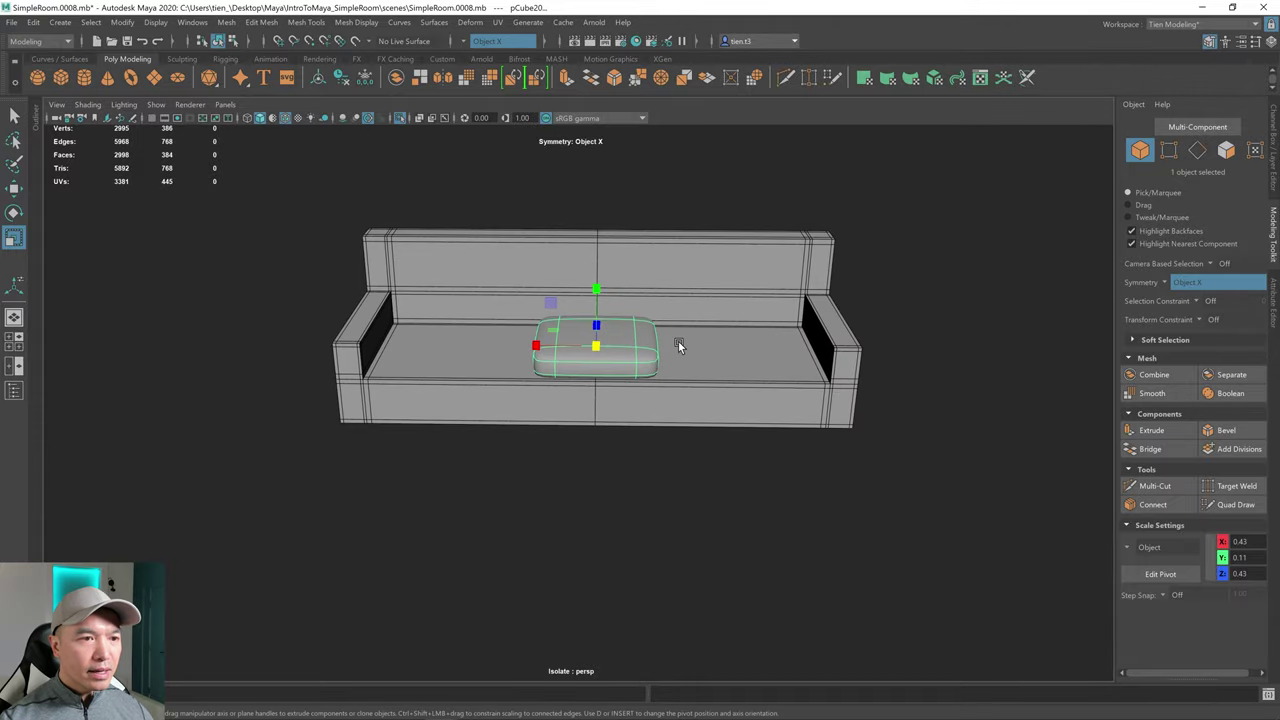
pyautogui.click(732, 331)
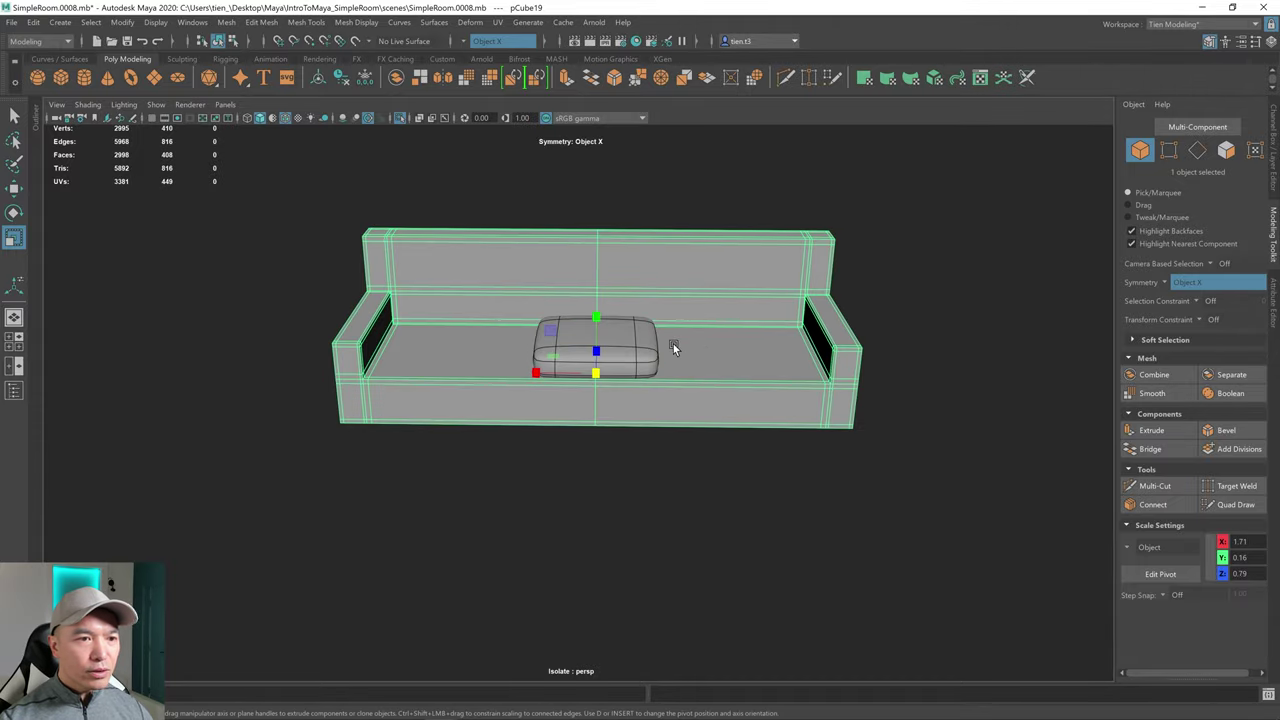
pyautogui.moveTo(537, 372); pyautogui.dragTo(545, 373)
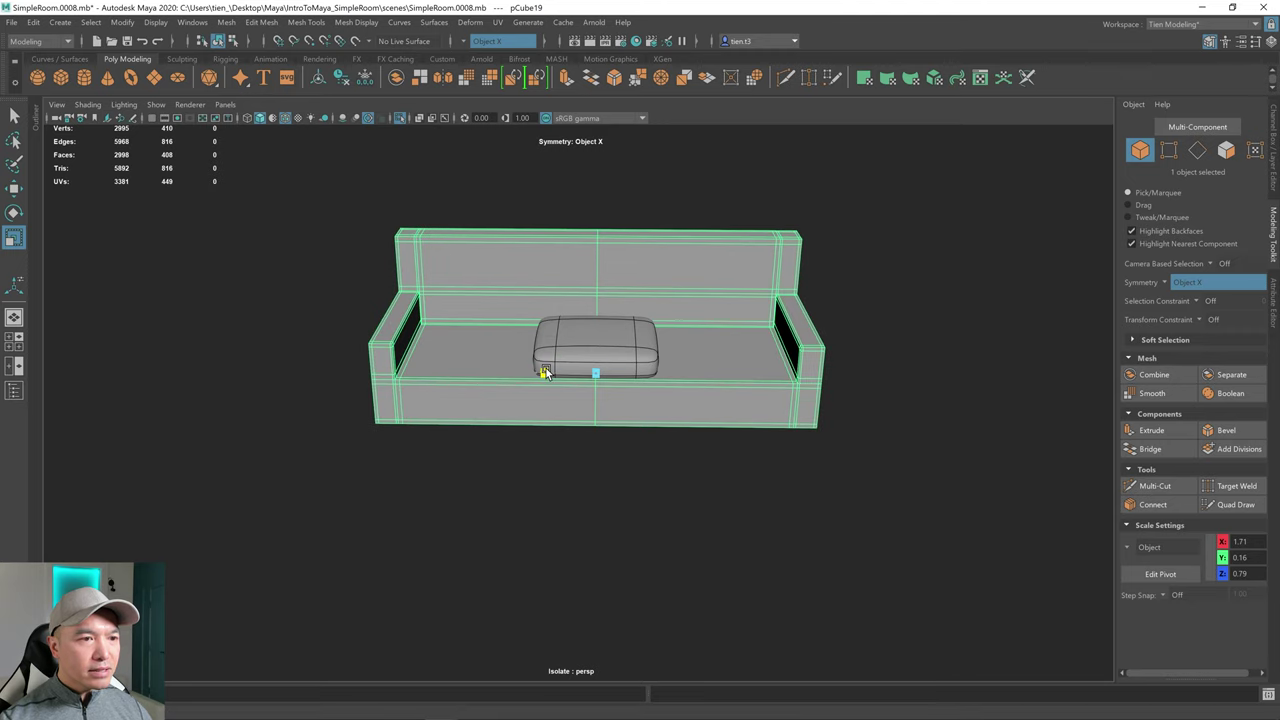
# - Duplicate the seat cushion to both sides at X -0.43 and X 0.43 to fill the seat
pyautogui.click(630, 330)
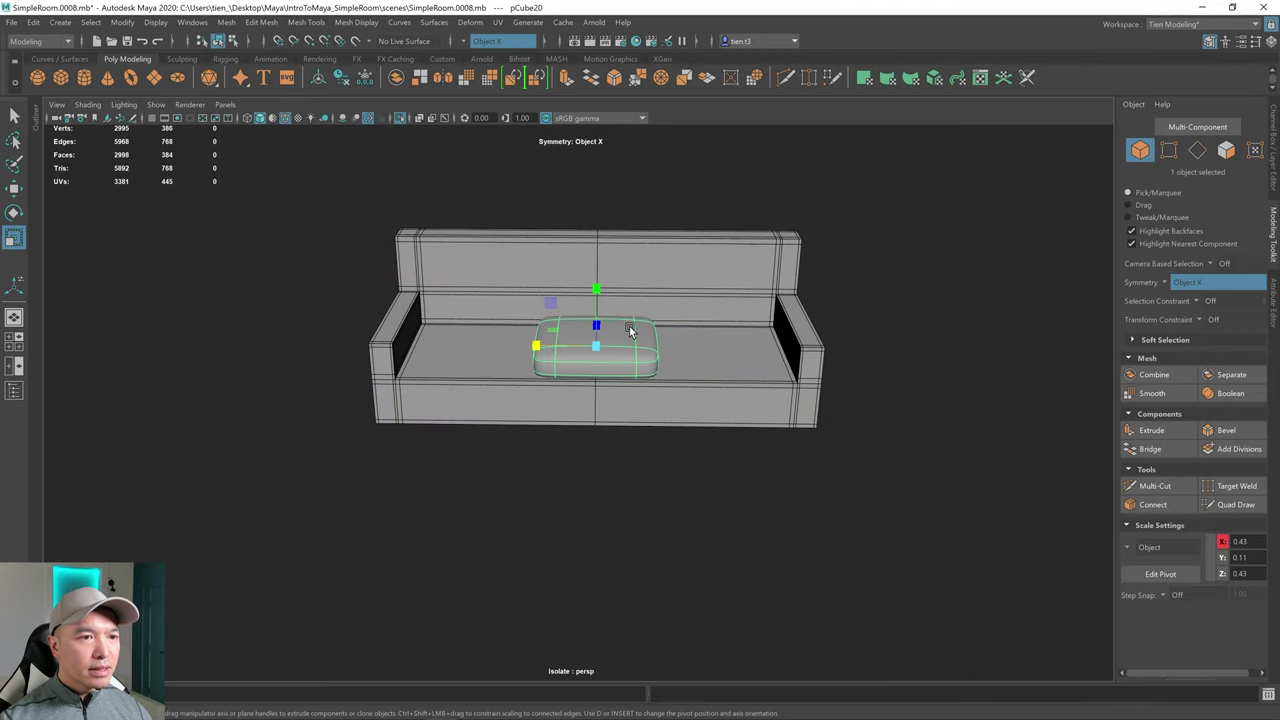
pyautogui.press('w')
pyautogui.moveTo(533, 346)
pyautogui.keyDown('shift'); pyautogui.mouseDown()
pyautogui.moveTo(680, 343)
pyautogui.moveTo(659, 325)
pyautogui.moveTo(406, 366)
pyautogui.mouseUp(); pyautogui.keyUp('shift')
pyautogui.keyDown('alt'); pyautogui.moveTo(406, 366); pyautogui.dragTo(584, 338, button='right'); pyautogui.keyUp('alt')
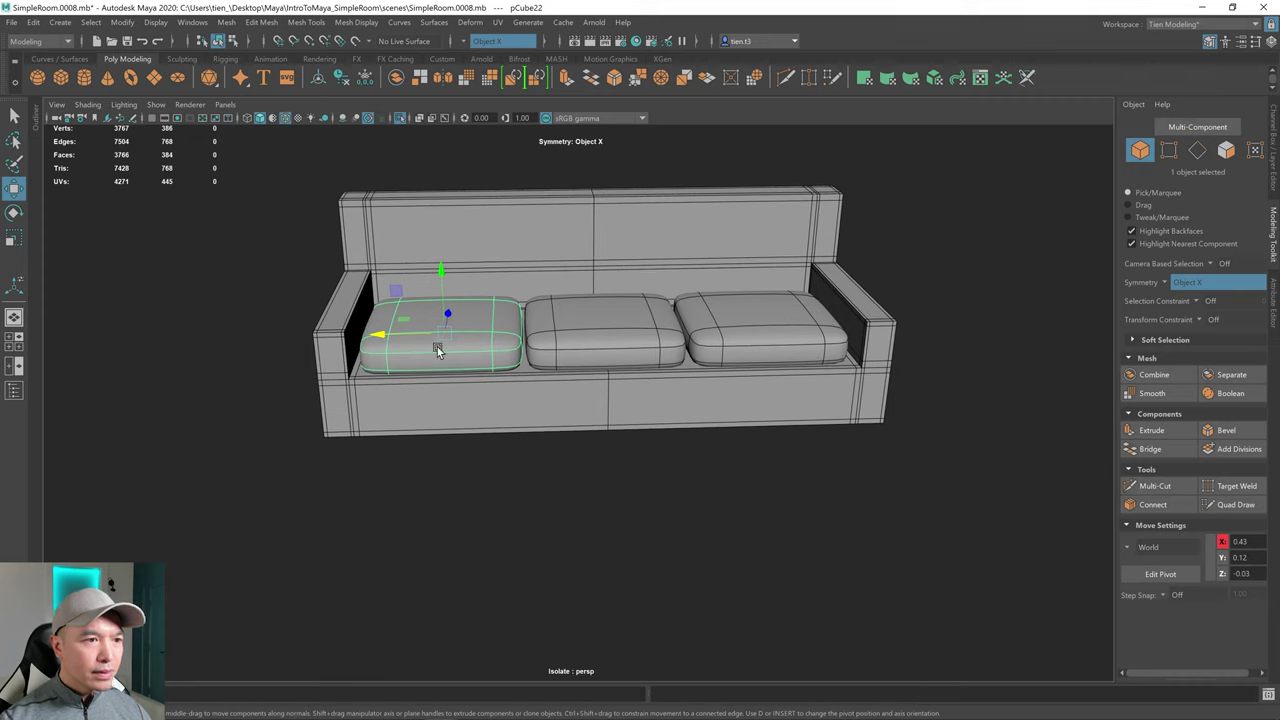
# - Duplicate the three seat cushions, rotate the copies upright as back cushions and raise them to Y 0.19
pyautogui.keyDown('shift'); pyautogui.click(630, 325); pyautogui.keyUp('shift')
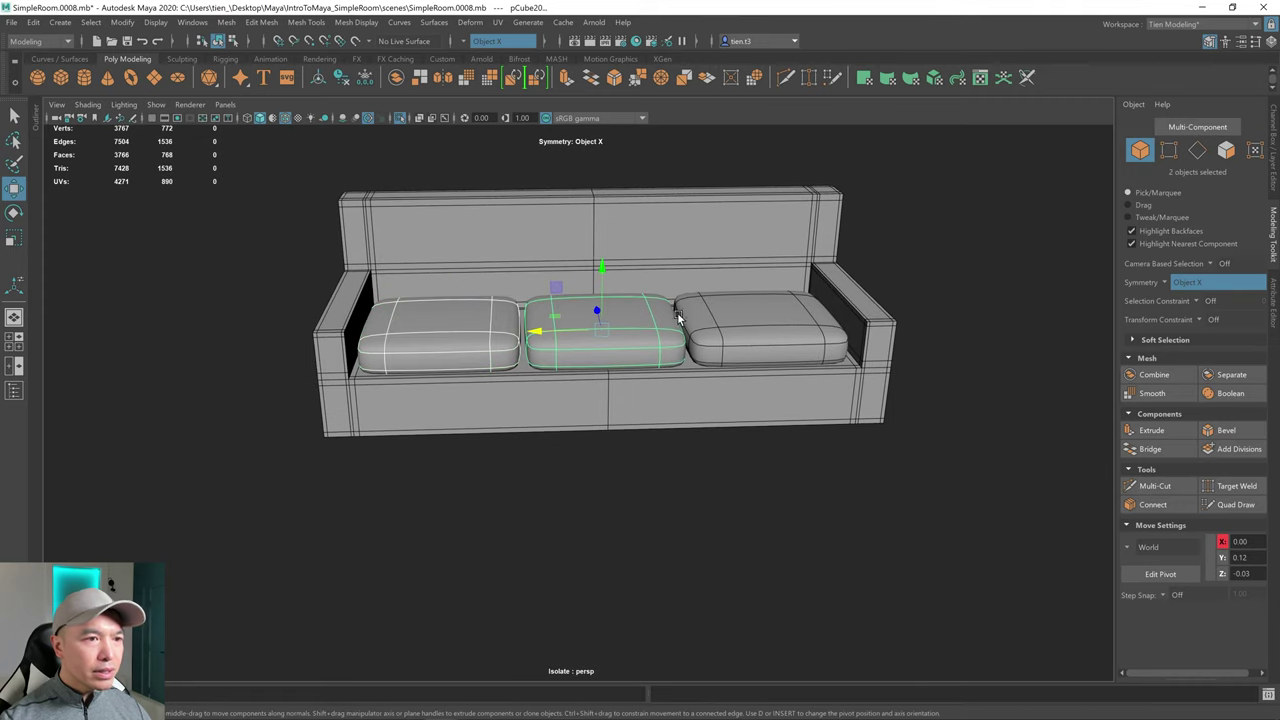
pyautogui.keyDown('shift'); pyautogui.click(795, 333); pyautogui.keyUp('shift')
pyautogui.keyDown('alt'); pyautogui.moveTo(795, 333); pyautogui.dragTo(559, 404); pyautogui.keyUp('alt')
pyautogui.press('r')
pyautogui.press('w')
pyautogui.hotkey('ctrl', 'd')
pyautogui.press('e')
pyautogui.press('w')
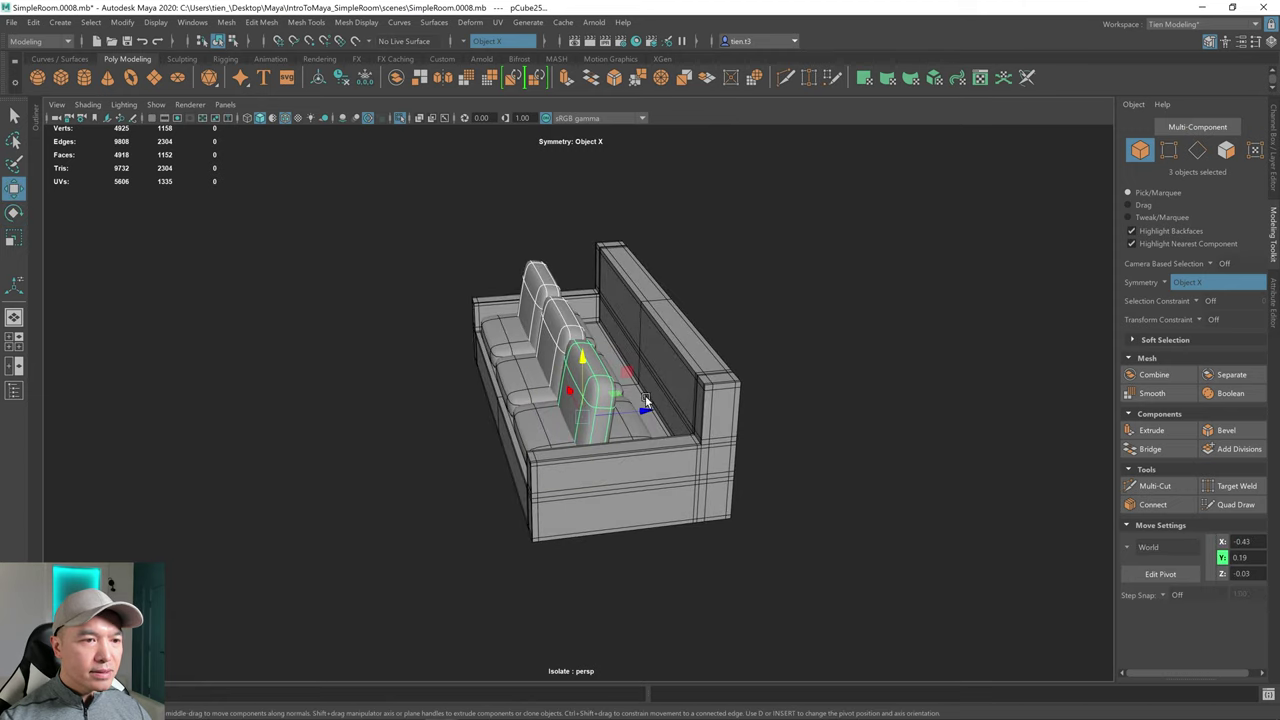
# - Move the back cushions against the backrest to Y 0.24, Z 0.21 and adjust their tilt
pyautogui.moveTo(642, 407); pyautogui.dragTo(672, 382)
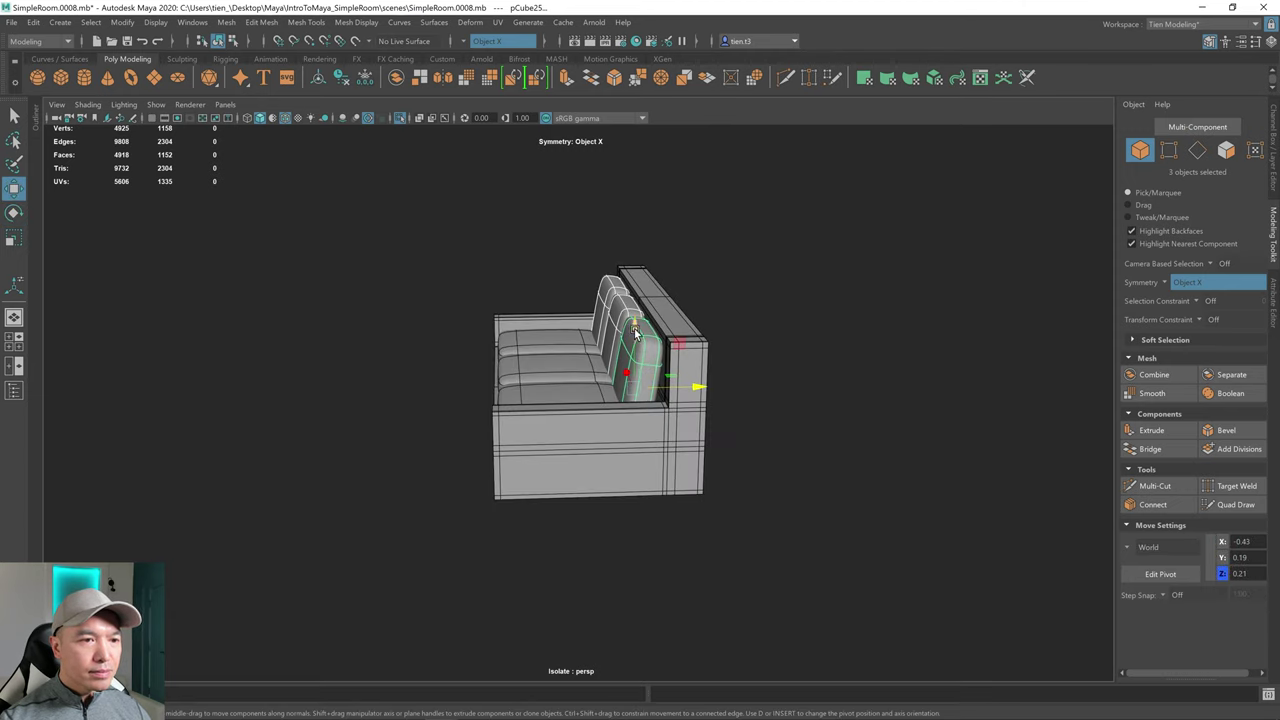
pyautogui.moveTo(635, 332); pyautogui.dragTo(680, 354)
pyautogui.press('e')
pyautogui.press('w')
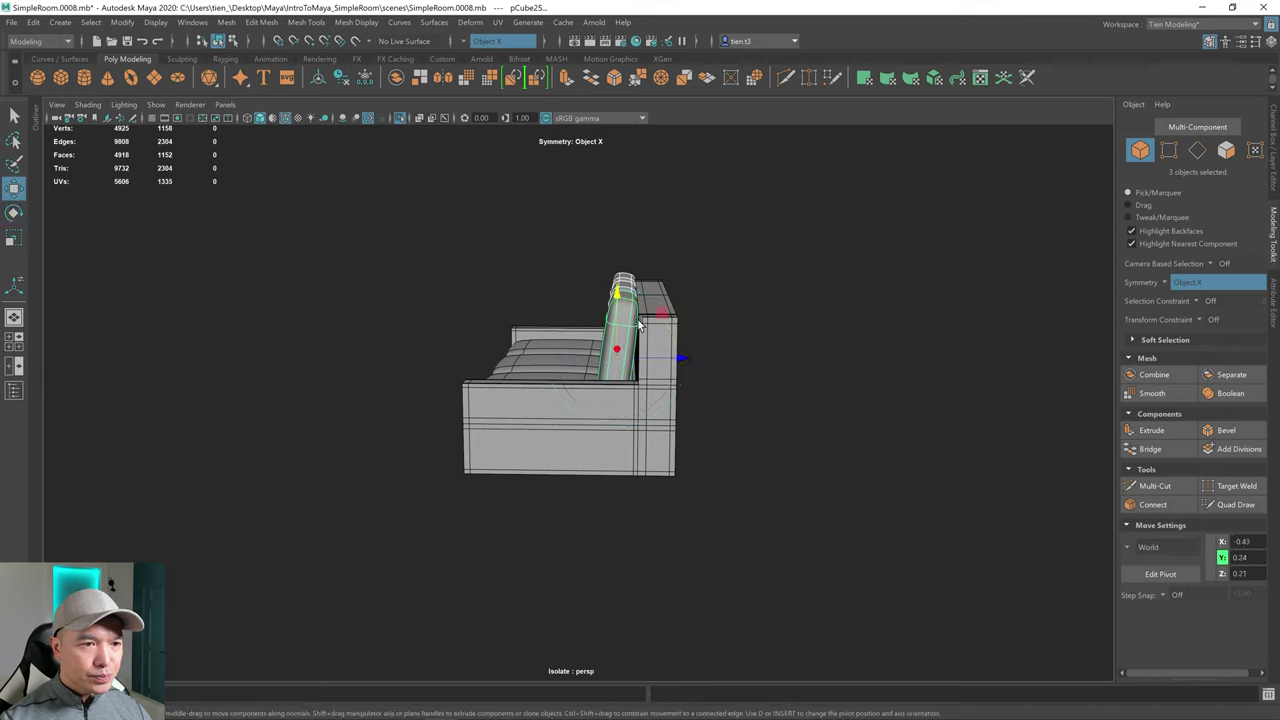
pyautogui.moveTo(625, 305); pyautogui.dragTo(700, 372)
# - Select only the three seat cushions and shift them forward to Z -0.05
pyautogui.click(496, 372)
pyautogui.keyDown('shift'); pyautogui.moveTo(548, 388); pyautogui.dragTo(565, 399); pyautogui.keyUp('shift')
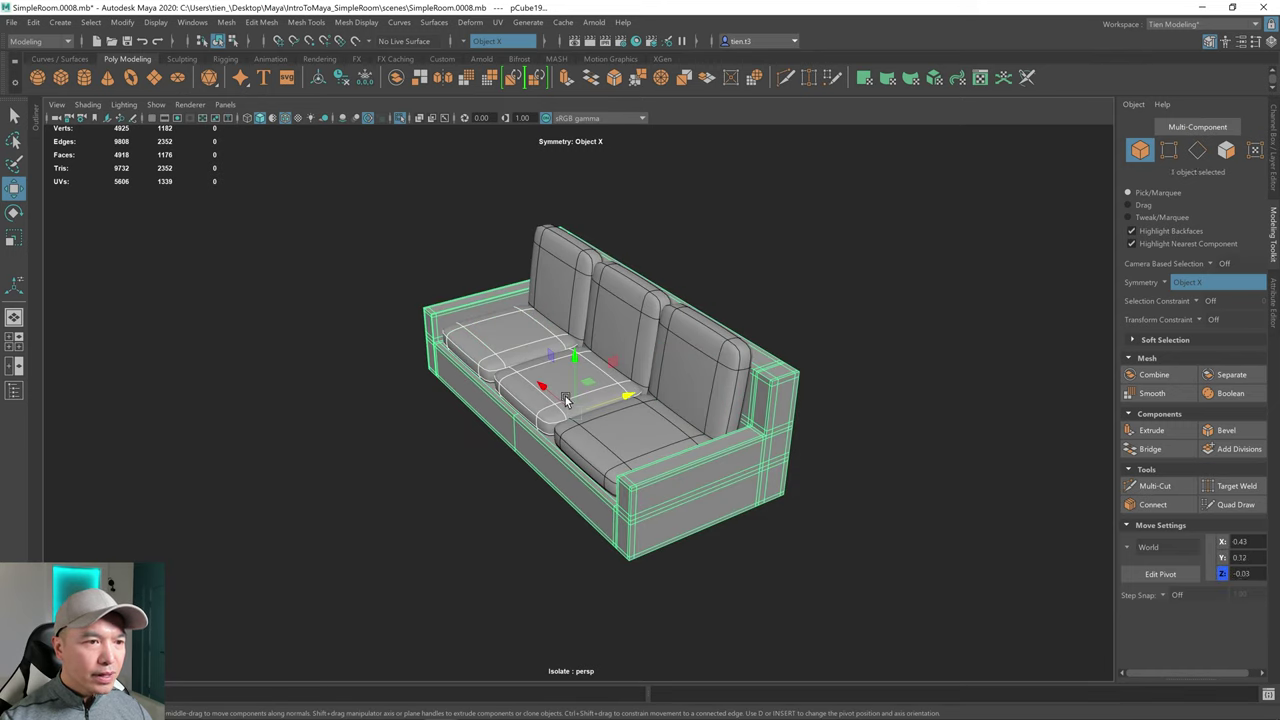
pyautogui.keyDown('shift'); pyautogui.moveTo(624, 439); pyautogui.dragTo(629, 443); pyautogui.keyUp('shift')
pyautogui.press('q')
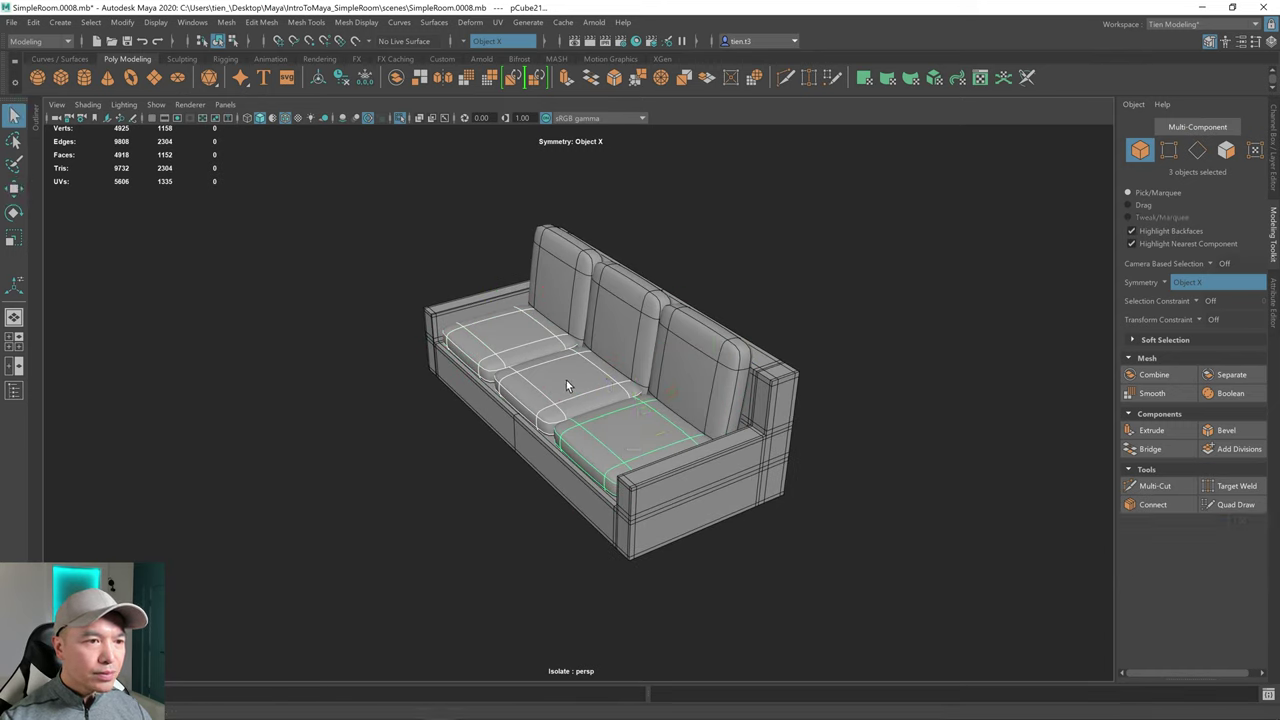
pyautogui.press('w')
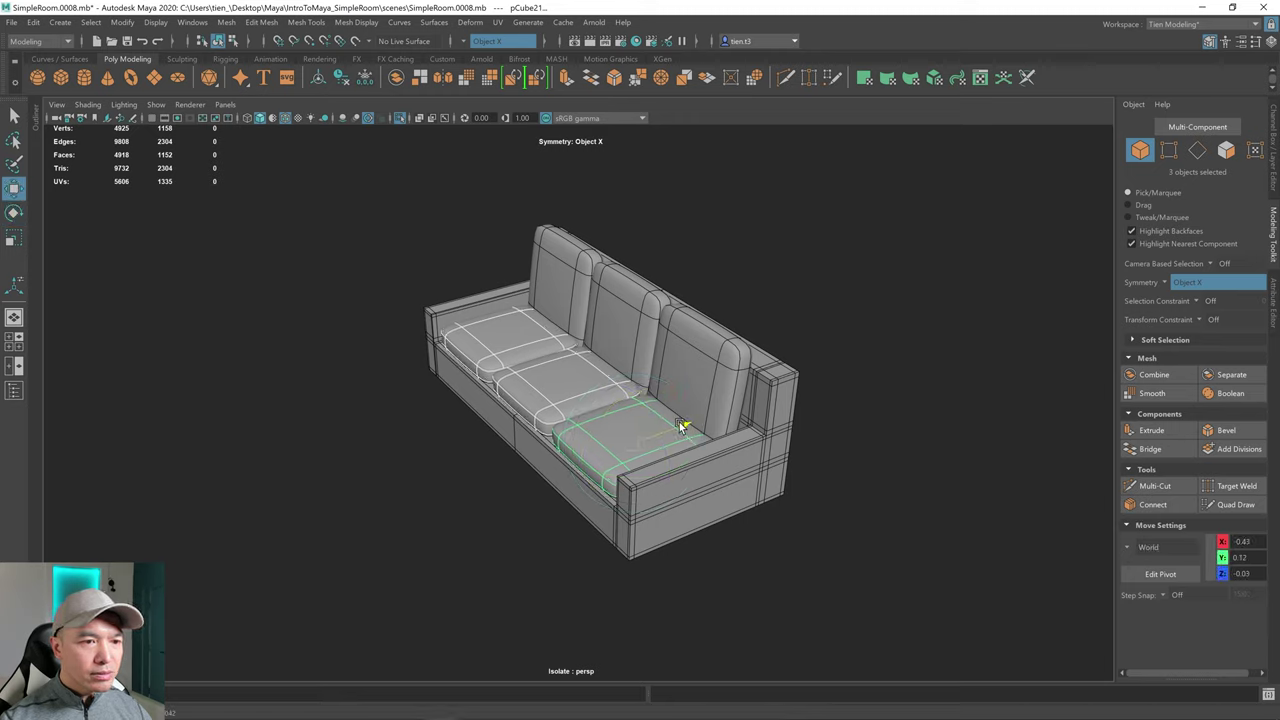
pyautogui.moveTo(680, 425); pyautogui.dragTo(677, 427)
pyautogui.keyDown('alt'); pyautogui.moveTo(677, 427); pyautogui.dragTo(646, 431, button='right'); pyautogui.keyUp('alt')
pyautogui.keyDown('alt'); pyautogui.moveTo(575, 430); pyautogui.dragTo(651, 412); pyautogui.keyUp('alt')
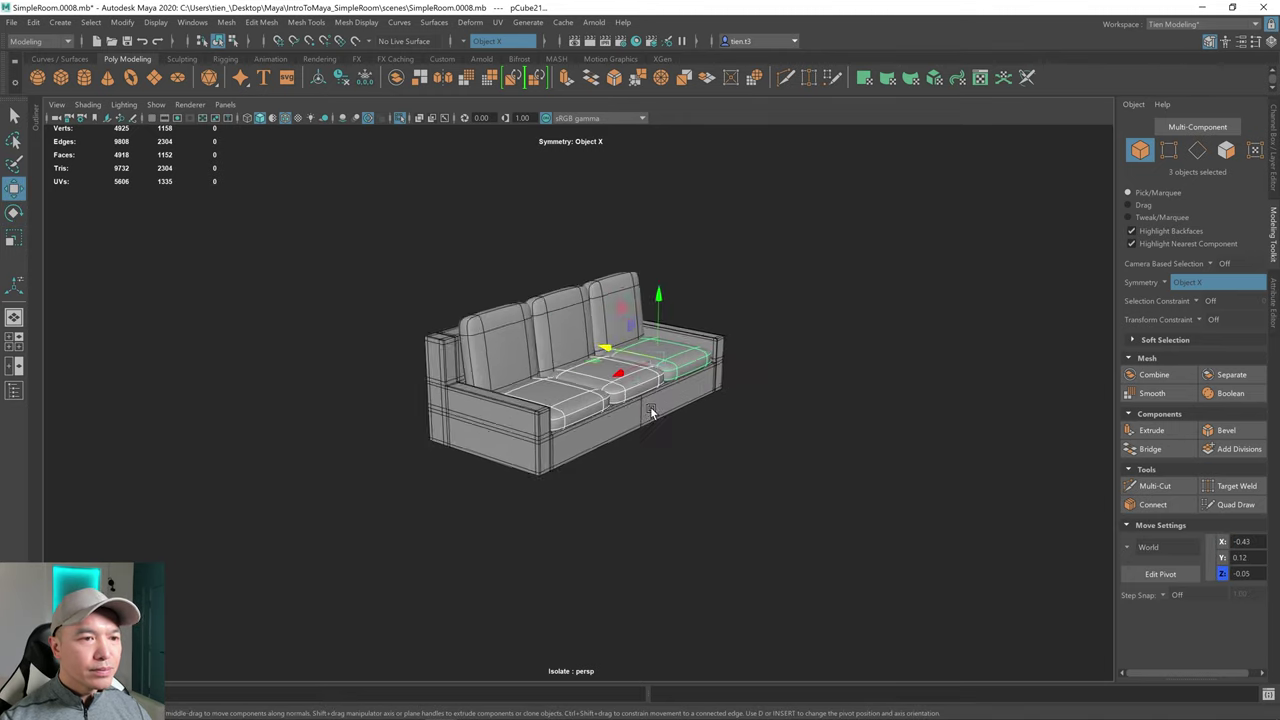
# - Deselect the cushions and turn off the wireframe overlay to view the plain shaded sofa
pyautogui.keyDown('alt'); pyautogui.moveTo(650, 410); pyautogui.dragTo(729, 406, button='right'); pyautogui.keyUp('alt')
pyautogui.keyDown('alt'); pyautogui.moveTo(729, 406); pyautogui.dragTo(645, 434, button='middle'); pyautogui.keyUp('alt')
pyautogui.press('q')
pyautogui.moveTo(566, 346); pyautogui.dragTo(725, 282, button='right')
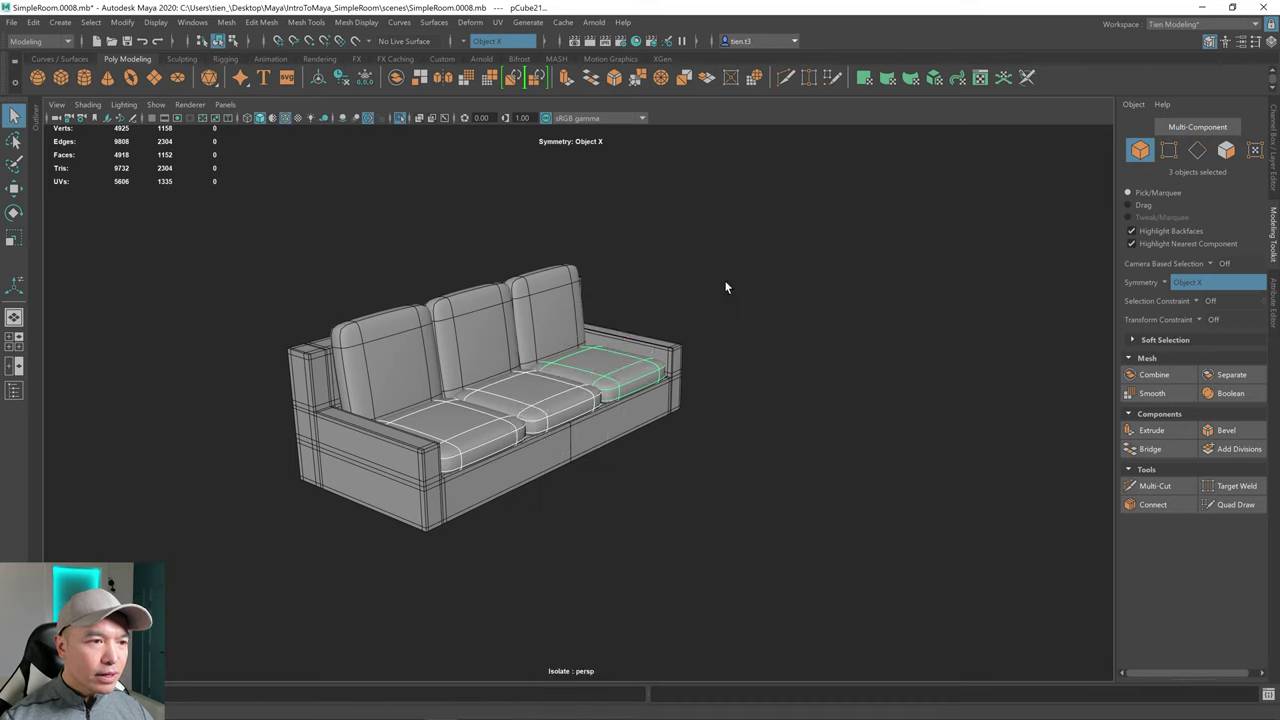
pyautogui.click(727, 284)
pyautogui.keyDown('alt'); pyautogui.moveTo(808, 366); pyautogui.dragTo(691, 370, button='right'); pyautogui.keyUp('alt')
pyautogui.keyDown('alt'); pyautogui.moveTo(613, 357); pyautogui.dragTo(635, 352); pyautogui.keyUp('alt')
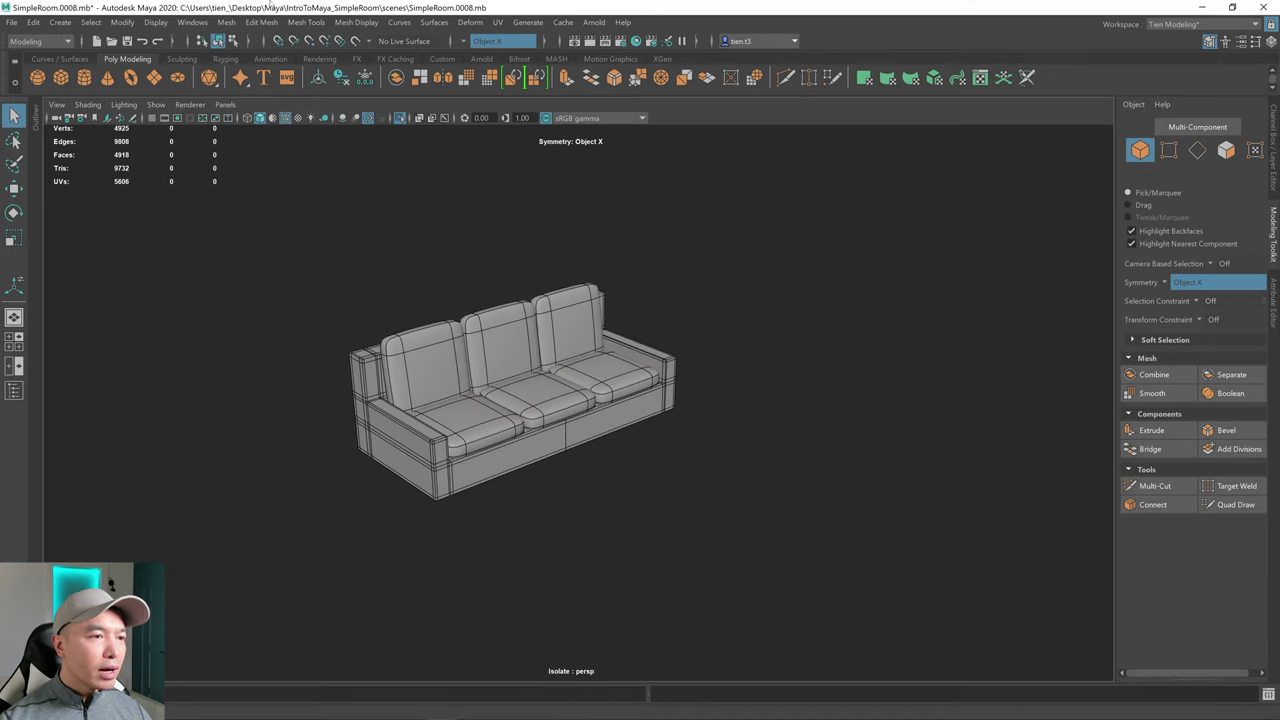
pyautogui.click(286, 117)
pyautogui.moveTo(694, 323)
pyautogui.keyDown('alt'); pyautogui.mouseDown()
pyautogui.moveTo(623, 329)
pyautogui.moveTo(709, 346)
pyautogui.moveTo(643, 376)
pyautogui.mouseUp(); pyautogui.keyUp('alt')
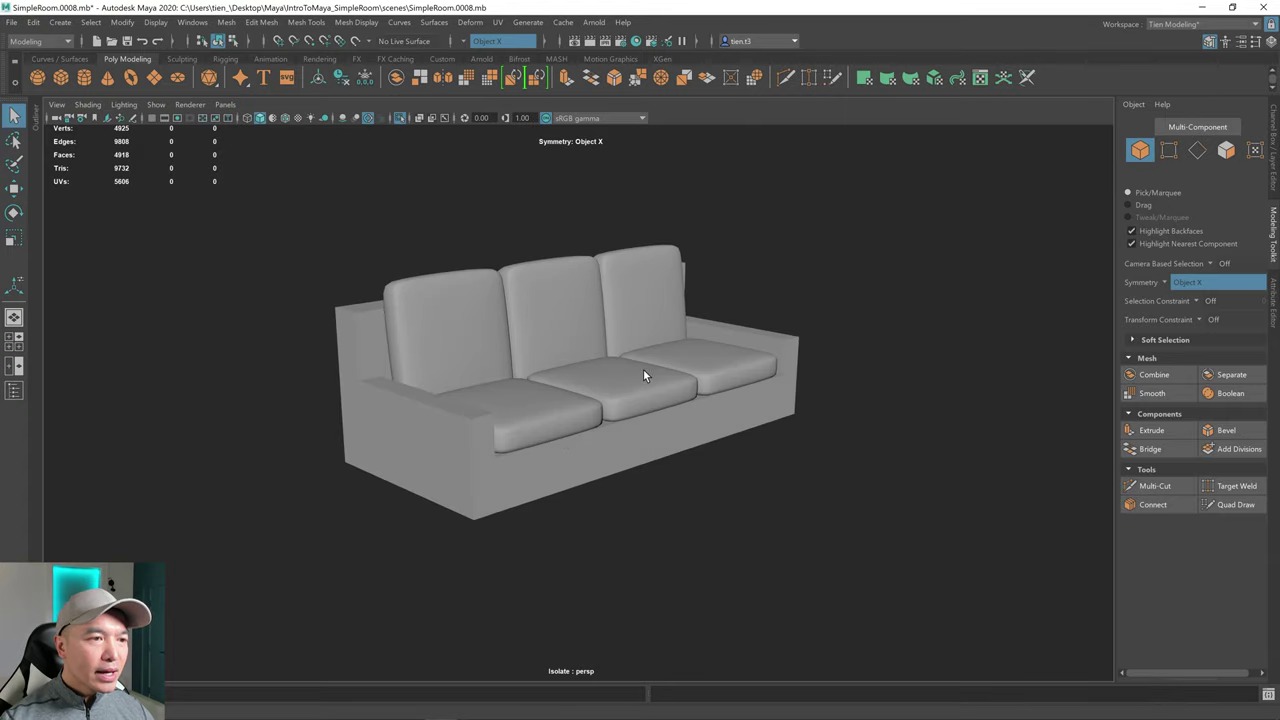
# - Turn on smooth preview for the sofa frame, deselect it and examine the smoothed sofa with its cushions
pyautogui.click(552, 448)
pyautogui.press('3')
pyautogui.click(768, 424)
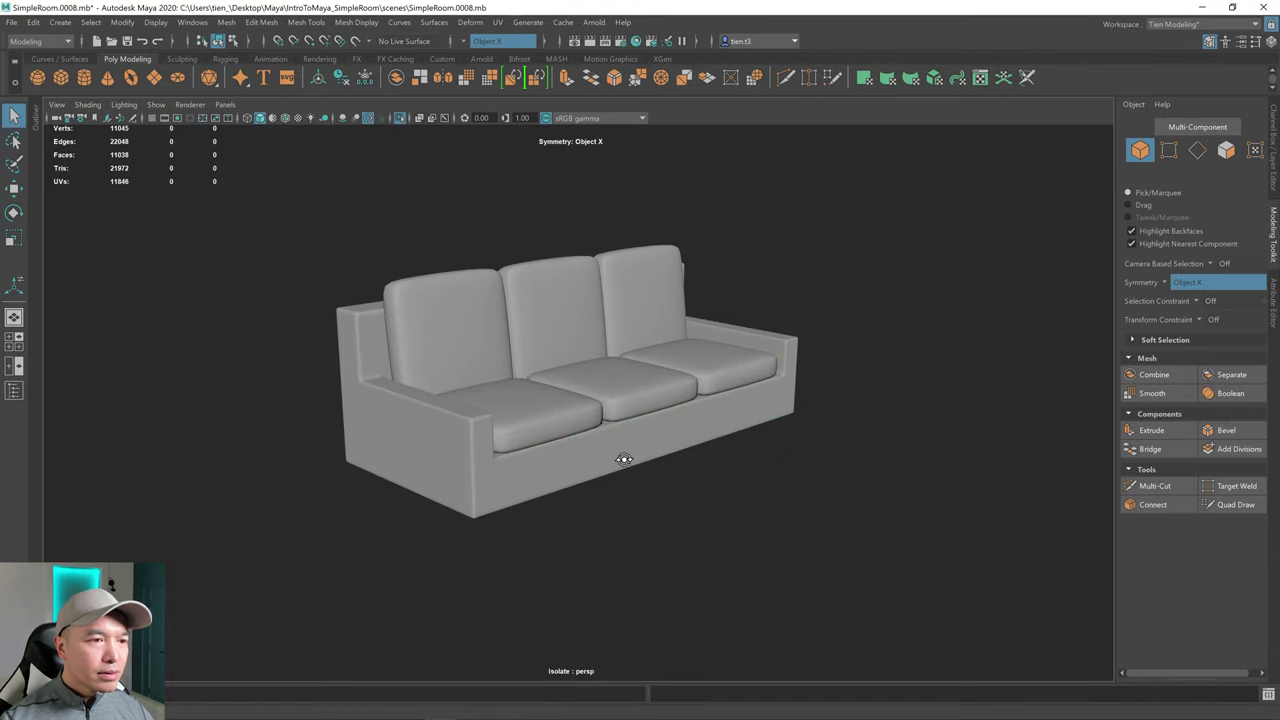
pyautogui.keyDown('alt'); pyautogui.moveTo(620, 456); pyautogui.dragTo(635, 453); pyautogui.keyUp('alt')
pyautogui.scroll(4, 635, 453)
pyautogui.scroll(-3, 645, 435)
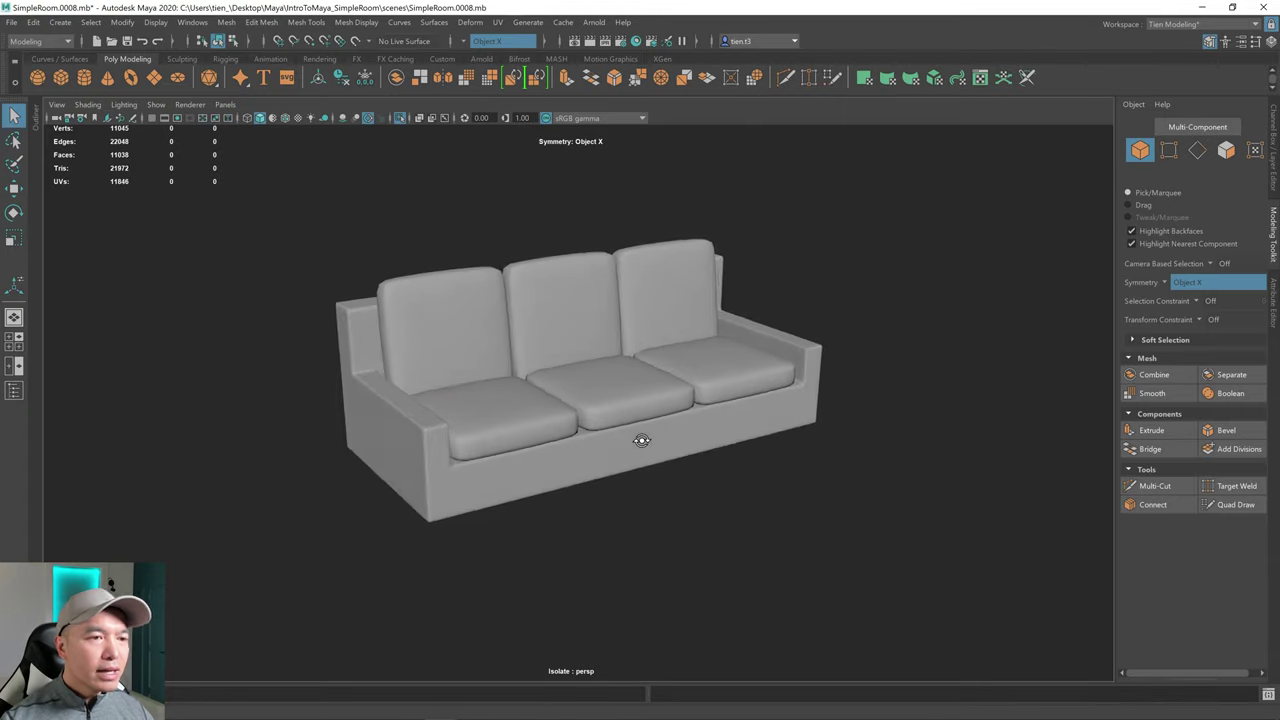
pyautogui.keyDown('alt'); pyautogui.moveTo(724, 456); pyautogui.dragTo(673, 463); pyautogui.keyUp('alt')
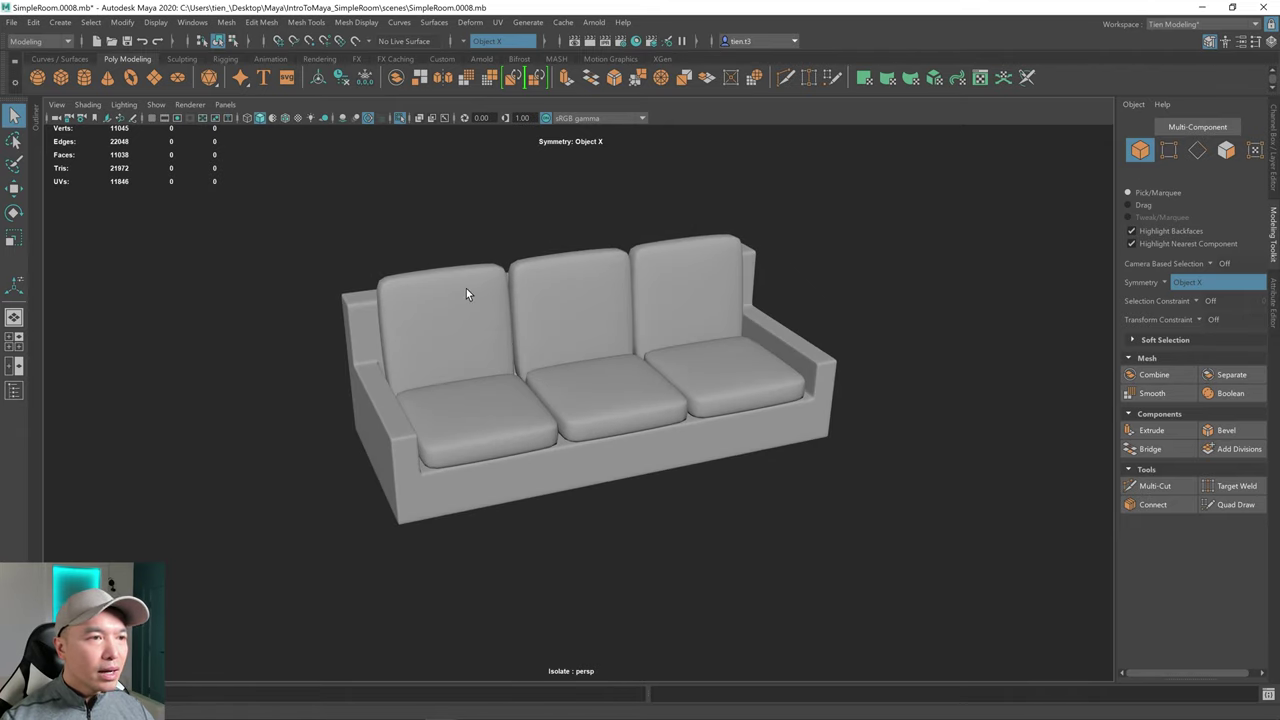
# - Turn off the sofa frame's smooth preview, apply a real Smooth with 2 divisions and deselect it
pyautogui.click(550, 480)
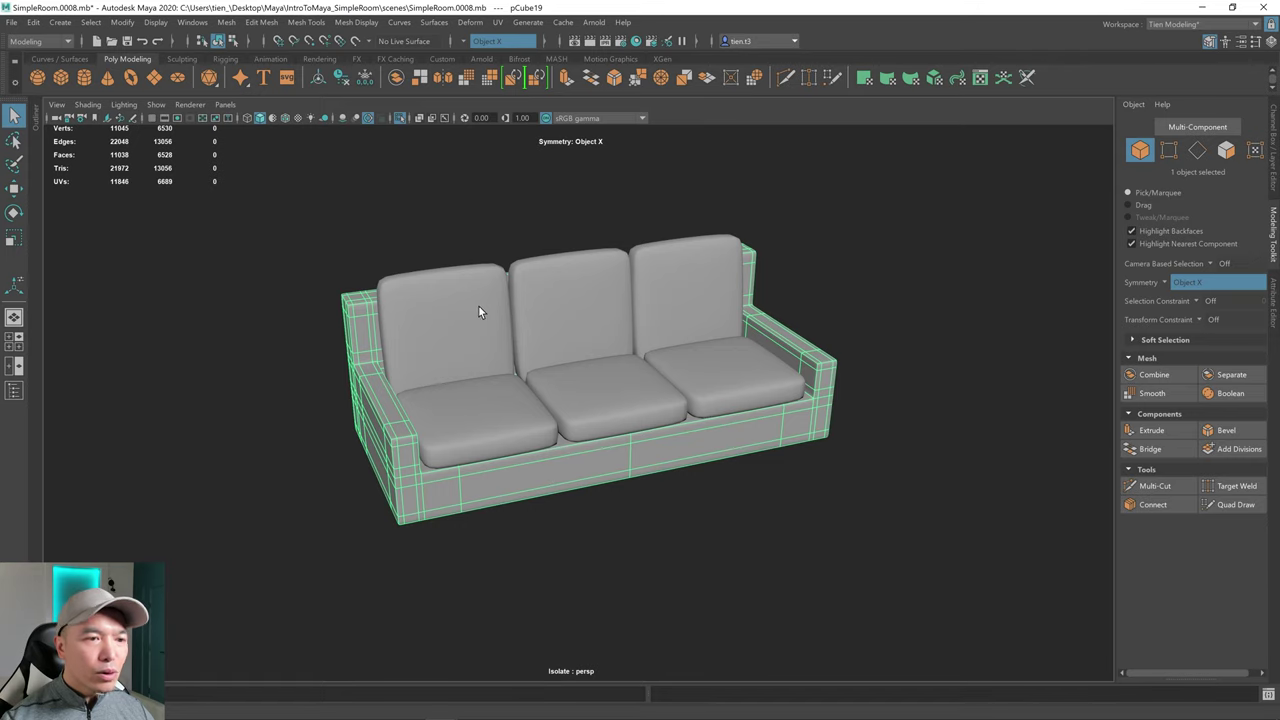
pyautogui.press('1')
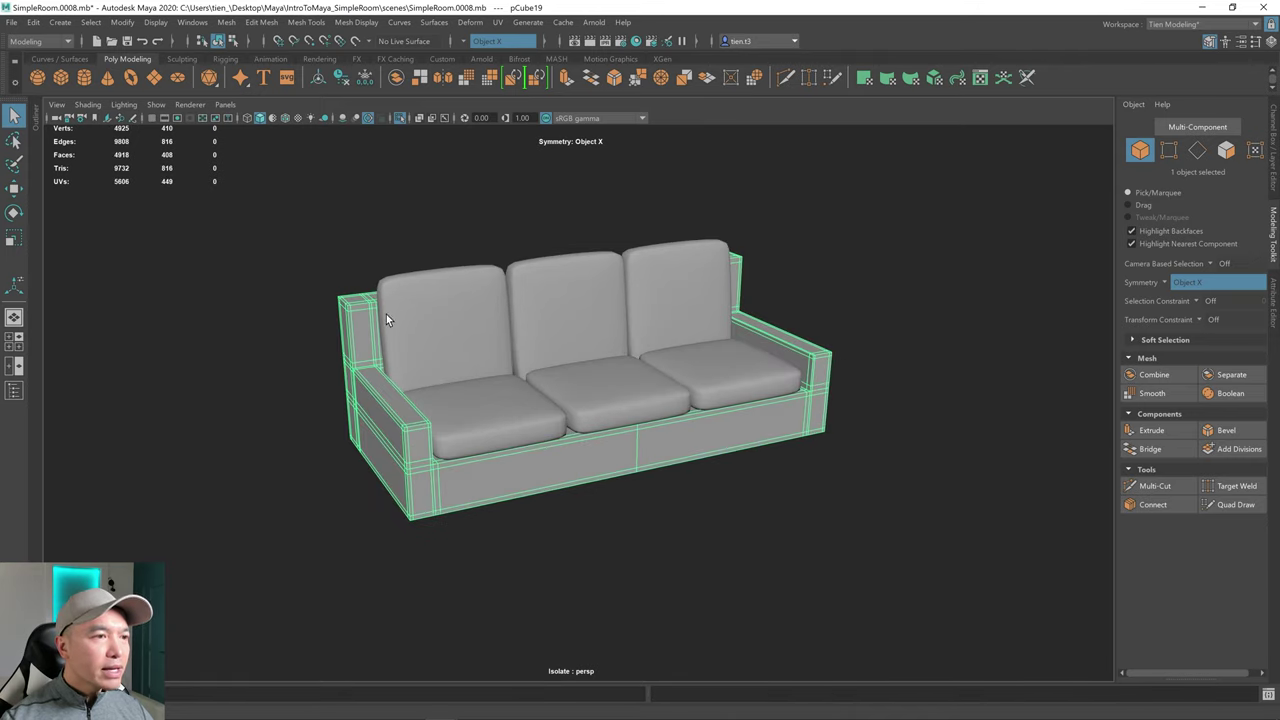
pyautogui.click(1153, 395)
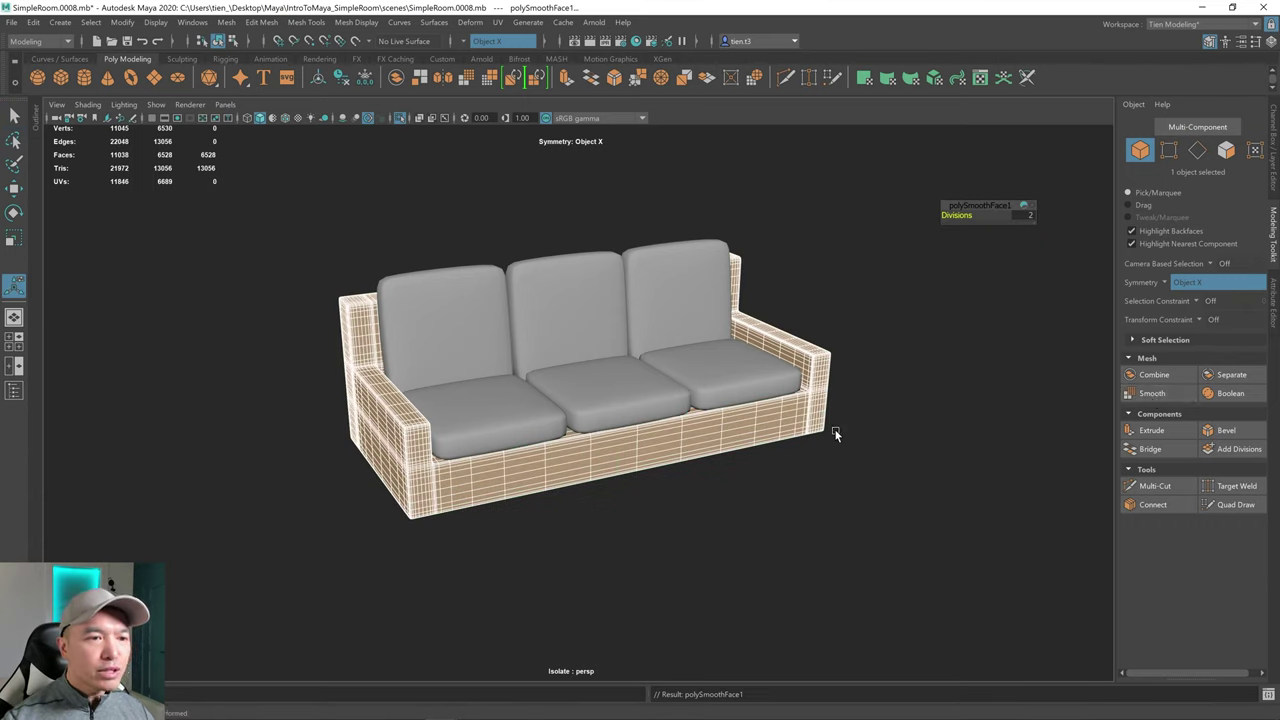
pyautogui.click(906, 430)
pyautogui.click(548, 455)
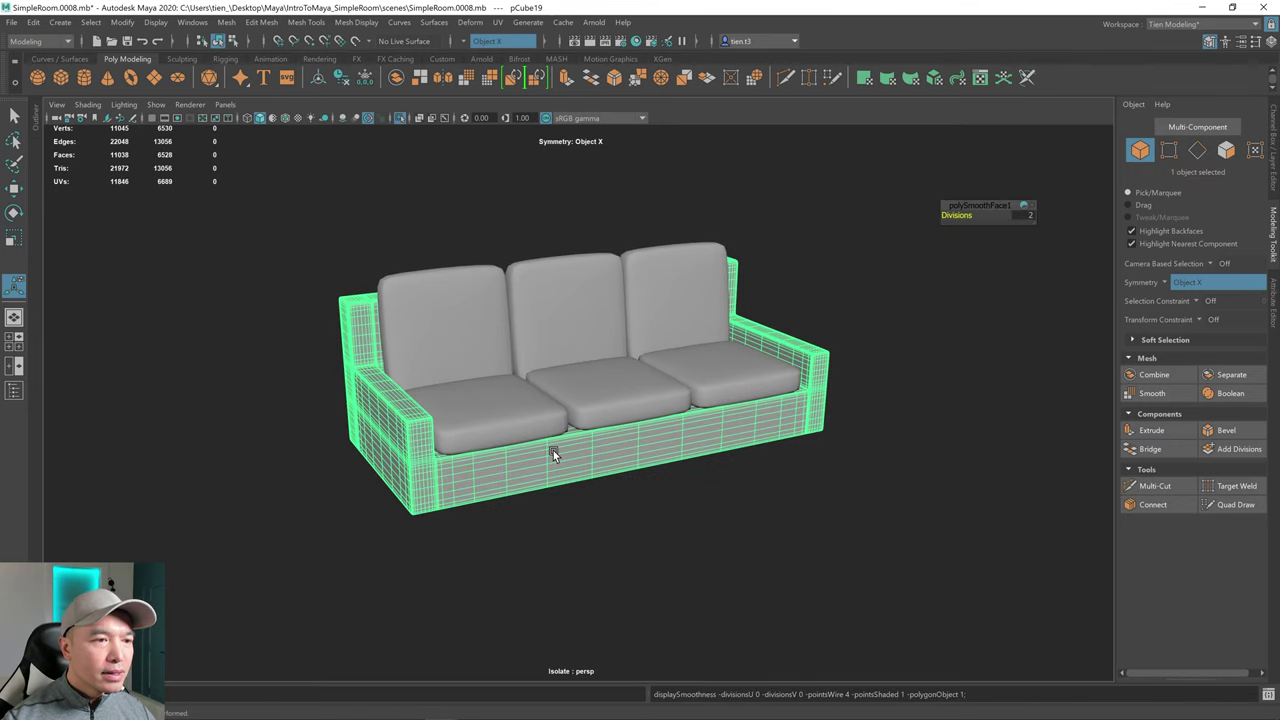
pyautogui.click(804, 446)
pyautogui.scroll(3, 780, 443)
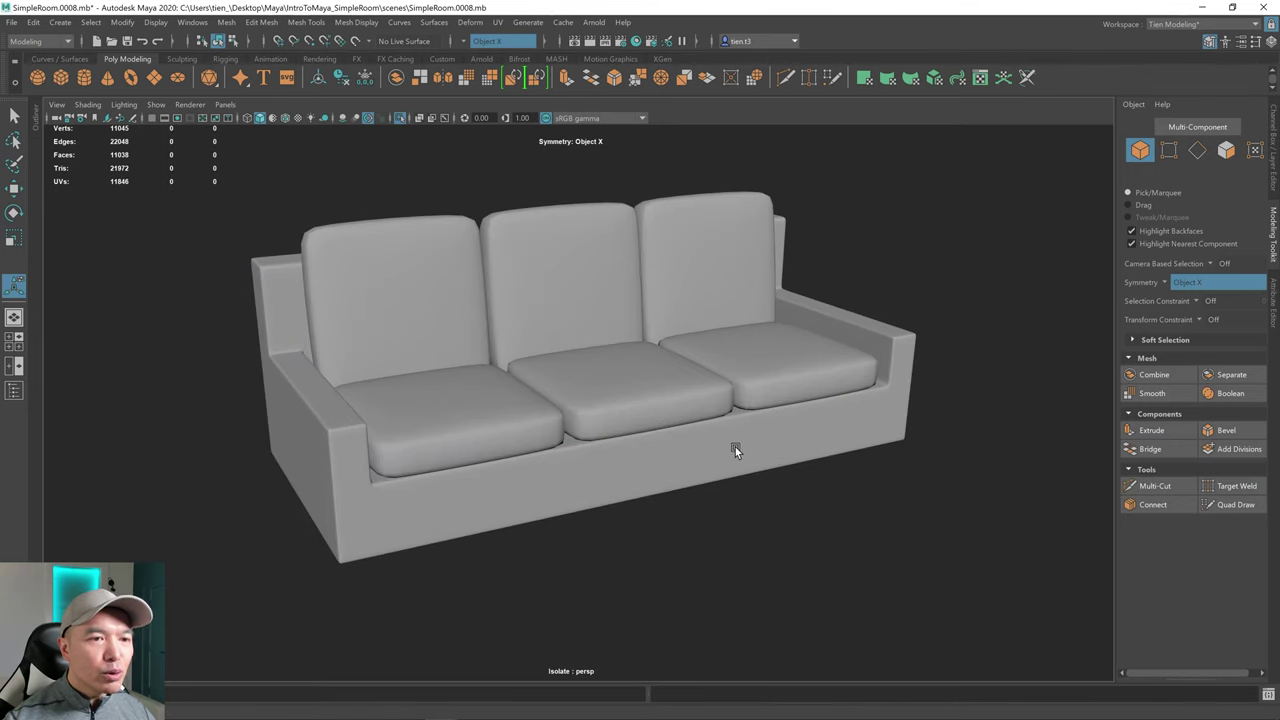
pyautogui.keyDown('alt'); pyautogui.moveTo(737, 441); pyautogui.dragTo(635, 453); pyautogui.keyUp('alt')
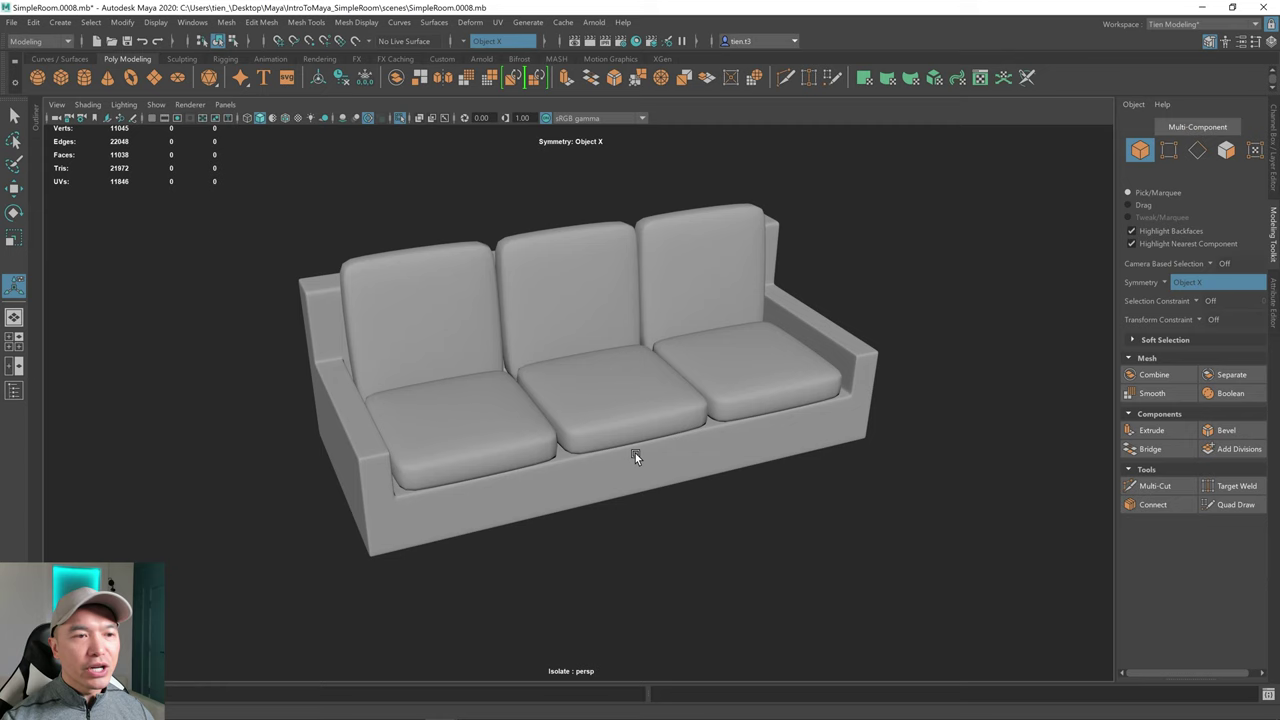
pyautogui.click(472, 339)
pyautogui.keyDown('shift'); pyautogui.click(592, 308); pyautogui.keyUp('shift')
pyautogui.keyDown('shift'); pyautogui.click(702, 293); pyautogui.keyUp('shift')
pyautogui.keyDown('shift'); pyautogui.moveTo(745, 358); pyautogui.dragTo(722, 374); pyautogui.keyUp('shift')
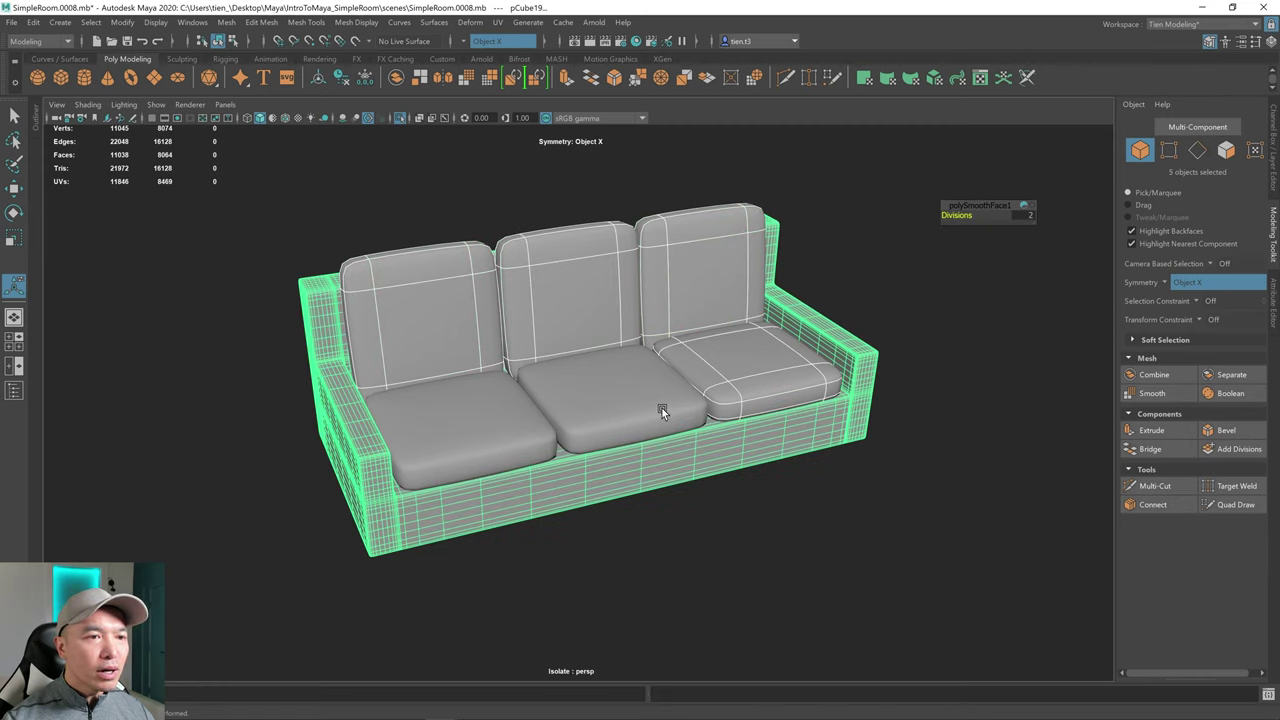
pyautogui.keyDown('shift'); pyautogui.click(665, 412); pyautogui.keyUp('shift')
pyautogui.click(662, 503)
# - Select the three back cushions and three seat cushions without the frame and apply Smooth with 2 divisions
pyautogui.press('q')
pyautogui.click(450, 345)
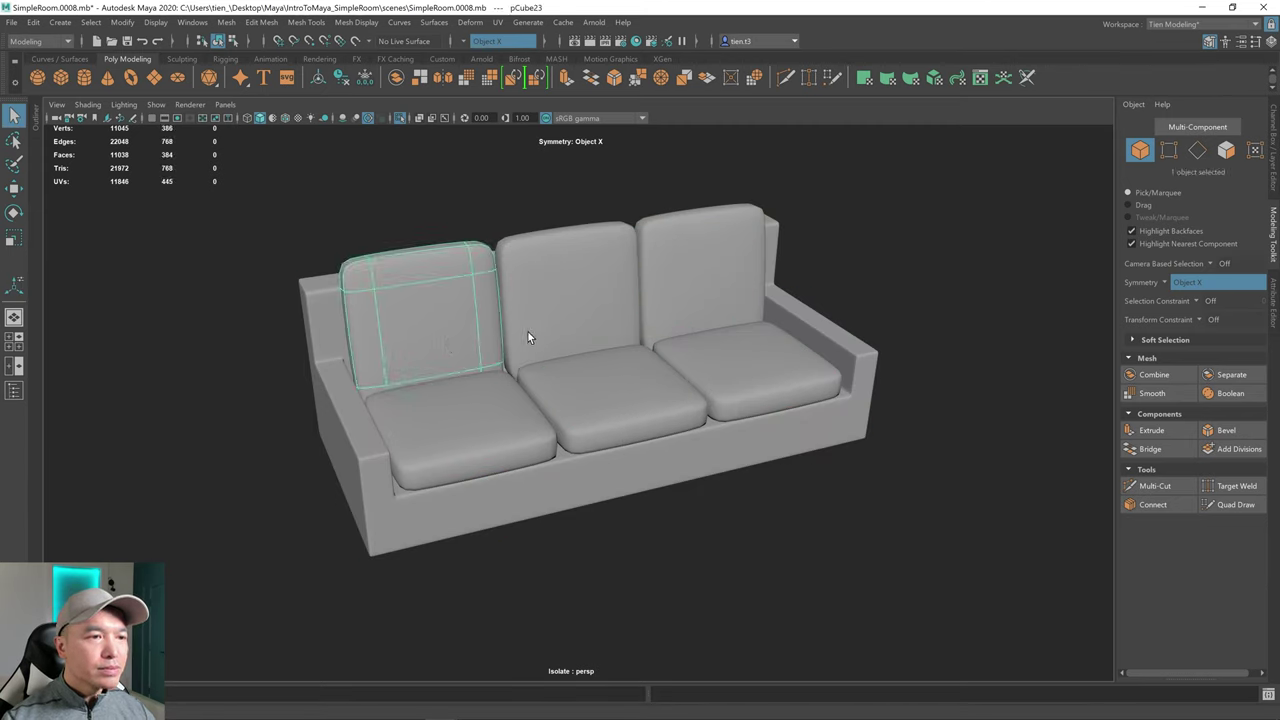
pyautogui.keyDown('shift'); pyautogui.click(619, 289); pyautogui.keyUp('shift')
pyautogui.keyDown('shift'); pyautogui.click(713, 310); pyautogui.keyUp('shift')
pyautogui.keyDown('shift'); pyautogui.click(474, 445); pyautogui.keyUp('shift')
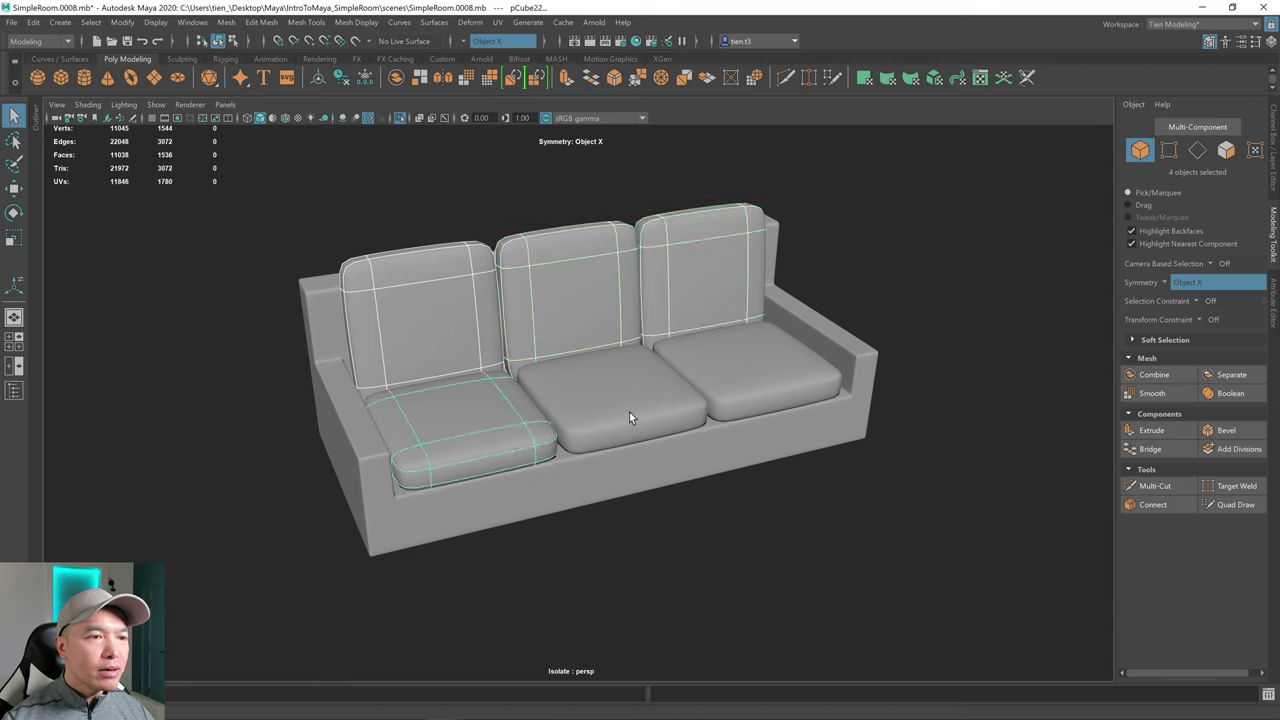
pyautogui.keyDown('shift'); pyautogui.click(632, 416); pyautogui.keyUp('shift')
pyautogui.keyDown('shift'); pyautogui.click(747, 384); pyautogui.keyUp('shift')
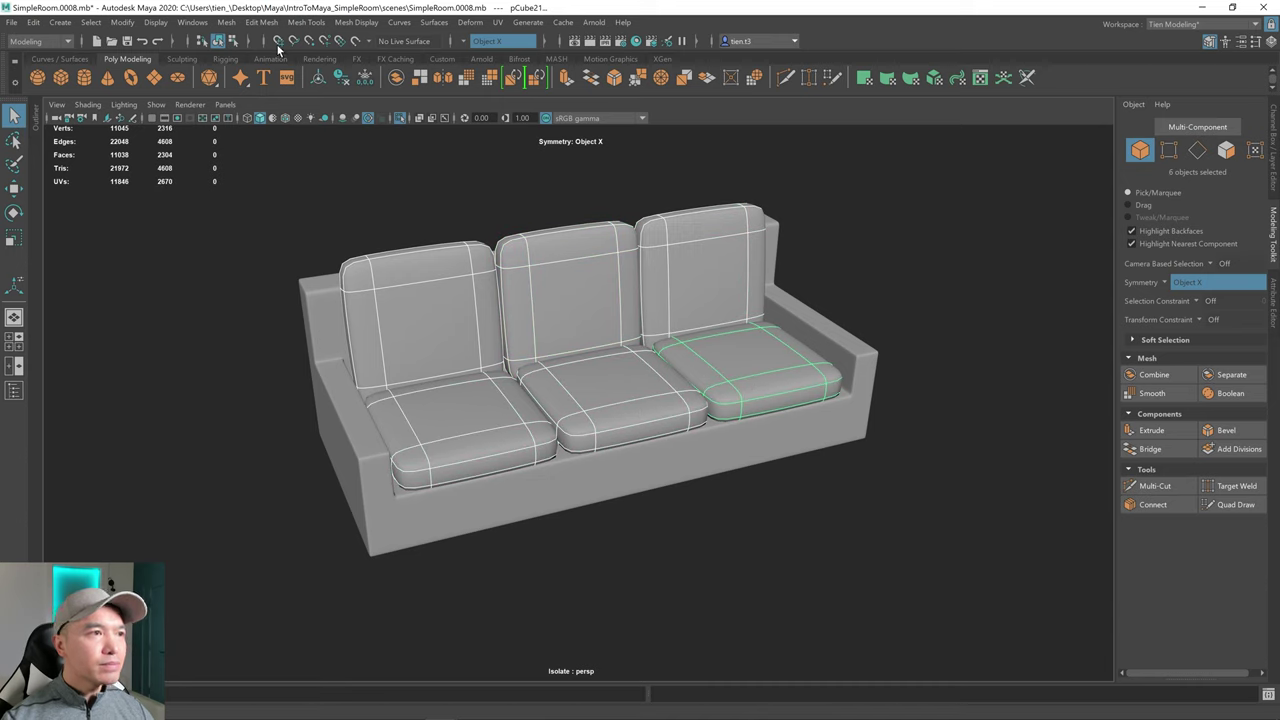
pyautogui.click(226, 22)
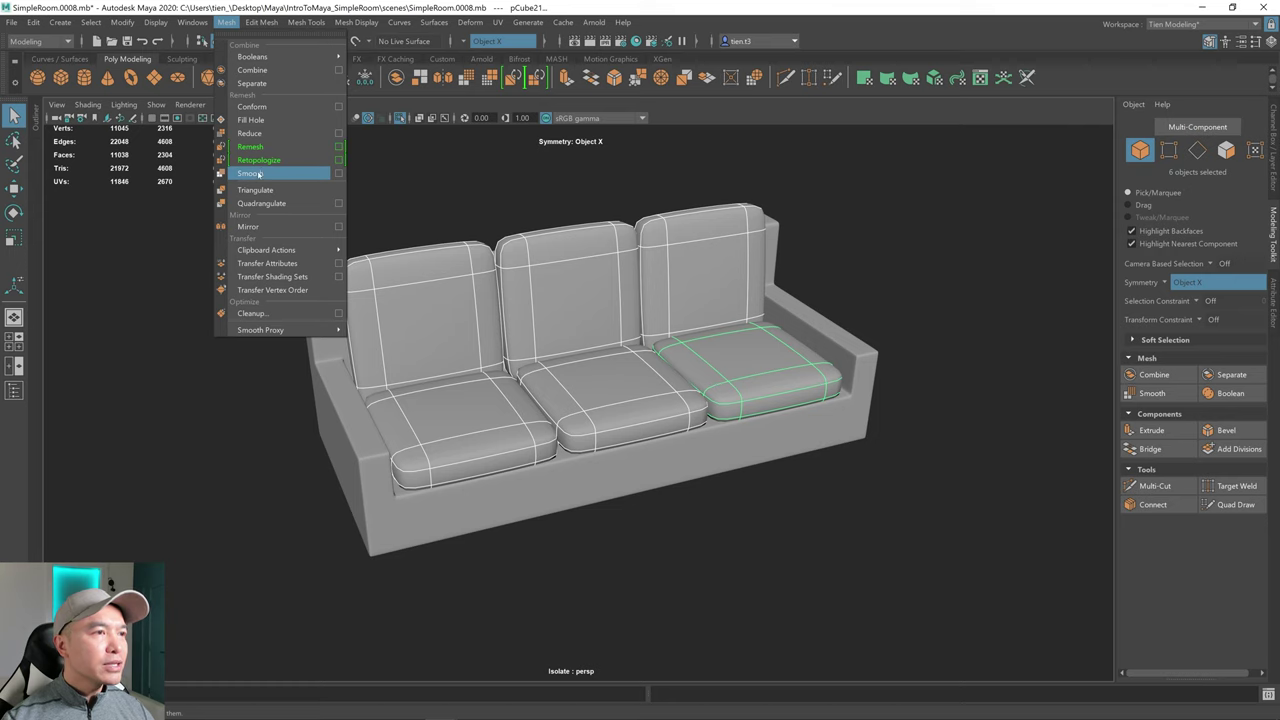
pyautogui.click(252, 173)
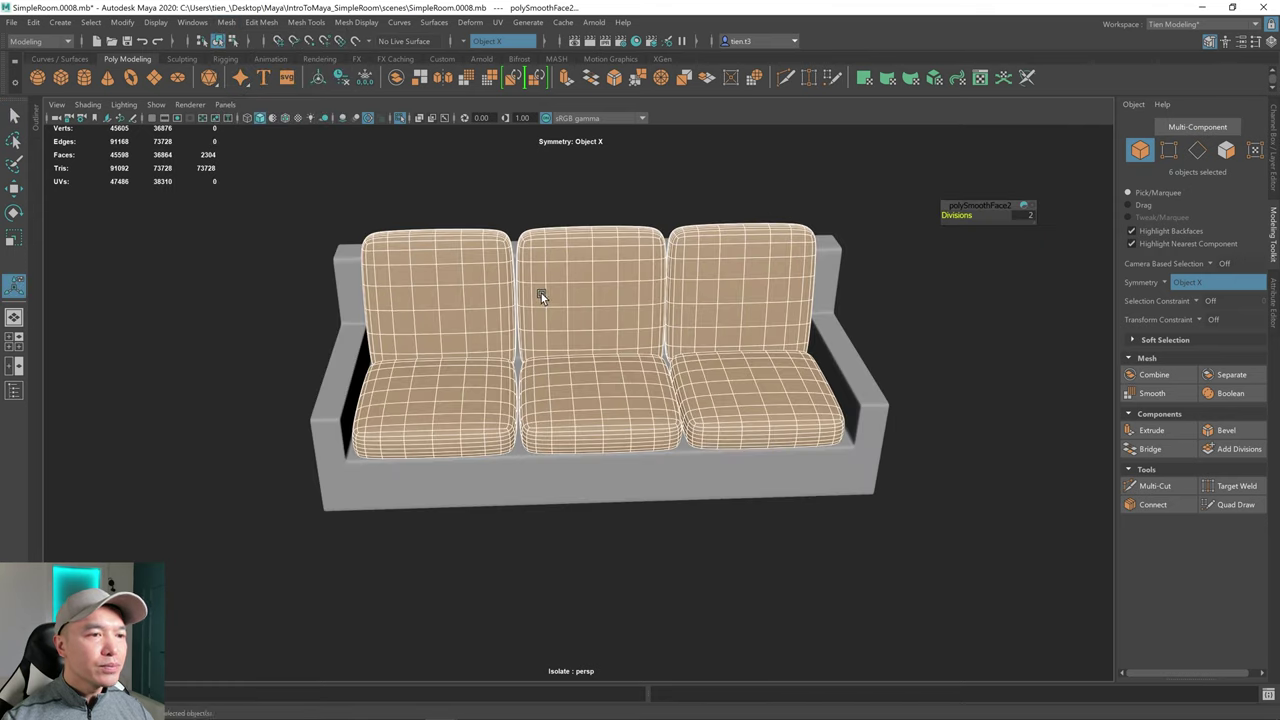
pyautogui.press('q')
pyautogui.keyDown('alt'); pyautogui.moveTo(534, 283); pyautogui.dragTo(580, 288); pyautogui.keyUp('alt')
pyautogui.scroll(4, 608, 316)
pyautogui.scroll(-3, 697, 382)
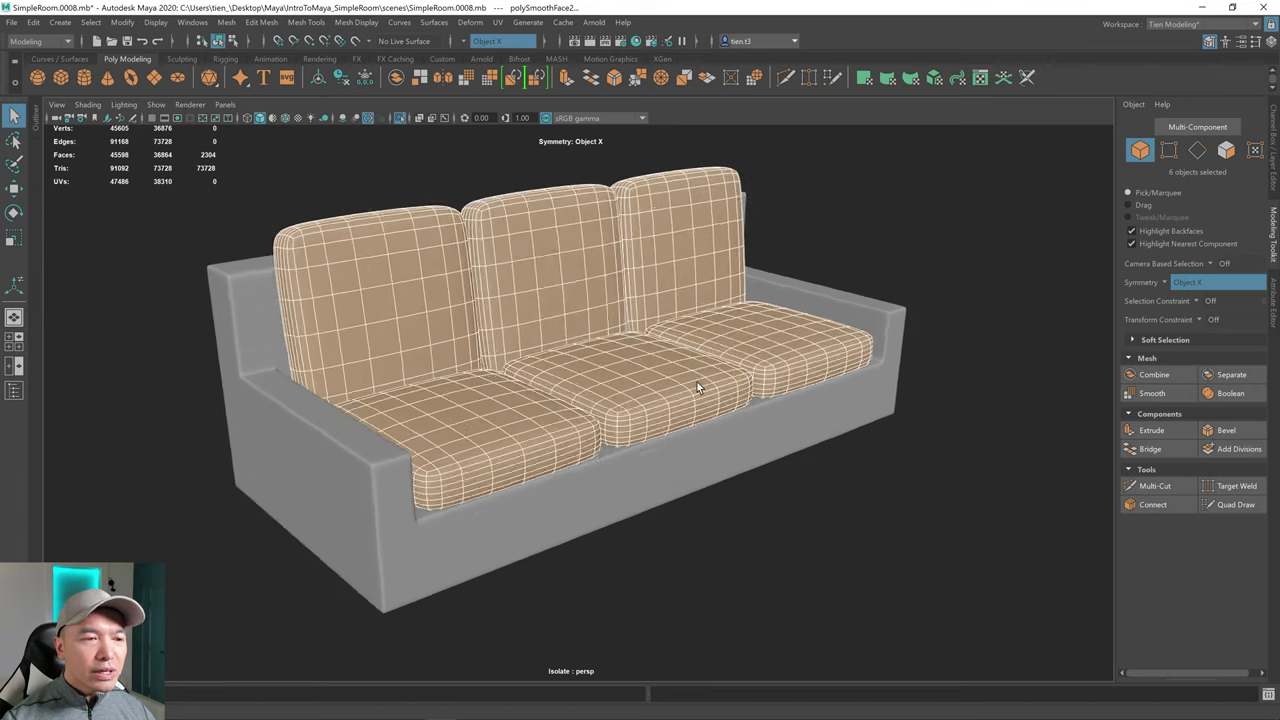
# - Lower the Smooth divisions on the sofa frame to 1 and deselect it
pyautogui.click(1275, 175)
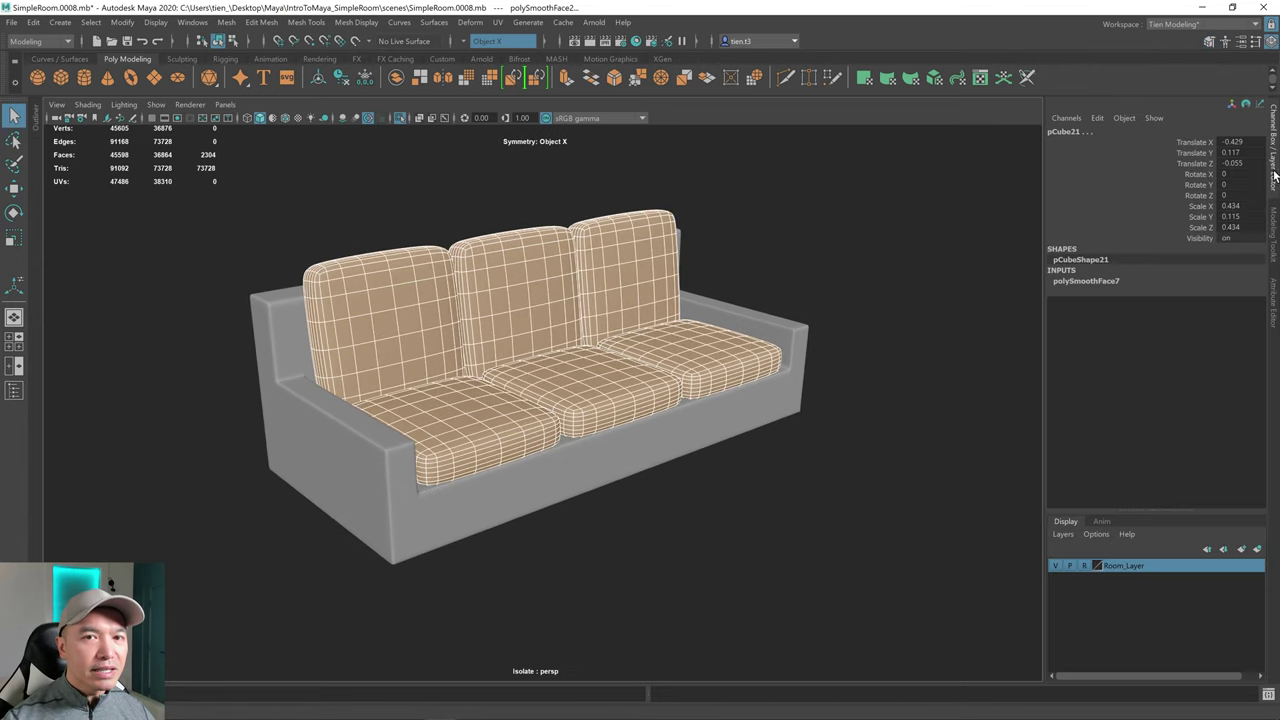
pyautogui.click(326, 466)
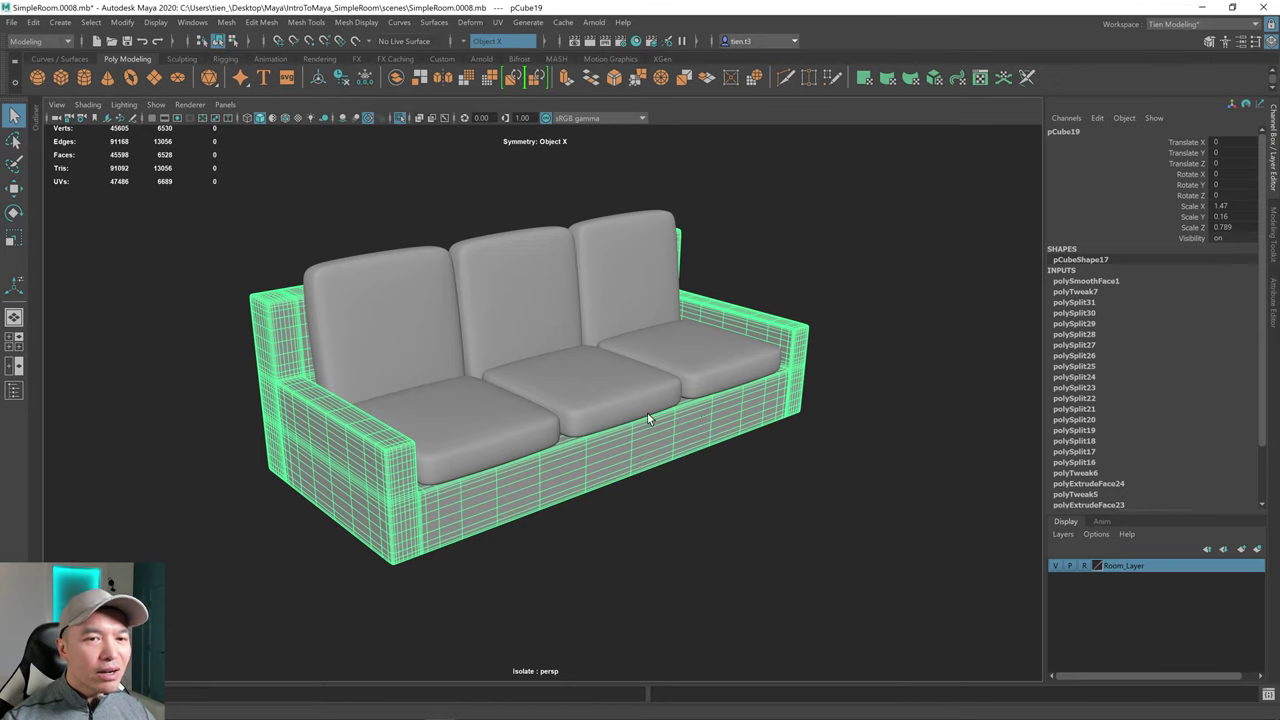
pyautogui.scroll(-6, 620, 412)
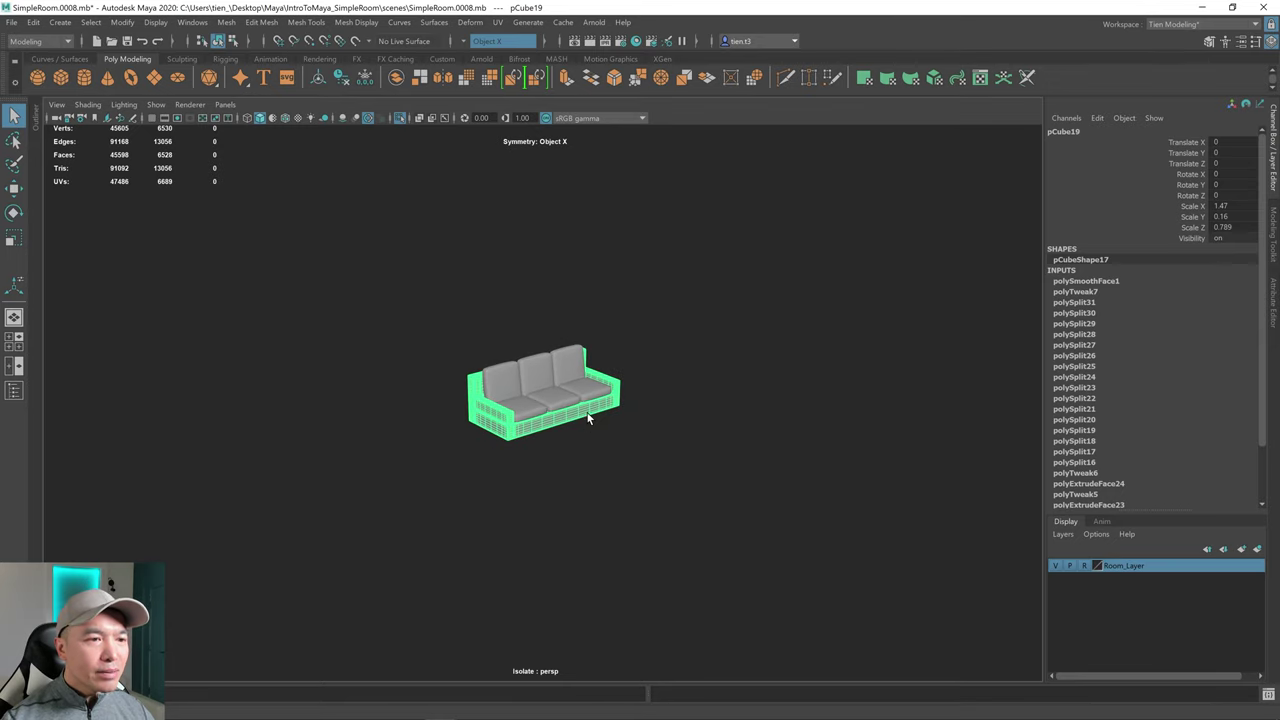
pyautogui.scroll(2, 587, 420)
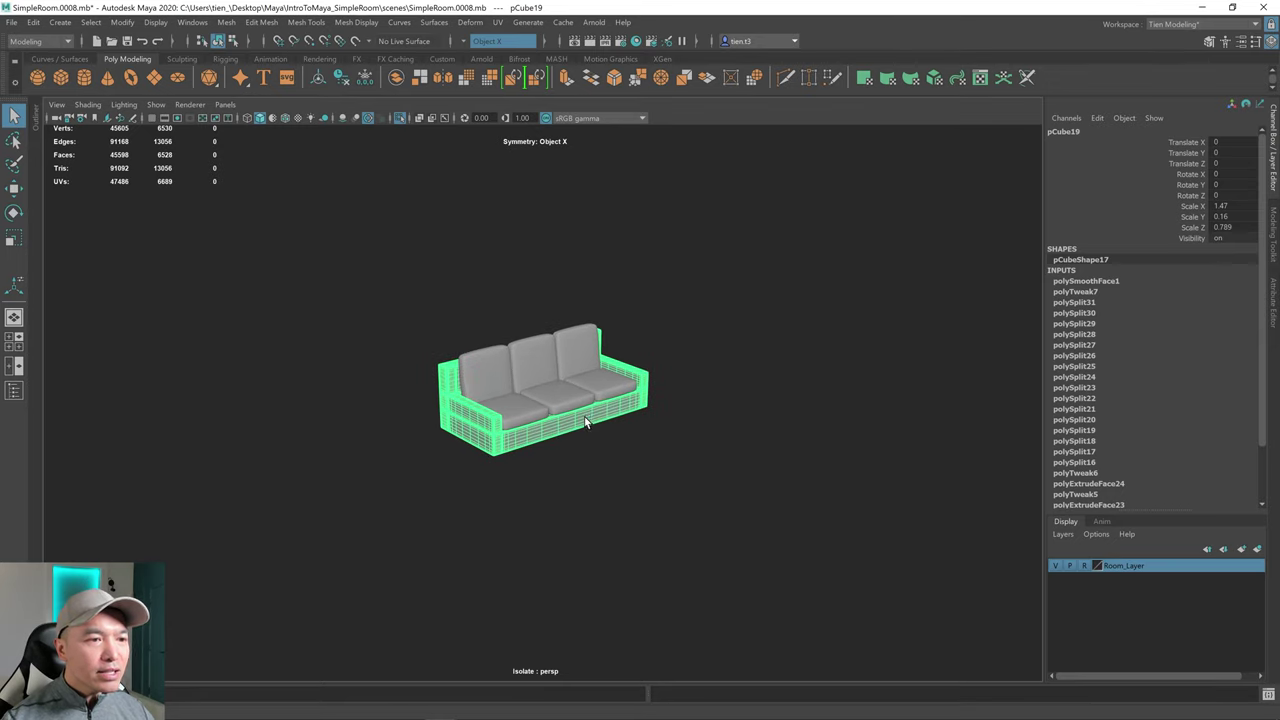
pyautogui.press('t')
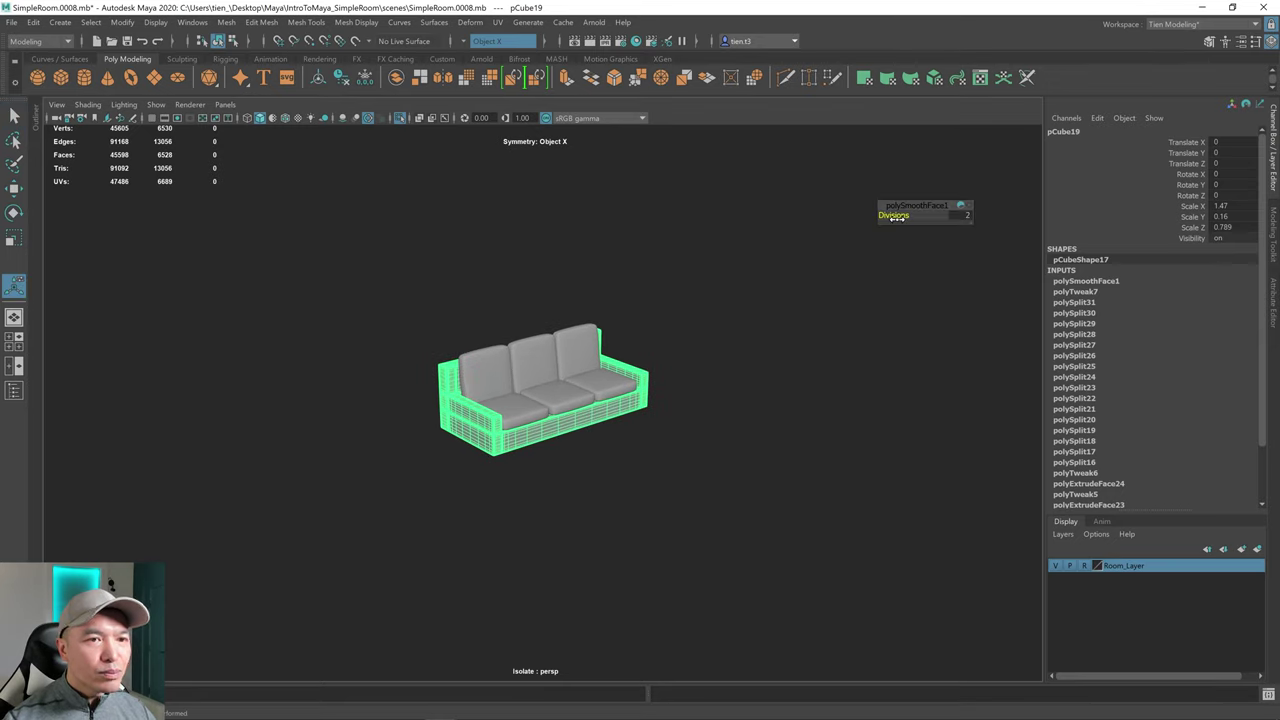
pyautogui.moveTo(893, 215); pyautogui.dragTo(894, 216)
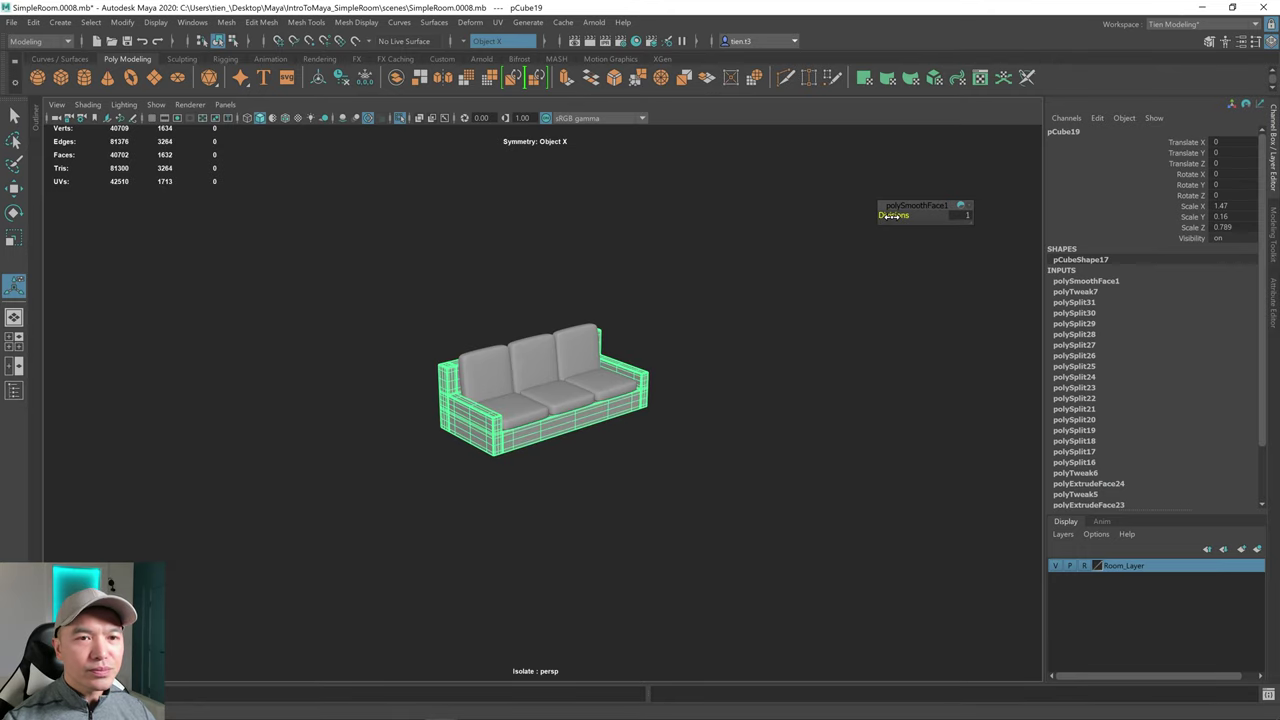
pyautogui.keyDown('alt'); pyautogui.moveTo(700, 423); pyautogui.dragTo(704, 440); pyautogui.keyUp('alt')
pyautogui.click(704, 440)
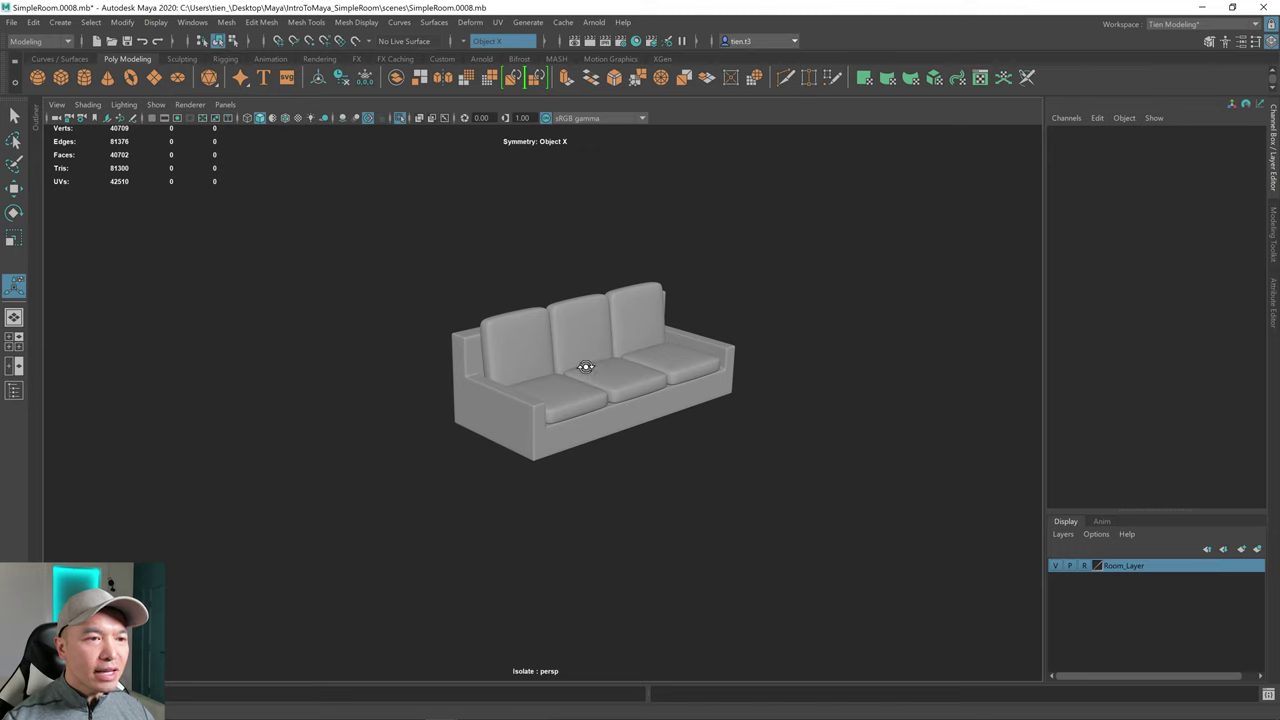
# - Select all six cushions together, set the Smooth divisions to 1 and deselect them
pyautogui.press('q')
pyautogui.click(531, 354)
pyautogui.keyDown('shift'); pyautogui.click(597, 334); pyautogui.keyUp('shift')
pyautogui.keyDown('shift'); pyautogui.click(665, 353); pyautogui.keyUp('shift')
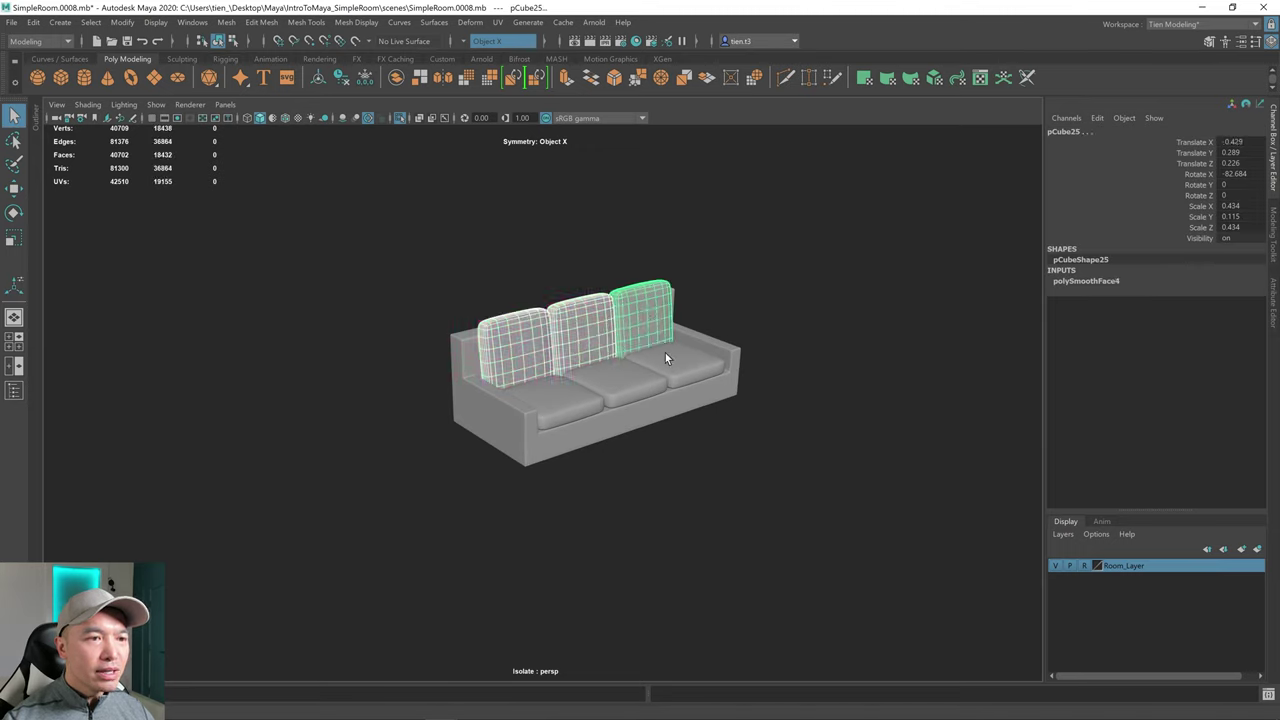
pyautogui.keyDown('shift'); pyautogui.click(648, 368); pyautogui.keyUp('shift')
pyautogui.keyDown('shift'); pyautogui.click(600, 392); pyautogui.keyUp('shift')
pyautogui.keyDown('shift'); pyautogui.click(573, 397); pyautogui.keyUp('shift')
pyautogui.press('g')
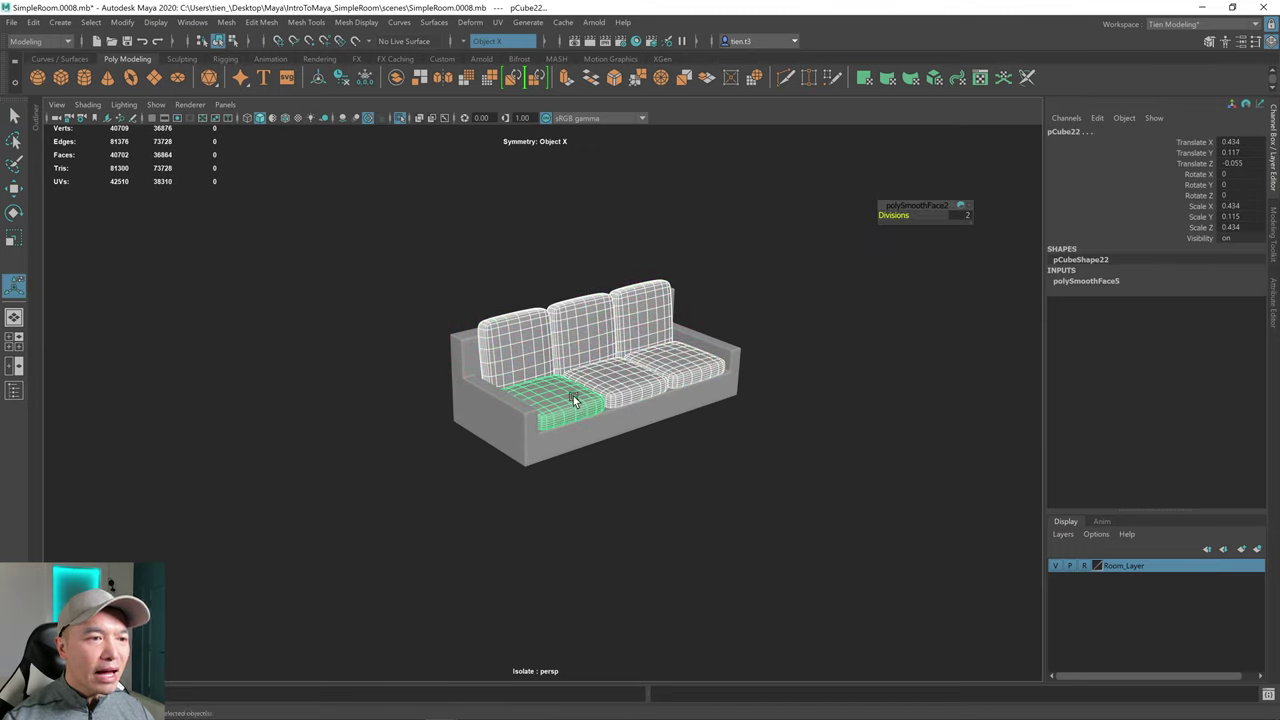
pyautogui.moveTo(894, 215); pyautogui.dragTo(892, 215)
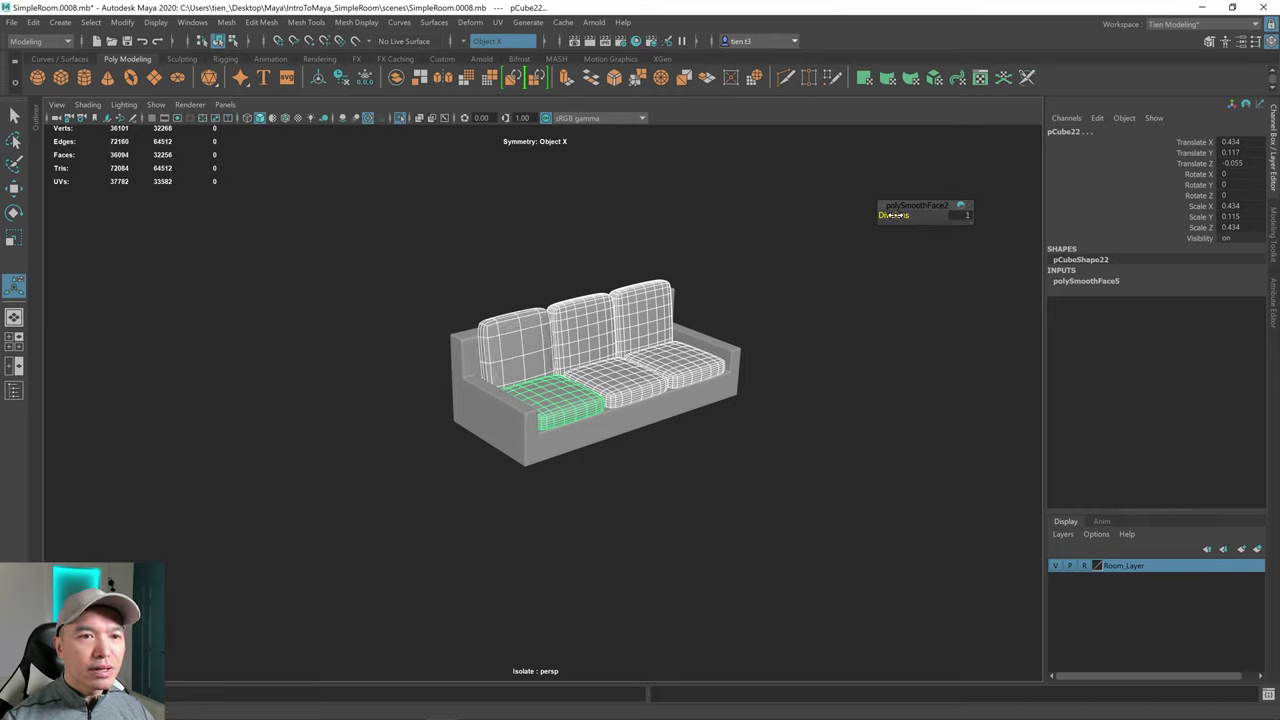
pyautogui.keyDown('alt'); pyautogui.moveTo(750, 346); pyautogui.dragTo(657, 363); pyautogui.keyUp('alt')
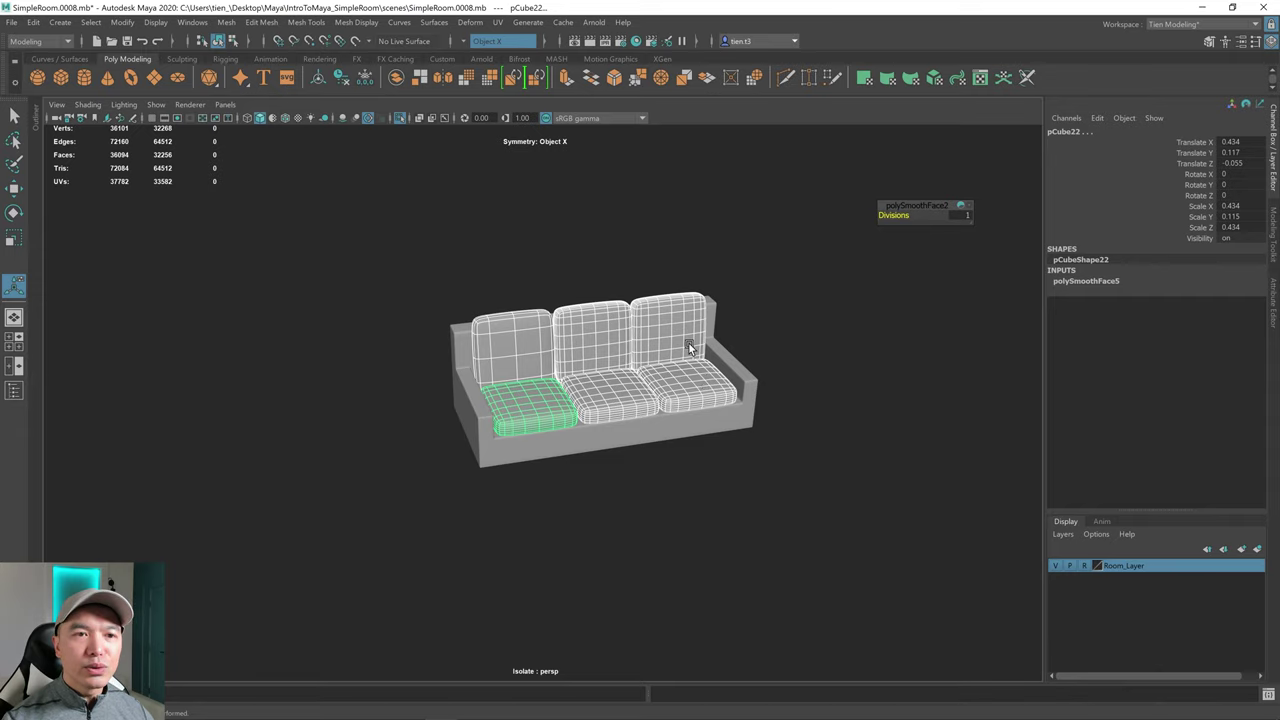
pyautogui.click(556, 298)
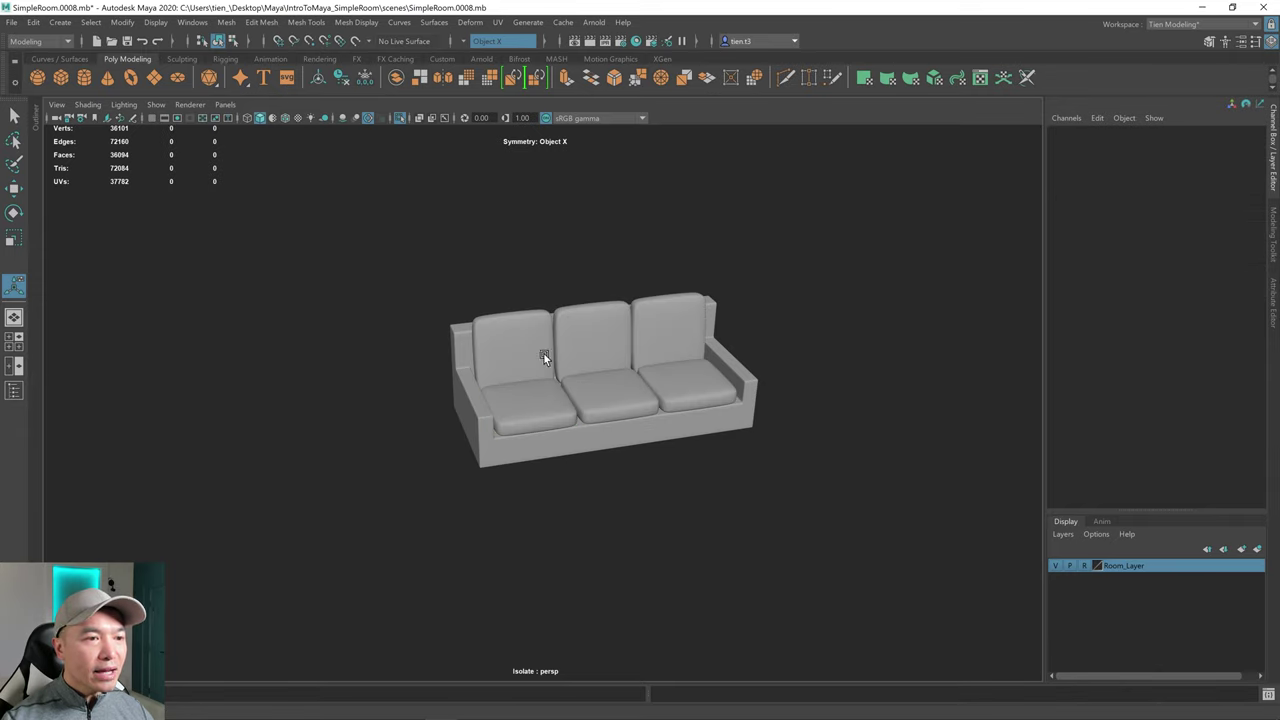
# - Set the Smooth divisions to 1 on the middle and right back cushions, one cushion at a time
pyautogui.click(511, 353)
pyautogui.click(614, 338)
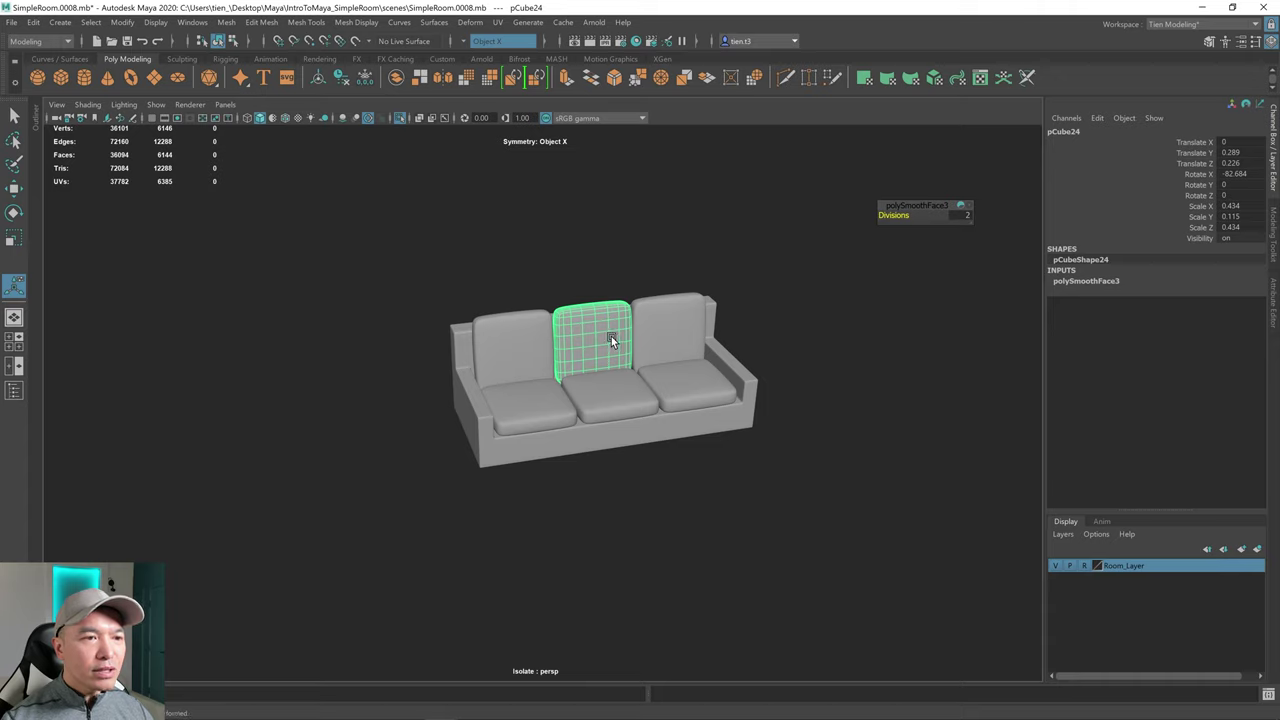
pyautogui.press('g')
pyautogui.hotkey('ctrl', 'z')
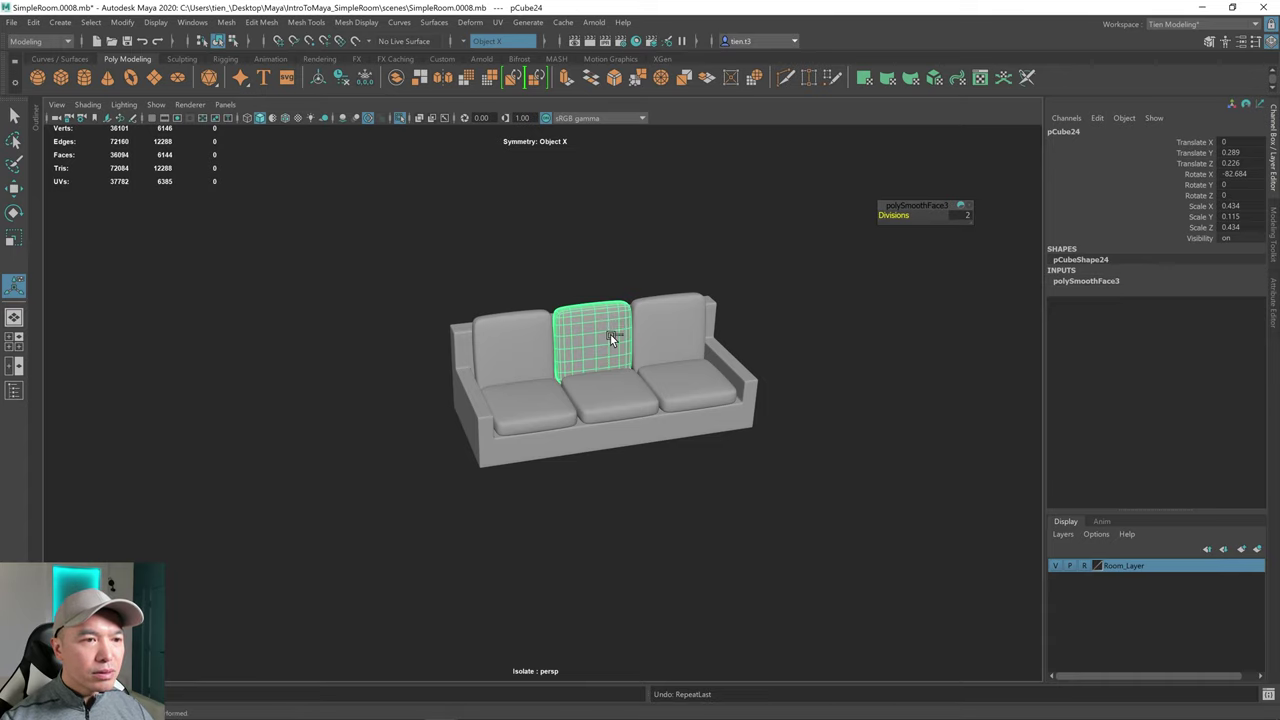
pyautogui.moveTo(897, 215); pyautogui.dragTo(892, 215)
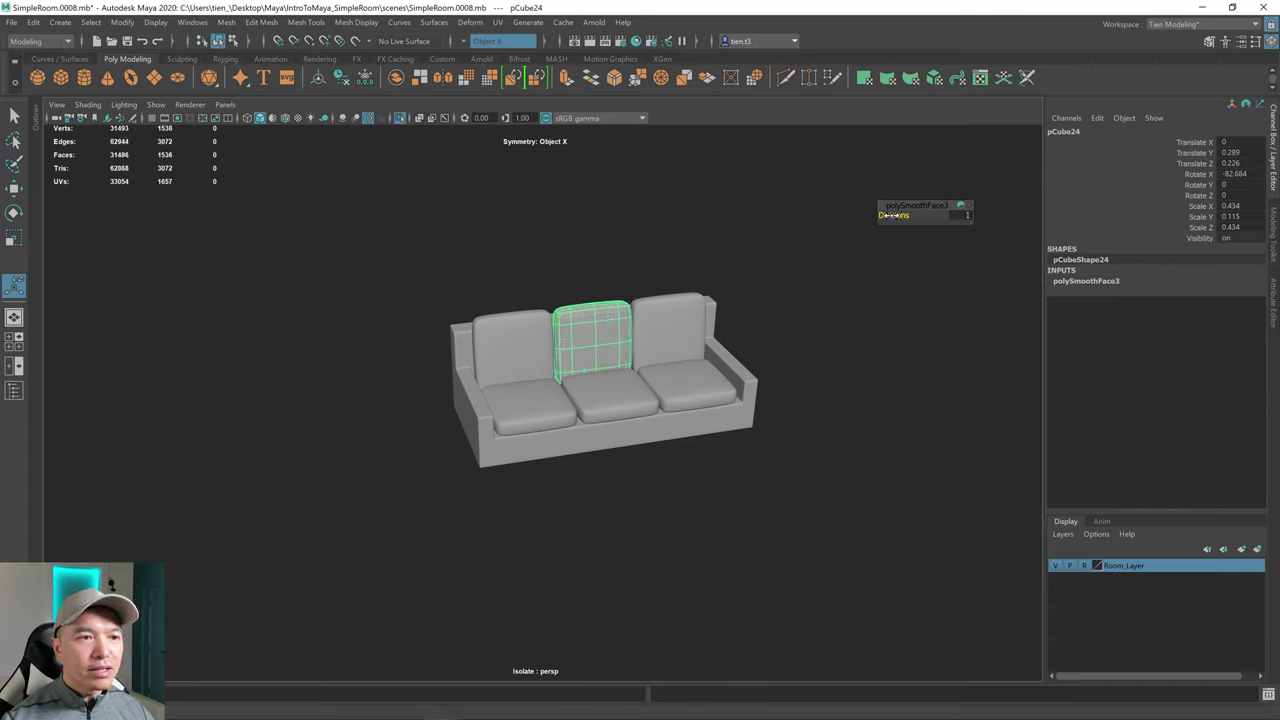
pyautogui.click(682, 345)
pyautogui.press('g')
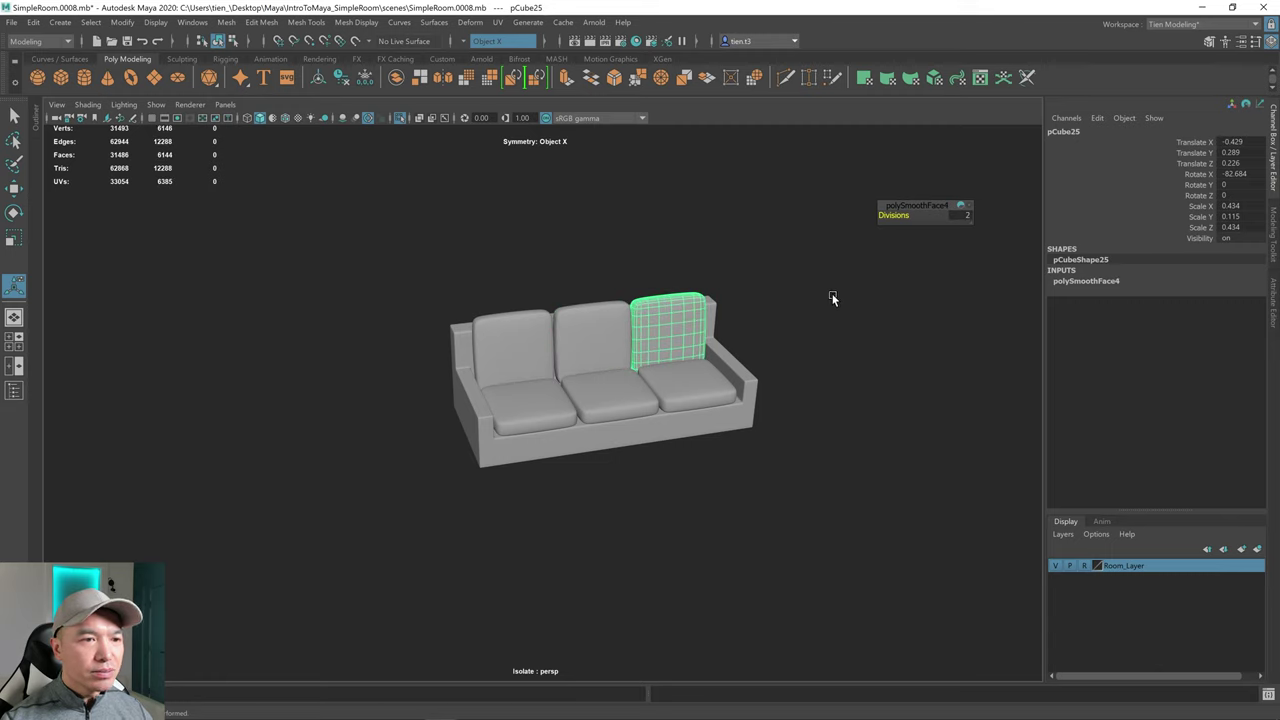
pyautogui.moveTo(907, 214); pyautogui.dragTo(891, 214)
# - Set the Smooth divisions to 1 on each of the three seat cushions individually
pyautogui.click(682, 381)
pyautogui.press('g')
pyautogui.click(635, 404)
pyautogui.click(553, 423)
pyautogui.scroll(1, 731, 460)
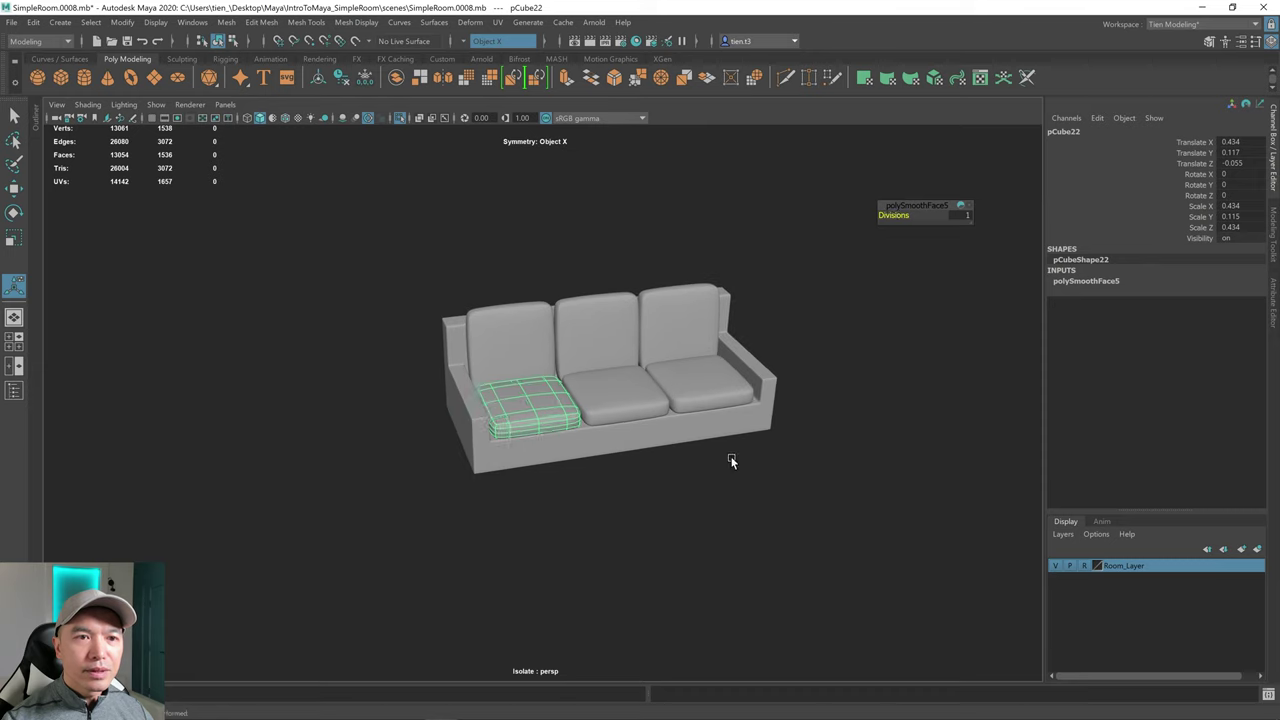
# - Select the sofa frame with all its cushions and delete their construction history
pyautogui.click(729, 464)
pyautogui.keyDown('alt'); pyautogui.moveTo(705, 495); pyautogui.dragTo(509, 403); pyautogui.keyUp('alt')
pyautogui.moveTo(382, 271); pyautogui.dragTo(855, 460)
pyautogui.click(340, 78)
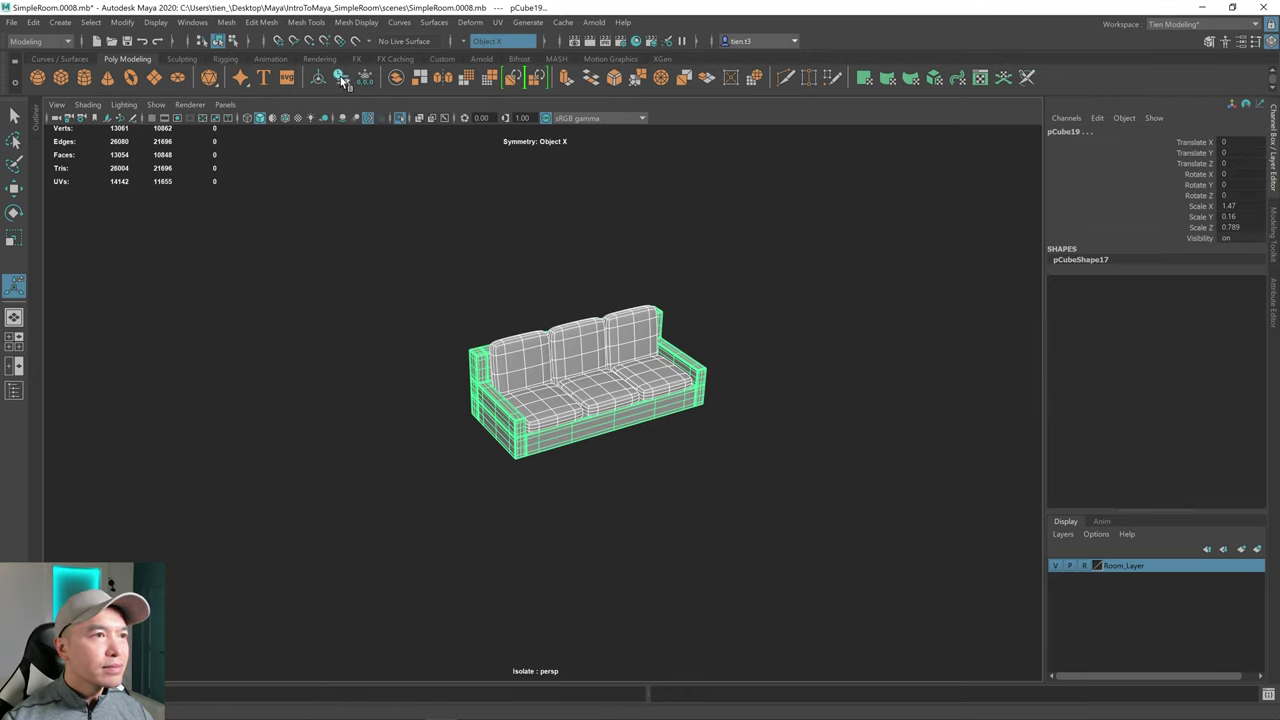
pyautogui.scroll(3, 627, 320)
pyautogui.keyDown('alt'); pyautogui.moveTo(627, 320); pyautogui.dragTo(605, 322); pyautogui.keyUp('alt')
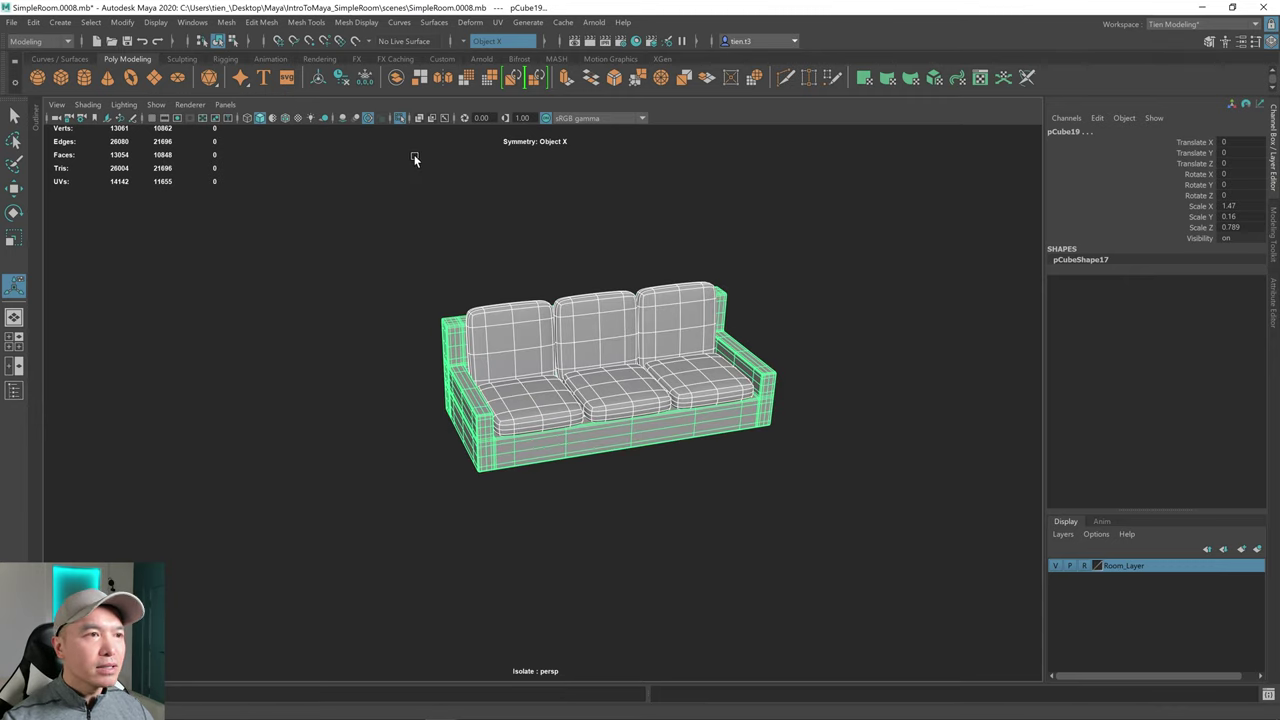
# - Combine the sofa frame and cushions into one mesh
pyautogui.click(399, 80)
pyautogui.scroll(-3, 752, 435)
pyautogui.keyDown('alt'); pyautogui.moveTo(752, 435); pyautogui.dragTo(722, 439, button='middle'); pyautogui.keyUp('alt')
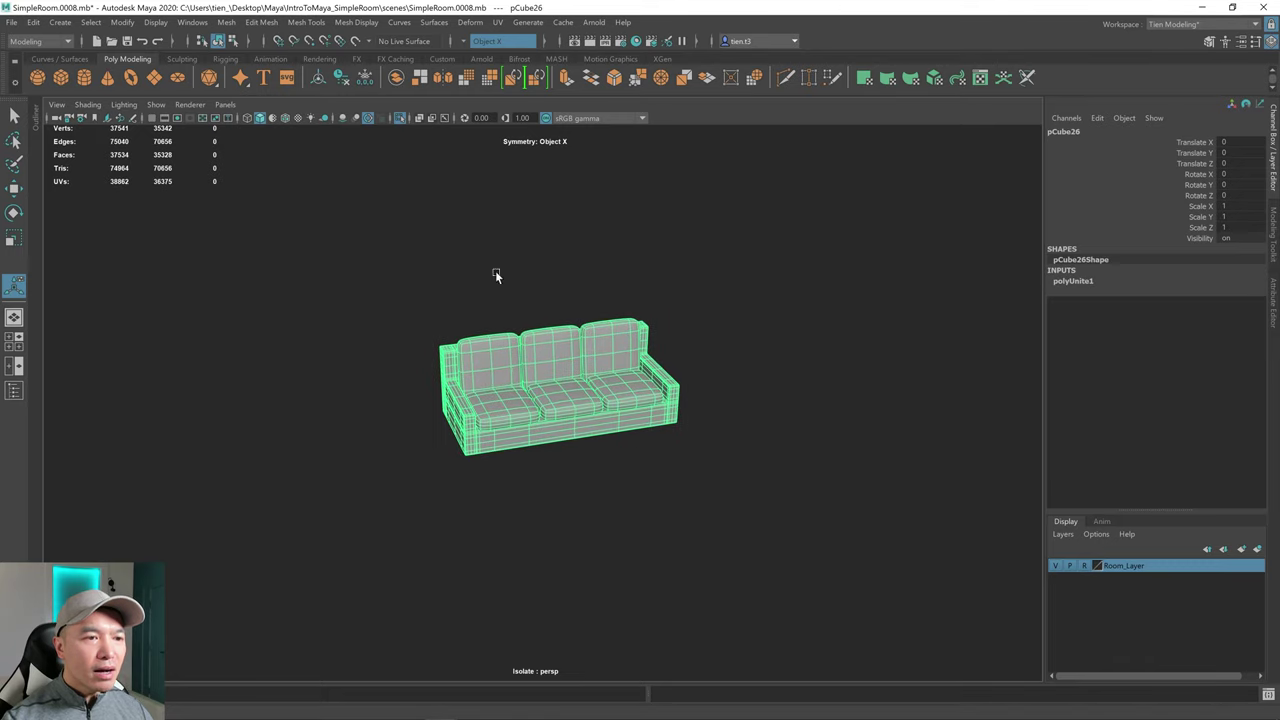
# - Leave isolate mode to show the whole room, raise the combined sofa to Translate Y 0.107 and deselect it
pyautogui.click(400, 118)
pyautogui.scroll(-4, 662, 378)
pyautogui.keyDown('alt'); pyautogui.moveTo(623, 408); pyautogui.dragTo(651, 396); pyautogui.keyUp('alt')
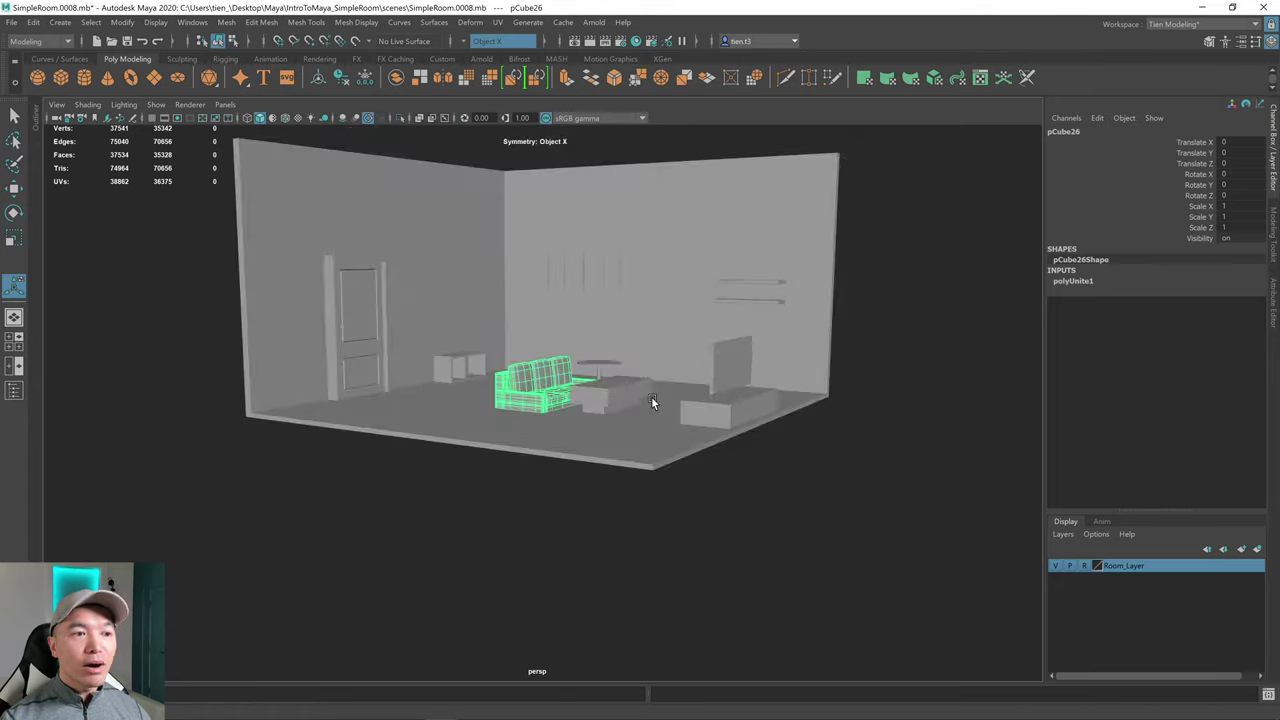
pyautogui.scroll(4, 650, 397)
pyautogui.press('w')
pyautogui.moveTo(560, 309); pyautogui.dragTo(529, 398)
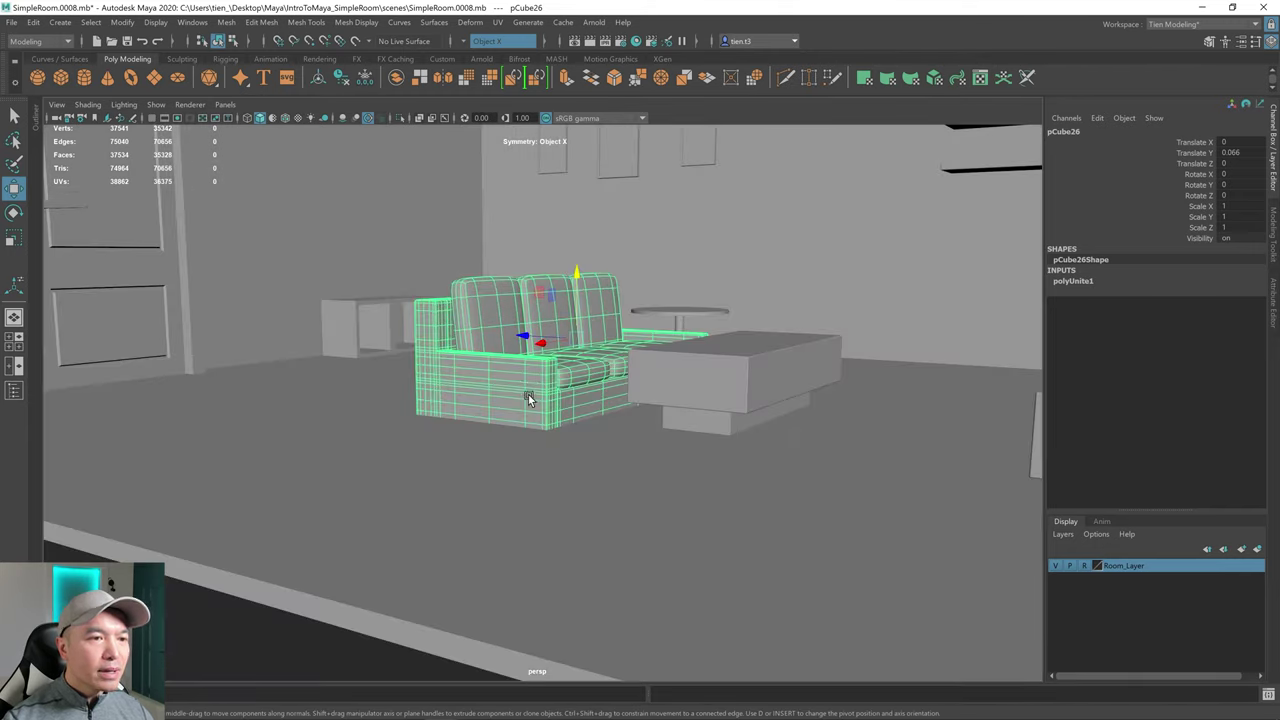
pyautogui.moveTo(578, 278); pyautogui.dragTo(525, 387)
pyautogui.scroll(-10, 525, 387)
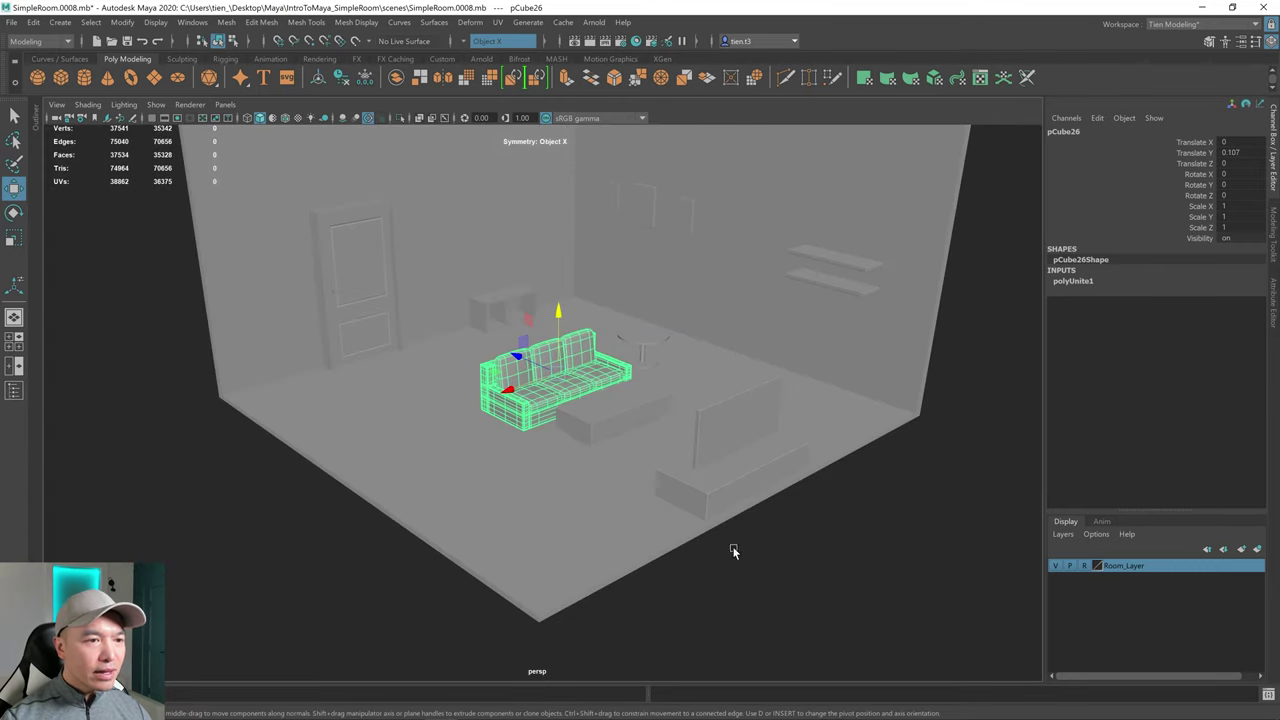
pyautogui.click(779, 546)
# - Examine the room from several angles to check the sofa's position among the other furniture
pyautogui.scroll(2, 779, 546)
pyautogui.keyDown('alt'); pyautogui.moveTo(769, 537); pyautogui.dragTo(753, 492); pyautogui.keyUp('alt')
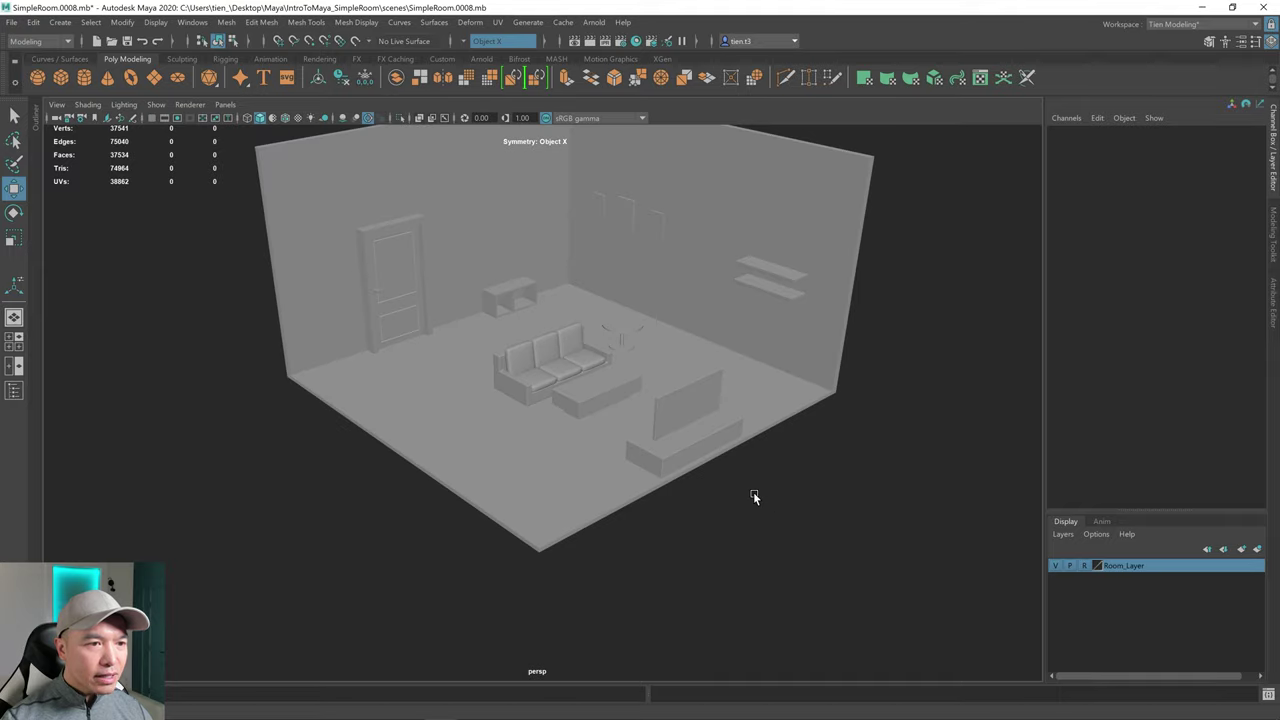
pyautogui.scroll(3, 736, 492)
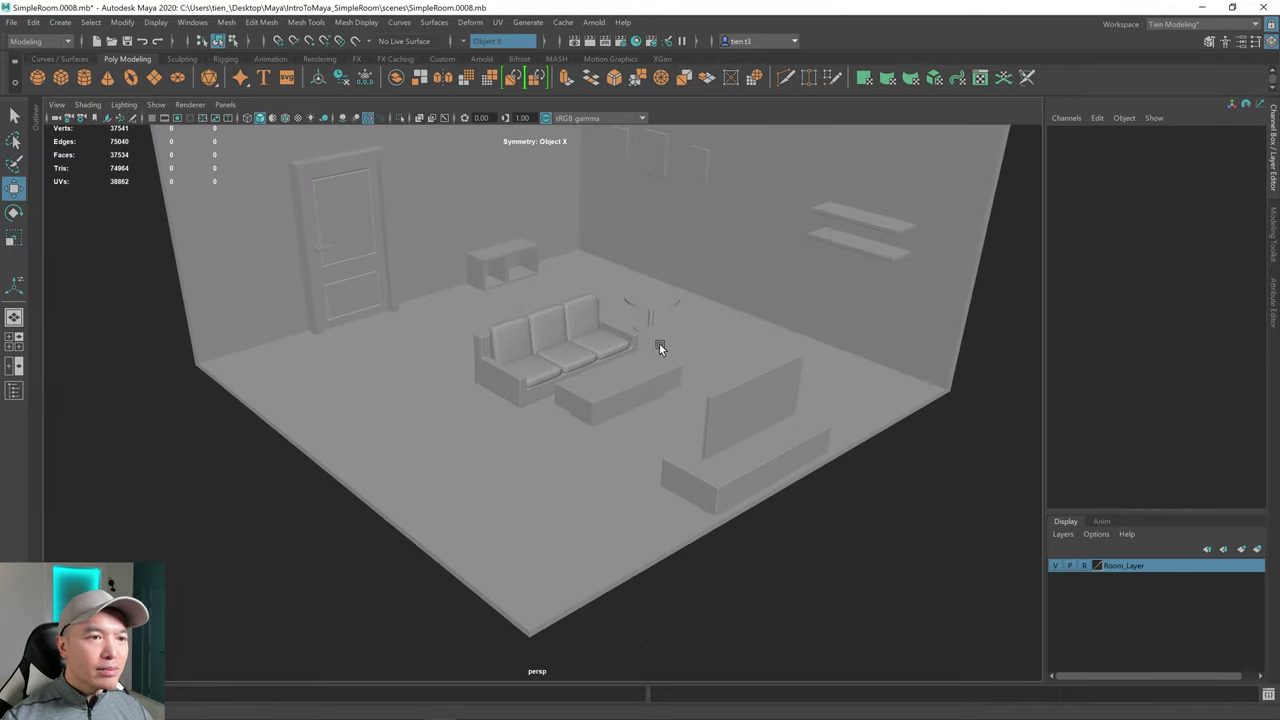
pyautogui.keyDown('alt'); pyautogui.moveTo(659, 343); pyautogui.dragTo(612, 337); pyautogui.keyUp('alt')
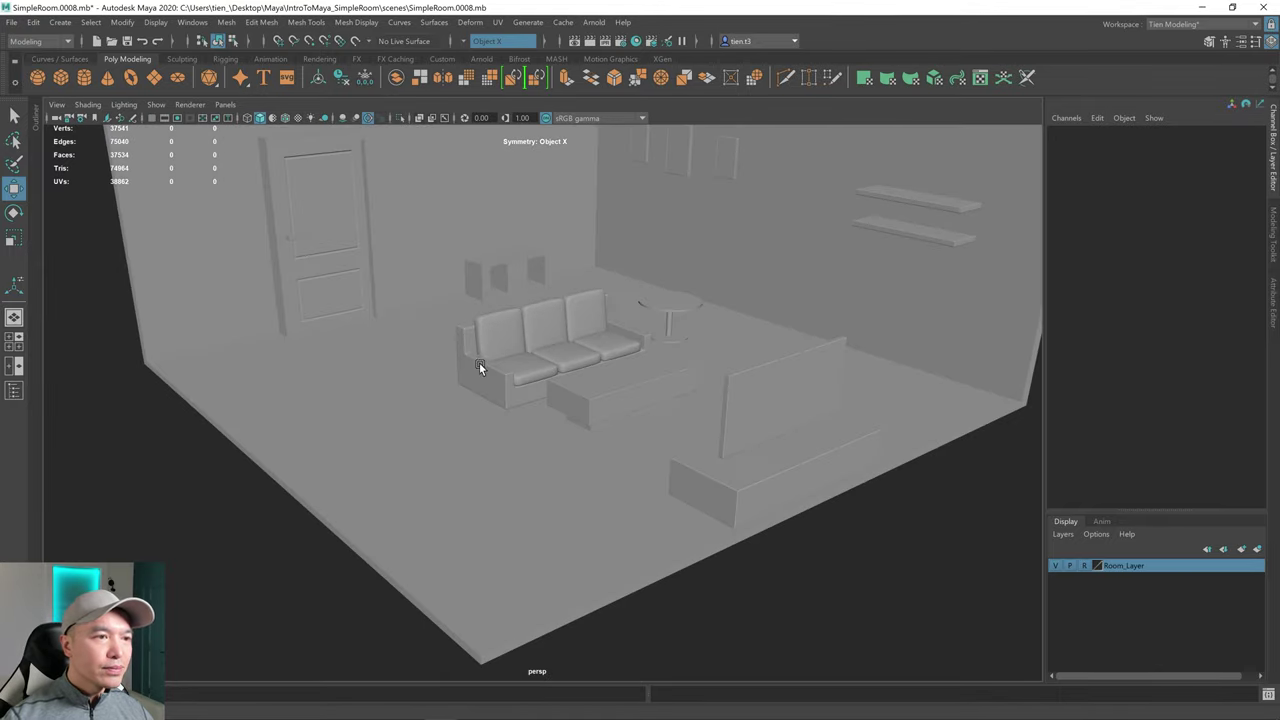
pyautogui.scroll(-3, 515, 352)
pyautogui.keyDown('alt'); pyautogui.moveTo(515, 352); pyautogui.dragTo(621, 385); pyautogui.keyUp('alt')
pyautogui.scroll(-3, 592, 360)
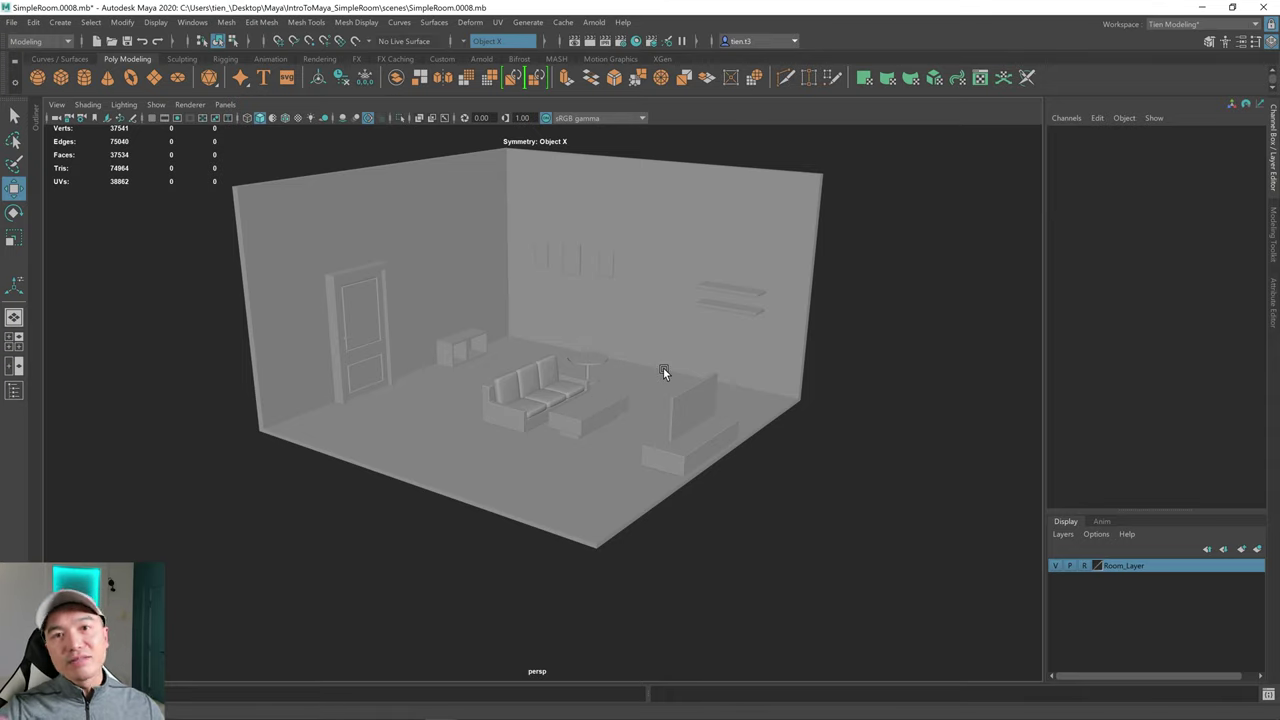
pyautogui.keyDown('alt'); pyautogui.moveTo(663, 367); pyautogui.dragTo(591, 400); pyautogui.keyUp('alt')
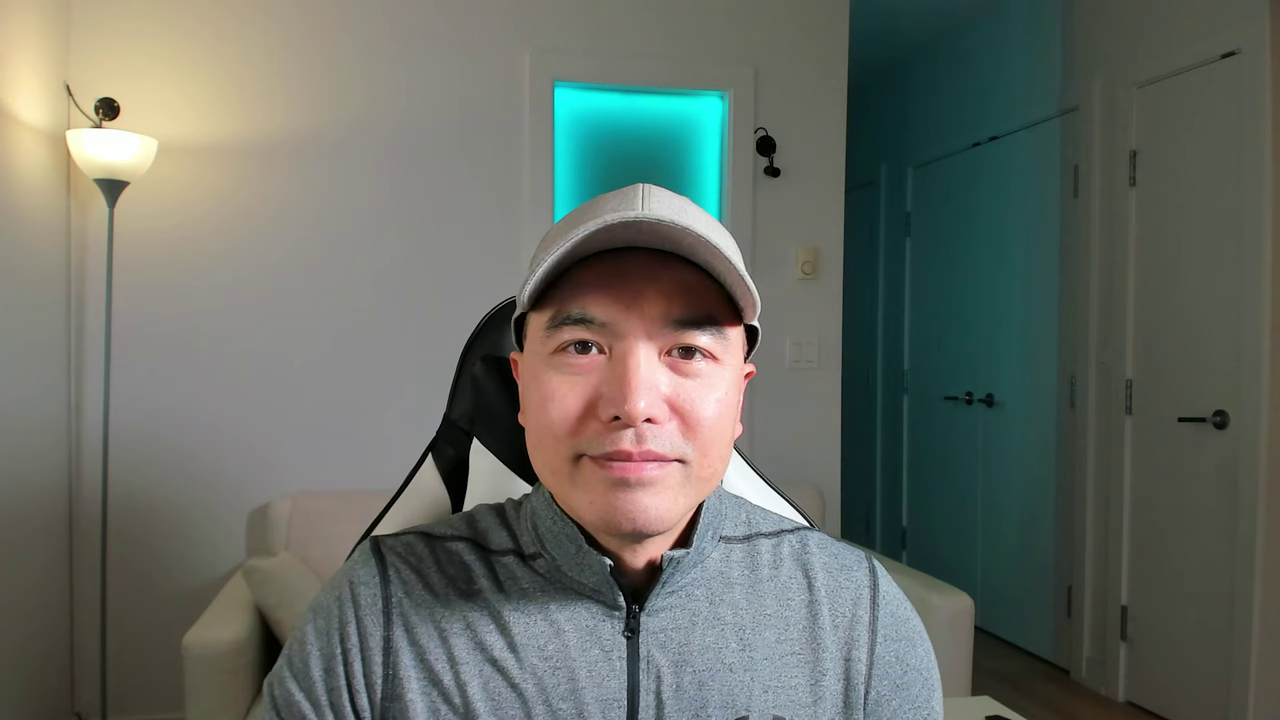